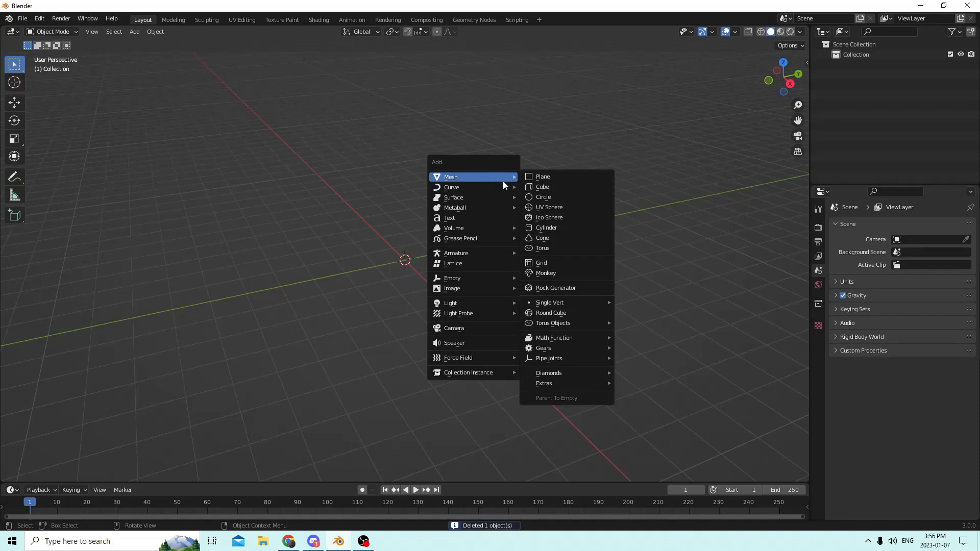
- Add a cube mesh at the origin of the empty scene
click(532, 192)
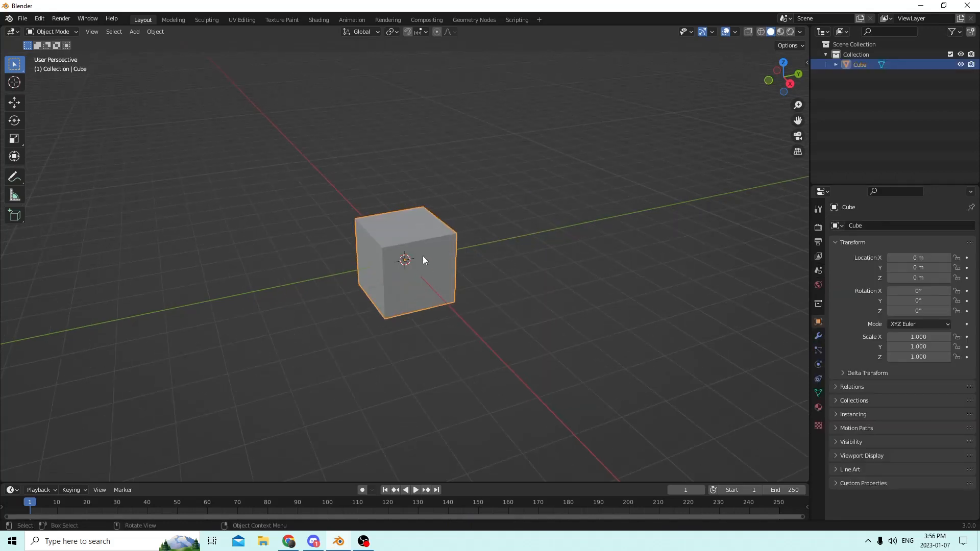
middle_drag(423, 255, 335, 205)
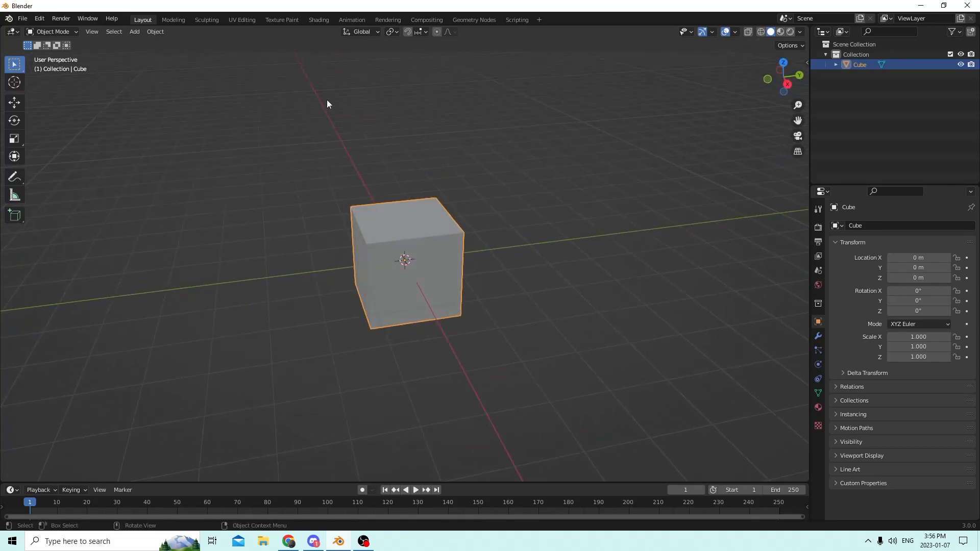
scroll(327, 101, up, 2)
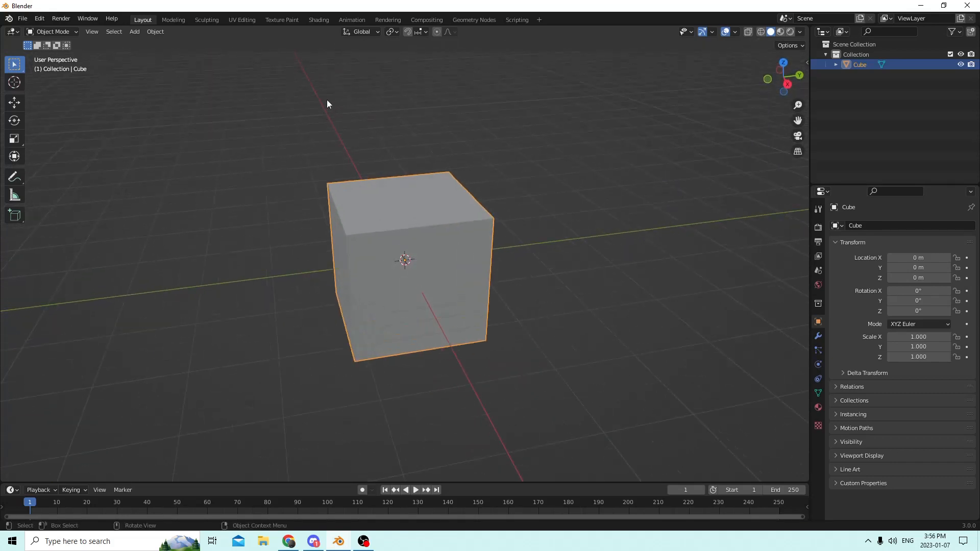
- Set the transform orientation to Local and reduce the floor grid's scale in the viewport overlays
click(375, 32)
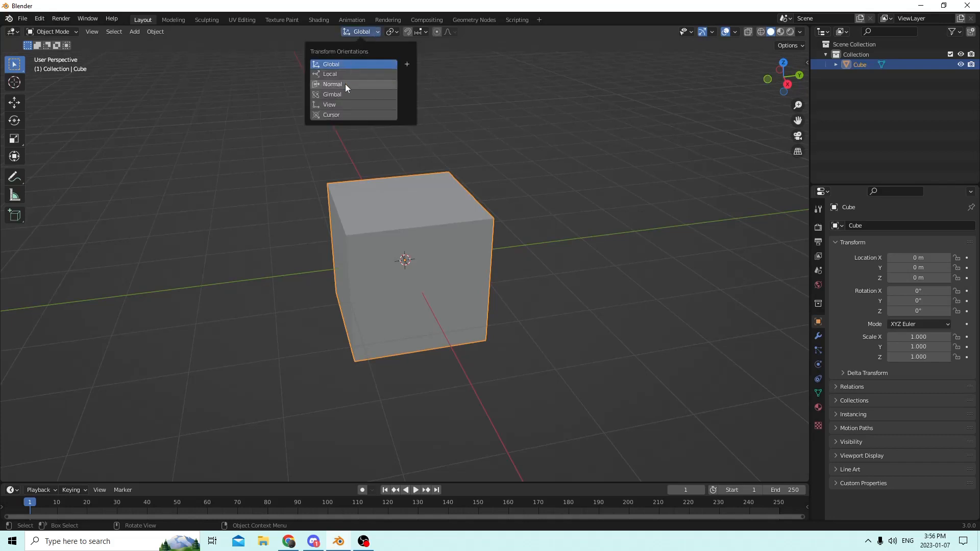
click(353, 73)
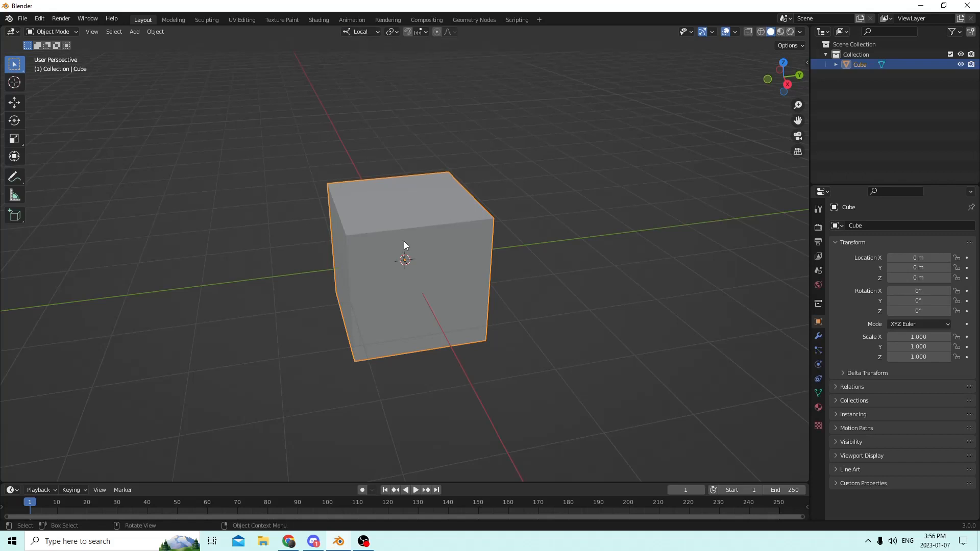
click(735, 31)
click(719, 93)
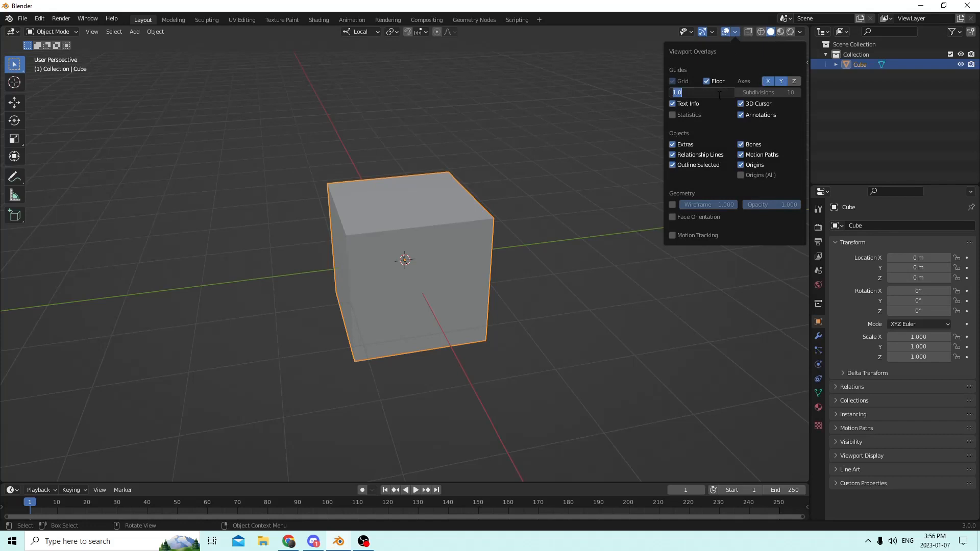
key(Return)
scroll(786, 286, up, 1)
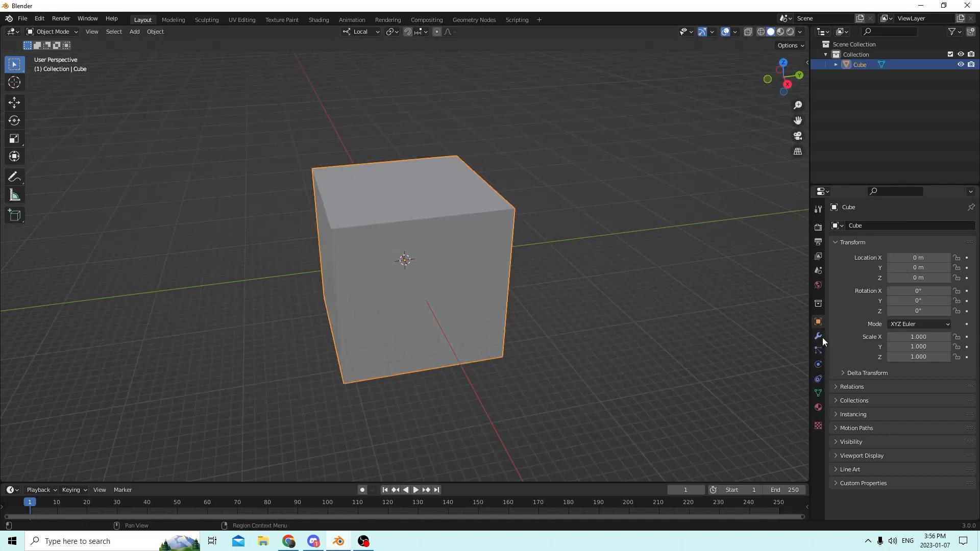
- Set the scene's unit scale to 0.01 in the Units settings
click(817, 274)
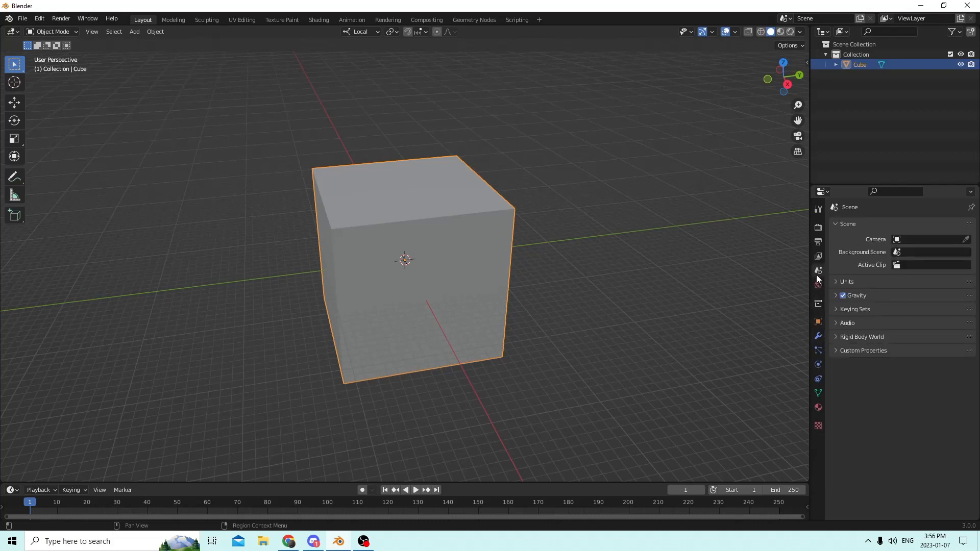
click(846, 282)
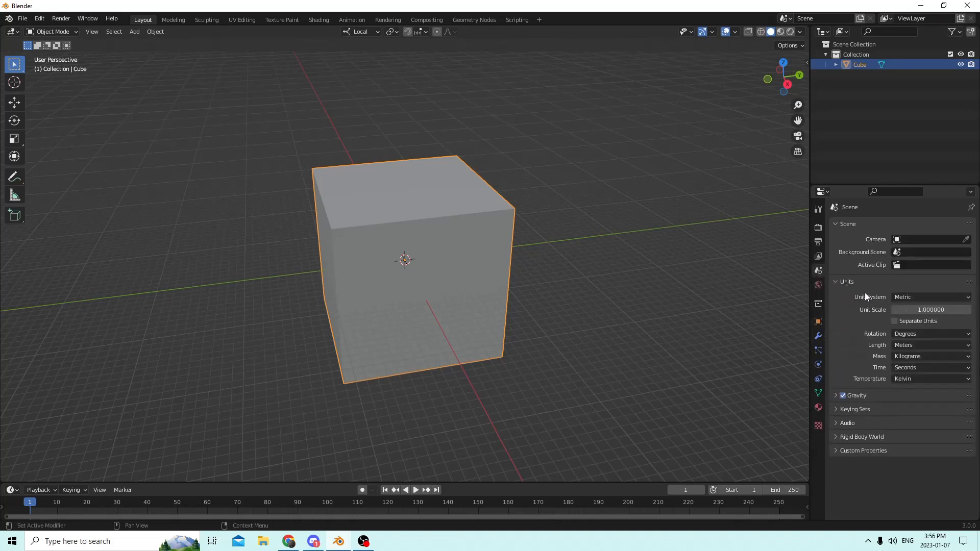
click(936, 311)
text(.01)
key(Return)
- Delete the cube from the scene
scroll(558, 148, down, 2)
middle_drag(424, 161, 436, 150)
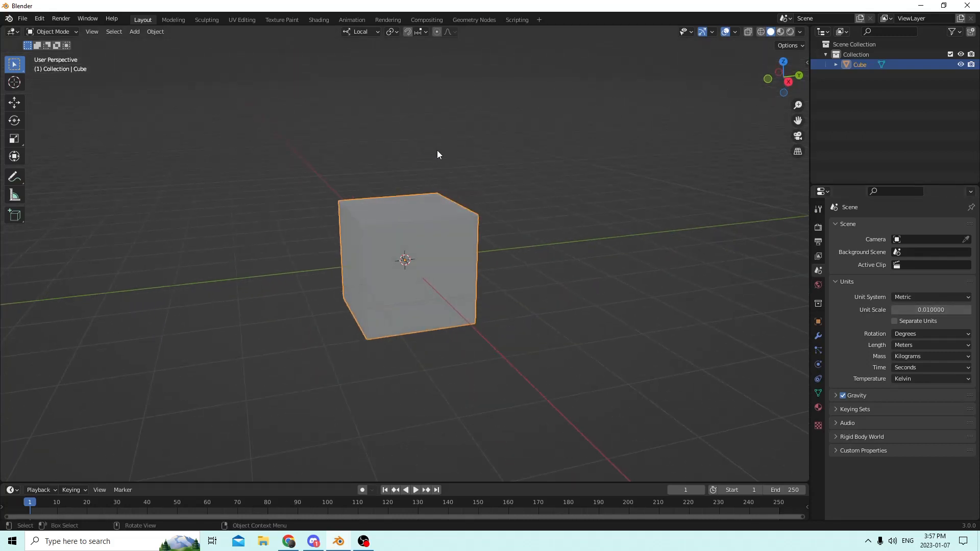
scroll(431, 180, down, 2)
key(Delete)
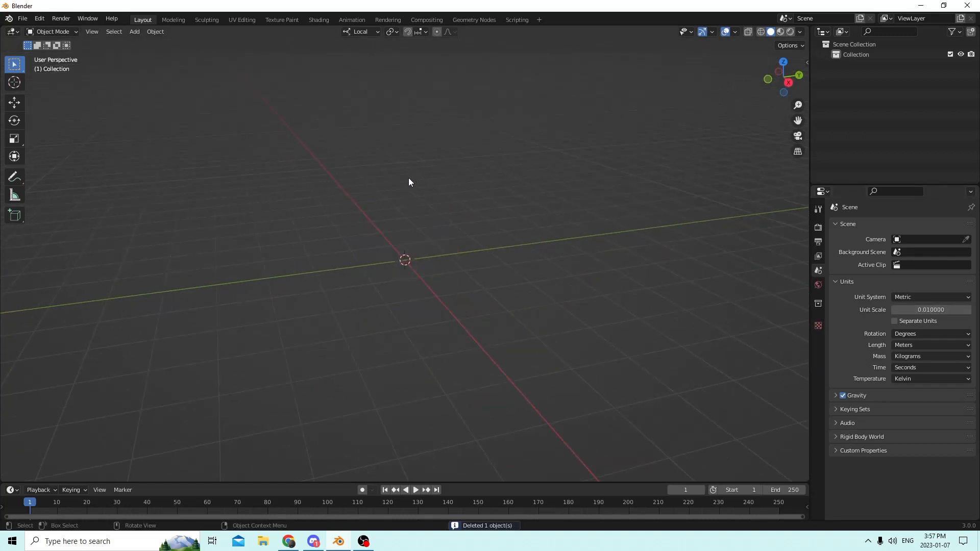
- Add a cylinder mesh at the origin and show its object transform properties
middle_drag(387, 160, 380, 160)
key(shift+a)
mouse_move(380, 157)
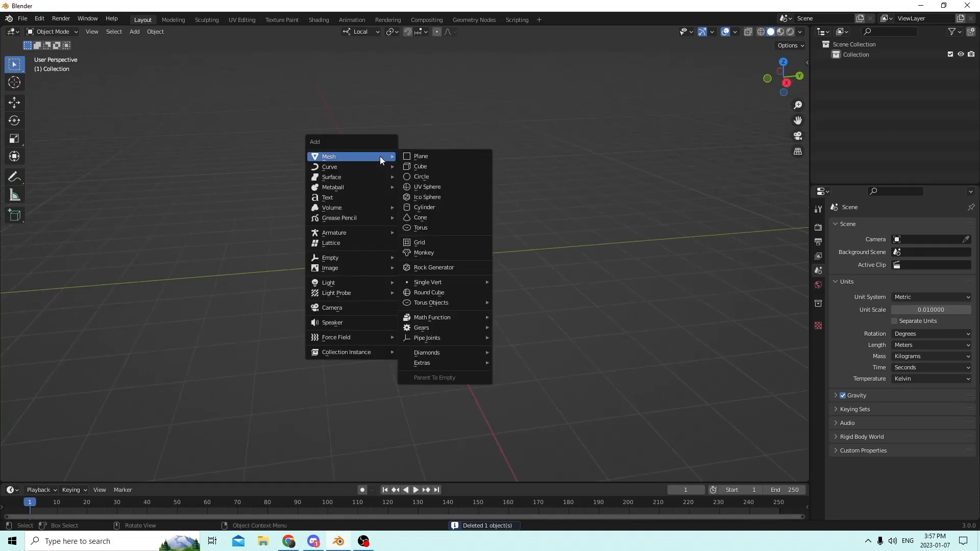
click(418, 207)
middle_drag(418, 209, 562, 210)
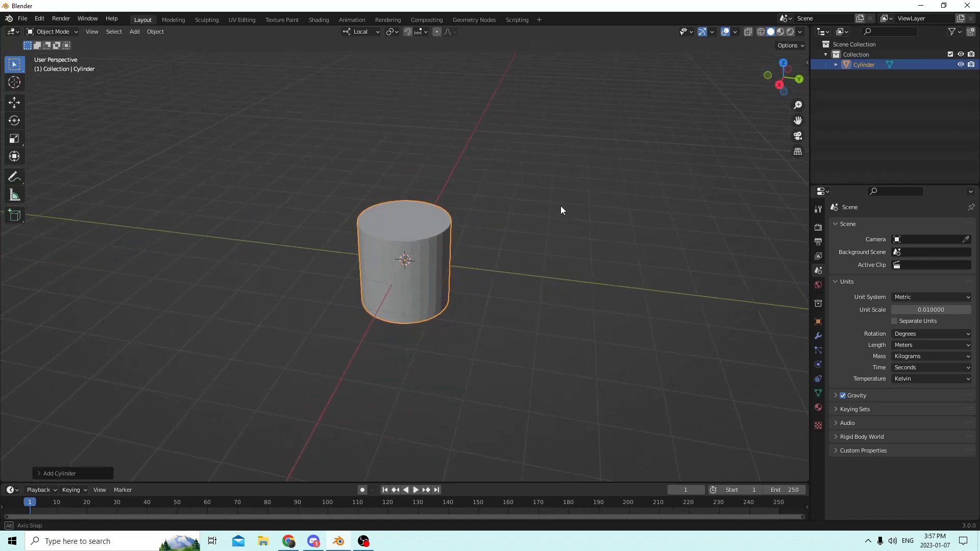
click(818, 322)
middle_drag(745, 277, 636, 237)
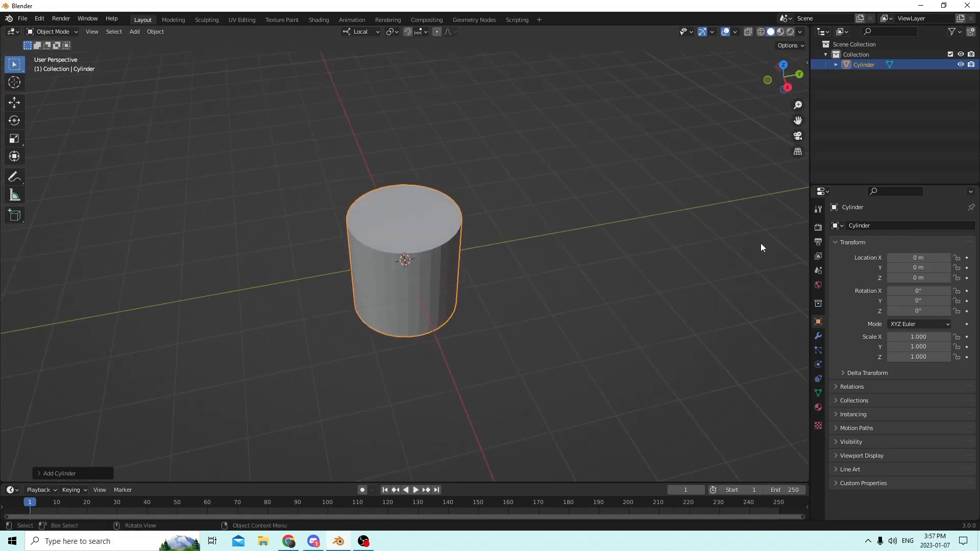
click(918, 268)
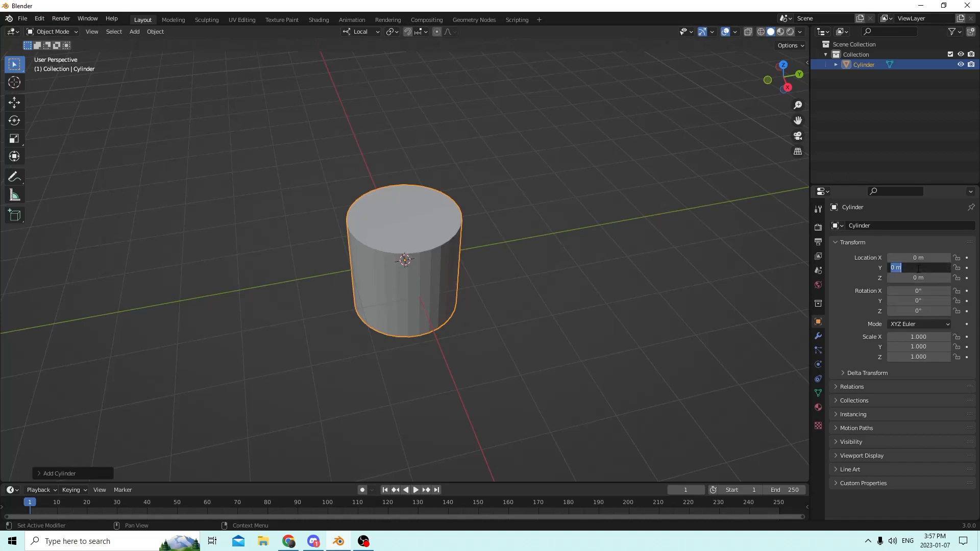
text(90)
key(Return)
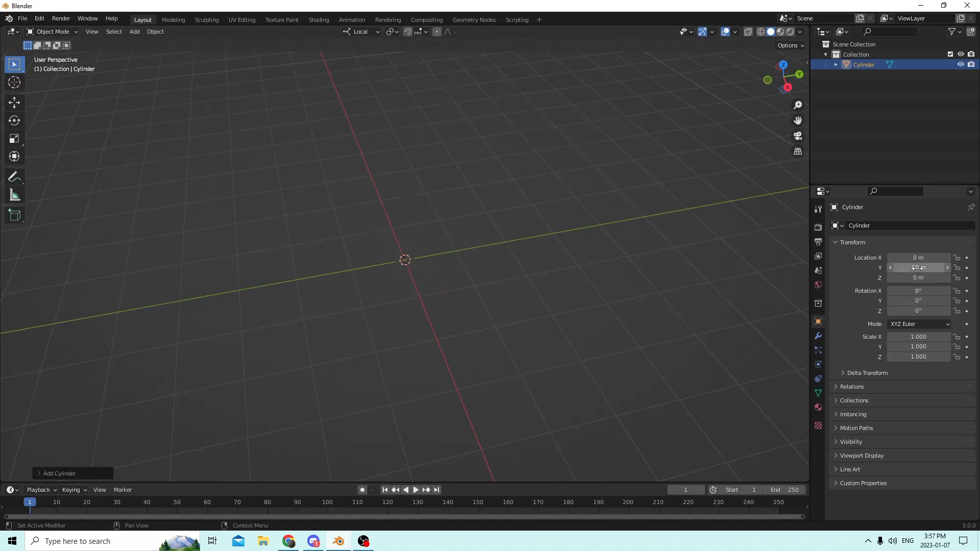
click(917, 268)
text(0)
key(Return)
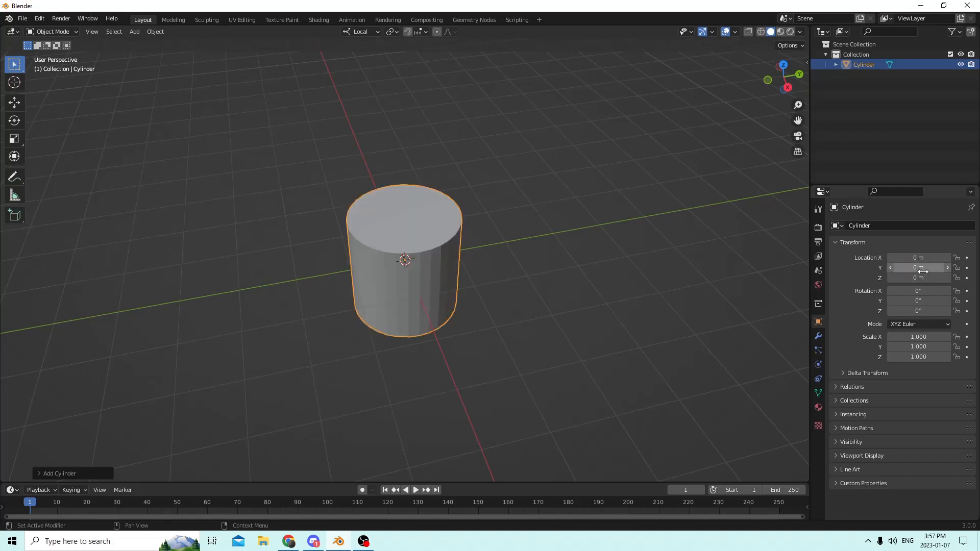
- Rotate the cylinder 90° about the Y axis so it lies on its side
click(923, 300)
text(90)
key(Return)
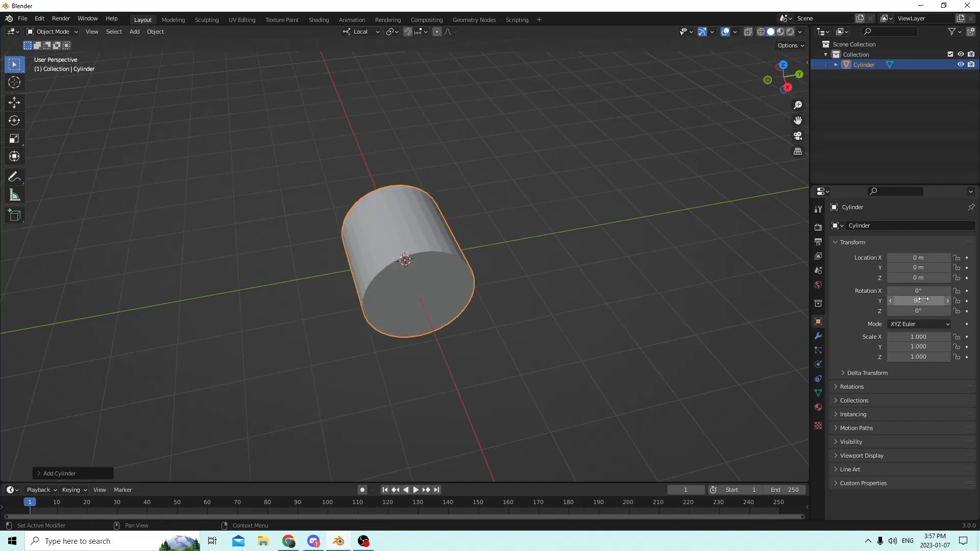
- Scale the cylinder along its local Z axis to about 0.46 to shorten it
middle_drag(515, 233, 494, 261)
scroll(494, 262, down, 2)
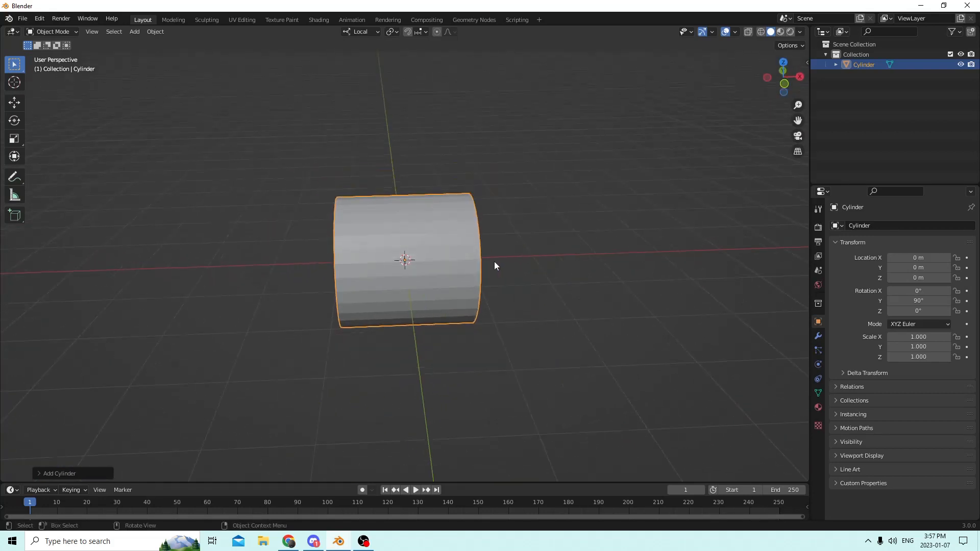
click(14, 139)
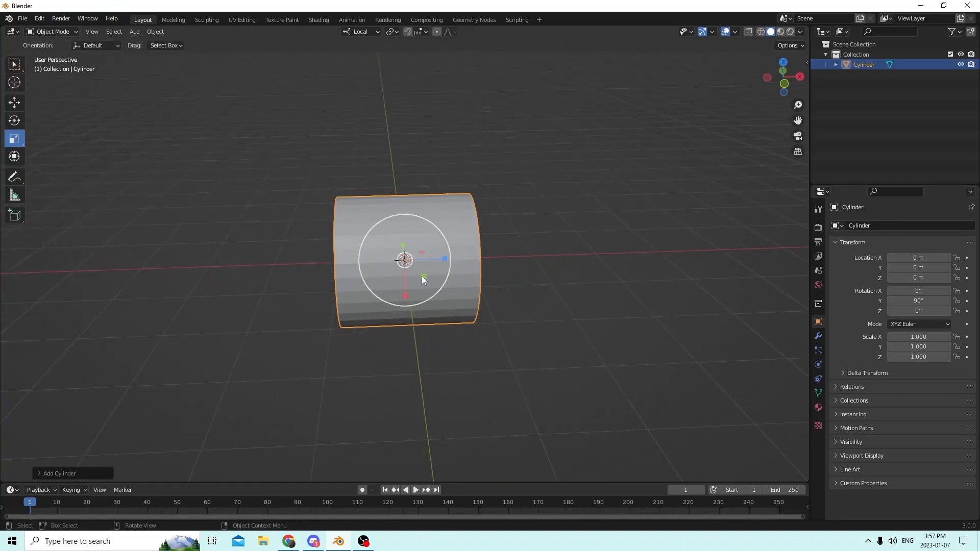
scroll(405, 273, up, 2)
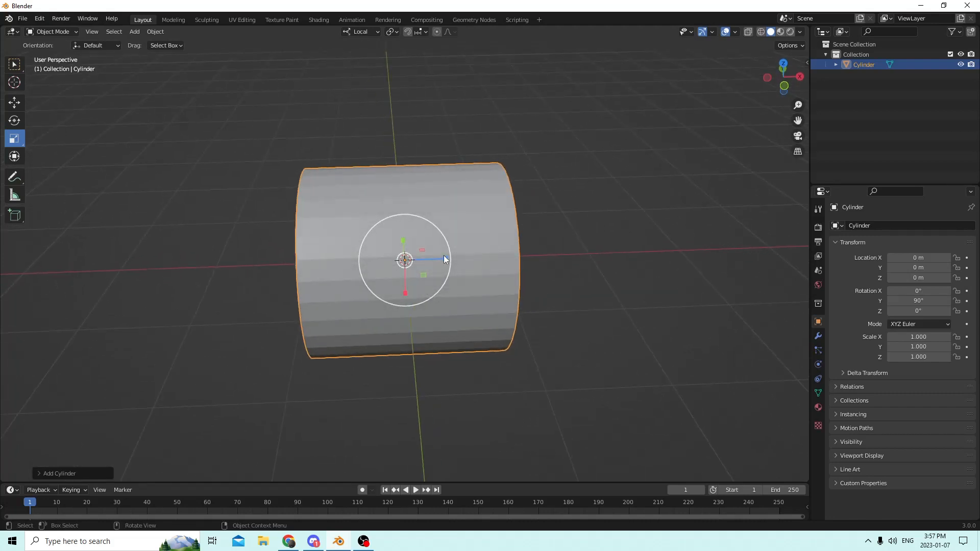
drag(437, 256, 416, 252)
right_click(426, 256)
- Switch the cylinder to Edit Mode with face selection
middle_drag(416, 251, 308, 231)
scroll(326, 242, up, 2)
scroll(357, 231, up, 1)
key(Tab)
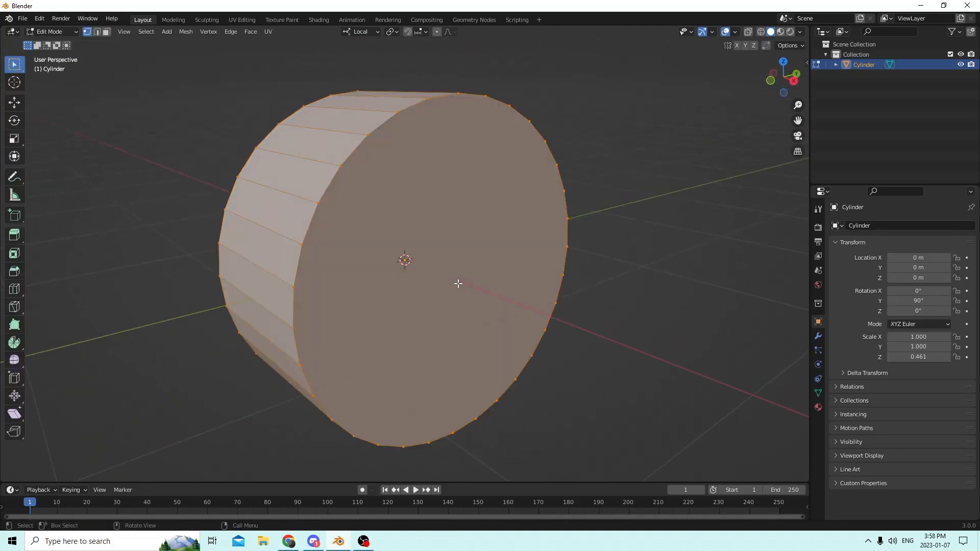
click(106, 31)
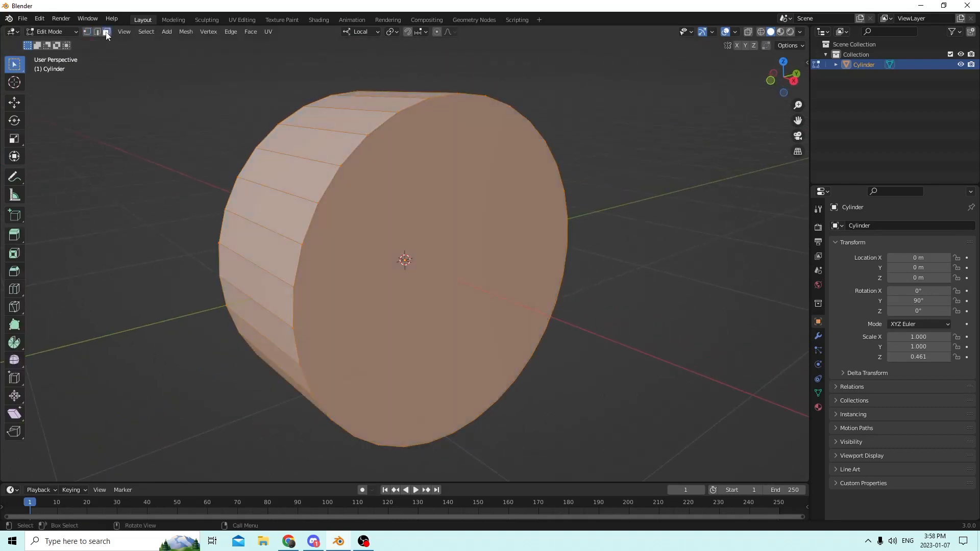
- Inset the cylinder's circular end face by about 0.4 m
click(491, 269)
middle_drag(490, 269, 480, 166)
middle_drag(643, 171, 612, 169)
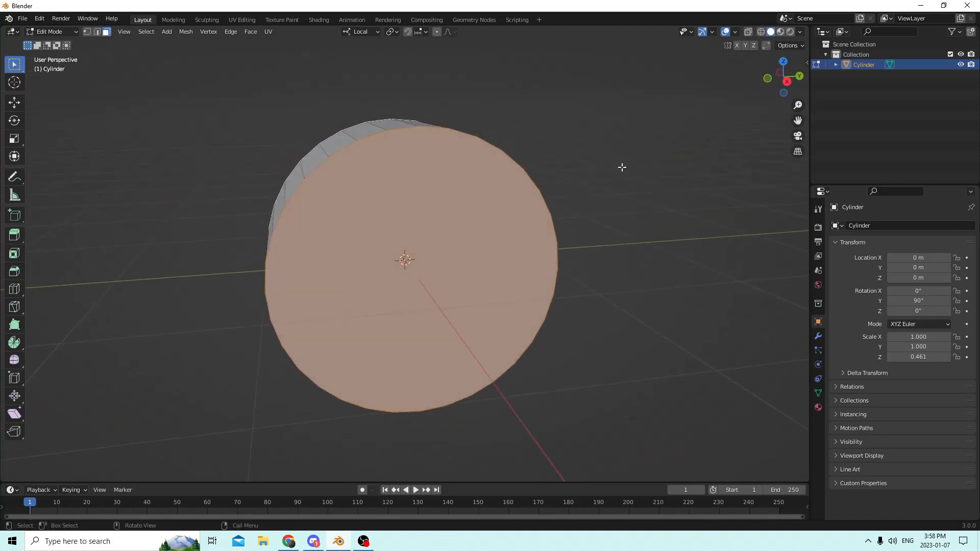
key(i)
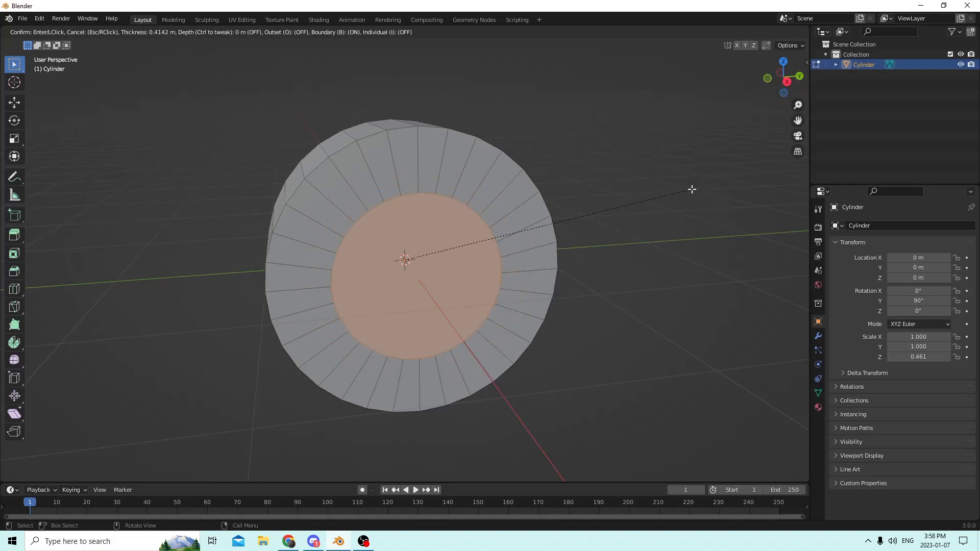
click(692, 189)
- Inset the inner circular face again by a small amount to form a thin ring around it
middle_drag(536, 222, 712, 227)
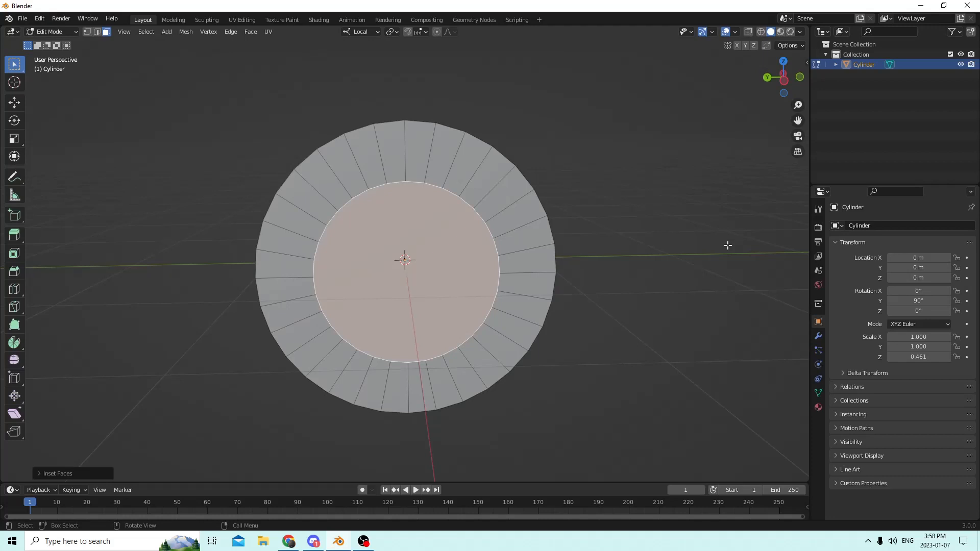
key(i)
click(724, 245)
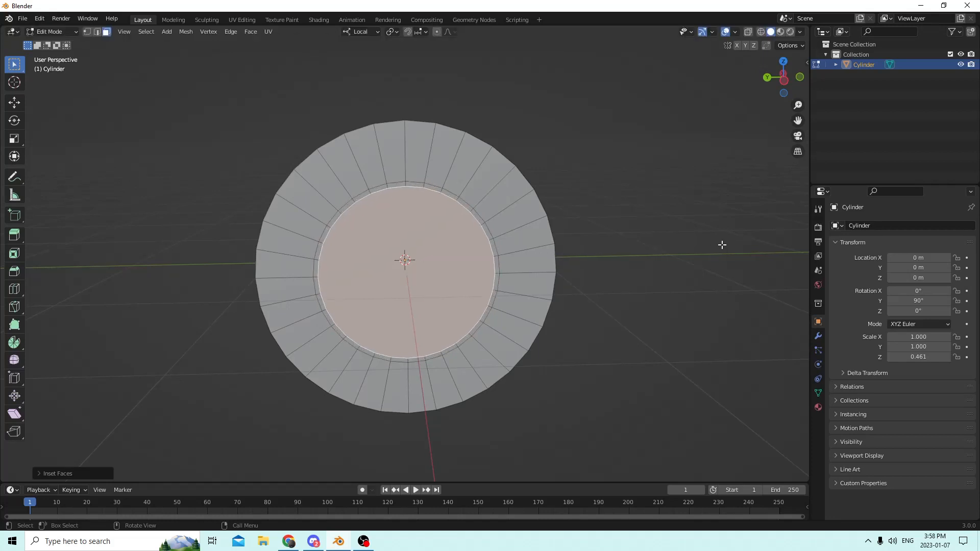
- Try to scale the inner circular face slightly inward along the local Z axis, and undo the resize
middle_drag(721, 243, 111, 167)
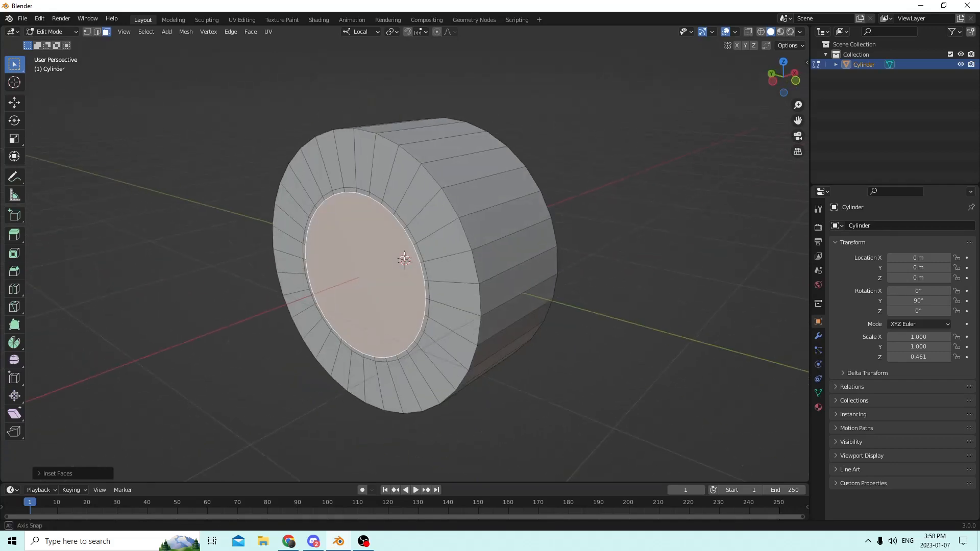
click(15, 141)
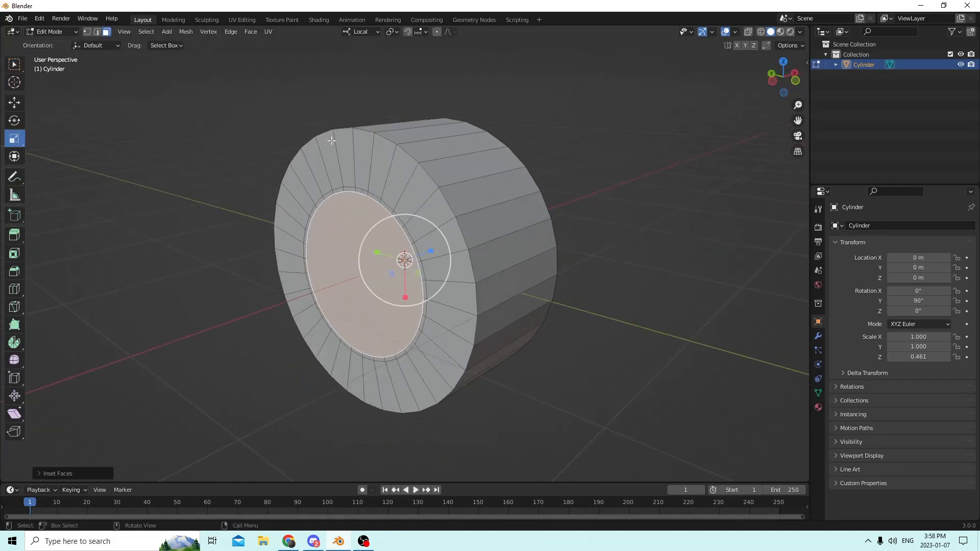
middle_drag(333, 138, 235, 180)
scroll(249, 178, up, 3)
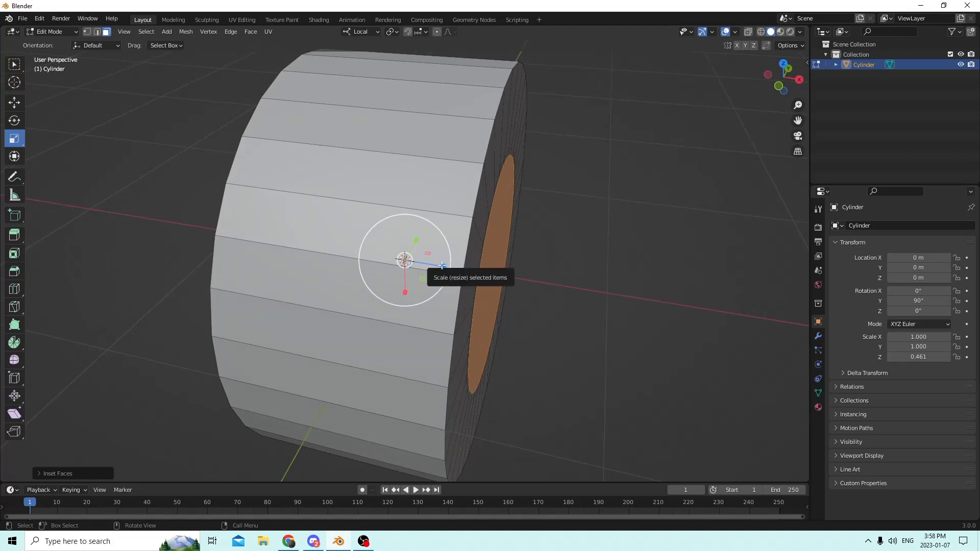
drag(443, 265, 436, 264)
middle_drag(437, 264, 505, 212)
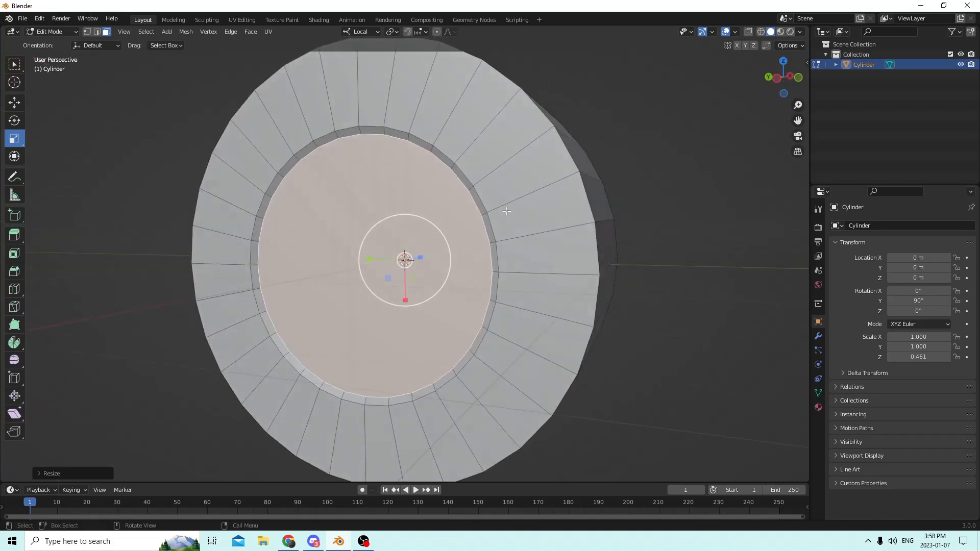
click(39, 18)
click(57, 29)
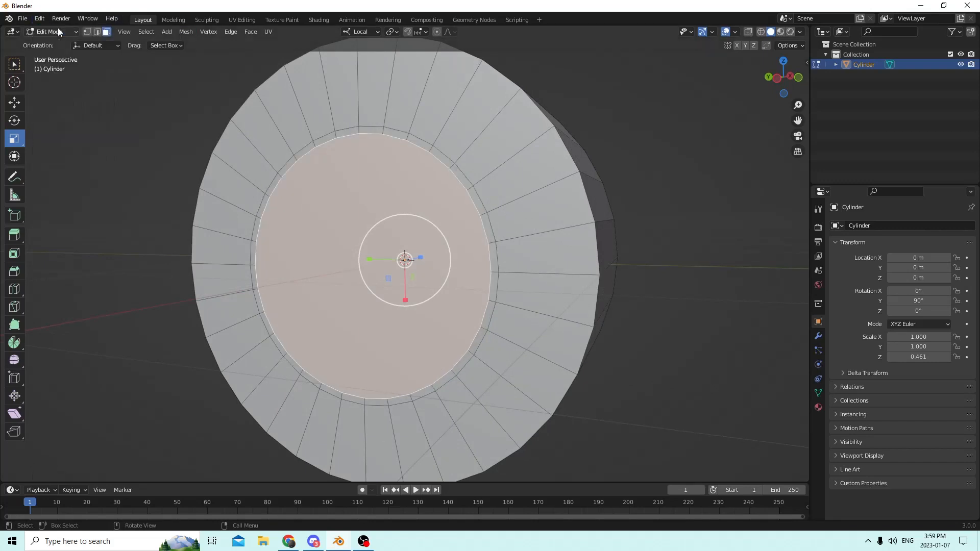
- Extrude the inner circular face on one end of the cylinder about 0.0002 m inward
middle_drag(442, 172, 410, 204)
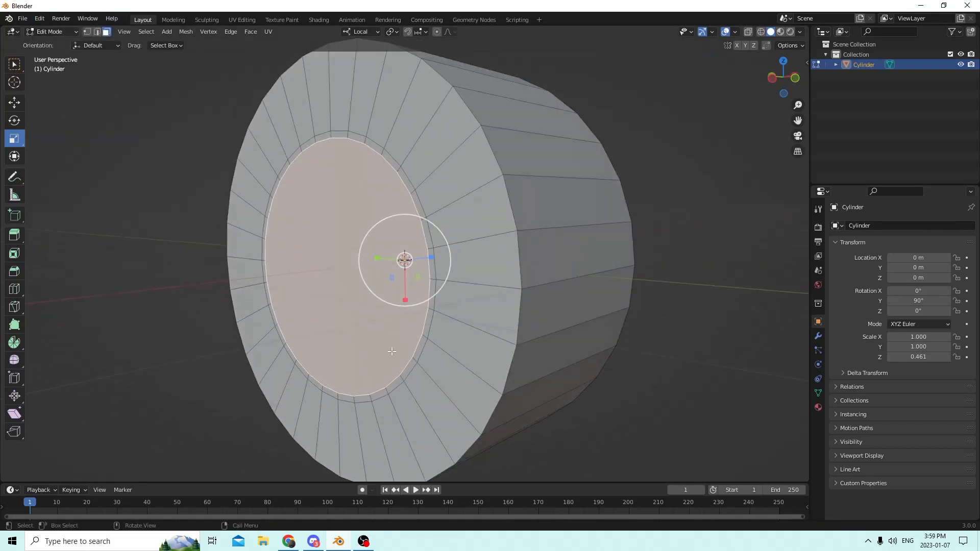
middle_drag(305, 294, 254, 308)
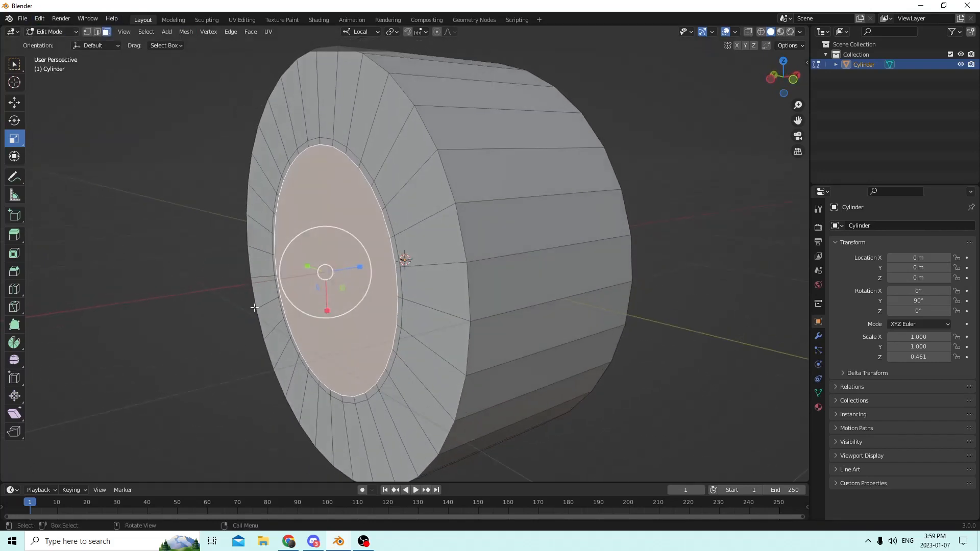
key(e)
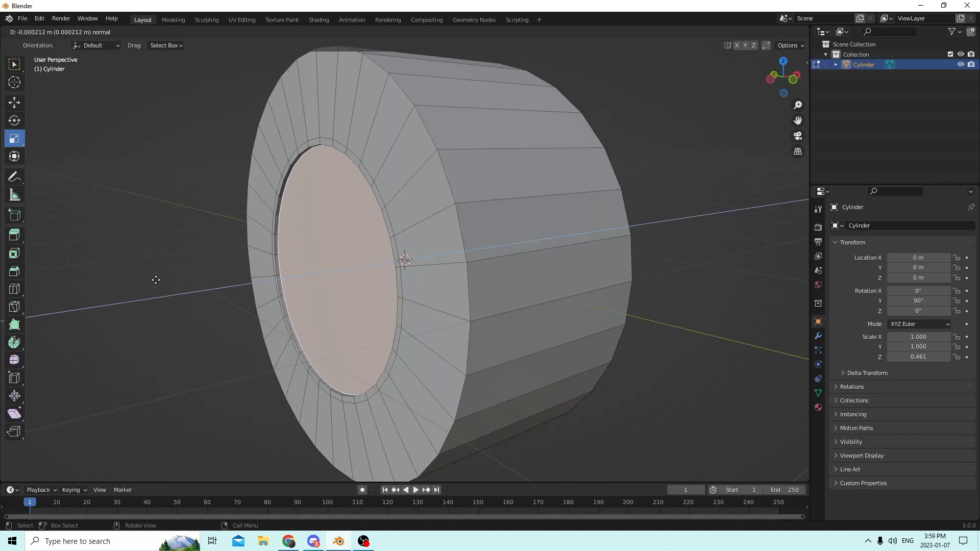
click(156, 280)
middle_drag(210, 265, 114, 273)
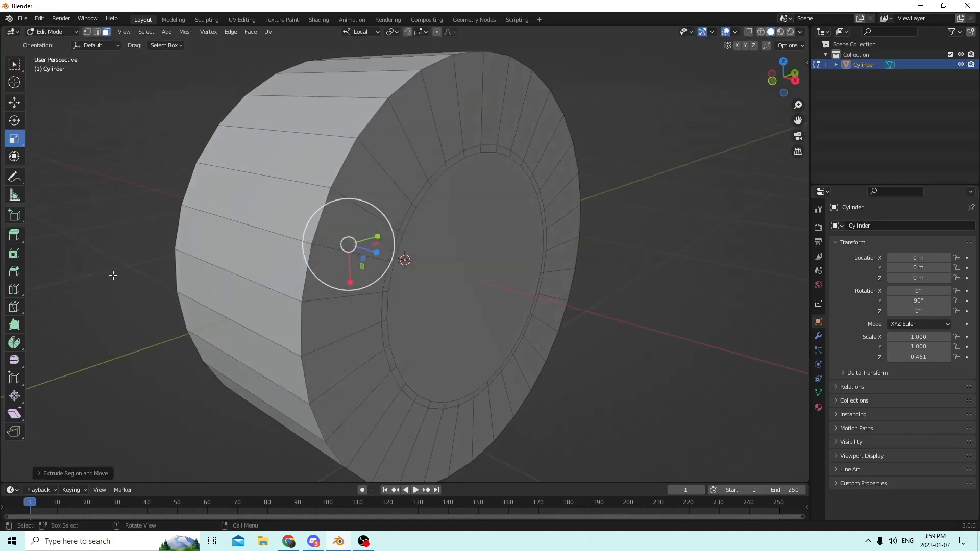
- Extrude the inner circular face on the opposite end of the cylinder inward to form a deeper recess
click(438, 285)
middle_drag(438, 284, 693, 340)
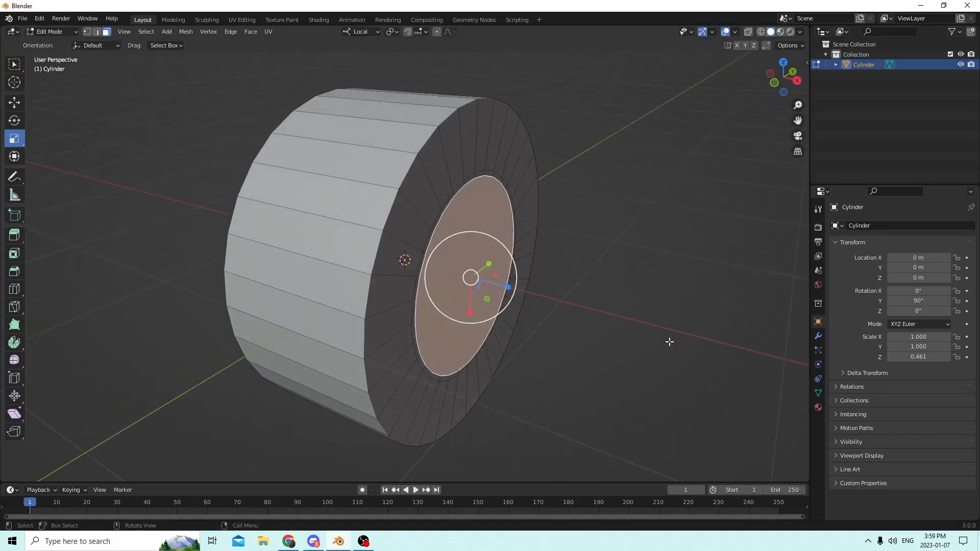
key(e)
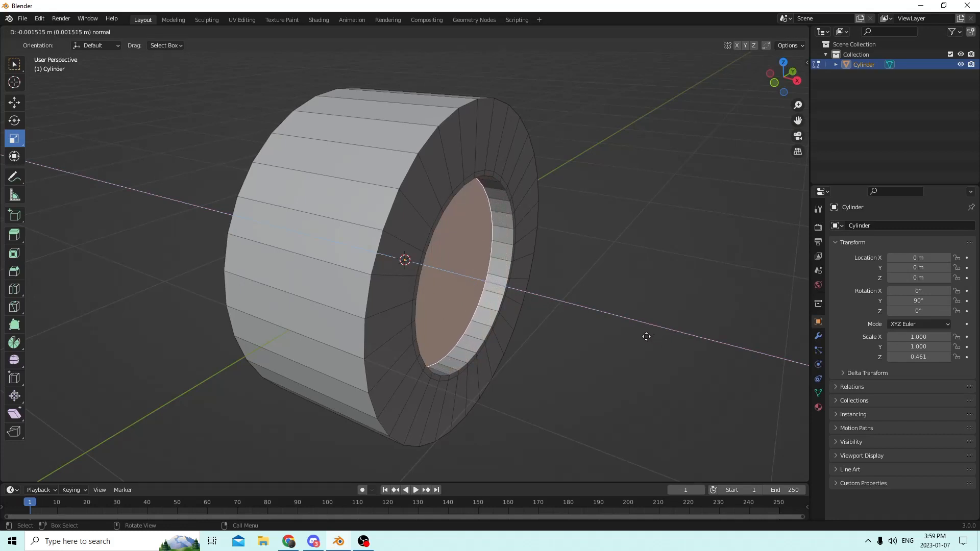
click(646, 336)
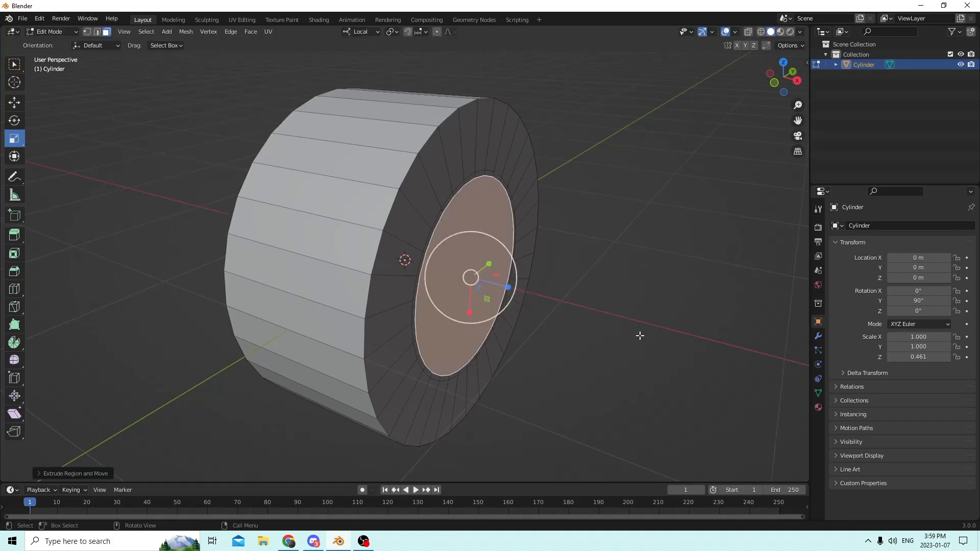
middle_drag(639, 335, 613, 331)
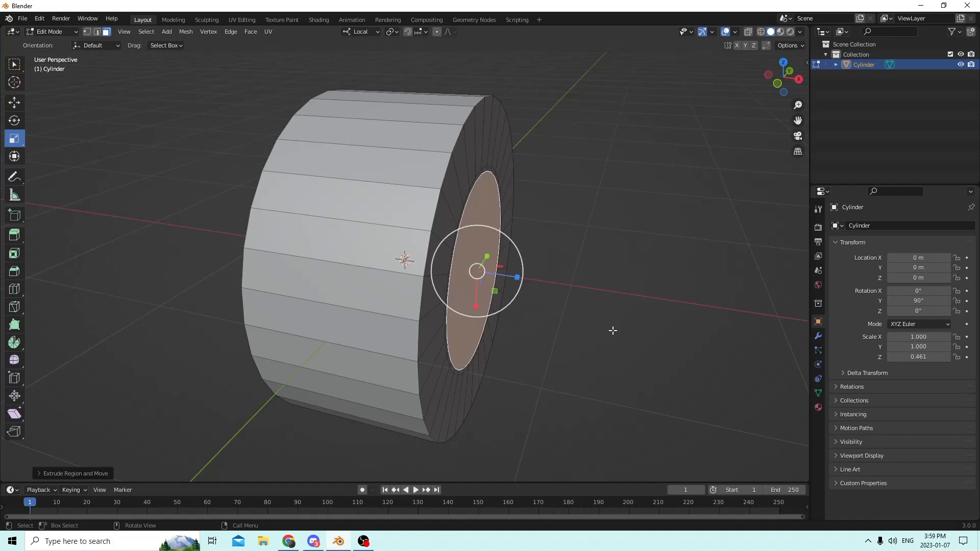
key(e)
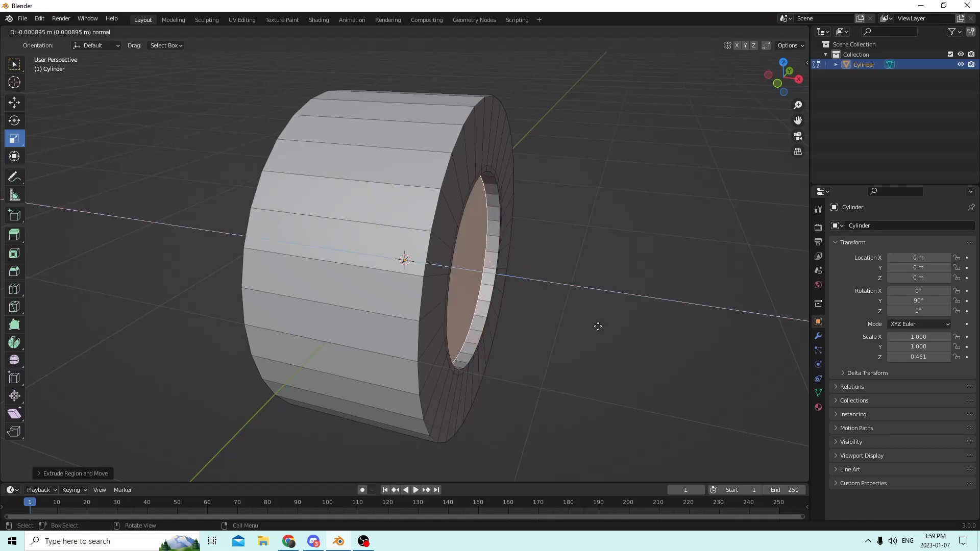
click(586, 324)
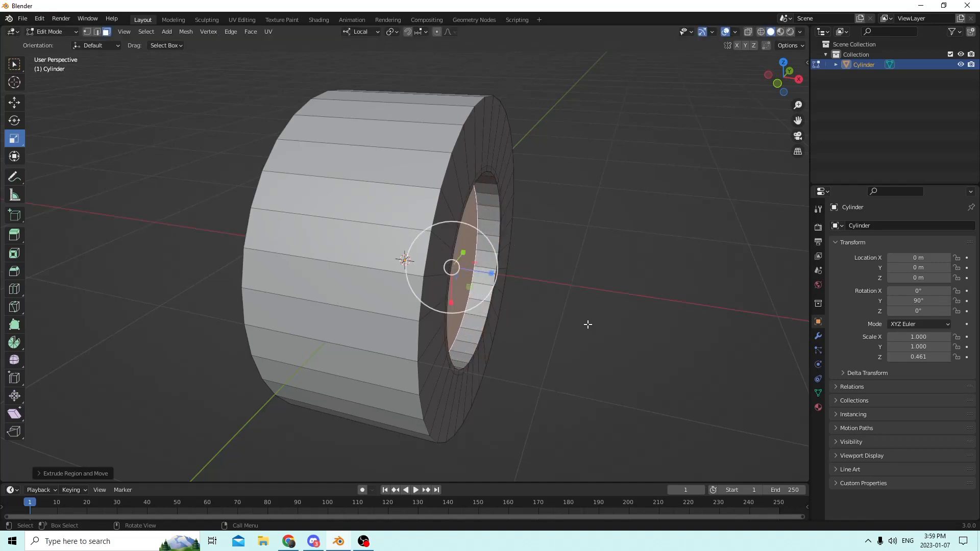
- Inset the recessed circular face to about half its diameter and try to bevel the resulting small face
middle_drag(587, 324, 567, 318)
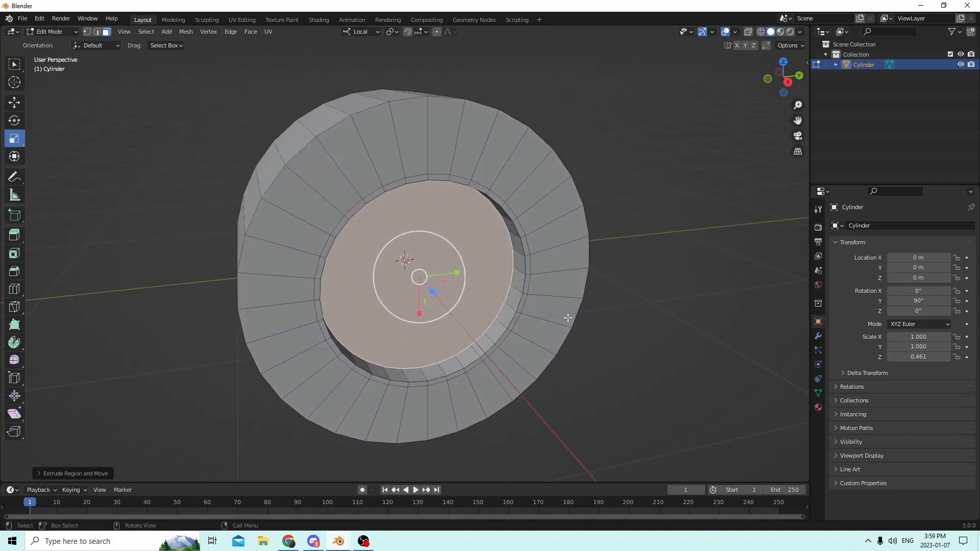
key(i)
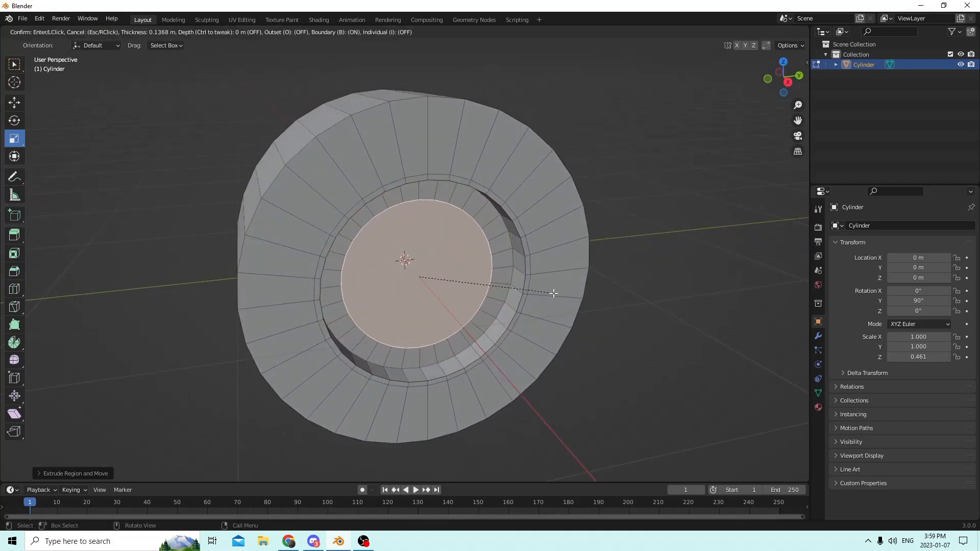
click(529, 289)
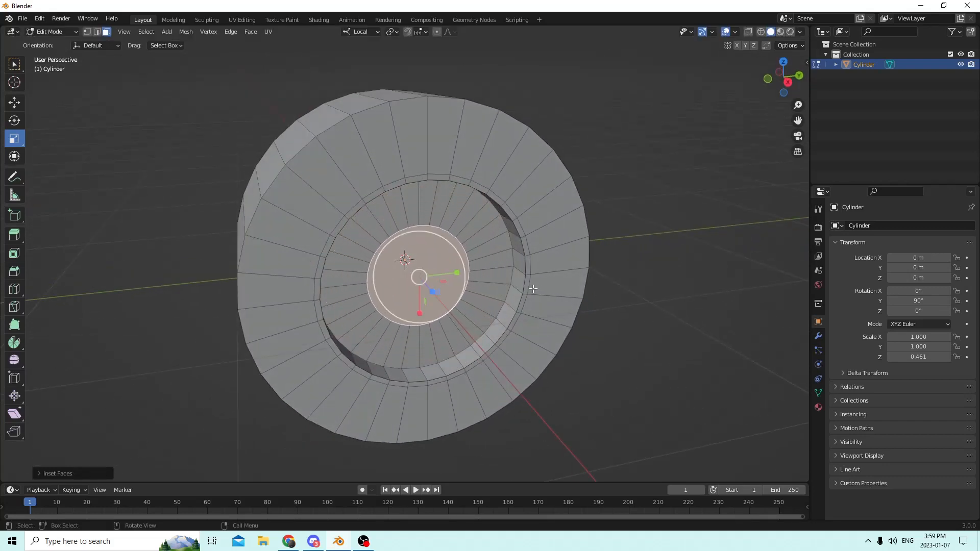
middle_drag(529, 289, 545, 255)
key(ctrl+b)
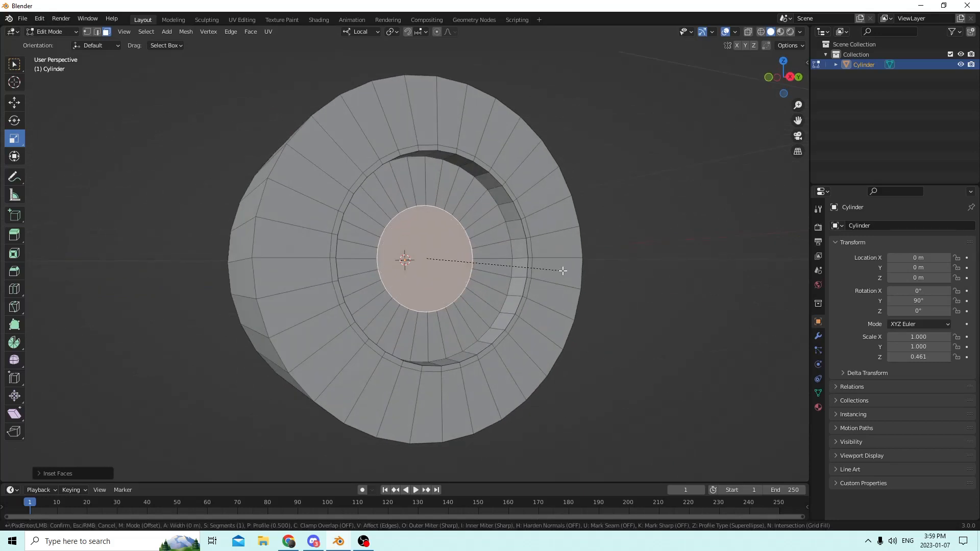
right_click(566, 272)
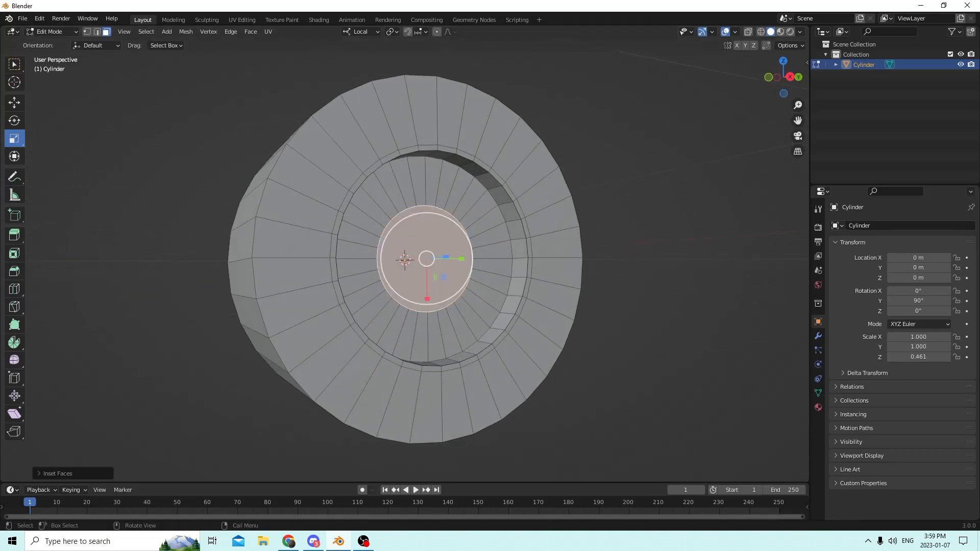
- Undo the inset on the recessed circular face
click(39, 18)
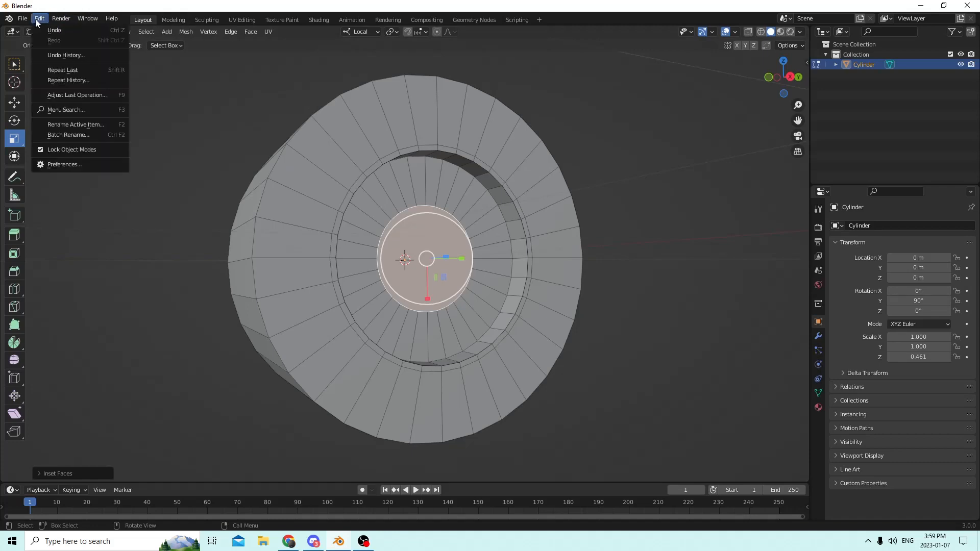
click(48, 30)
middle_drag(155, 103, 312, 191)
middle_drag(345, 273, 647, 241)
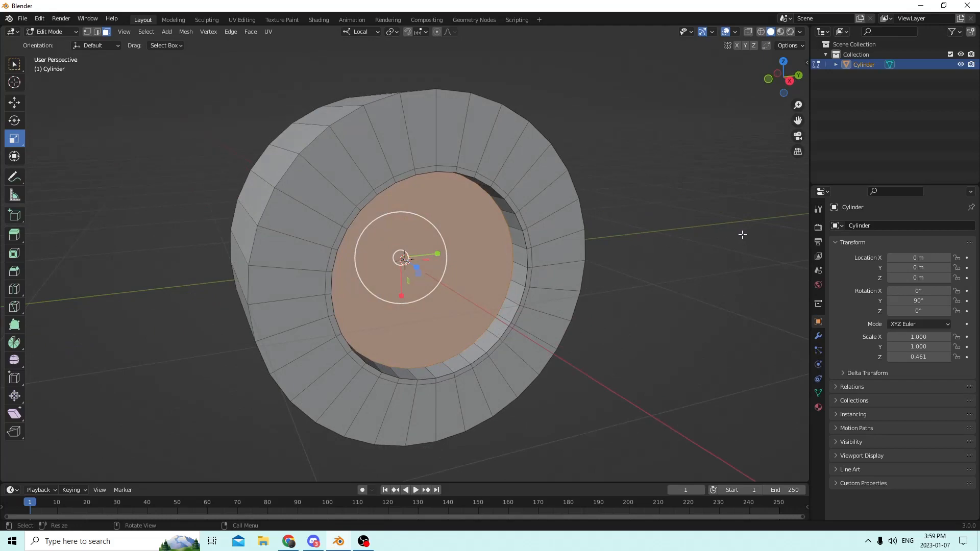
middle_drag(533, 205, 668, 208)
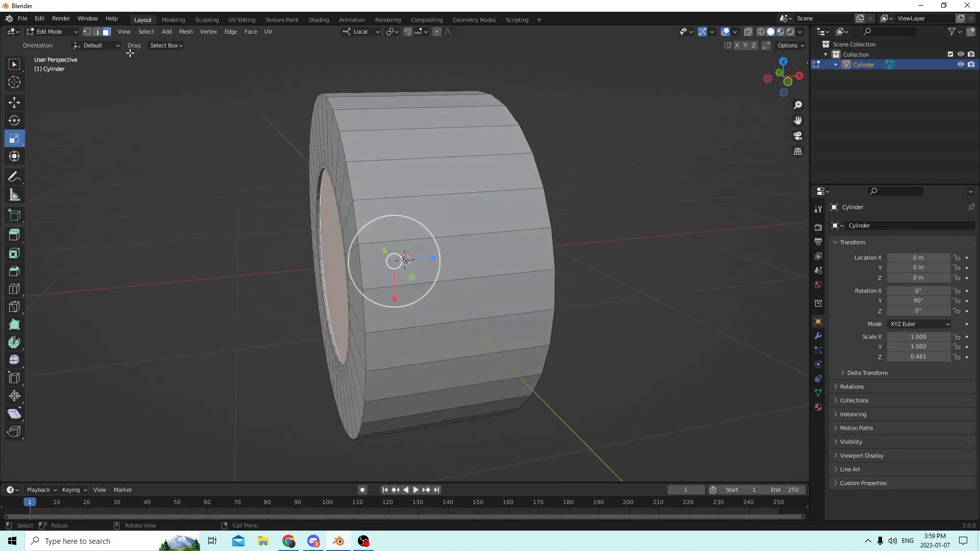
- Undo the extrusions of the inner circular faces on both ends of the cylinder
click(39, 19)
click(39, 18)
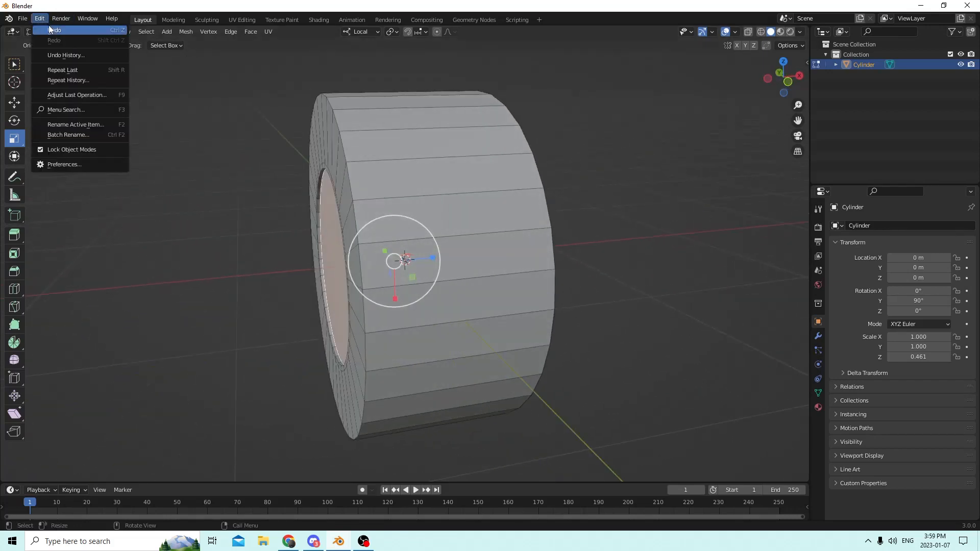
click(48, 25)
click(39, 19)
click(53, 32)
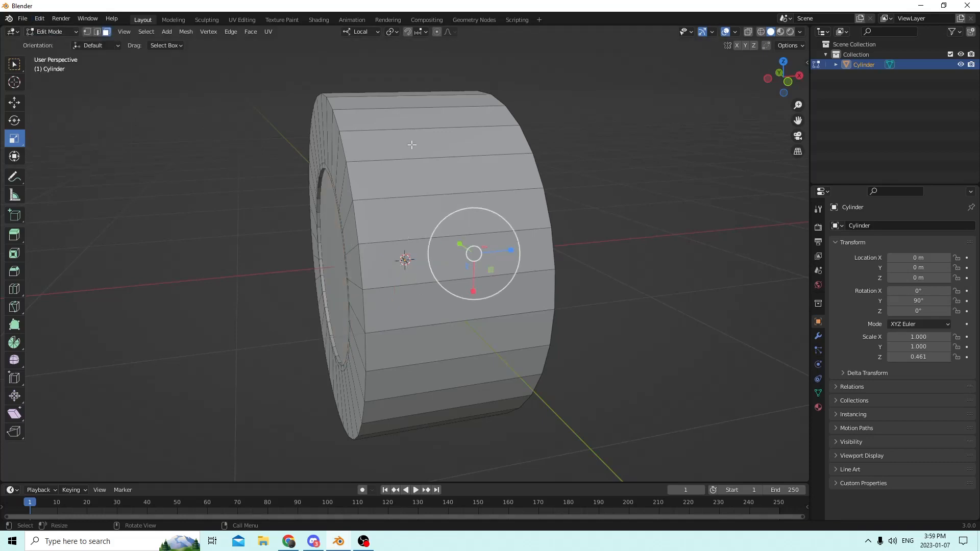
middle_drag(412, 145, 320, 113)
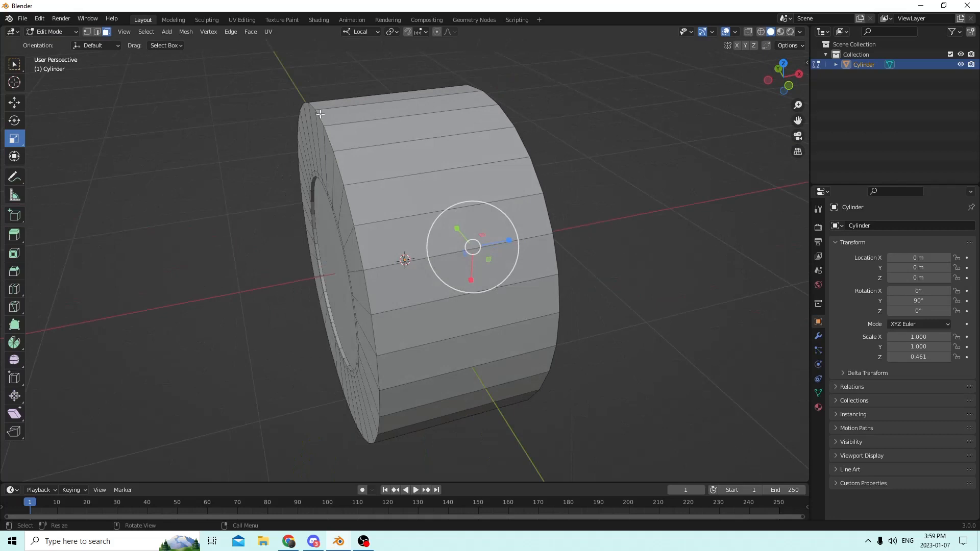
click(39, 19)
click(57, 32)
middle_drag(215, 121, 247, 124)
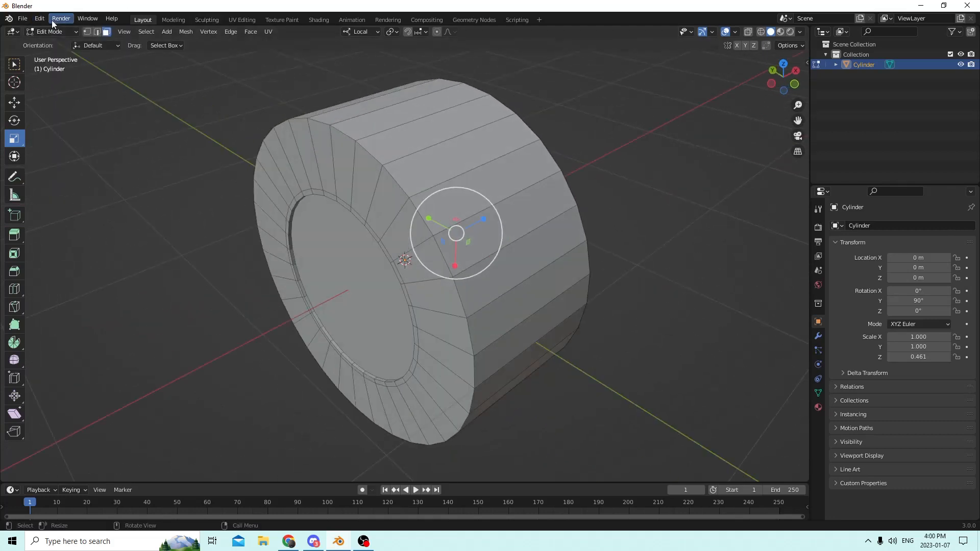
click(39, 19)
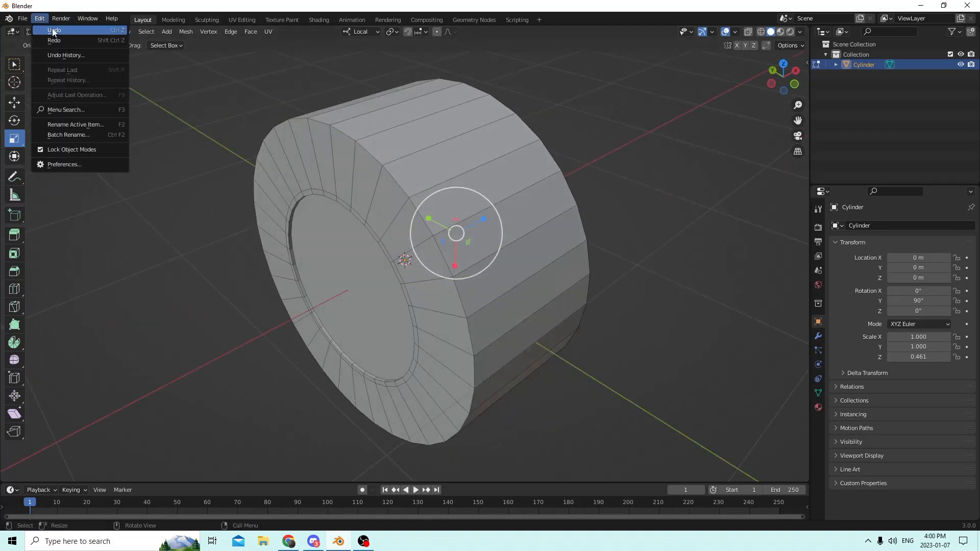
click(58, 31)
click(39, 18)
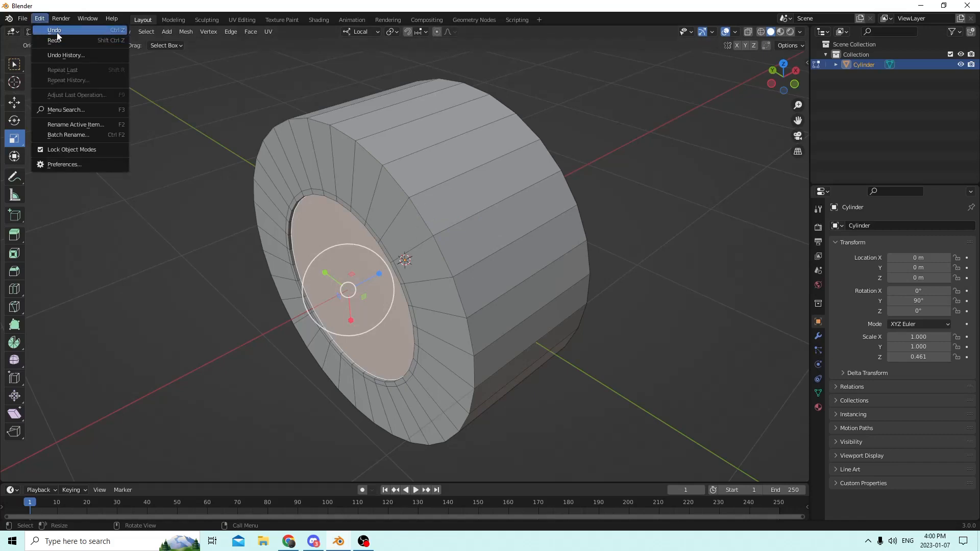
click(57, 32)
- Return to Object Mode and move the cylinder about 0.0257 m in the positive X direction
middle_drag(208, 87, 291, 131)
key(Tab)
scroll(258, 157, up, 2)
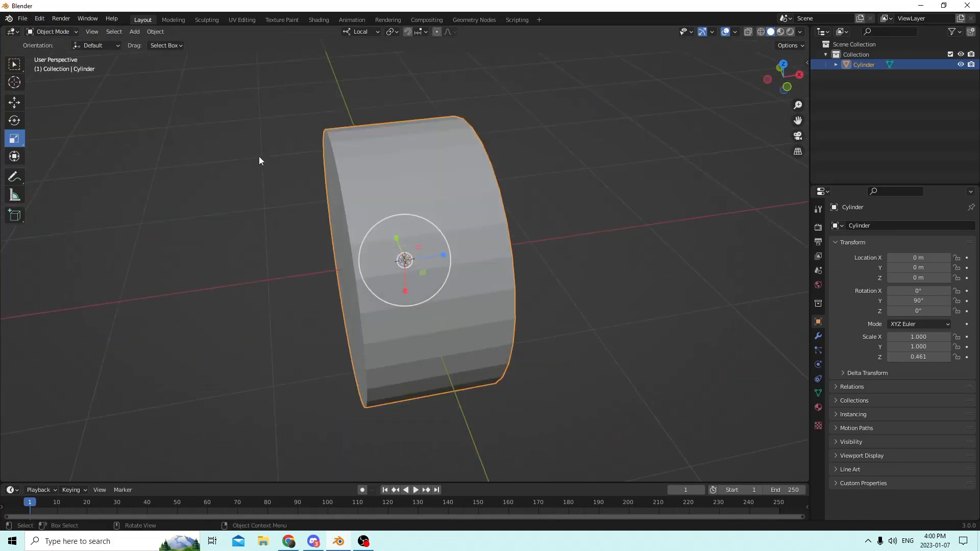
click(14, 102)
scroll(372, 183, down, 2)
middle_drag(372, 182, 451, 249)
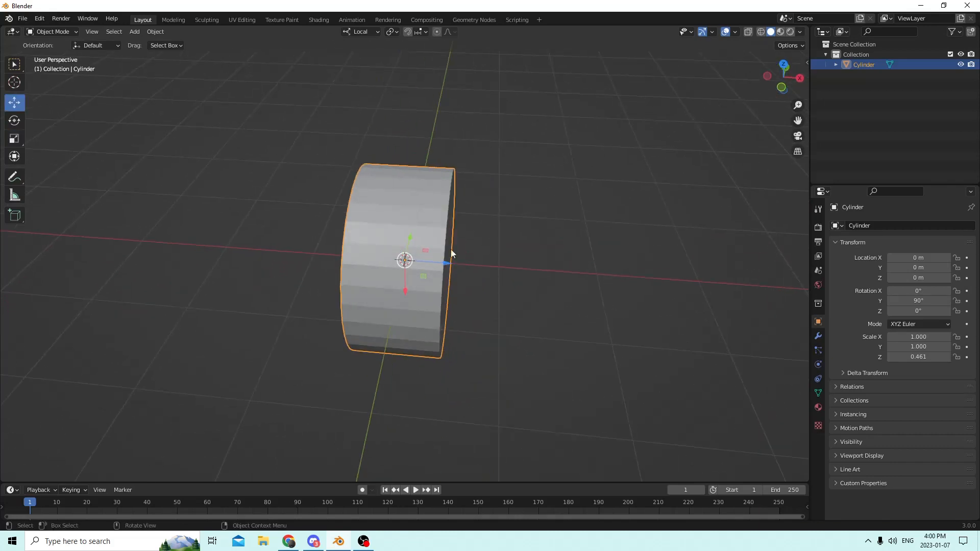
drag(436, 261, 689, 278)
middle_drag(689, 279, 594, 239)
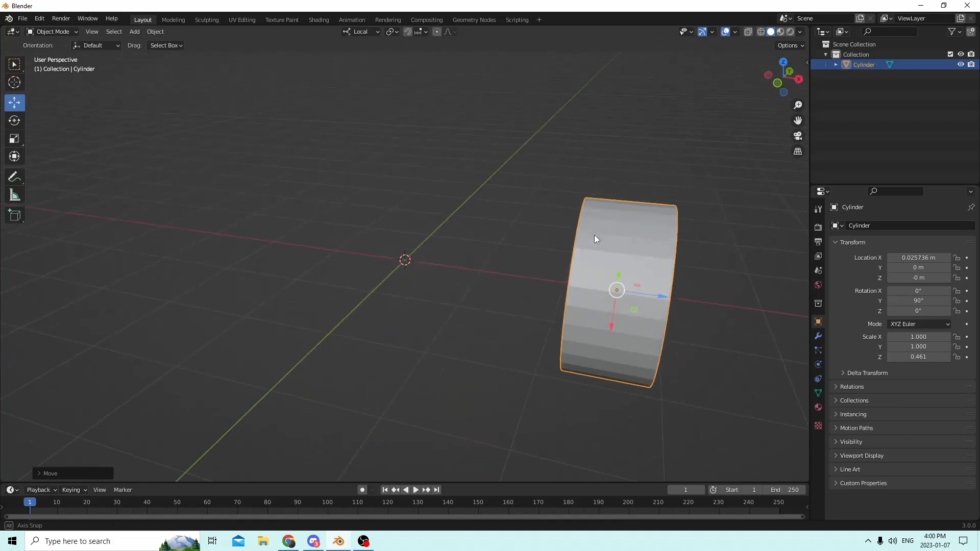
- Duplicate the cylinder in place and set the copy's X location to -0.025736 m
key(shift+d)
right_click(703, 238)
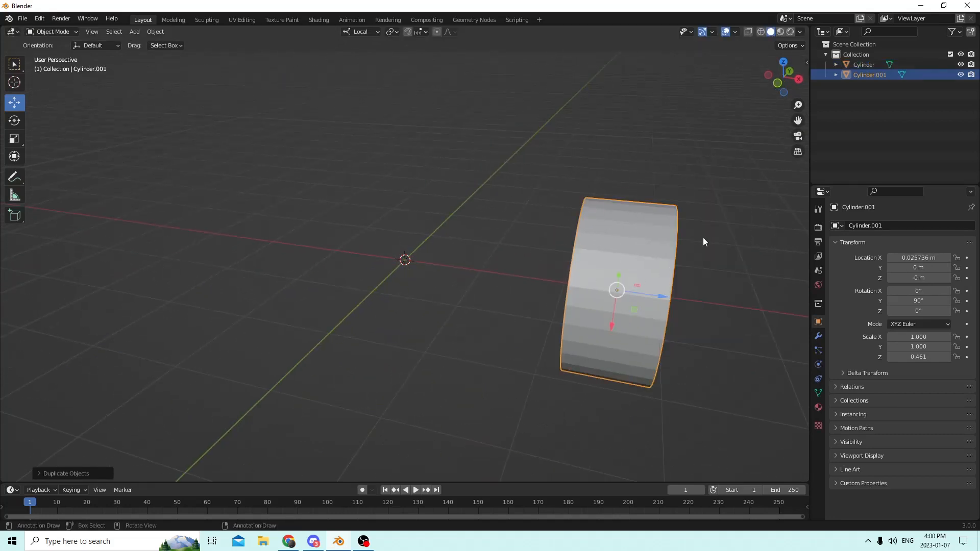
middle_drag(737, 275, 757, 269)
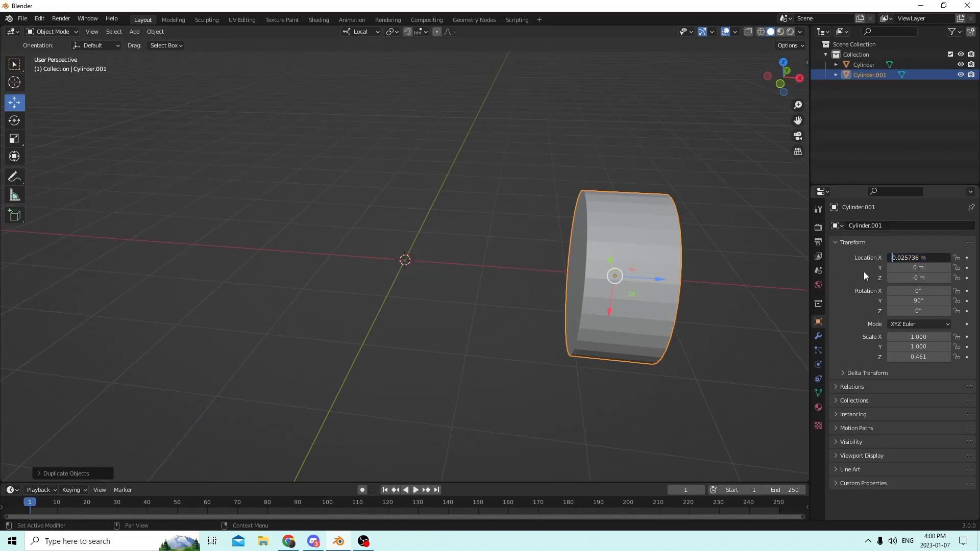
text(-)
key(Return)
middle_drag(602, 246, 455, 240)
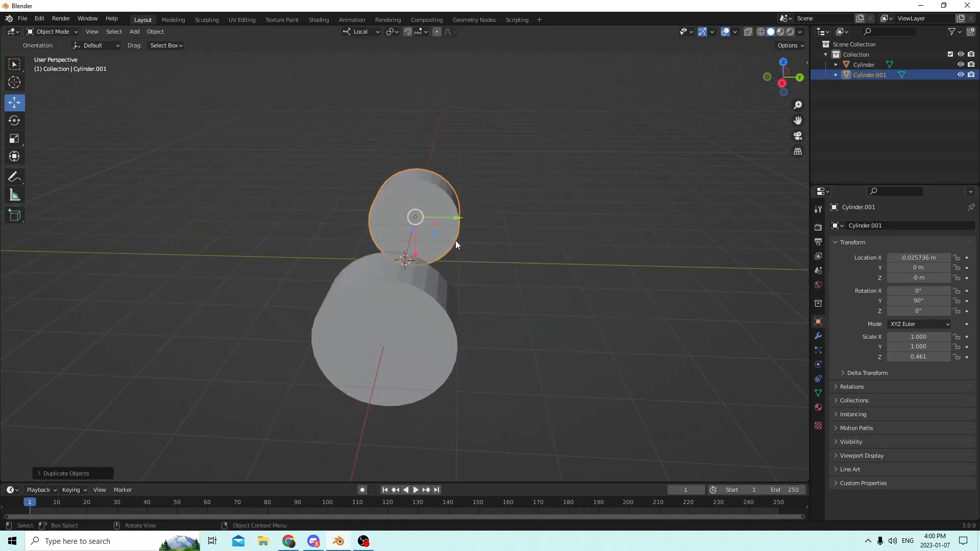
mouse_move(367, 317)
middle_down()
mouse_move(405, 328)
mouse_move(369, 309)
middle_up()
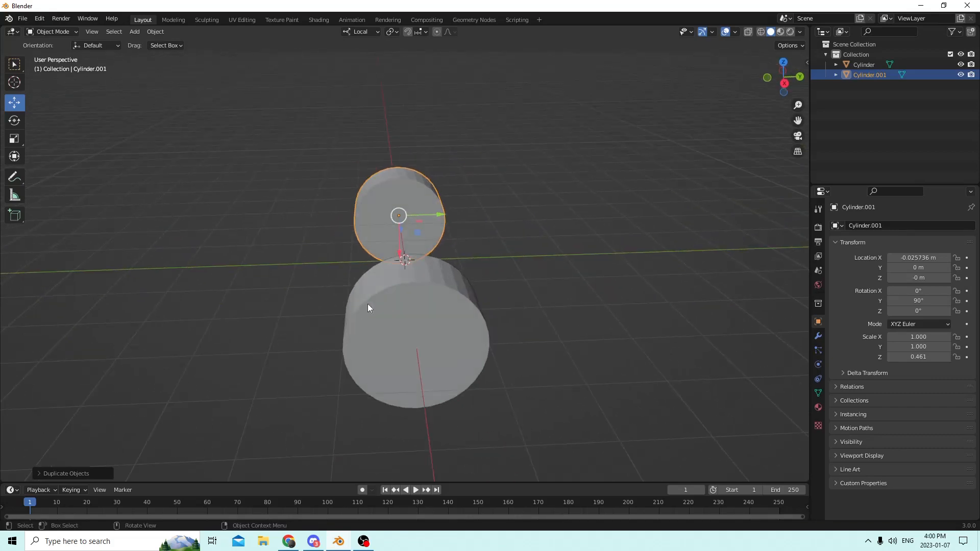
- Move both cylinders together along the Y axis to about -0.0434 m
shift+click(399, 318)
drag(451, 259, 238, 212)
middle_drag(239, 217, 251, 198)
- In Edit Mode, try to inset the inner circular end faces of both cylinders by about 0.29 m
key(Tab)
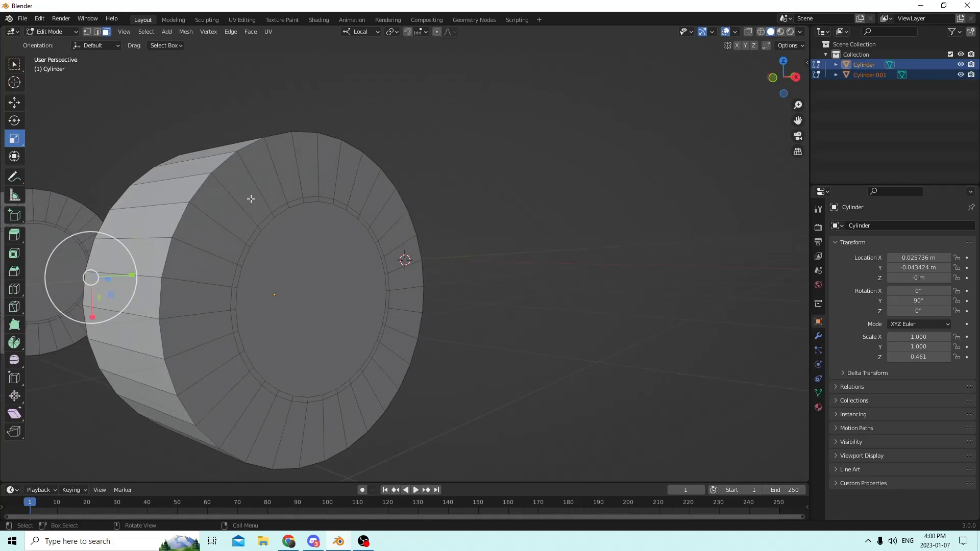
click(332, 298)
middle_drag(187, 266, 311, 268)
middle_drag(432, 283, 453, 281)
middle_drag(628, 329, 415, 286)
click(73, 284)
middle_drag(73, 284, 245, 297)
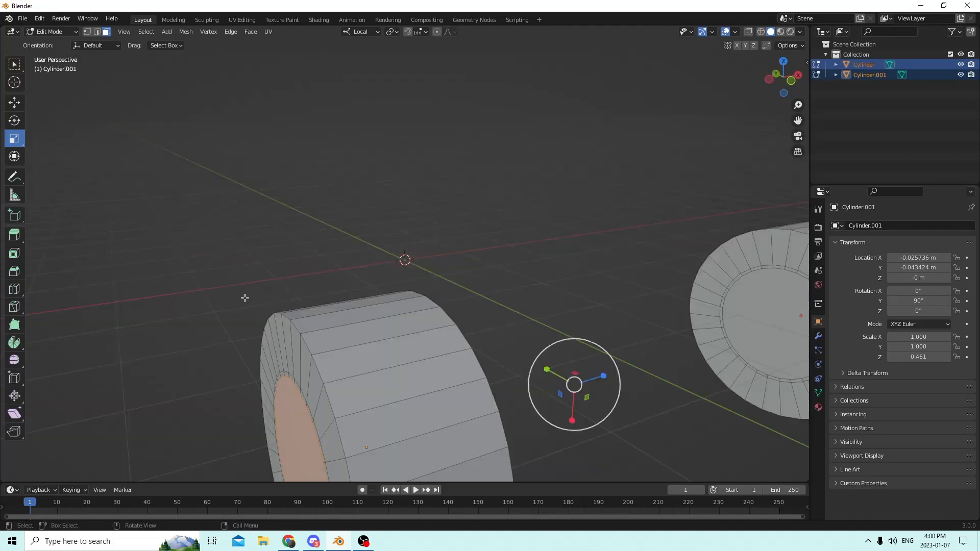
shift+click(753, 338)
middle_drag(754, 339, 650, 306)
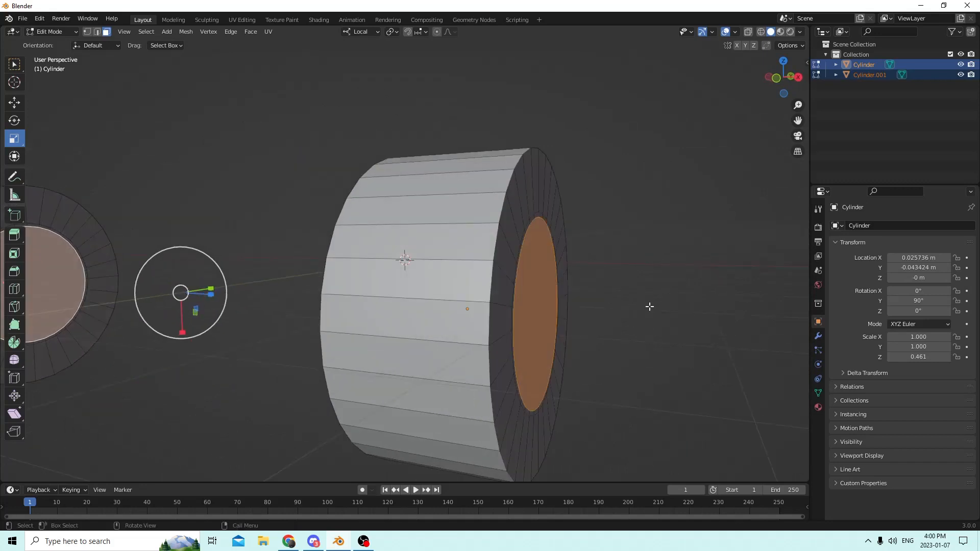
key(i)
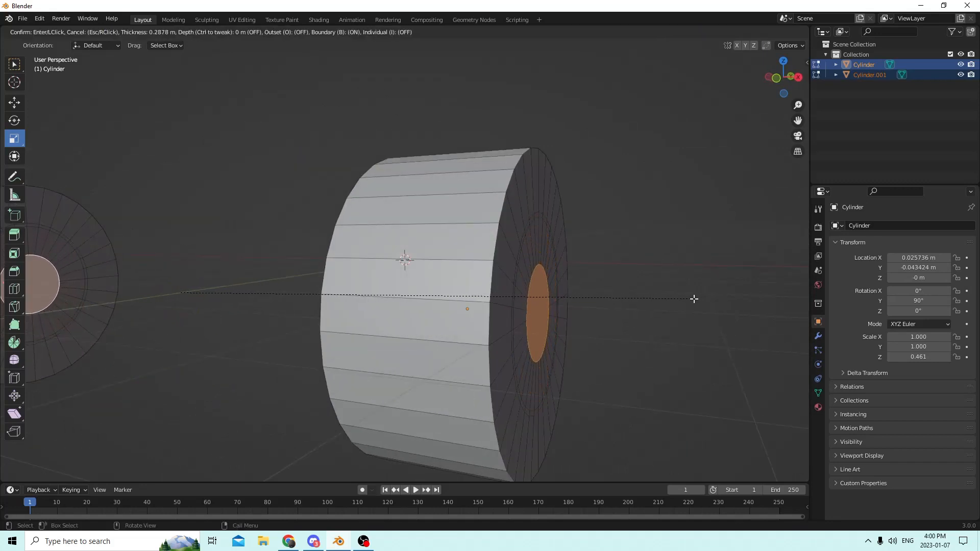
click(694, 297)
- Undo the last inset on the circular end faces of both cylinders
middle_drag(694, 297, 591, 274)
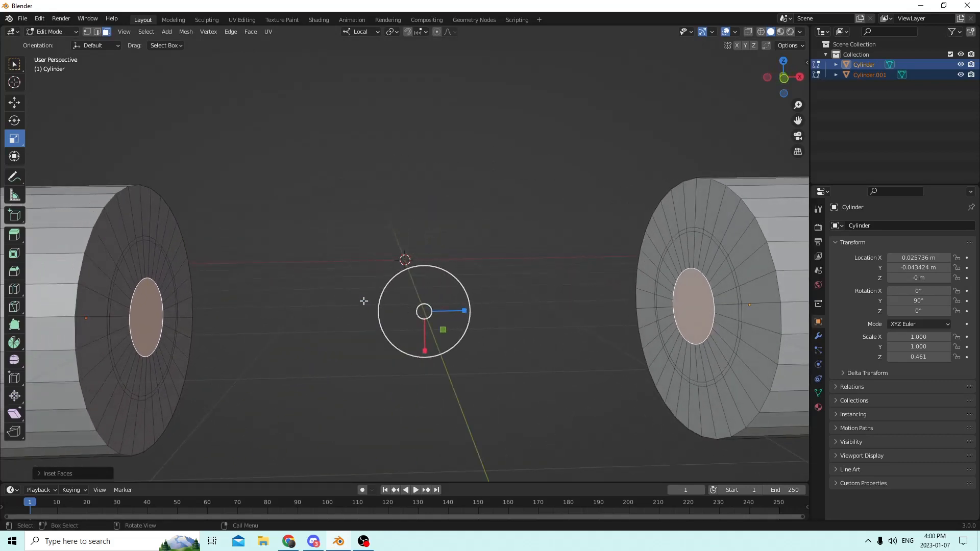
middle_drag(342, 295, 351, 296)
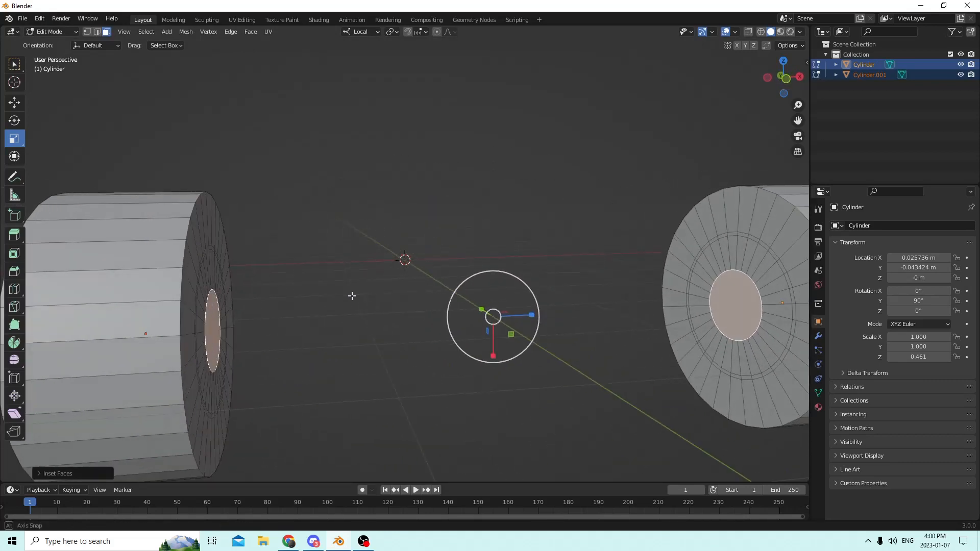
click(37, 20)
click(50, 32)
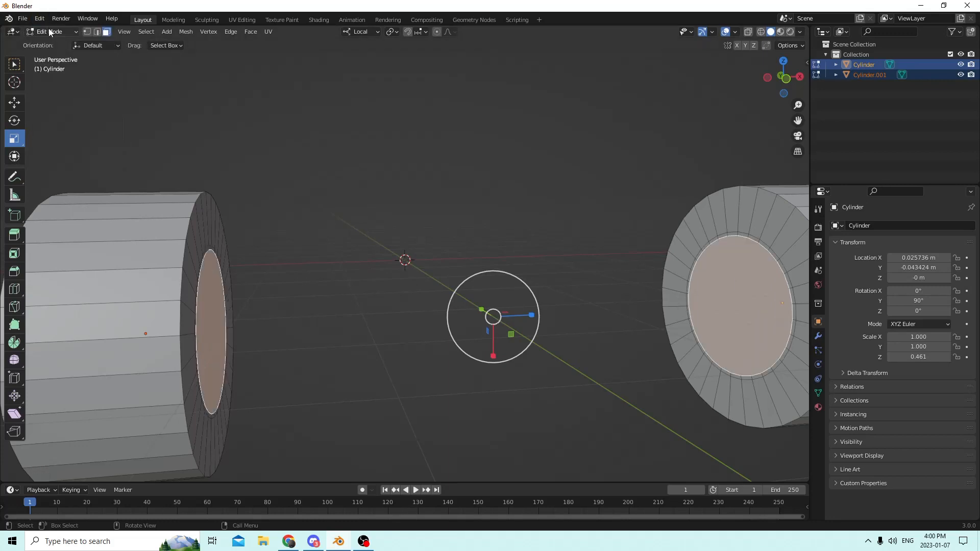
- Try to extrude the facing inner circular faces of both cylinders inward
middle_drag(253, 131, 306, 188)
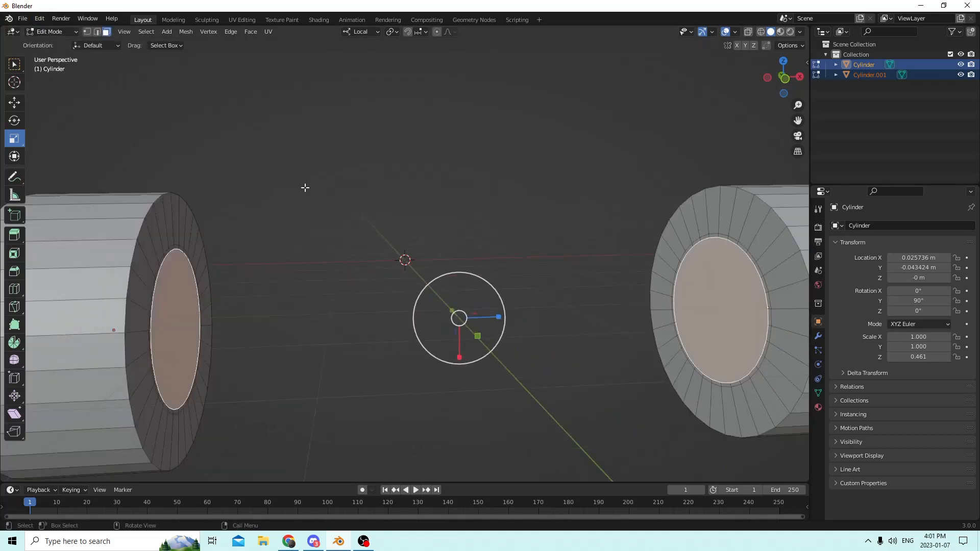
scroll(401, 232, up, 2)
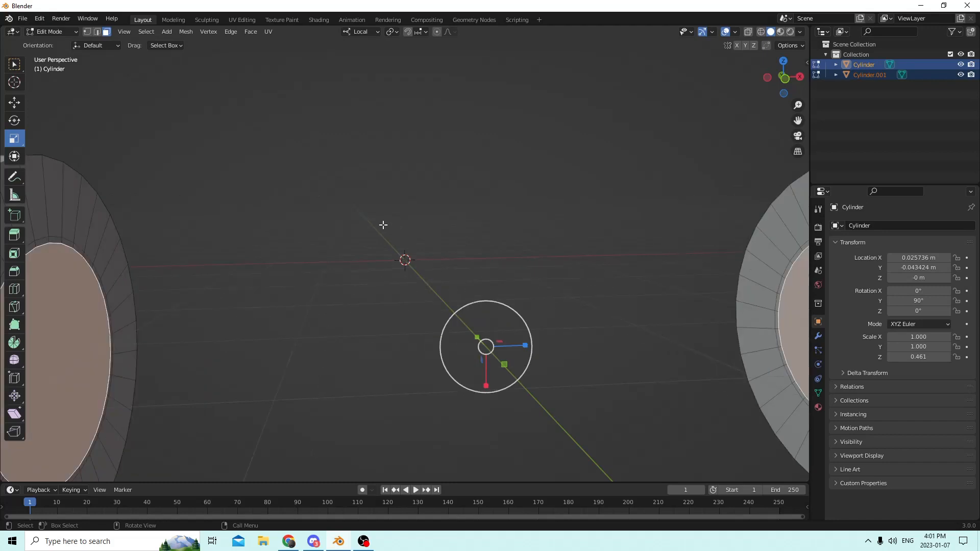
scroll(363, 218, down, 2)
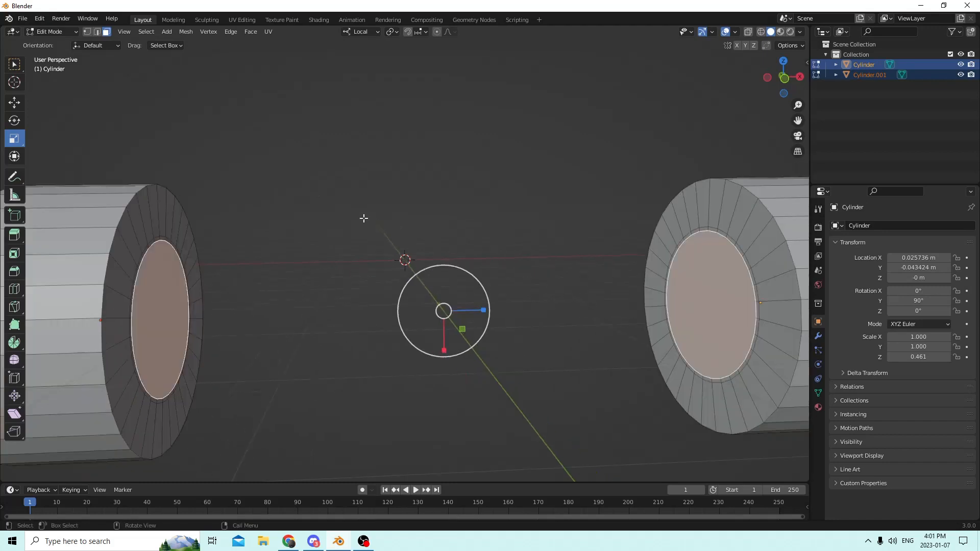
click(162, 301)
middle_drag(163, 301, 156, 301)
shift+click(700, 305)
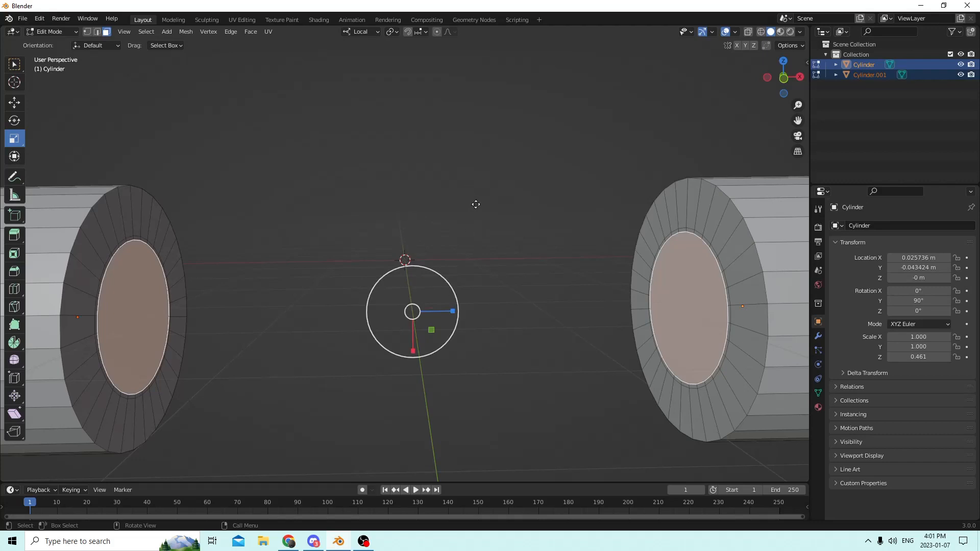
key(e)
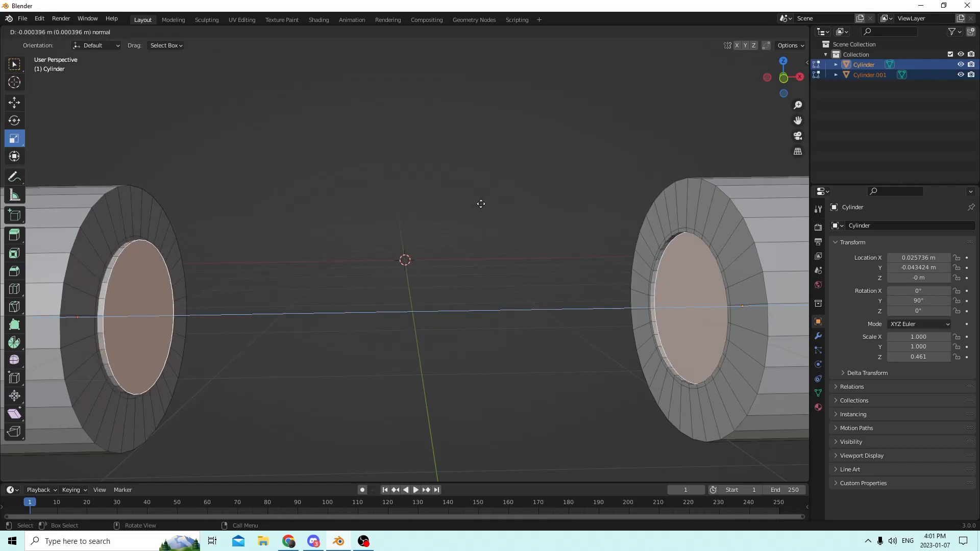
right_click(481, 204)
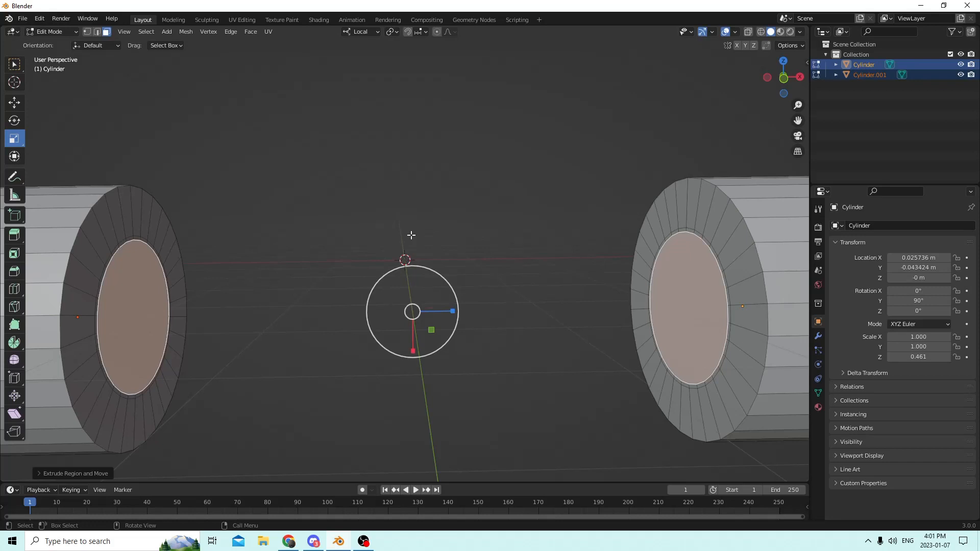
- Return to Object Mode and delete the cylinder on the negative X side
middle_drag(445, 243, 388, 245)
scroll(242, 278, down, 3)
middle_drag(242, 278, 265, 288)
scroll(300, 298, up, 3)
key(Tab)
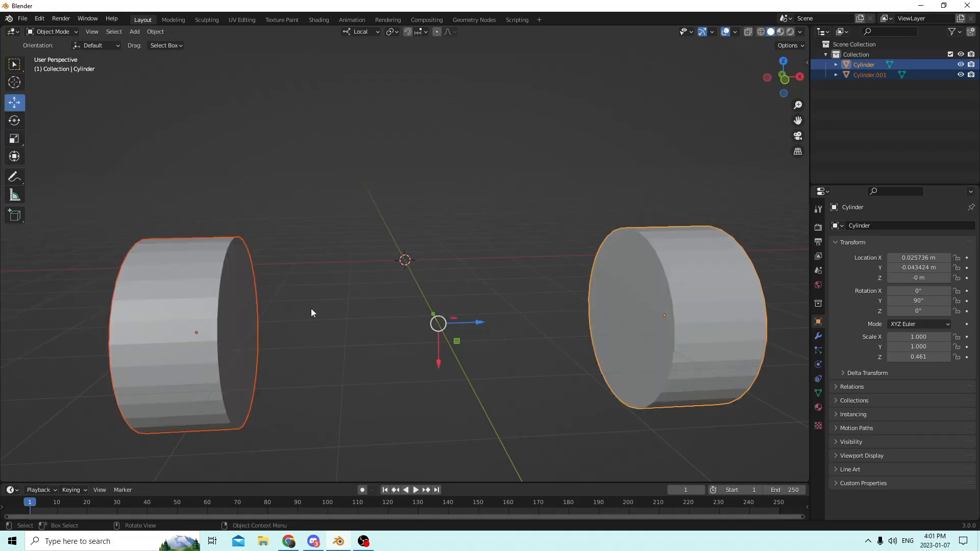
click(231, 325)
key(Delete)
- Set the remaining cylinder's X location to 0 m
middle_drag(234, 323, 634, 300)
click(634, 300)
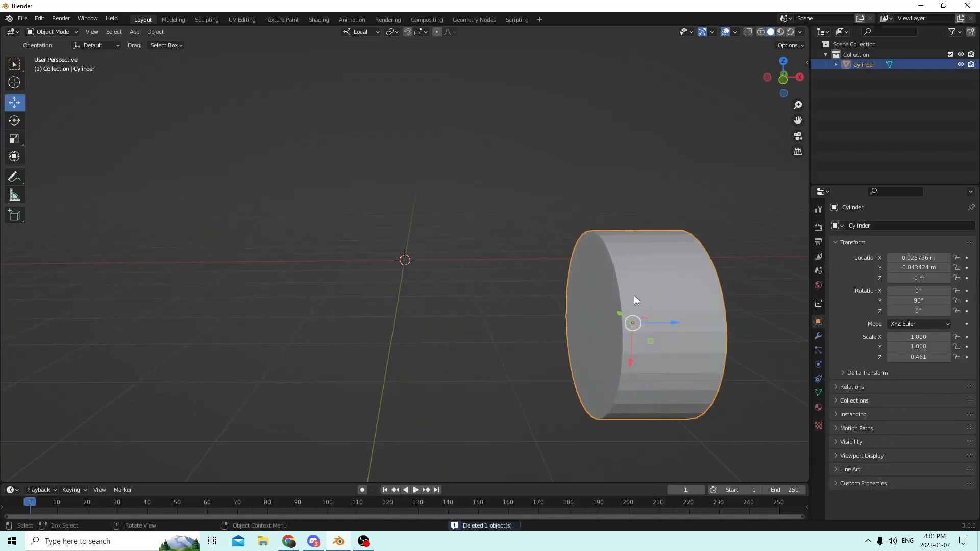
click(907, 258)
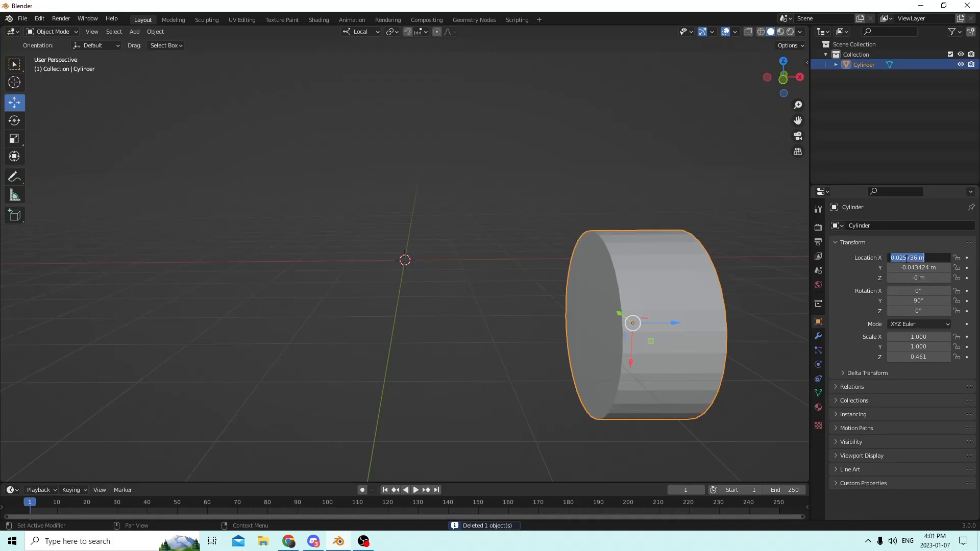
text(0)
key(Return)
- In Edit Mode, inset the inner circular faces on both ends of the cylinder by about 0.33 m
middle_drag(643, 271, 438, 254)
key(Tab)
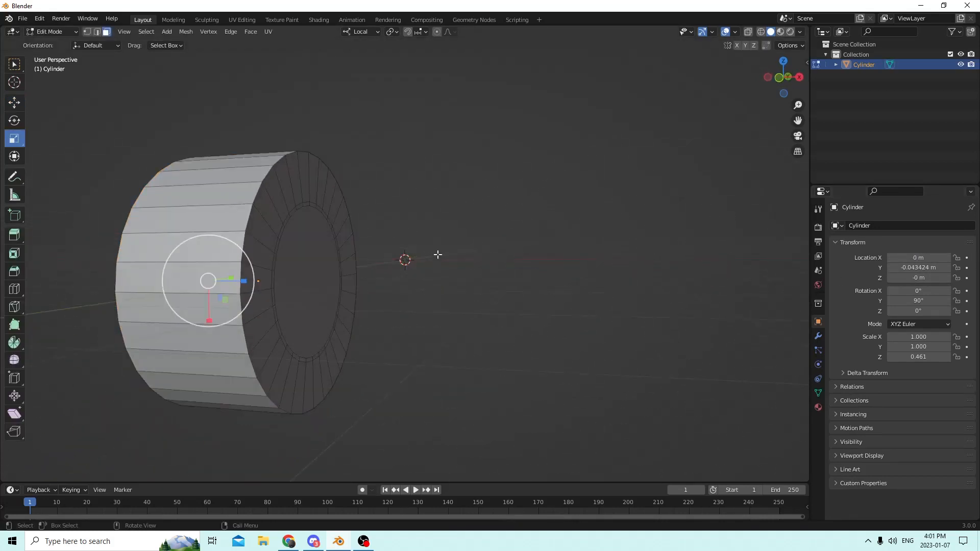
scroll(326, 240, up, 5)
click(210, 268)
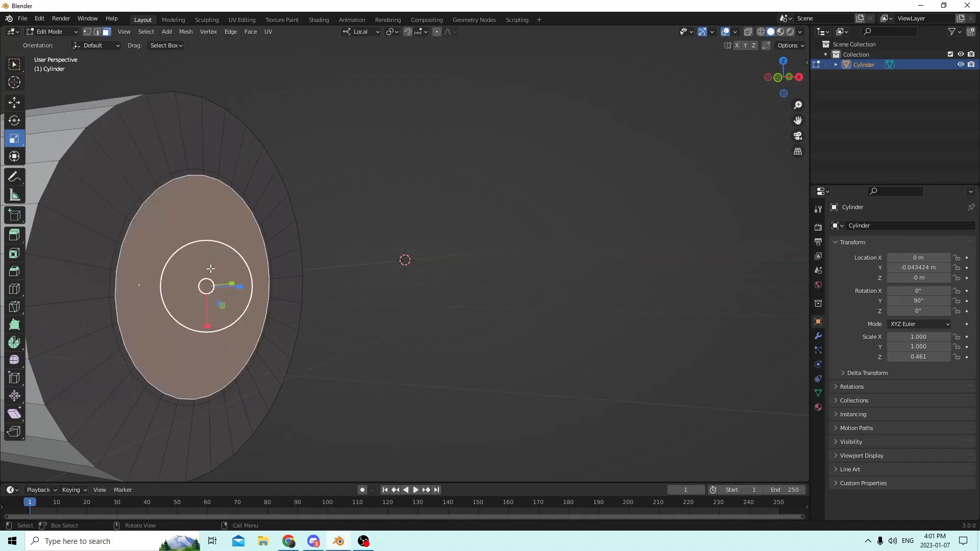
middle_drag(210, 268, 260, 265)
scroll(374, 284, down, 3)
middle_drag(374, 284, 213, 270)
click(500, 296)
scroll(303, 272, up, 3)
scroll(303, 273, up, 2)
scroll(293, 273, down, 3)
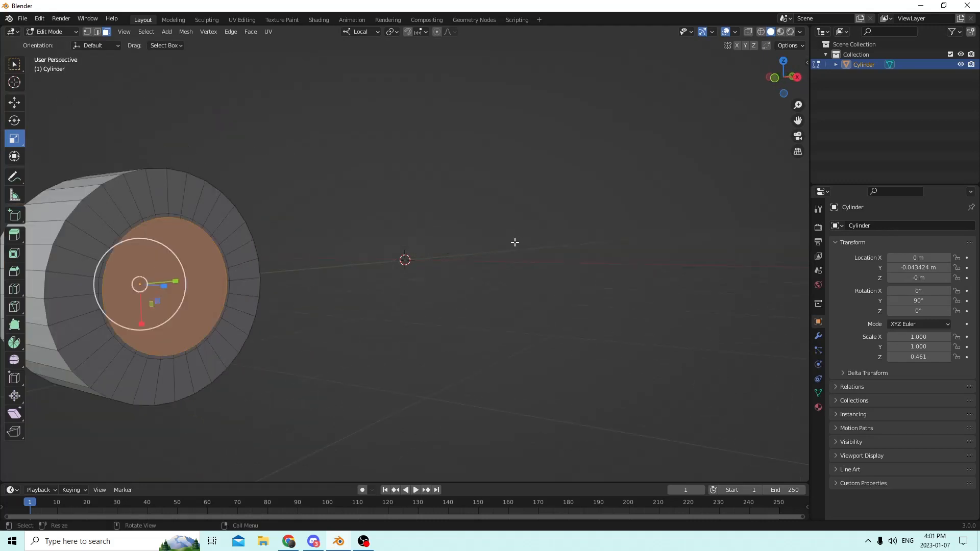
key(i)
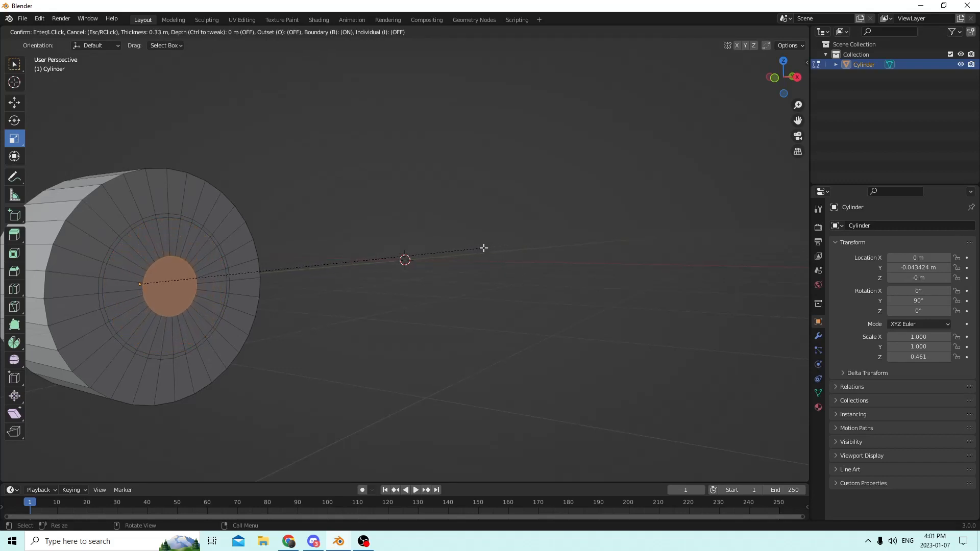
click(484, 248)
- Scale the two small central end faces toward each other along the local Z axis to recess them into the wheel
middle_drag(242, 241, 309, 247)
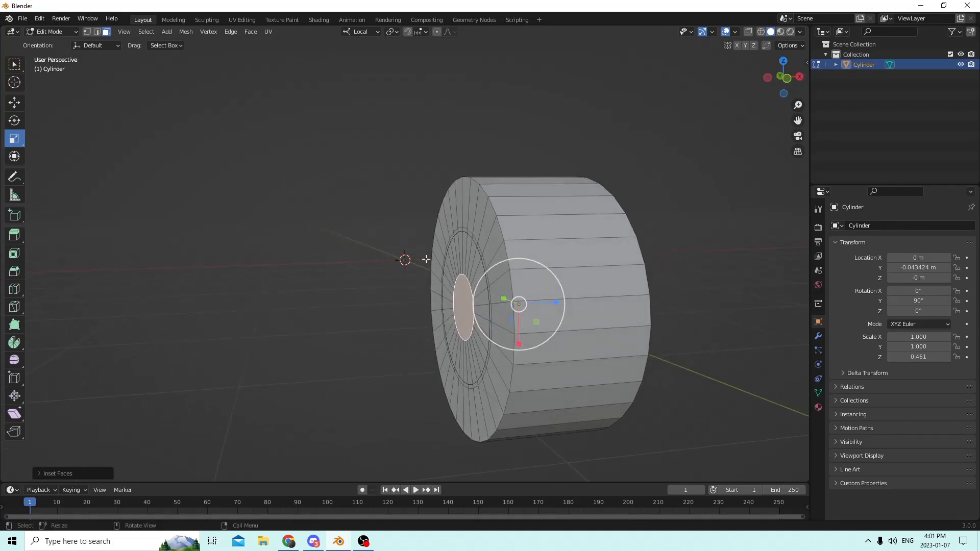
middle_drag(423, 262, 430, 263)
middle_drag(493, 329, 419, 303)
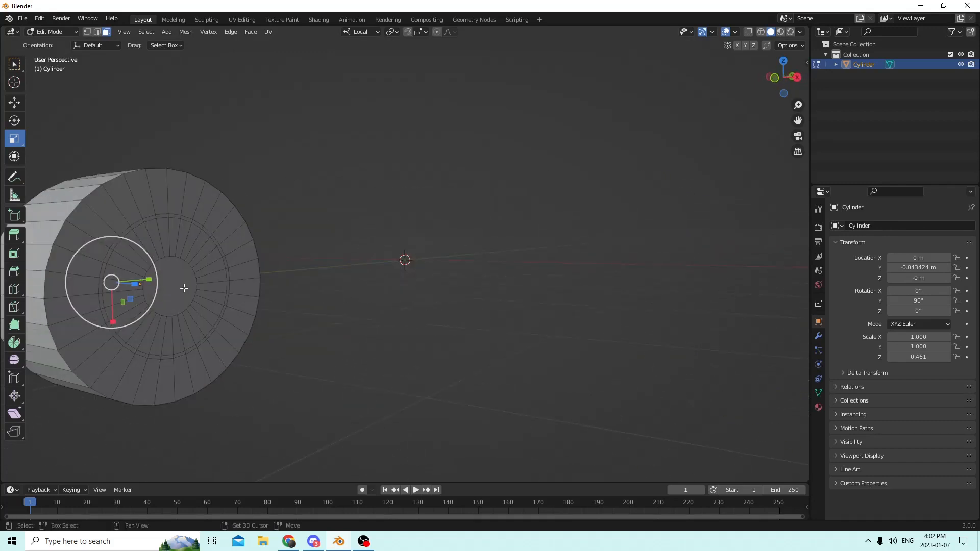
middle_drag(184, 288, 235, 307)
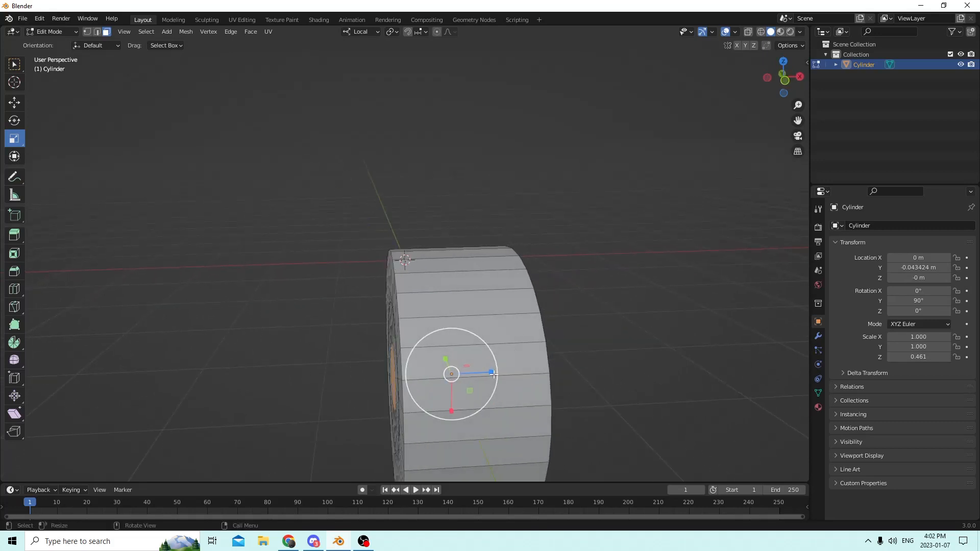
drag(491, 373, 489, 373)
middle_drag(489, 373, 514, 341)
scroll(513, 341, up, 4)
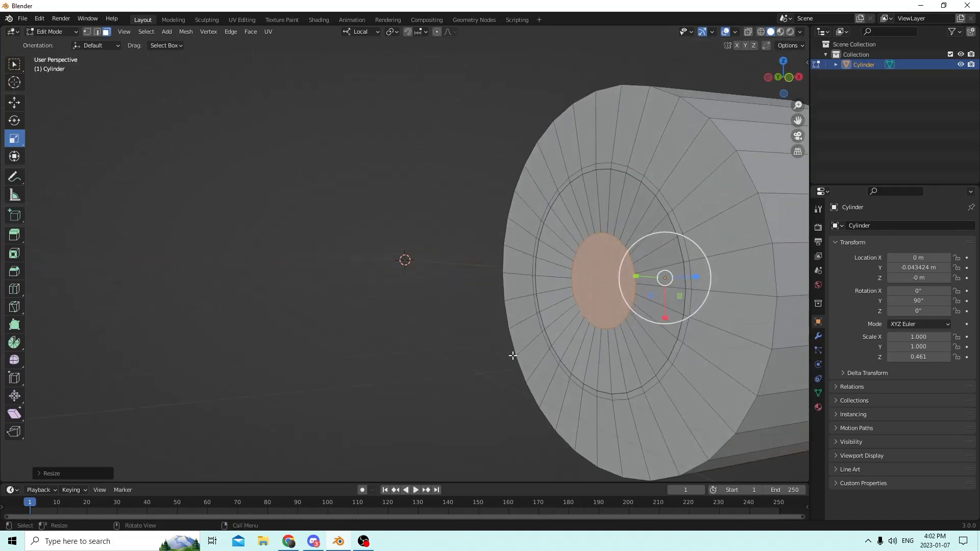
mouse_move(512, 356)
middle_down()
mouse_move(460, 355)
mouse_move(500, 360)
middle_up()
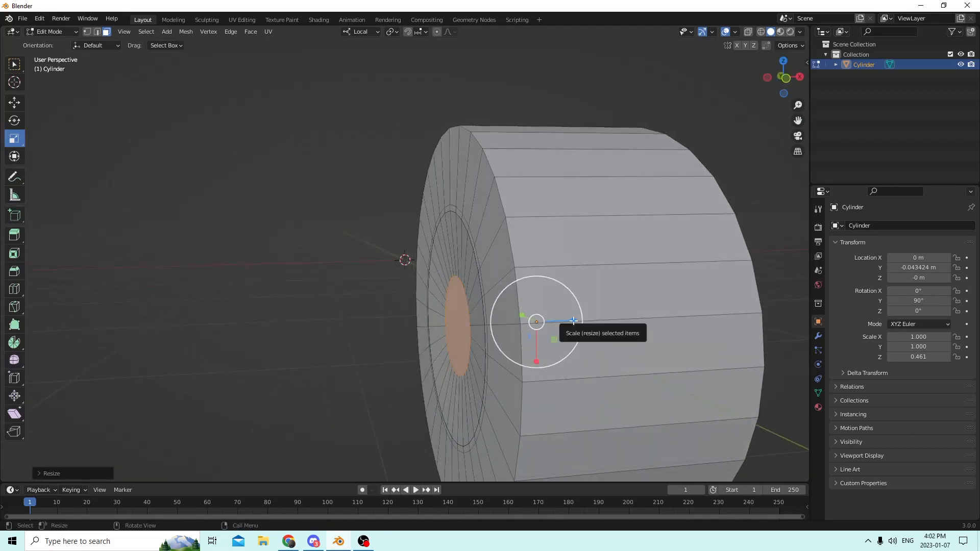
drag(575, 322, 564, 320)
- Try to bevel the edges of the recessed central faces
middle_drag(533, 322, 444, 311)
key(ctrl+b)
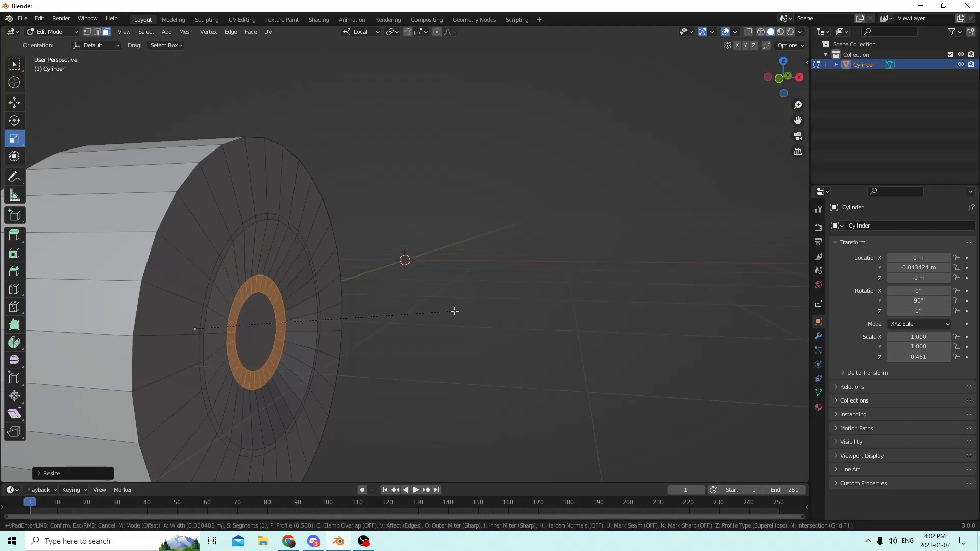
right_click(457, 311)
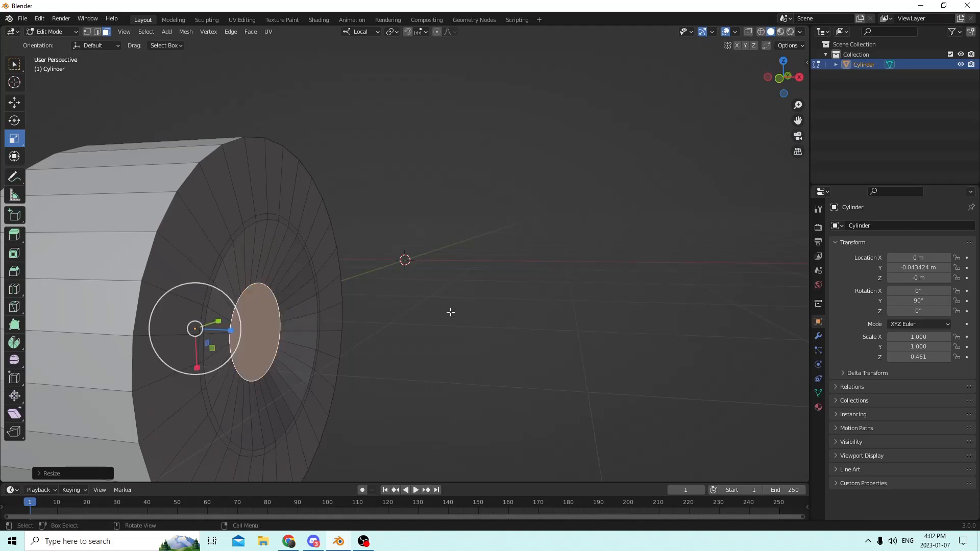
- Extrude the two recessed central faces in place and scale them outward along the local Z axis to form raised hubs
middle_drag(451, 313, 481, 326)
key(e)
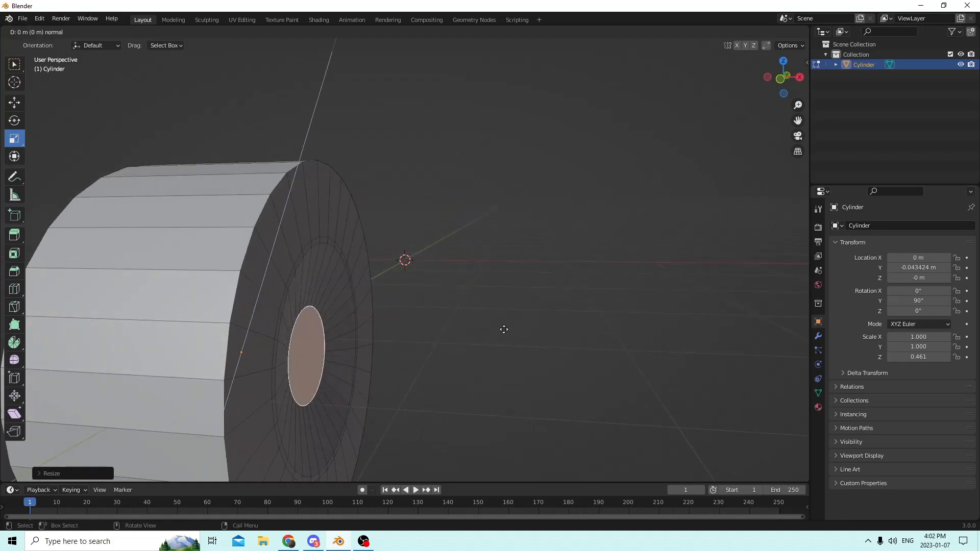
click(509, 330)
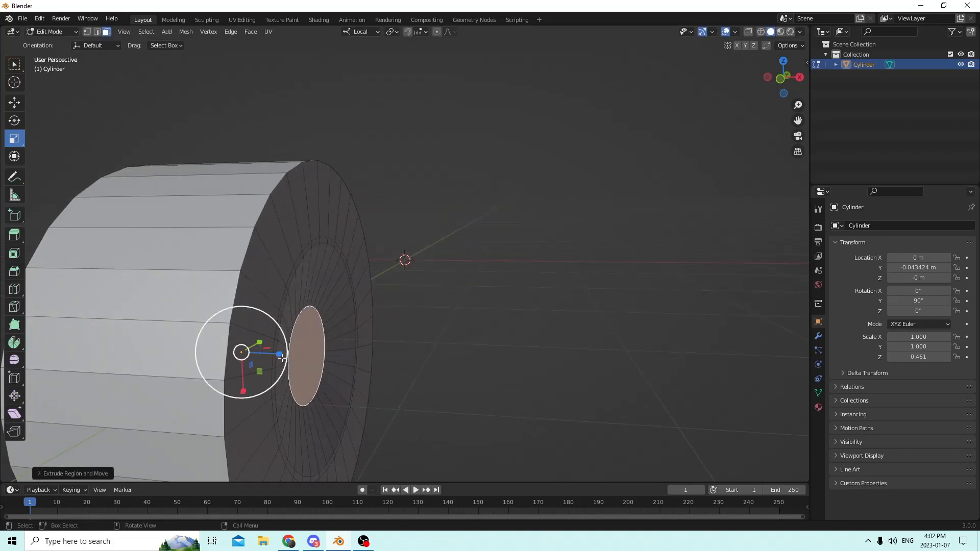
drag(280, 356, 288, 357)
- Bevel the edges of the raised hub faces by about 0.0008 m and return to Object Mode
middle_drag(289, 357, 407, 334)
key(ctrl+b)
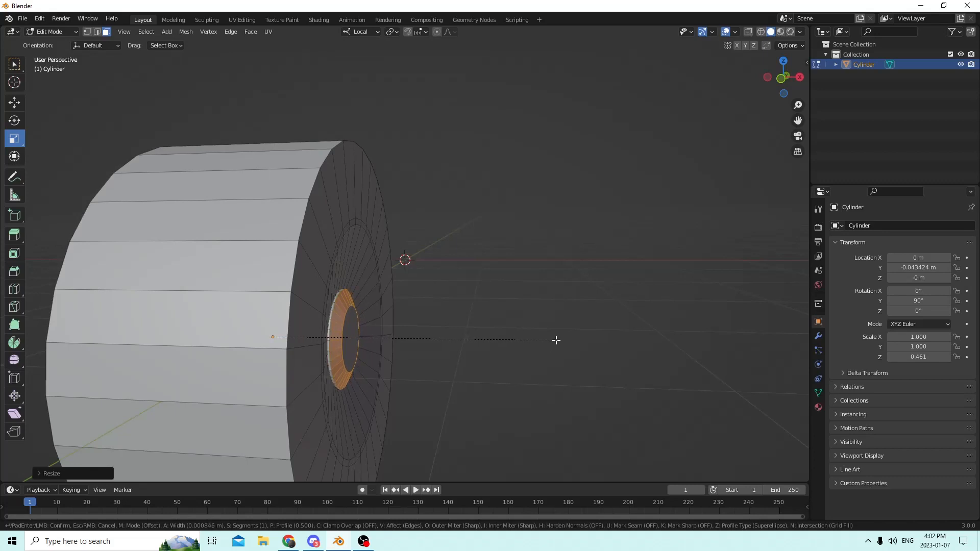
click(541, 339)
middle_drag(540, 339, 453, 337)
key(Tab)
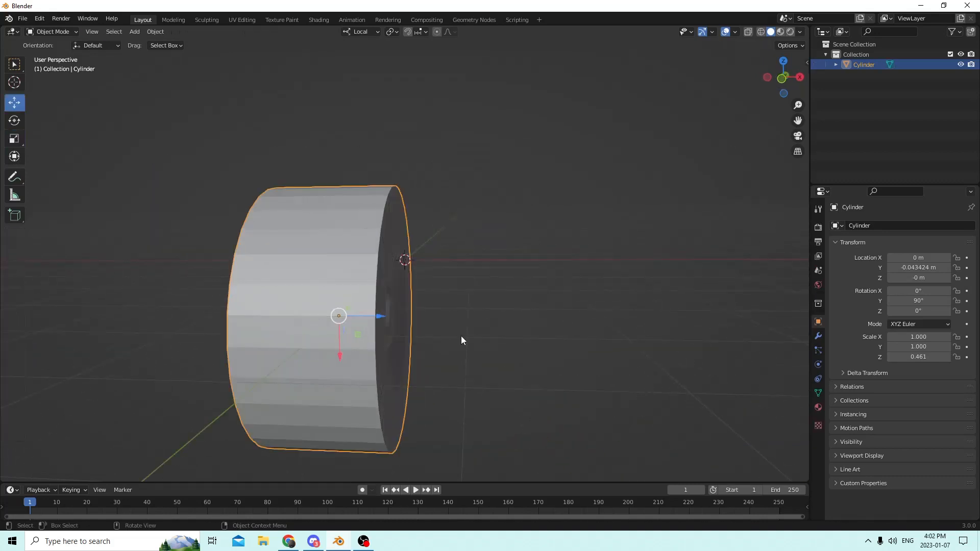
- Scale the wheel along its local Z axis to about 0.311 and move it to about 0.0305 m on the X axis
scroll(462, 337, down, 4)
middle_drag(491, 362, 457, 339)
click(14, 138)
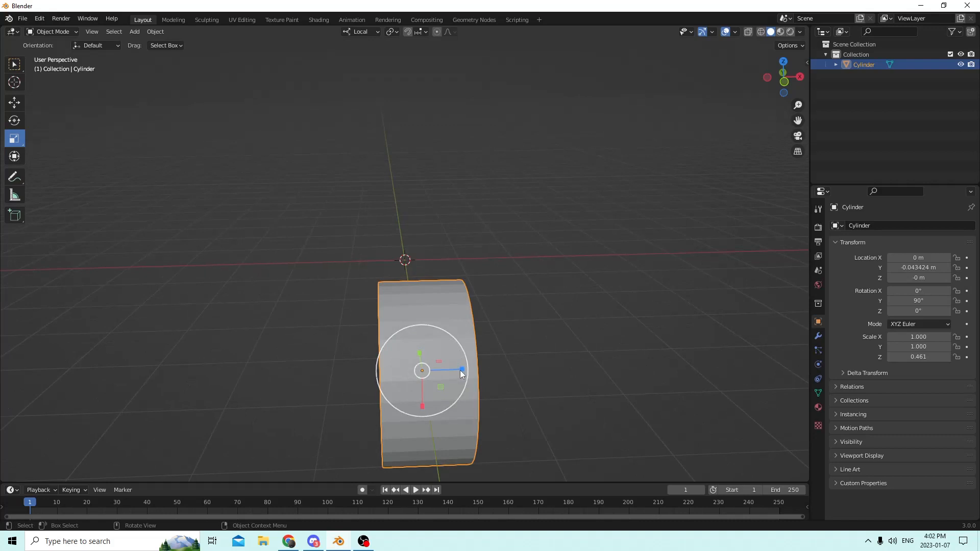
drag(461, 374, 717, 367)
click(13, 102)
middle_drag(718, 366, 531, 349)
- Duplicate the wheel in place
key(shift+d)
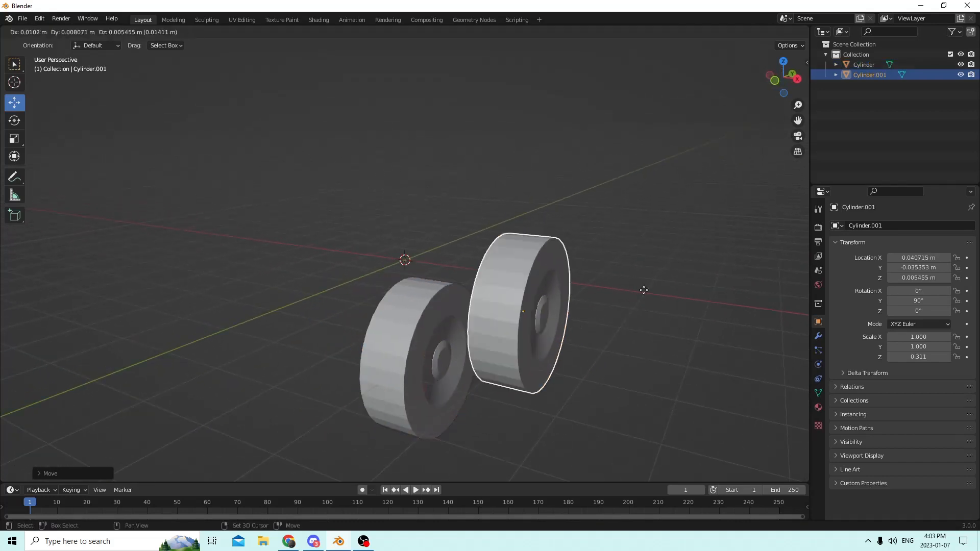
right_click(629, 289)
middle_drag(628, 290, 485, 270)
middle_drag(266, 318, 489, 336)
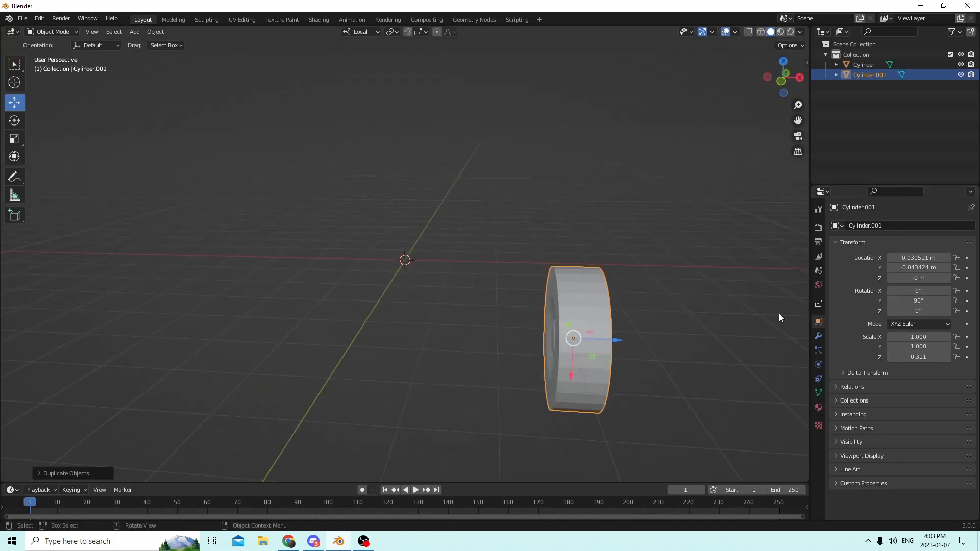
middle_drag(757, 314, 769, 320)
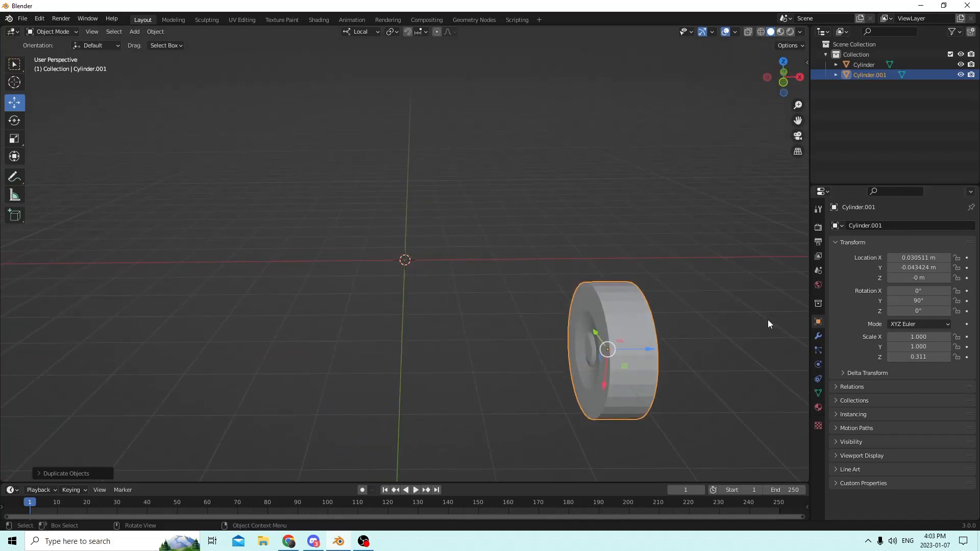
- Set the duplicated wheel's Y location to 0.043424 m, opposite the first wheel
drag(647, 351, 586, 350)
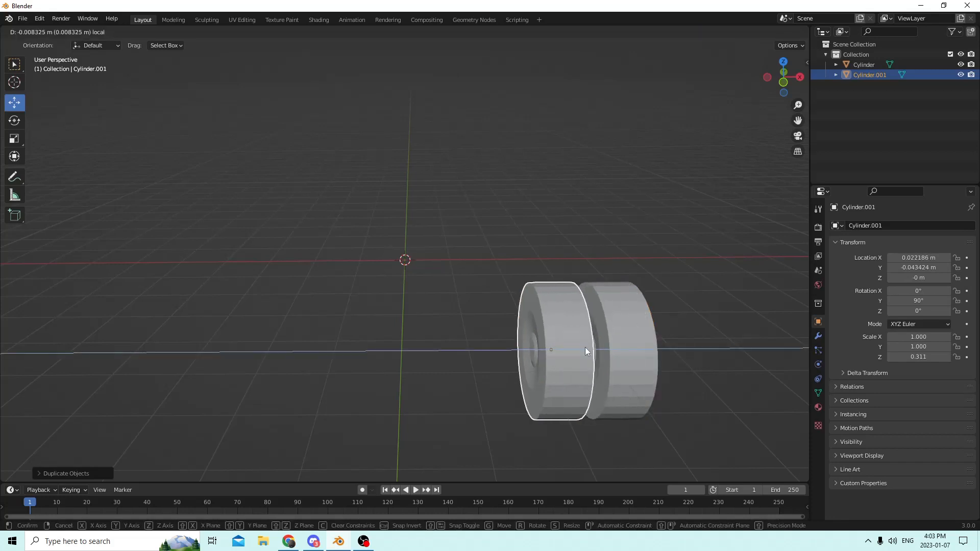
right_click(586, 350)
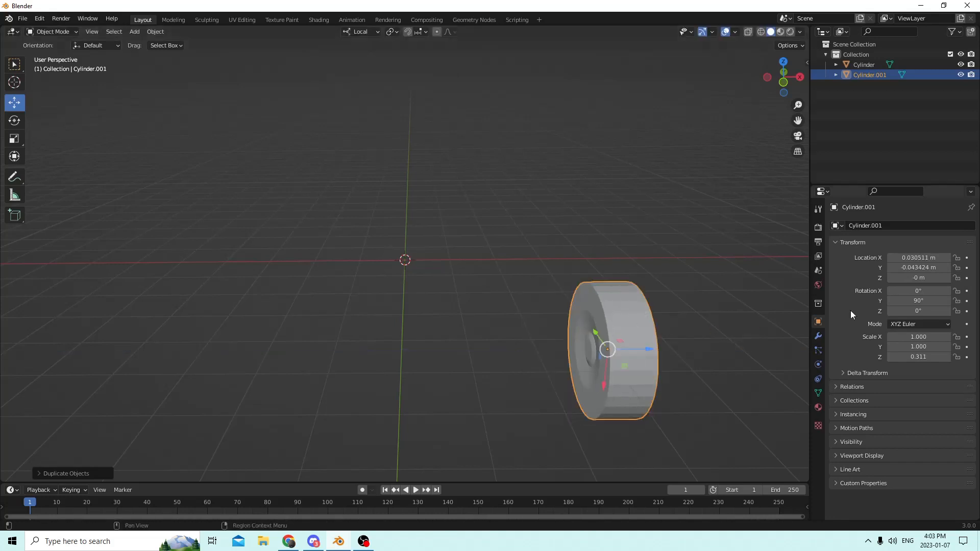
click(898, 266)
click(892, 276)
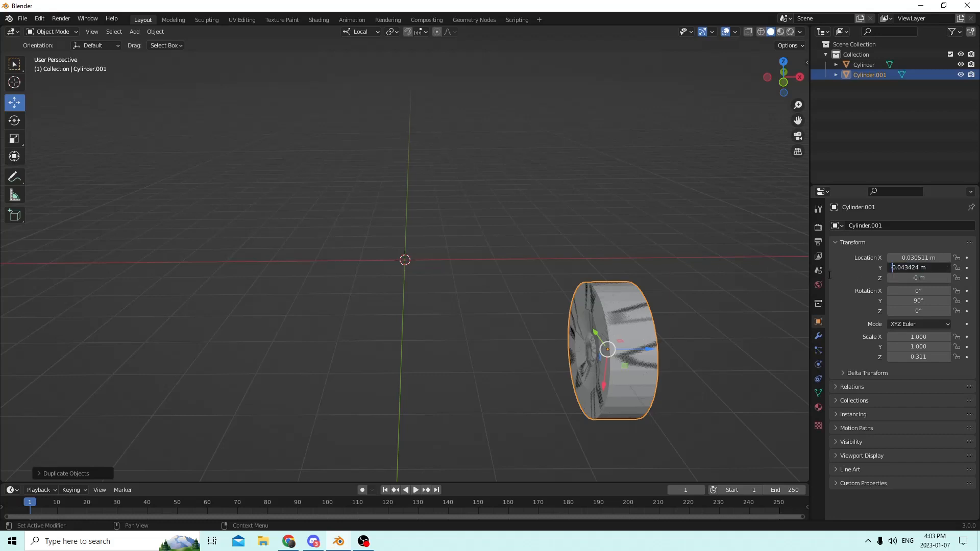
key(Return)
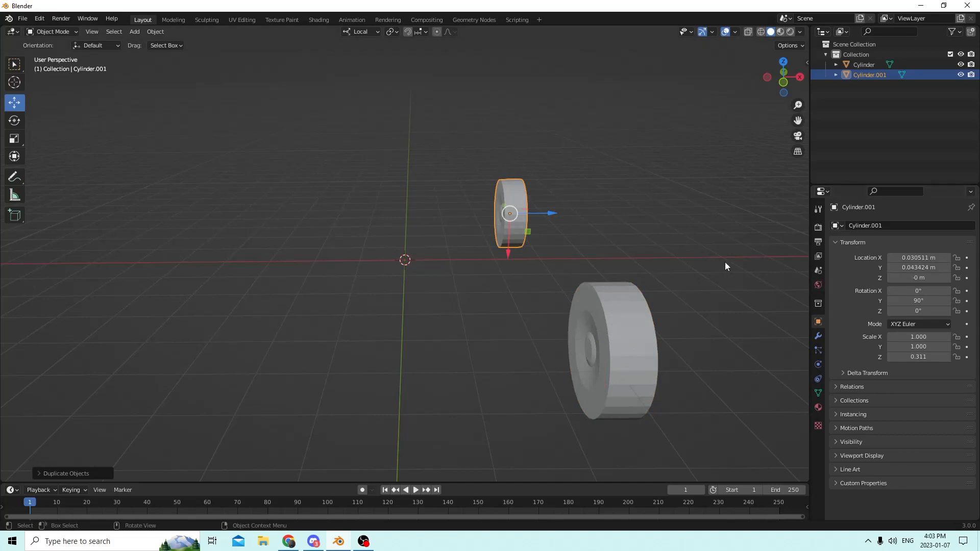
- Duplicate the original wheel in place and set the copy's X location to -0.030511 m
middle_drag(725, 261, 461, 426)
click(428, 382)
middle_drag(428, 381, 498, 385)
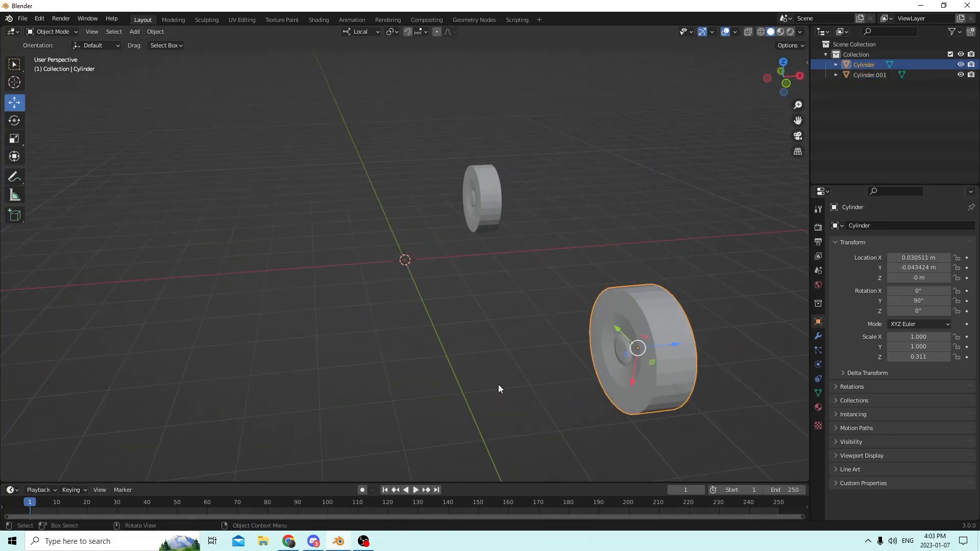
key(shift+d)
right_click(595, 332)
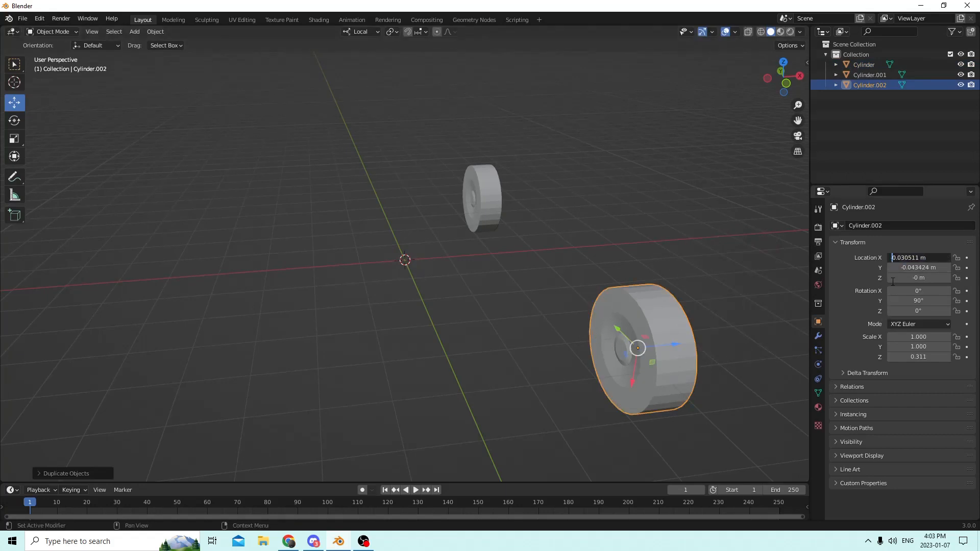
text(-)
key(Return)
- Duplicate the wheel on the positive Y side in place and set the copy's X location to -0.030511 m
click(472, 198)
middle_drag(486, 203, 474, 206)
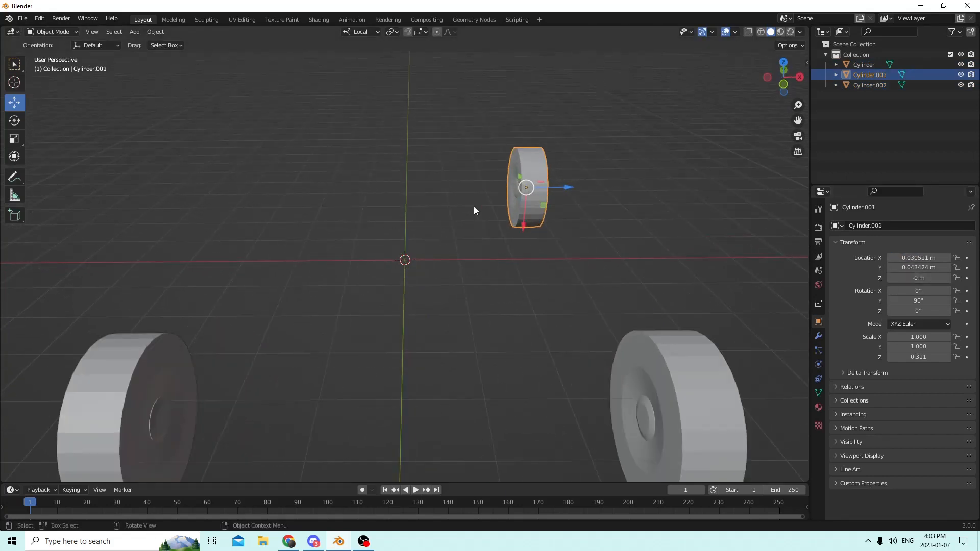
key(shift+d)
right_click(528, 173)
middle_drag(527, 174, 571, 168)
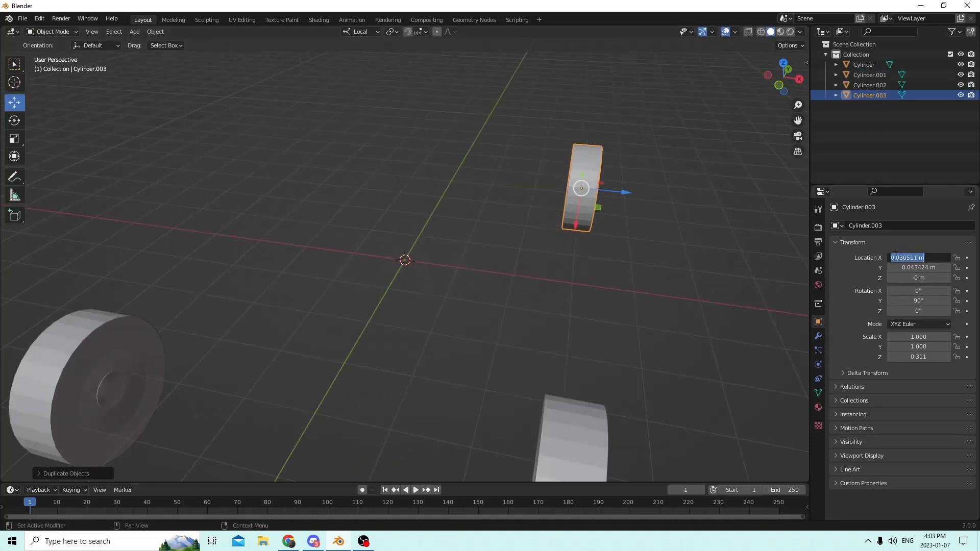
text(-)
key(Return)
- Add a mesh cylinder at the origin and set its Y rotation to 90°
middle_drag(766, 261, 381, 269)
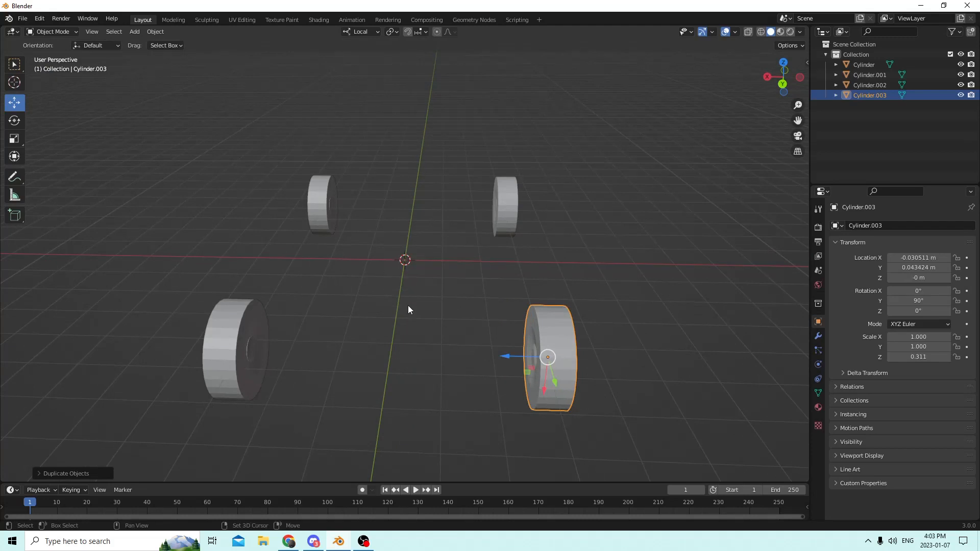
key(shift+a)
mouse_move(408, 306)
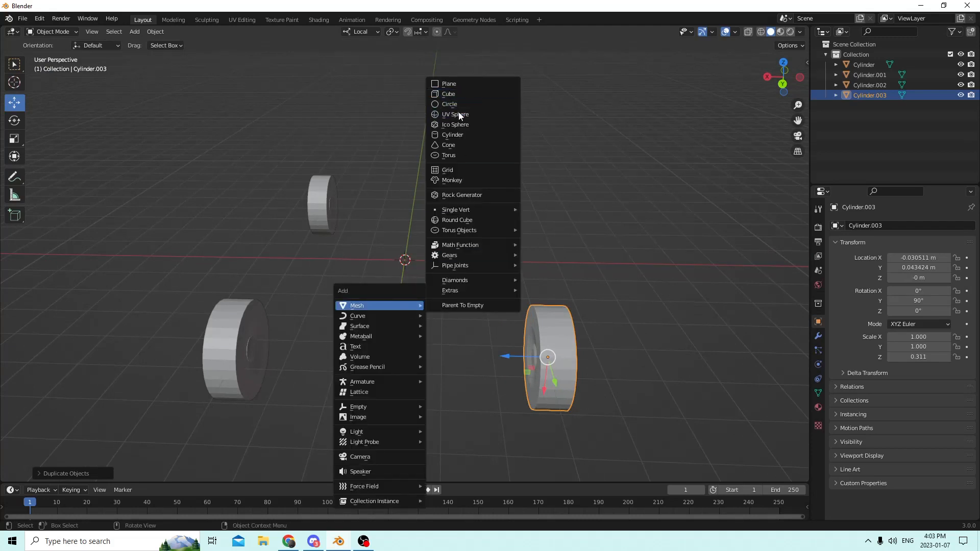
click(463, 136)
middle_drag(457, 152, 498, 228)
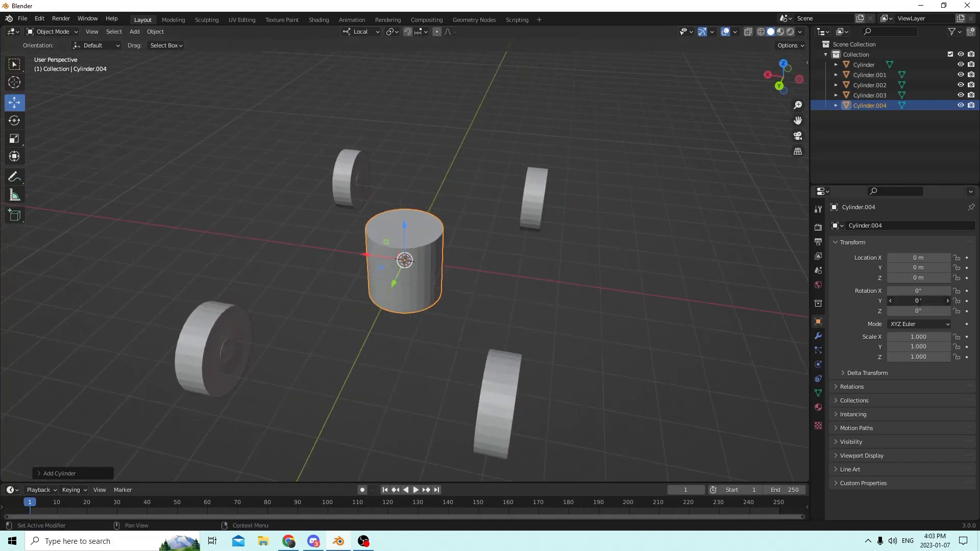
click(902, 307)
text(90)
key(Return)
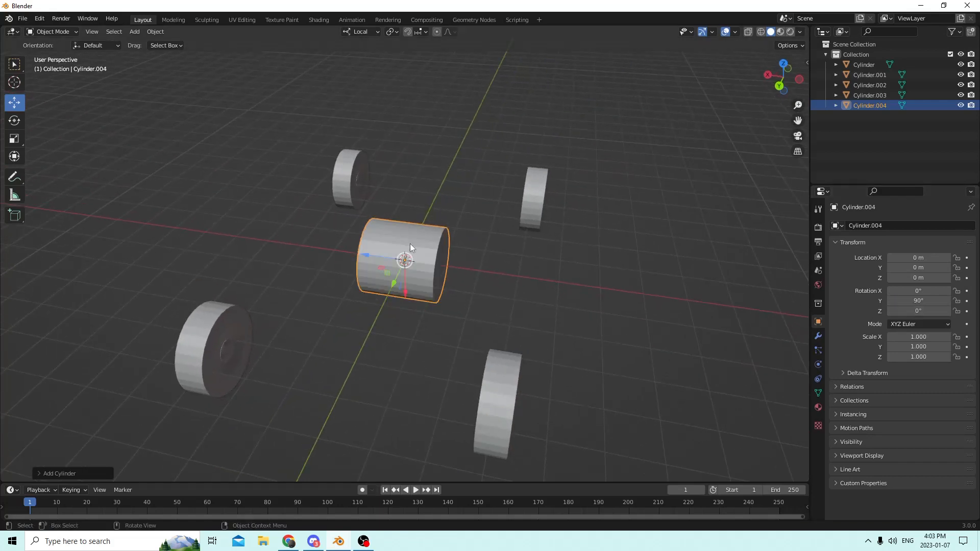
- Scale the new cylinder down uniformly to about 0.240 and move it to about -0.043 m on the Y axis, between two wheels
middle_drag(409, 243, 250, 260)
key(s)
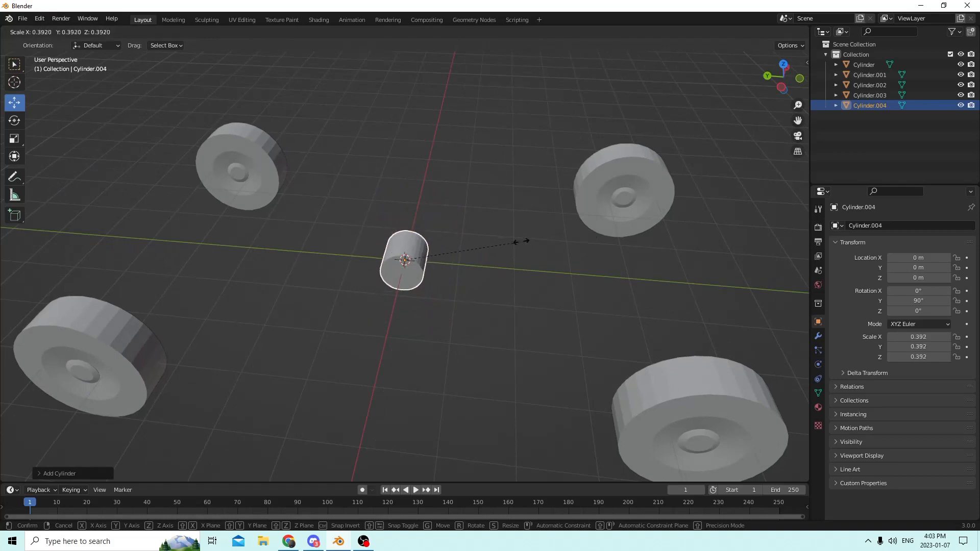
click(477, 244)
drag(366, 258, 605, 273)
middle_drag(605, 273, 505, 237)
middle_drag(571, 263, 537, 270)
- Stretch the small cylinder along its local Z axis to about 2.801 and thin it to about 0.228, forming an axle between the wheels
click(15, 138)
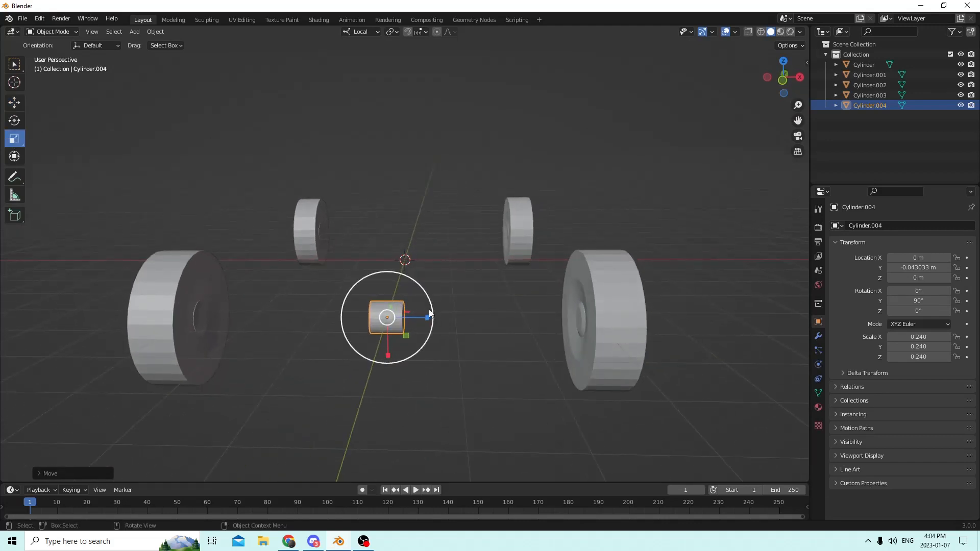
drag(431, 321, 60, 328)
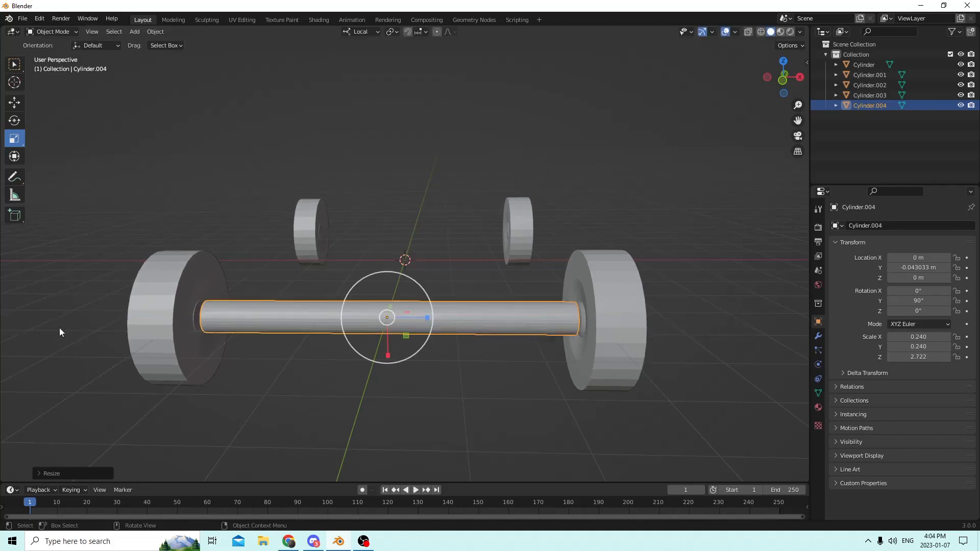
middle_drag(59, 328, 225, 342)
key(s)
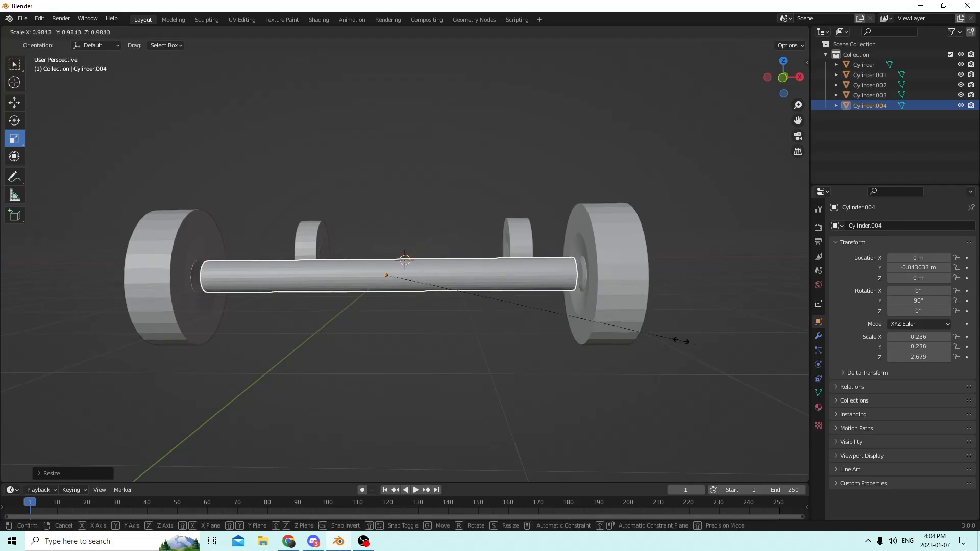
click(672, 338)
middle_drag(672, 338, 458, 316)
drag(459, 316, 461, 322)
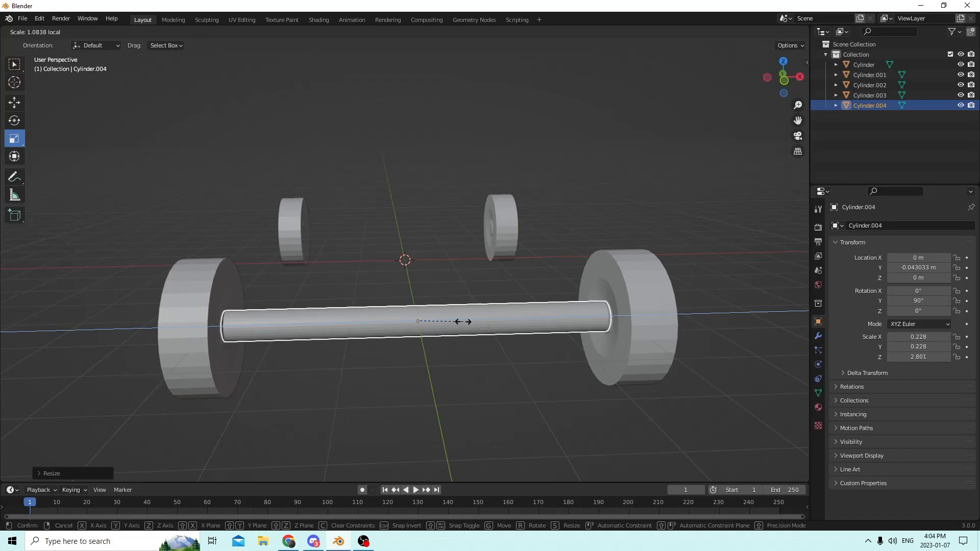
drag(463, 321, 462, 322)
- Duplicate the axle in place and set the copy's Y location to 0.043033 m, between the other two wheels
middle_drag(437, 328, 539, 335)
key(shift+d)
right_click(589, 286)
middle_drag(555, 293, 572, 292)
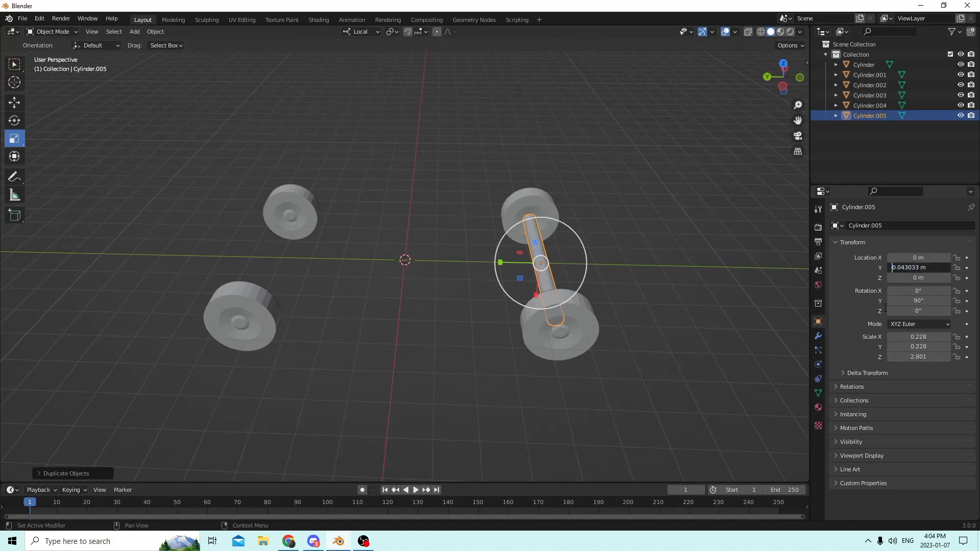
text(-)
key(Return)
middle_drag(436, 236, 264, 213)
click(438, 234)
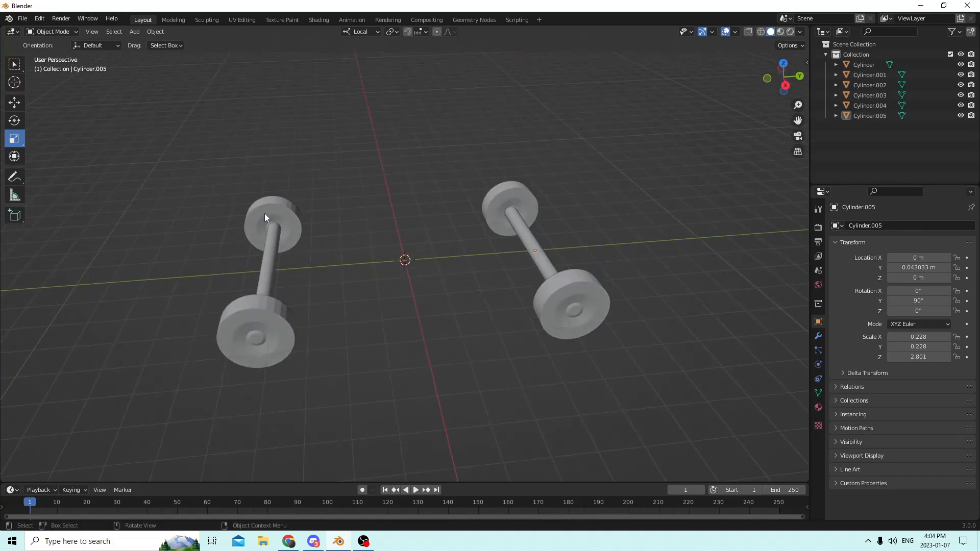
click(273, 223)
shift+click(265, 311)
shift+click(264, 311)
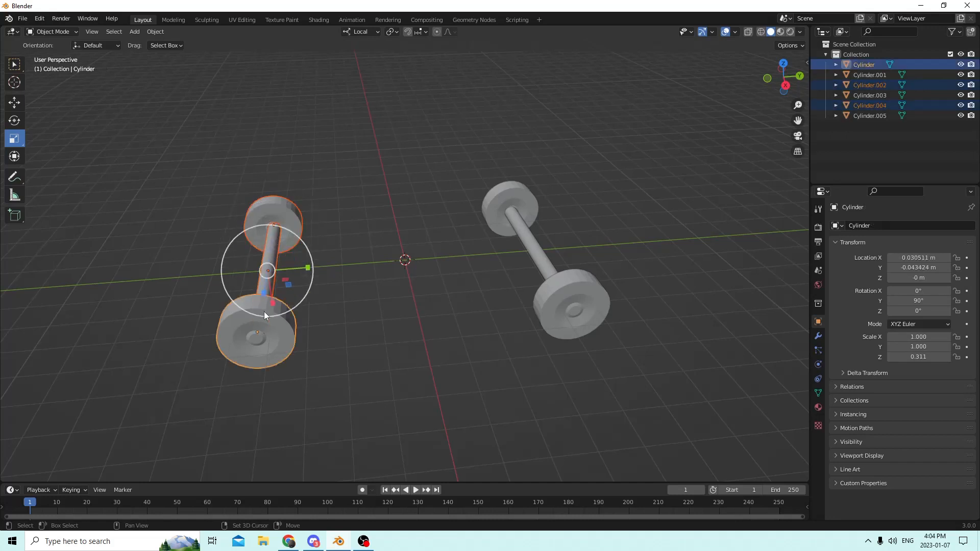
click(15, 104)
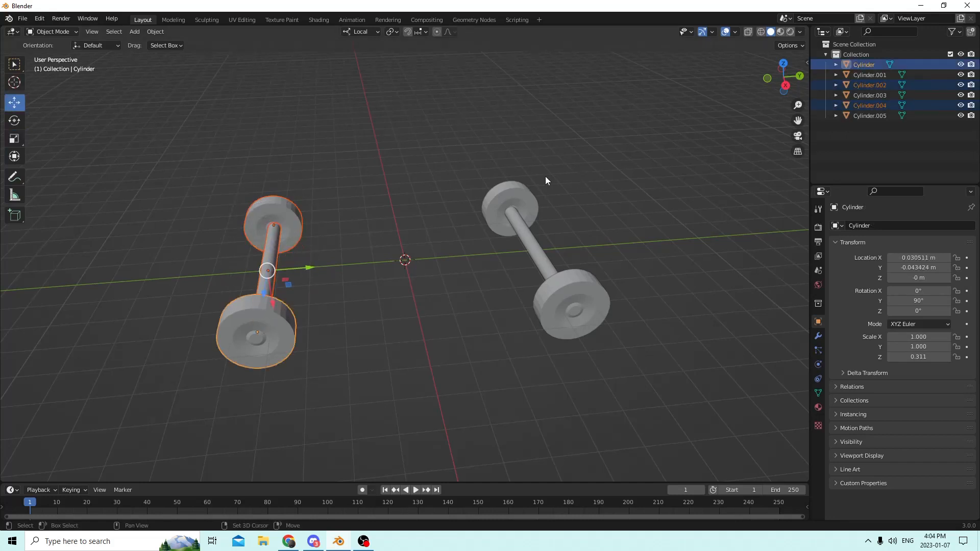
shift+click(511, 188)
shift+click(524, 230)
shift+click(573, 307)
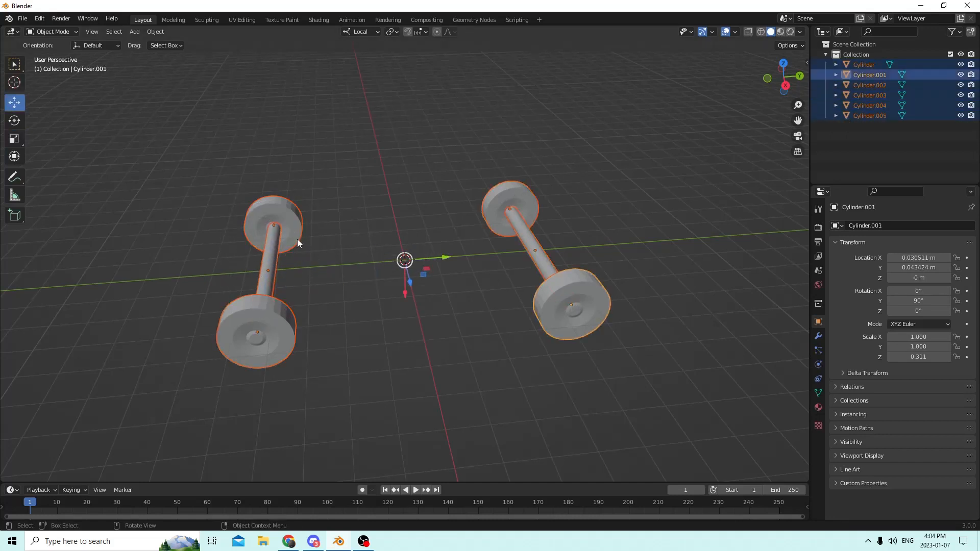
click(8, 140)
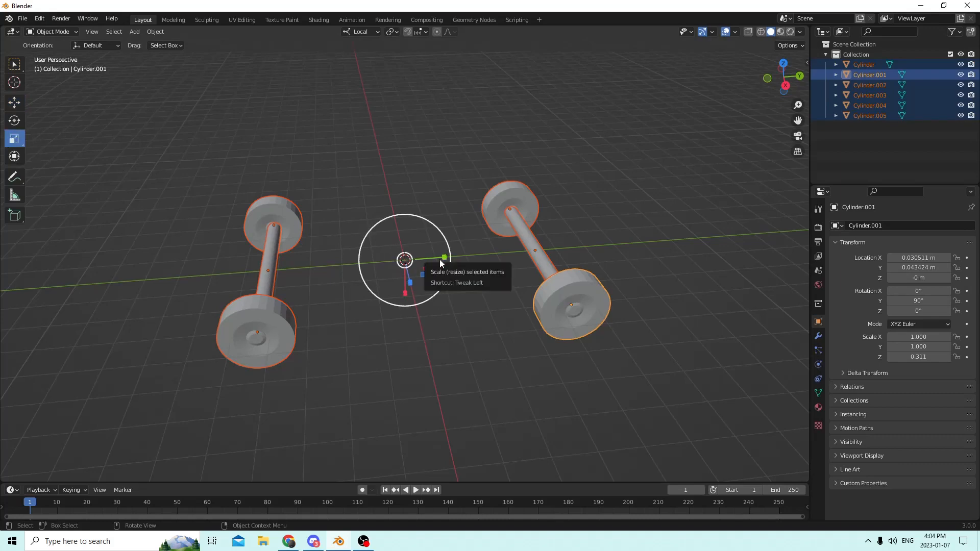
drag(439, 259, 452, 258)
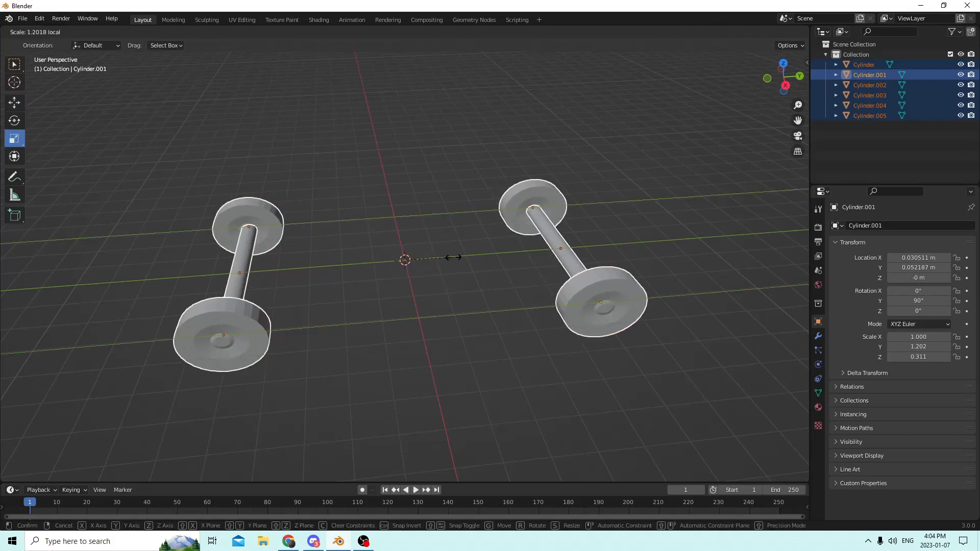
right_click(452, 257)
middle_drag(452, 258, 387, 237)
click(326, 250)
click(590, 260)
middle_drag(589, 260, 376, 225)
- Move the axle and both wheels on the negative Y side outward together, placing the wheels at about -0.0597 m on Y
scroll(421, 224, up, 2)
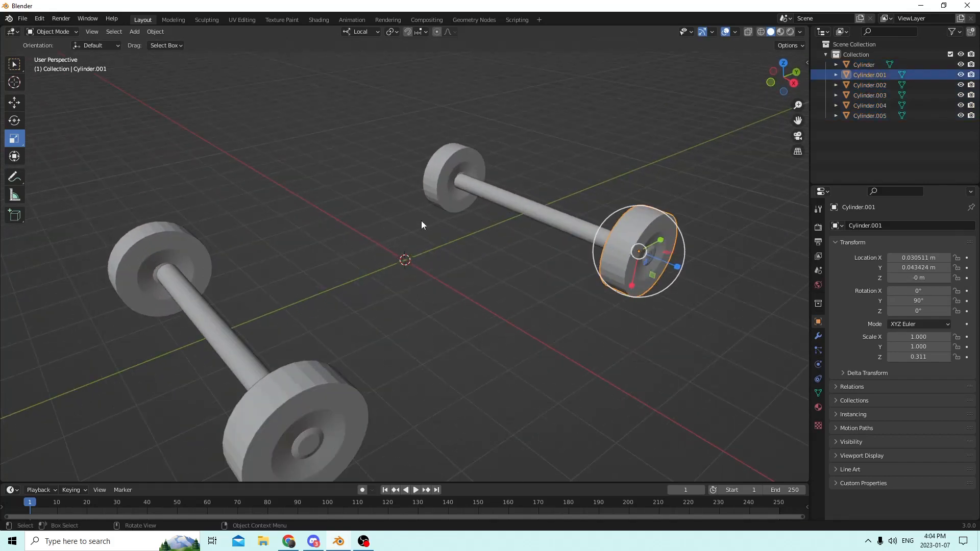
middle_drag(525, 224, 293, 158)
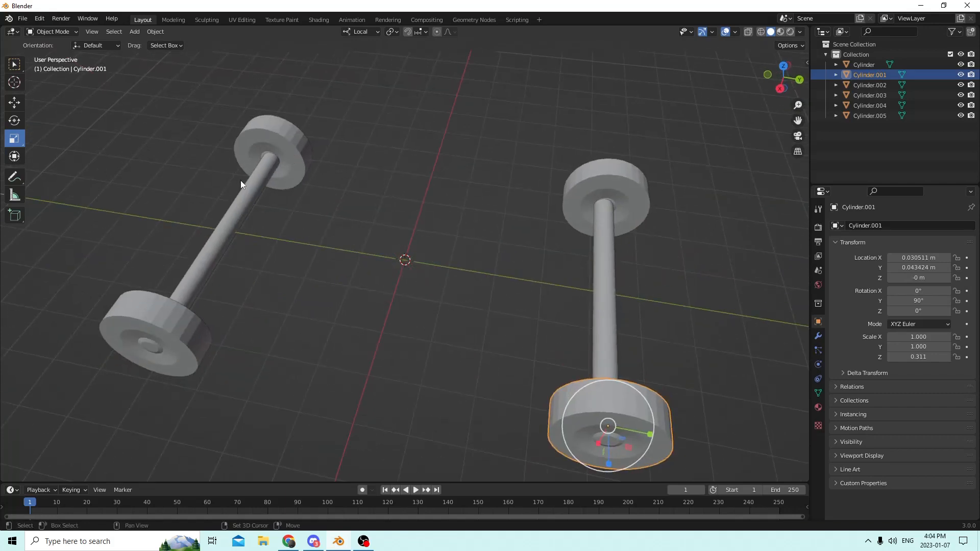
click(287, 144)
shift+click(241, 191)
shift+click(170, 328)
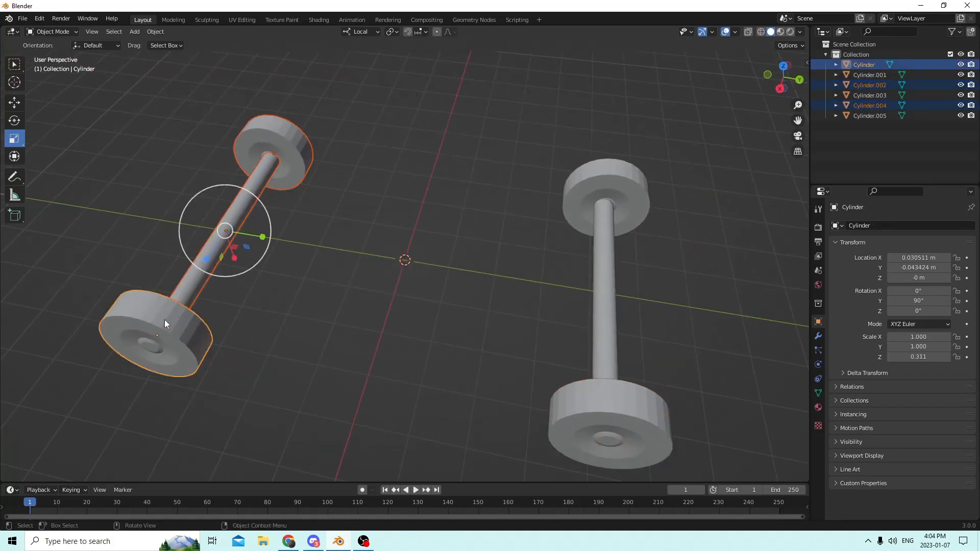
middle_drag(165, 319, 159, 198)
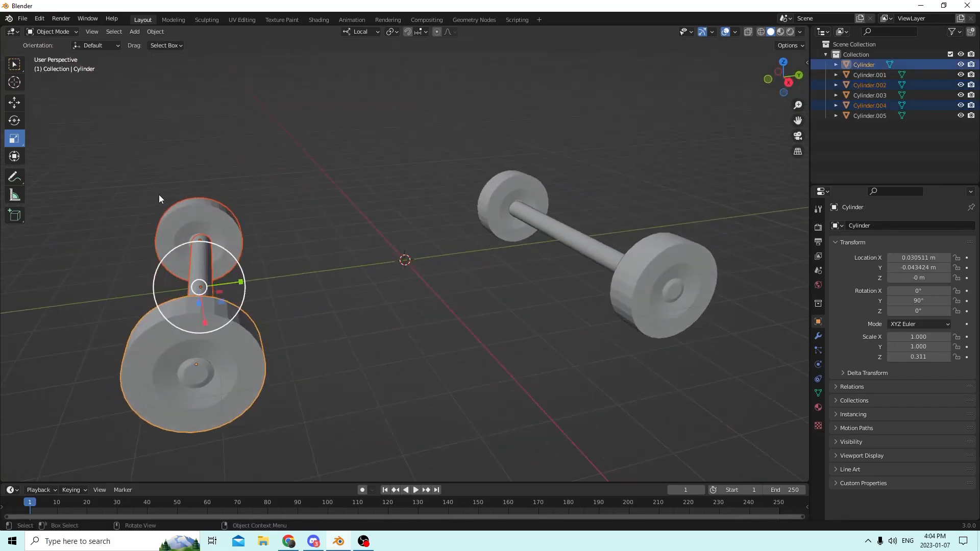
click(18, 104)
drag(245, 282, 153, 272)
- Move the axle and both wheels on the positive Y side outward together, placing the wheels at about 0.0564 m on Y
middle_drag(153, 271, 454, 279)
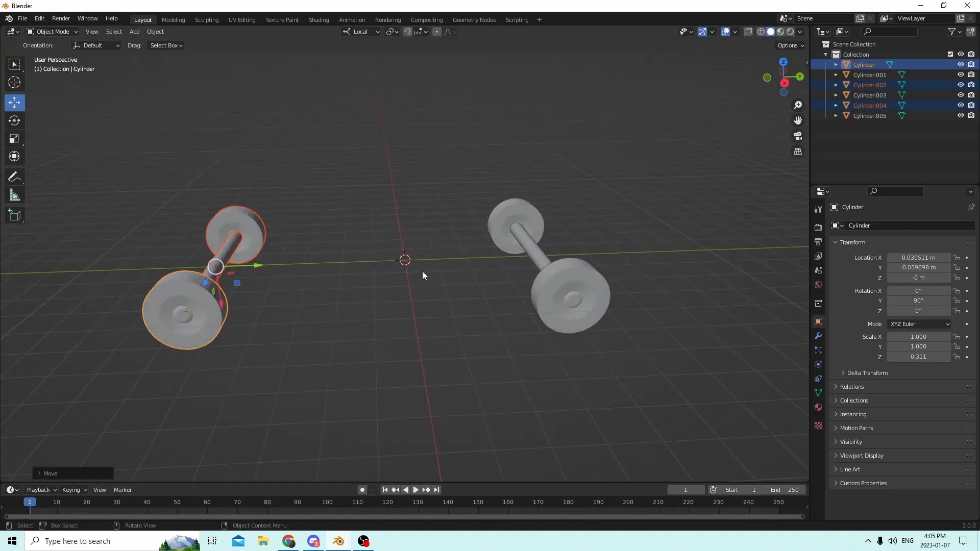
click(534, 290)
shift+click(536, 243)
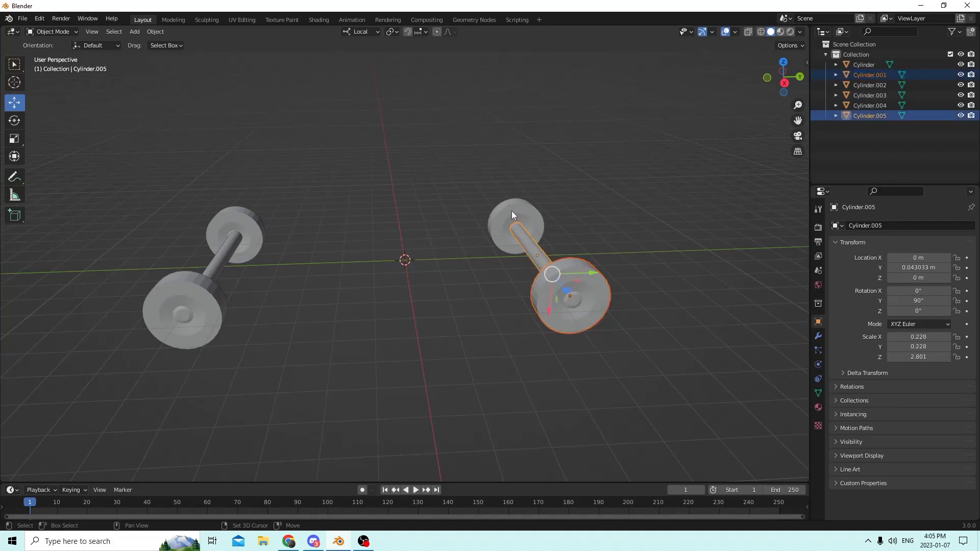
shift+click(513, 228)
drag(581, 256, 620, 254)
- Add a mesh cube at the origin between the axles and scale it uniformly to about 2.803
middle_drag(451, 250, 460, 247)
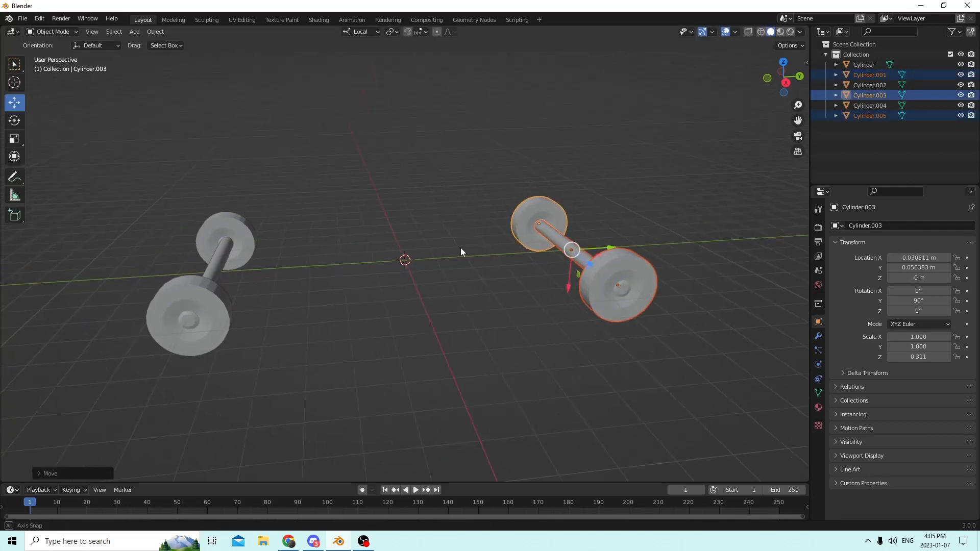
key(shift+a)
mouse_move(461, 248)
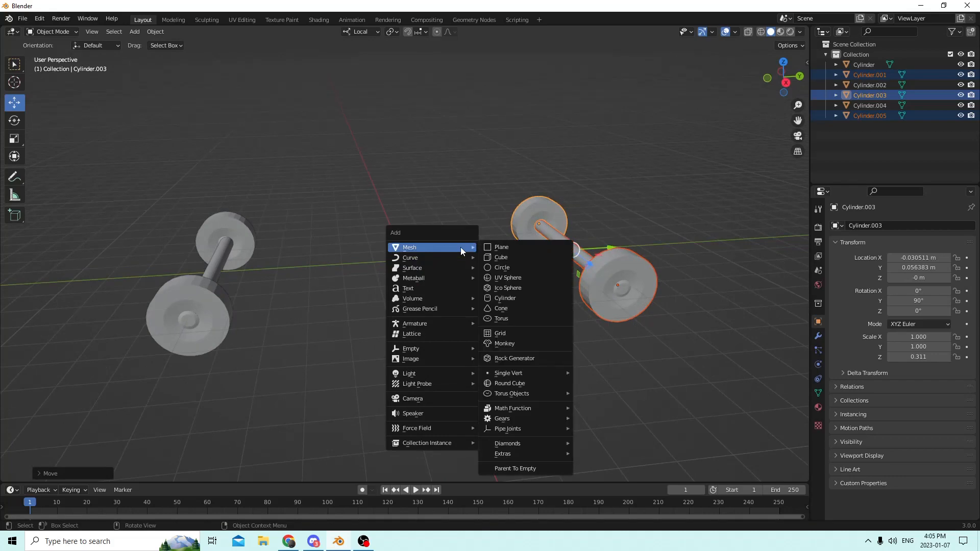
click(501, 260)
middle_drag(500, 260, 314, 255)
middle_drag(414, 235, 553, 228)
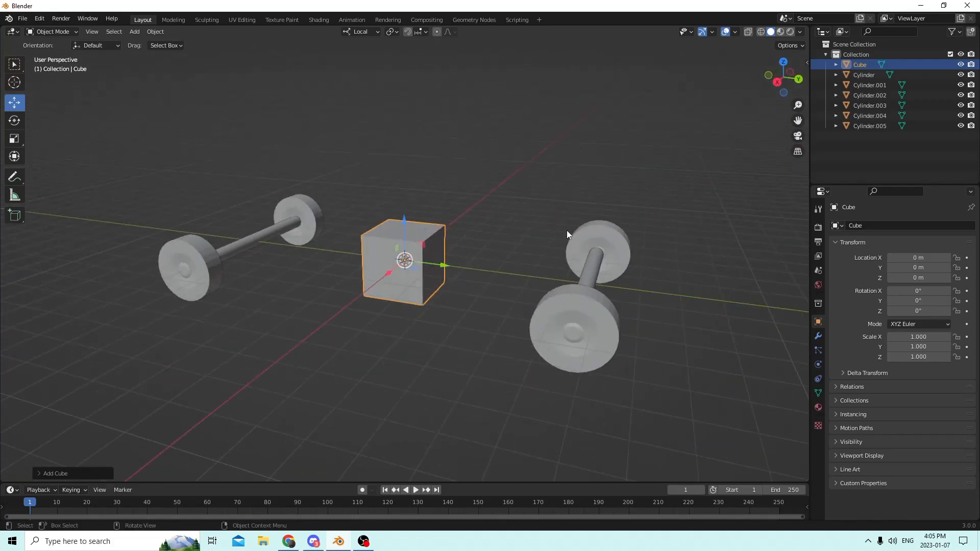
key(s)
click(54, 197)
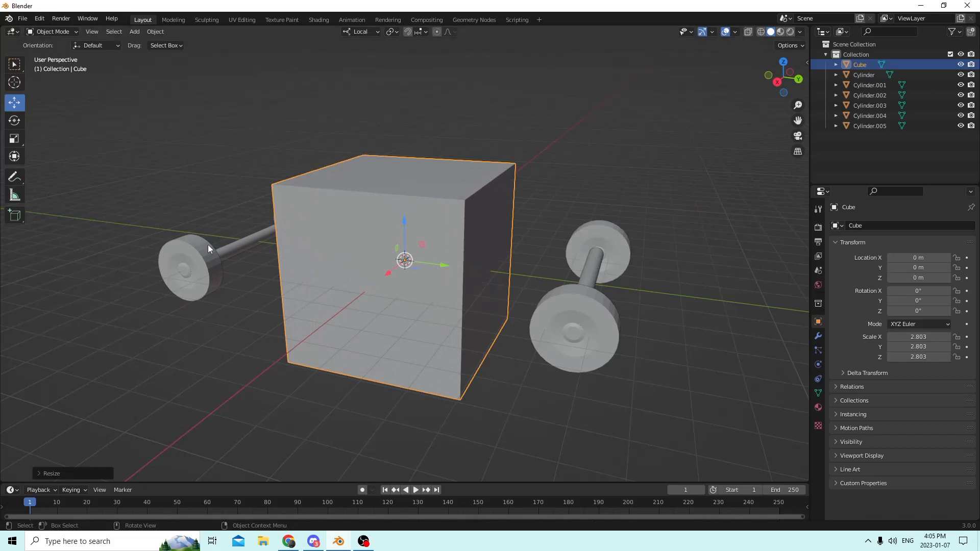
- Raise the cube to about 0.027 m on the Z axis
middle_drag(207, 244, 419, 222)
drag(406, 220, 378, 132)
middle_drag(379, 132, 353, 151)
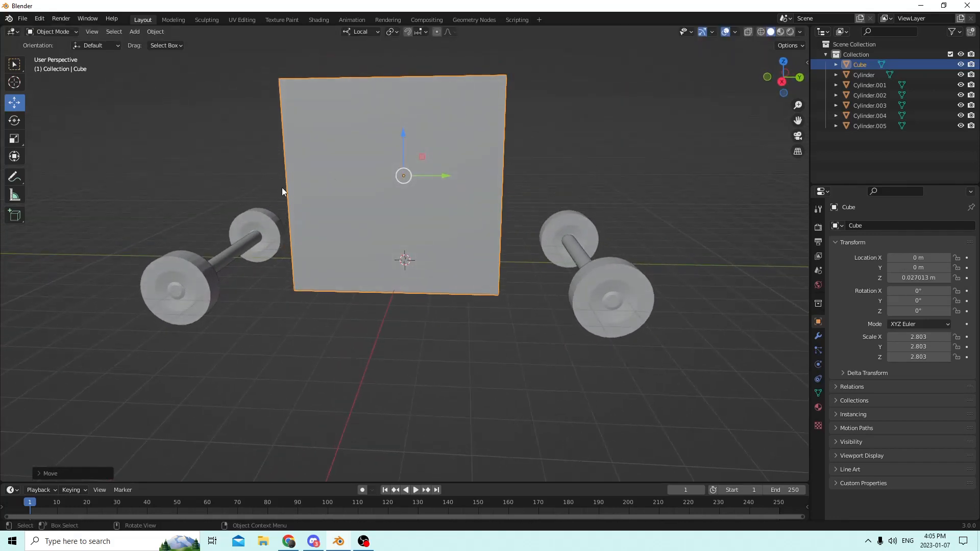
- Stretch the body cube along Y to a scale of about 10.299
click(14, 138)
drag(447, 175, 562, 180)
middle_drag(501, 196, 465, 161)
- Move the axle and both wheels on the negative Y side outward together, placing the axle at about -0.0765 m on Y
click(229, 212)
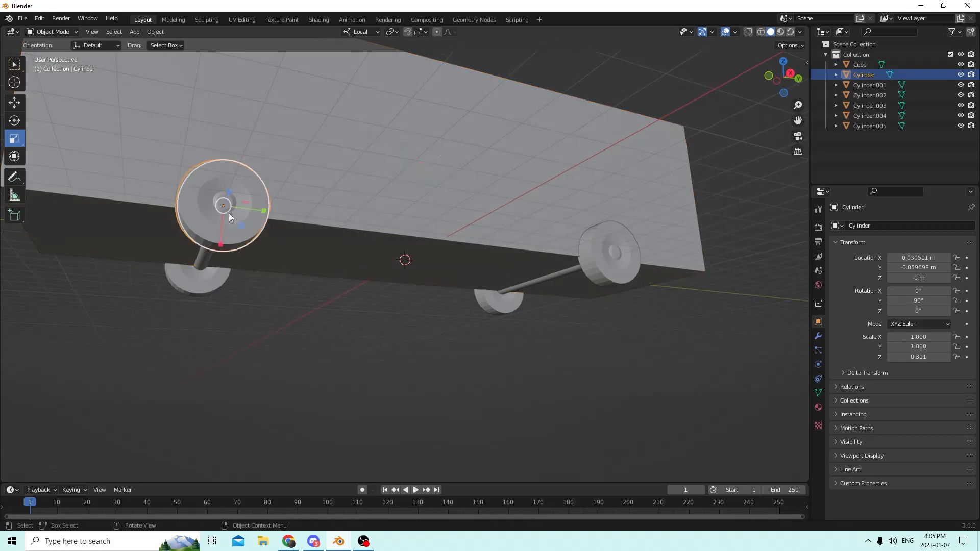
middle_drag(229, 213, 169, 252)
shift+click(169, 253)
shift+click(216, 215)
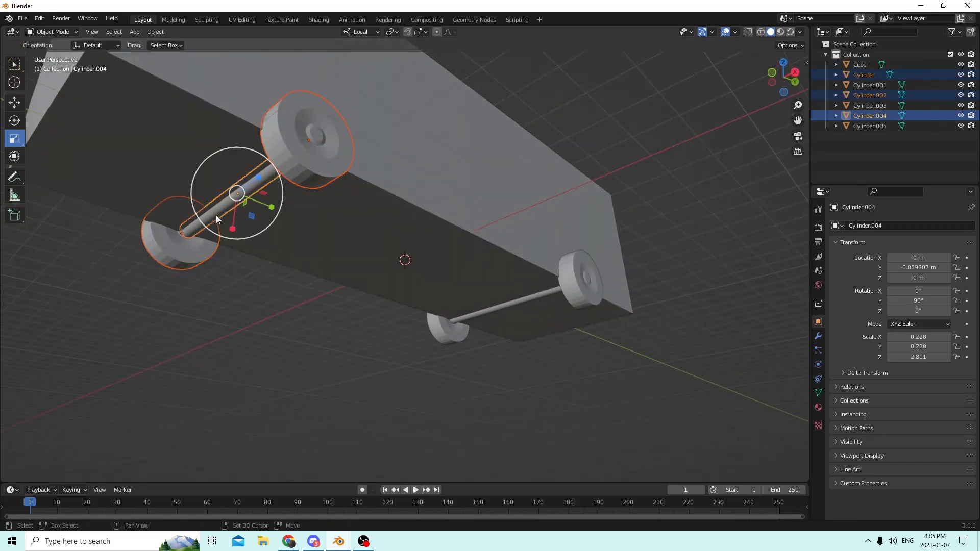
middle_drag(216, 216, 168, 207)
click(14, 102)
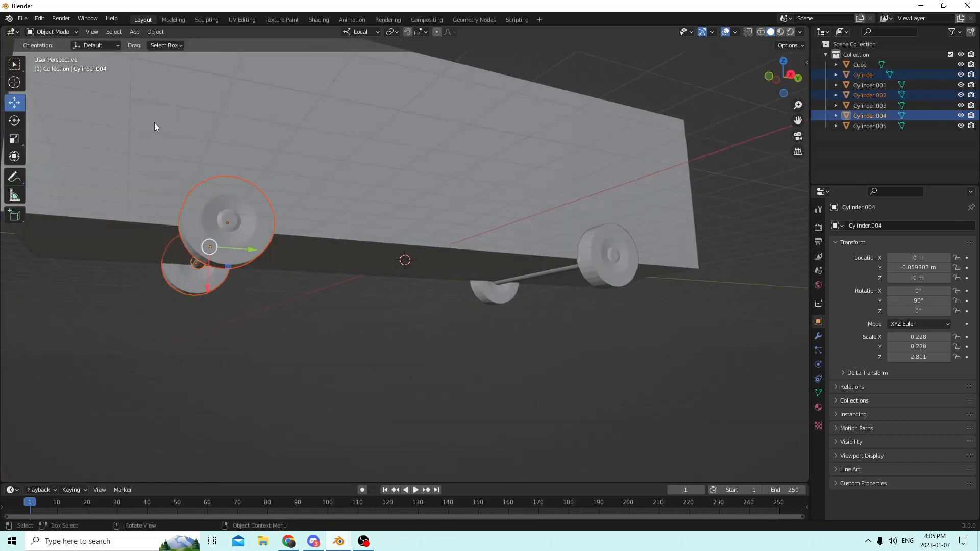
middle_drag(154, 122, 194, 203)
drag(250, 269, 182, 256)
middle_drag(183, 256, 161, 252)
scroll(162, 252, down, 7)
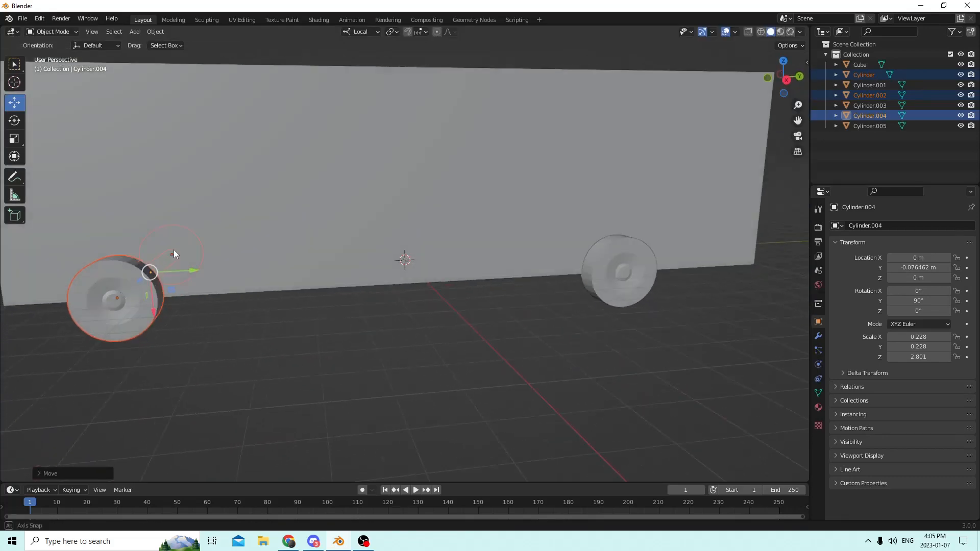
- Raise the body cube along Z to about 0.0373 m
mouse_move(327, 213)
middle_down()
mouse_move(354, 229)
mouse_move(334, 205)
middle_up()
click(336, 211)
drag(406, 168, 404, 158)
middle_drag(404, 158, 291, 229)
key(Tab)
scroll(444, 144, up, 2)
key(Tab)
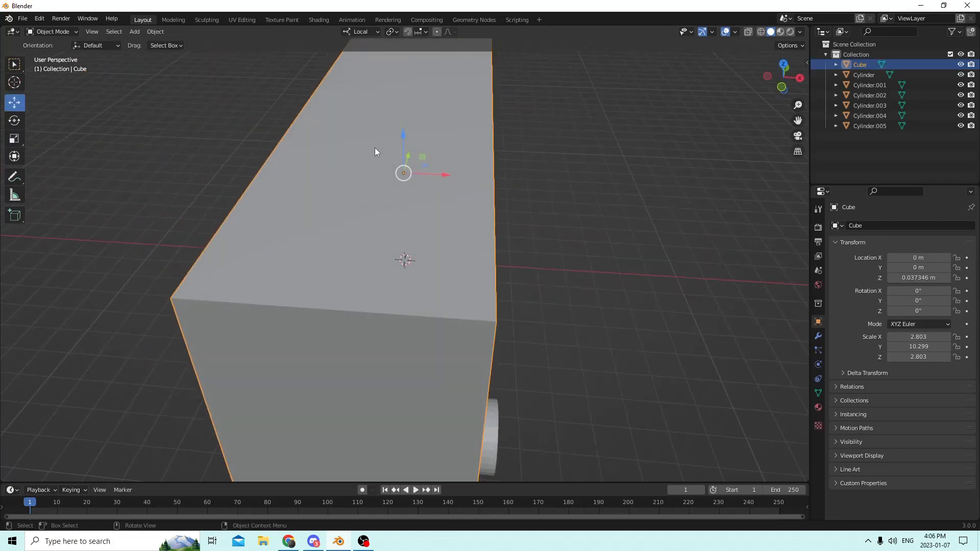
- Select the body's four top edges and four vertical corner edges in Edit Mode with edge selection
middle_drag(375, 148, 351, 132)
key(Tab)
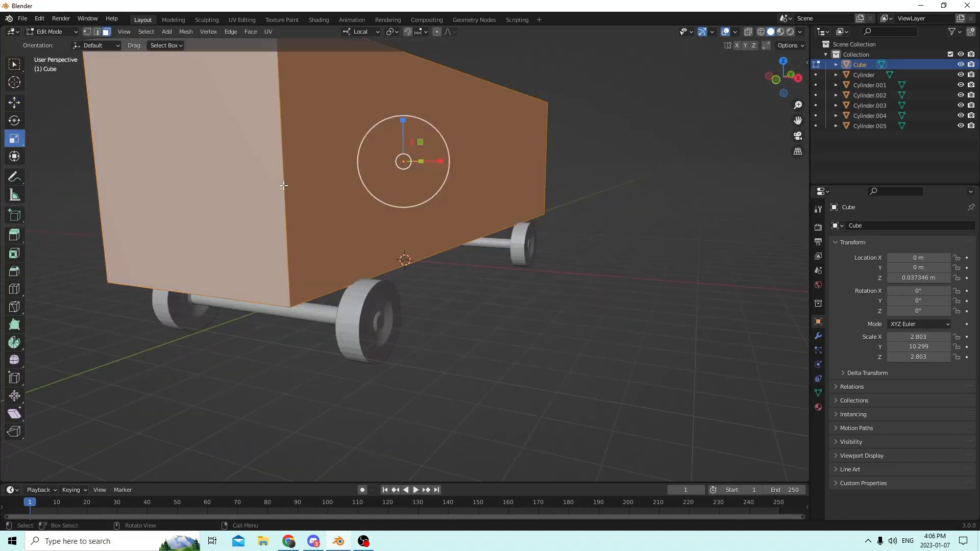
middle_drag(284, 185, 360, 214)
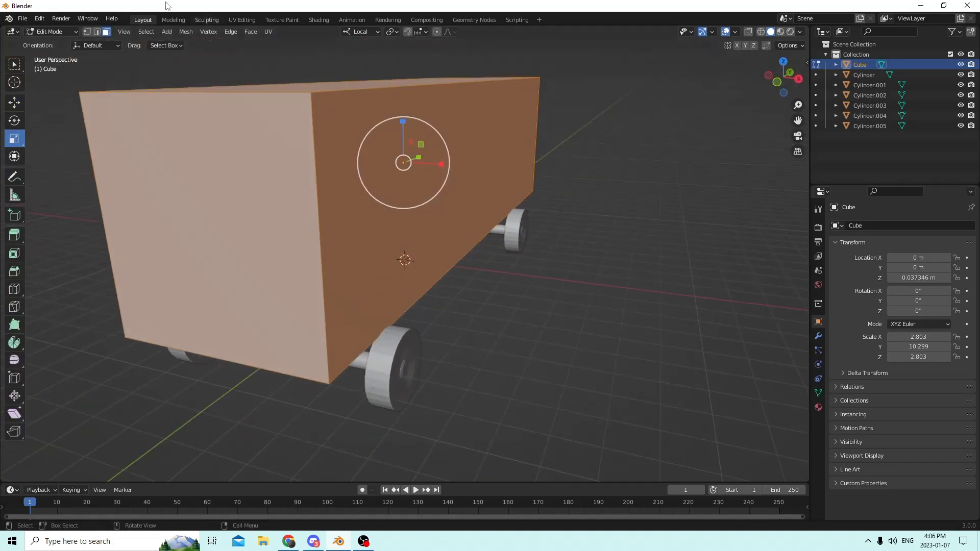
click(96, 33)
click(312, 147)
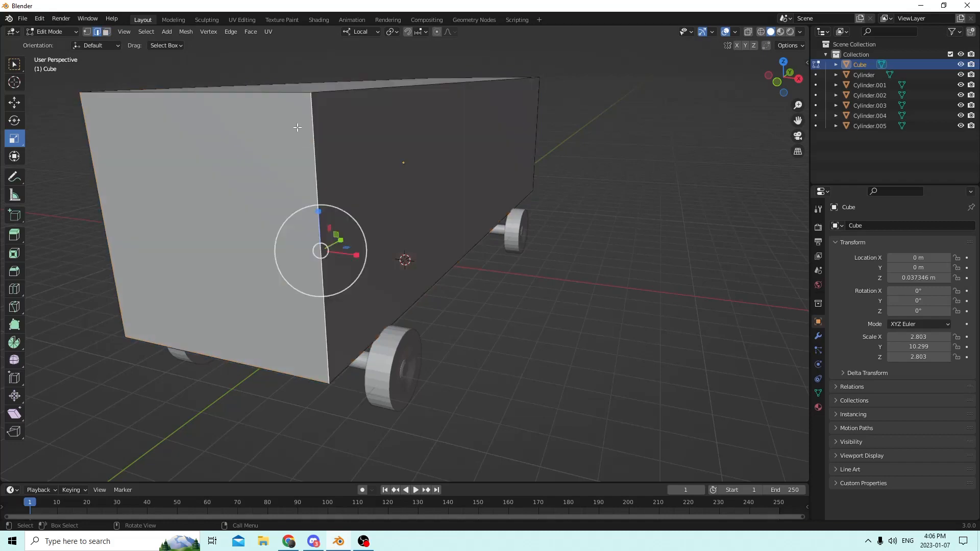
shift+click(352, 84)
shift+click(216, 97)
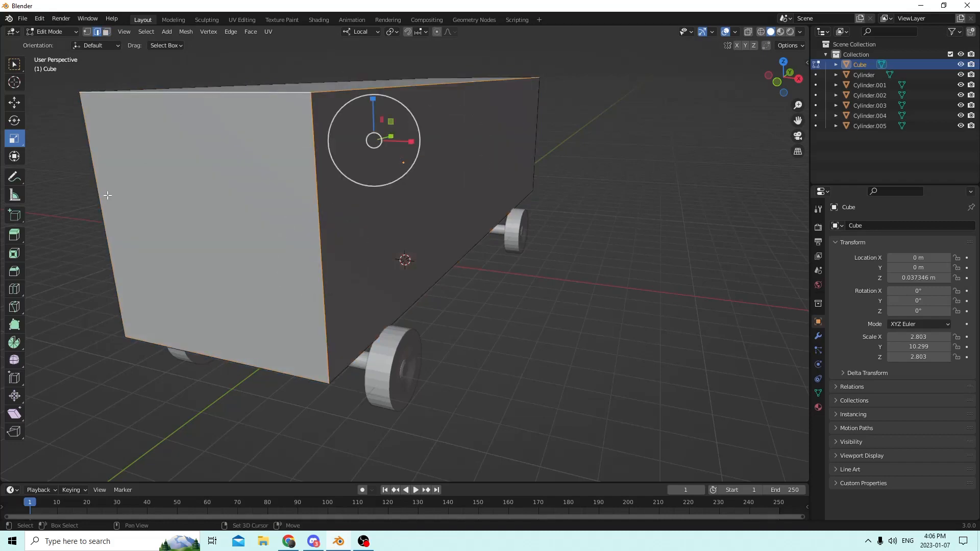
shift+click(100, 174)
middle_drag(100, 174, 199, 181)
shift+click(428, 137)
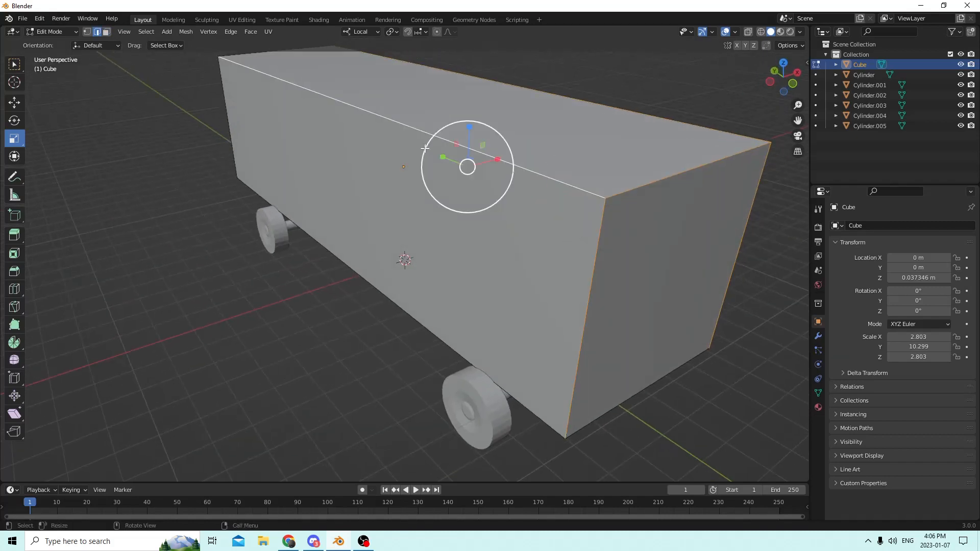
middle_drag(428, 137, 205, 271)
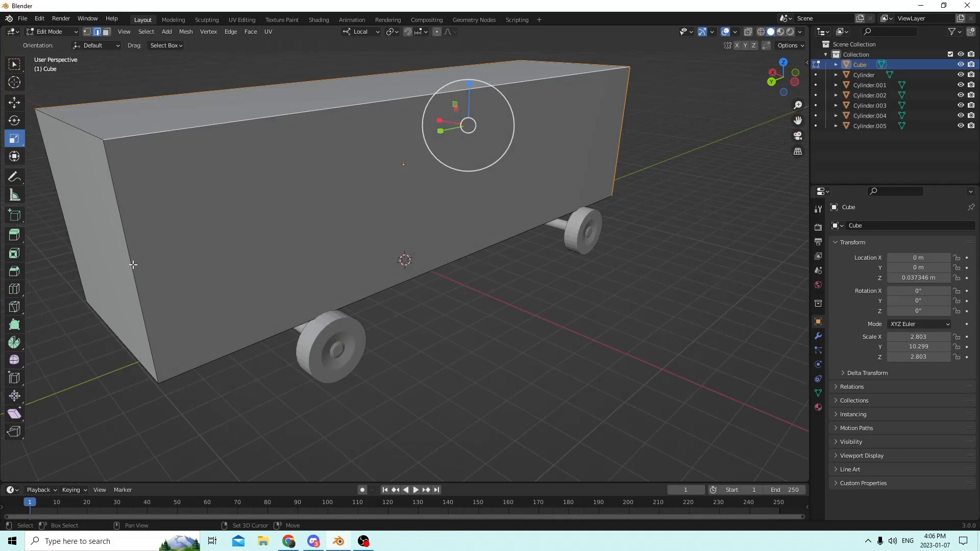
middle_drag(133, 264, 558, 319)
shift+click(153, 257)
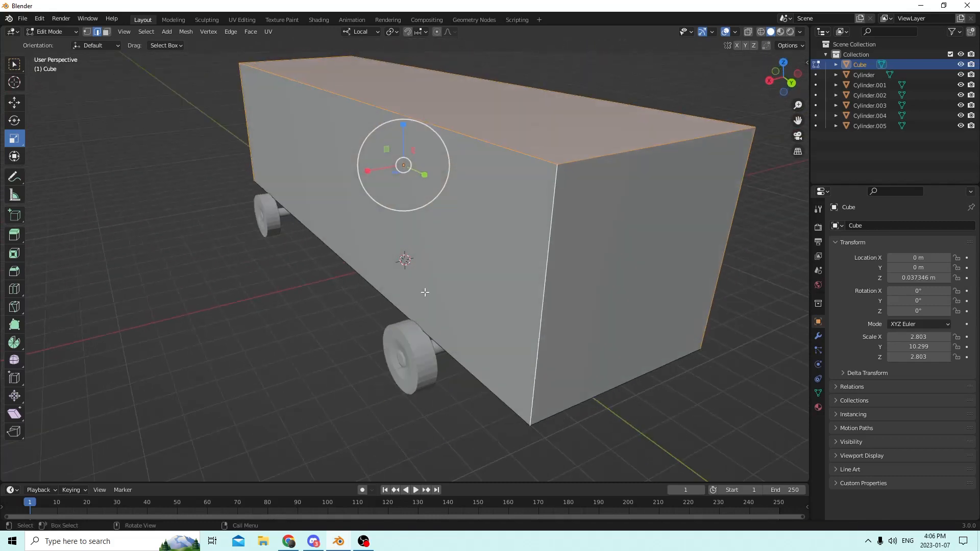
- Bevel the selected body edges with a width of about 0.00108 m and 6 segments
key(ctrl+b)
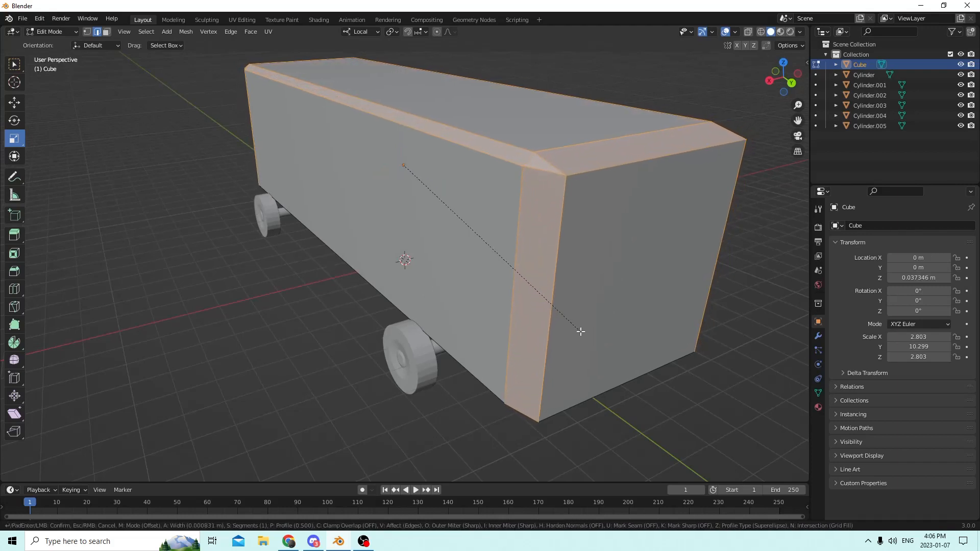
click(587, 331)
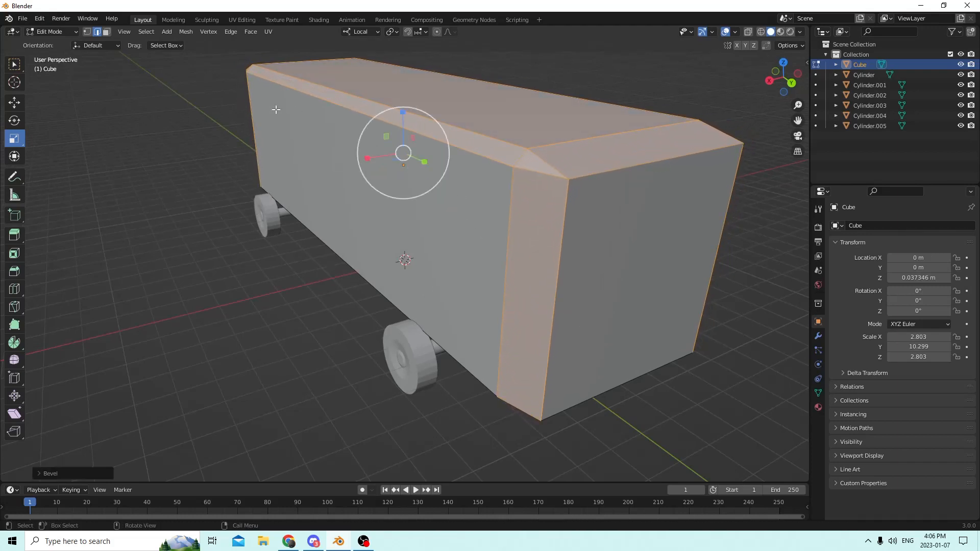
click(81, 474)
click(168, 327)
click(167, 327)
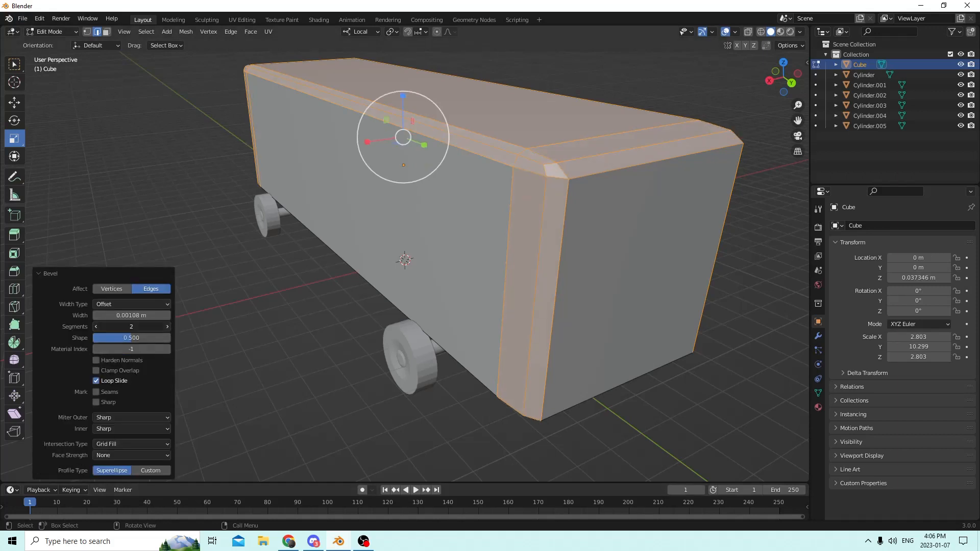
click(168, 327)
click(168, 327)
click(167, 326)
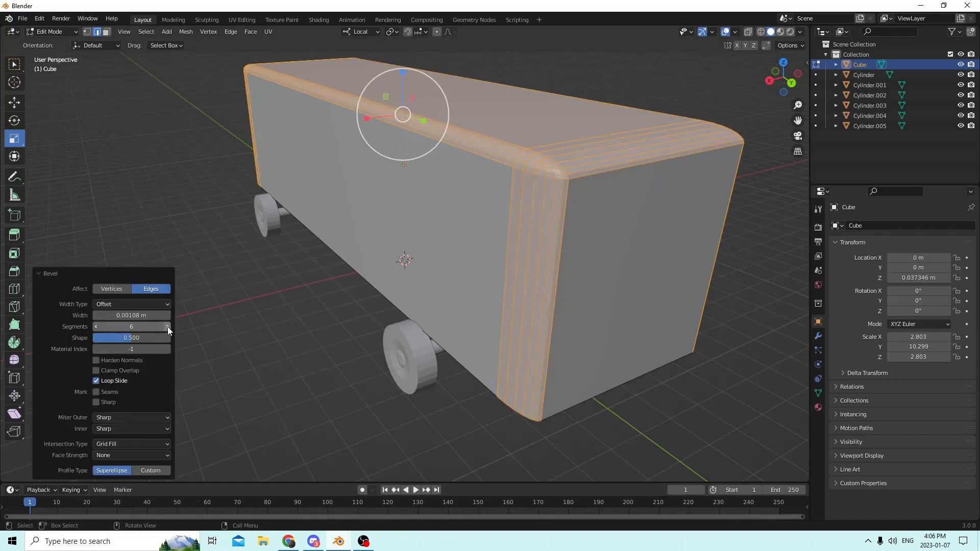
middle_drag(219, 277, 252, 227)
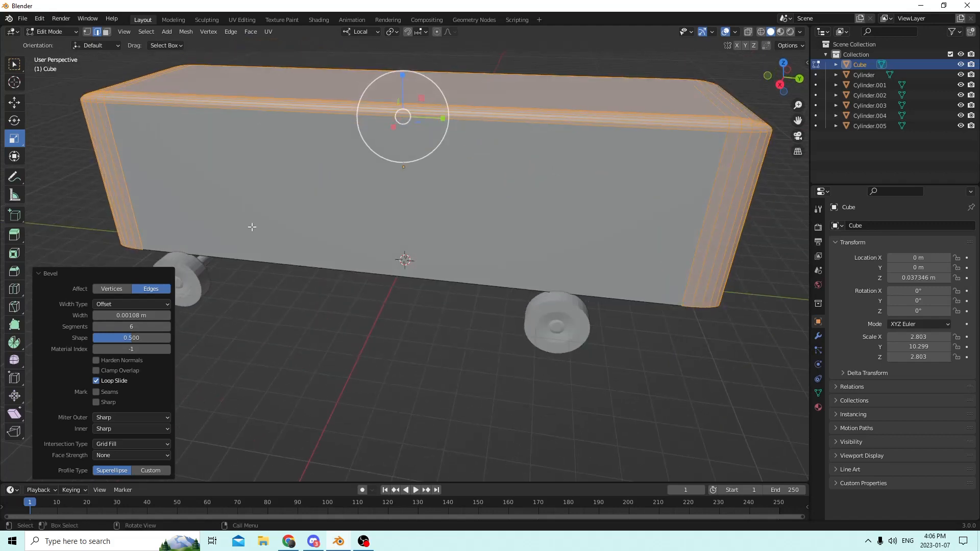
- Undo the bevel, bevel the same body edges again with a larger width and 6 segments, and return to Object Mode
click(51, 29)
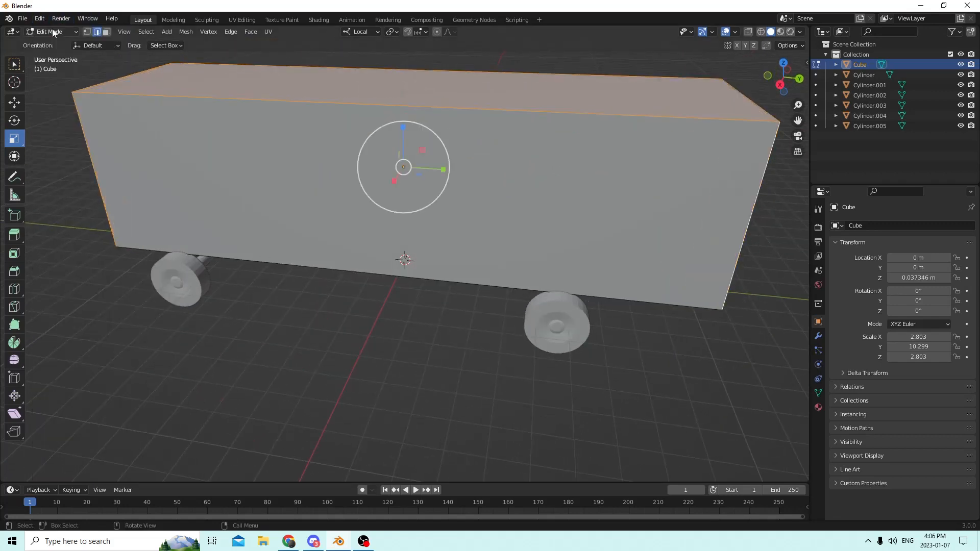
middle_drag(247, 109, 454, 293)
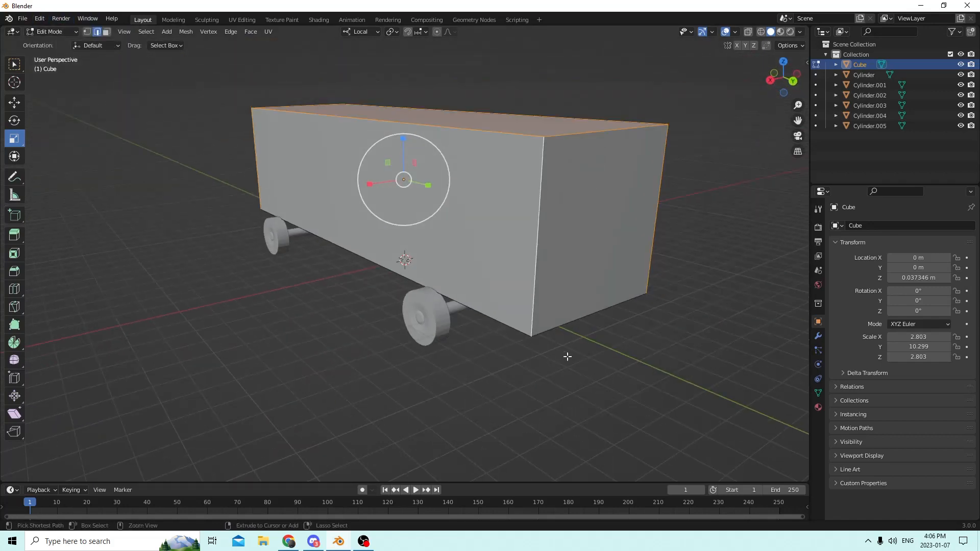
key(ctrl+b)
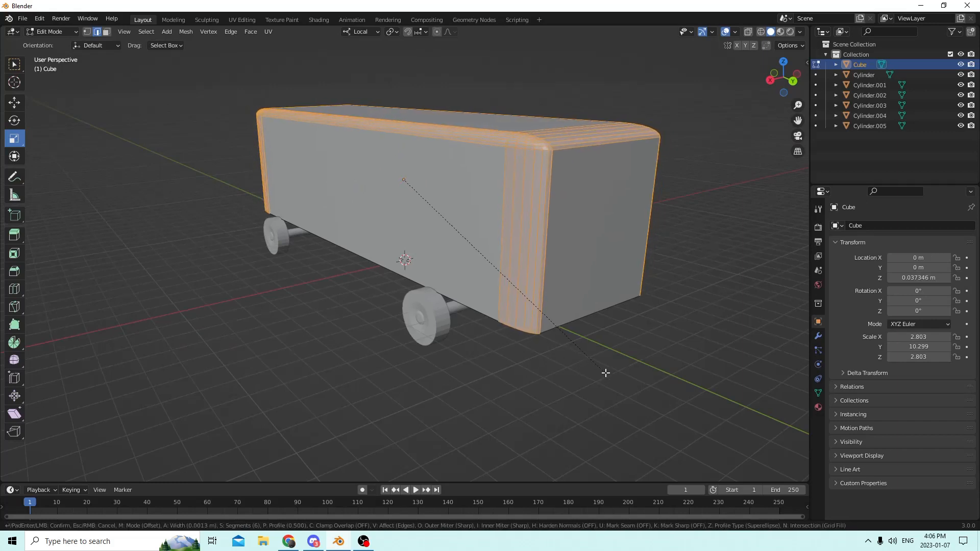
click(642, 381)
middle_drag(628, 363, 184, 243)
key(Tab)
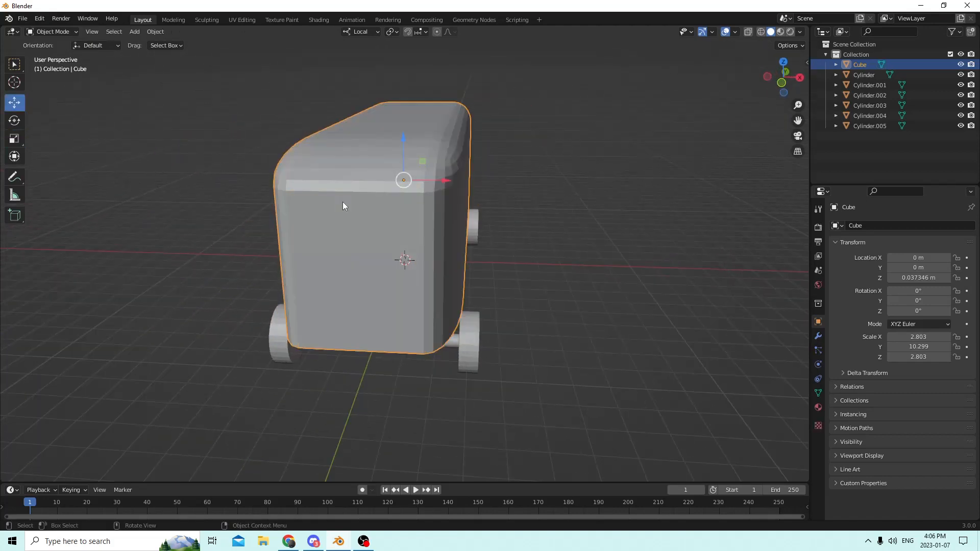
- Widen the body along X to a scale of about 3.669
middle_drag(342, 201, 285, 184)
click(15, 139)
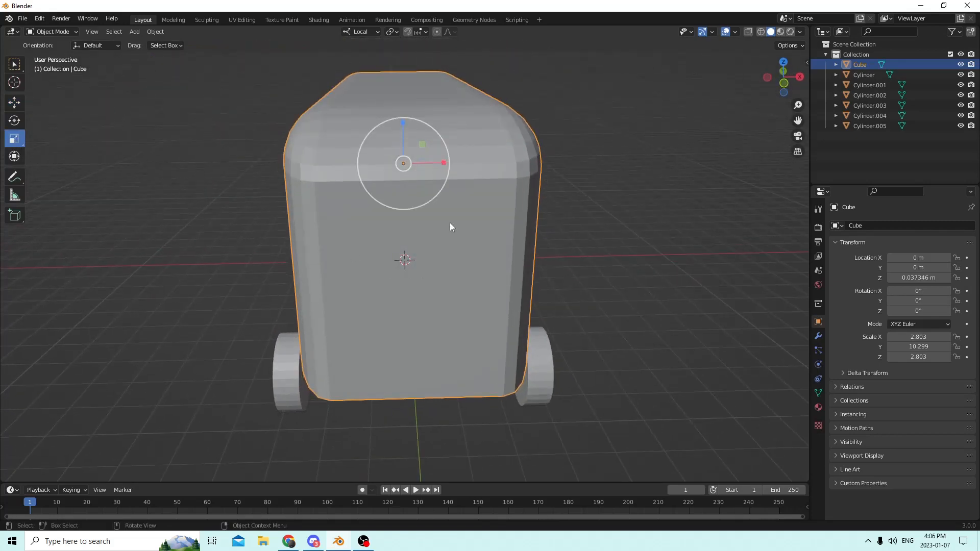
drag(444, 164, 457, 169)
middle_drag(456, 169, 351, 177)
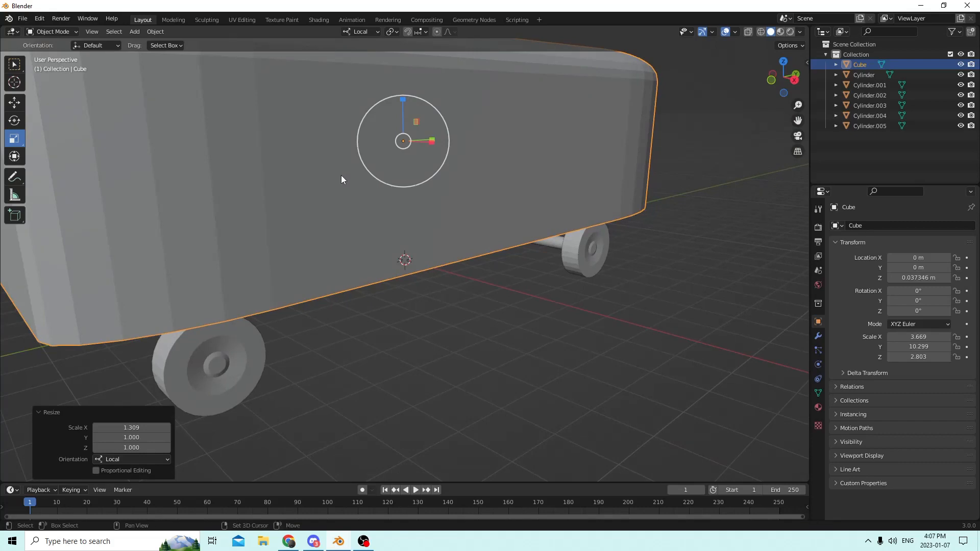
- Add a mesh cylinder at the origin and set its Y rotation to 90°
key(shift+a)
mouse_move(341, 175)
middle_drag(478, 194, 498, 178)
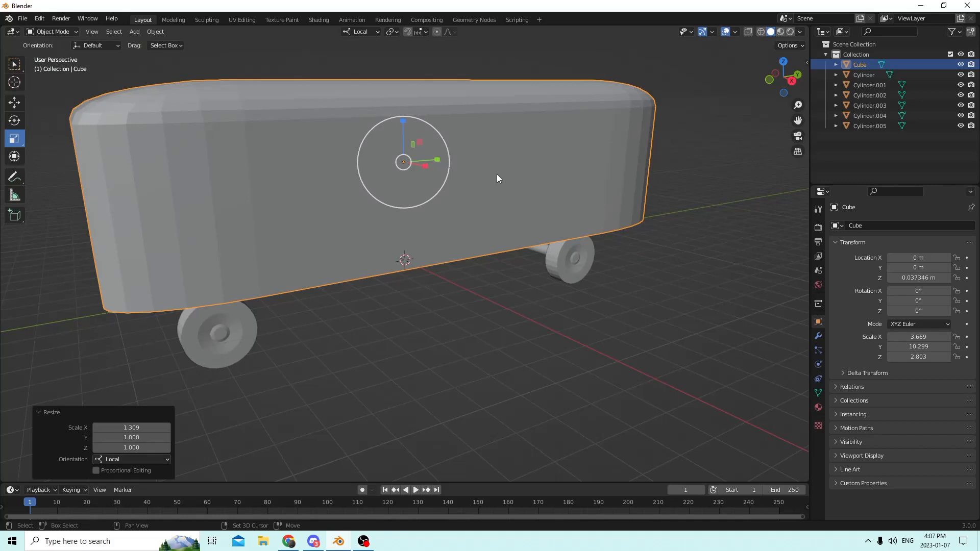
key(shift+a)
mouse_move(480, 174)
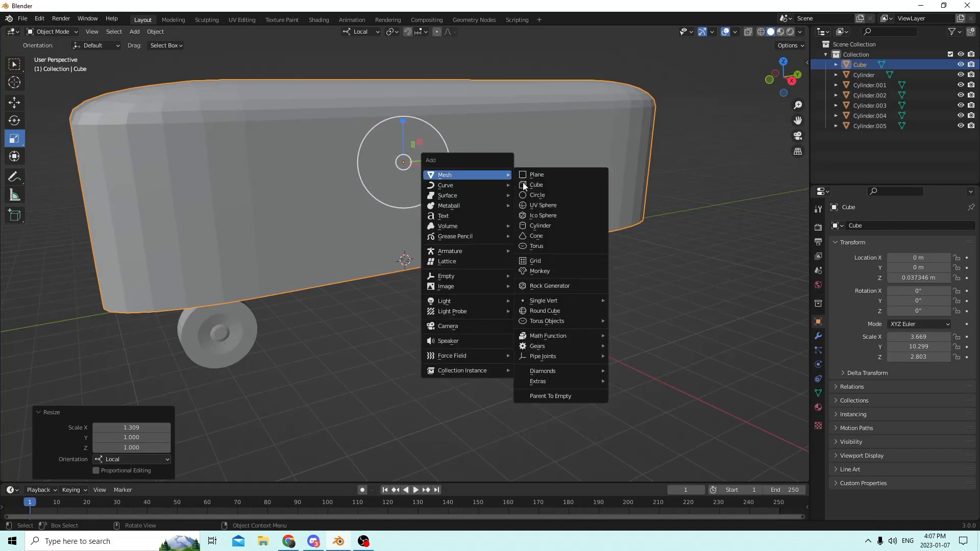
click(528, 225)
middle_drag(527, 222, 447, 222)
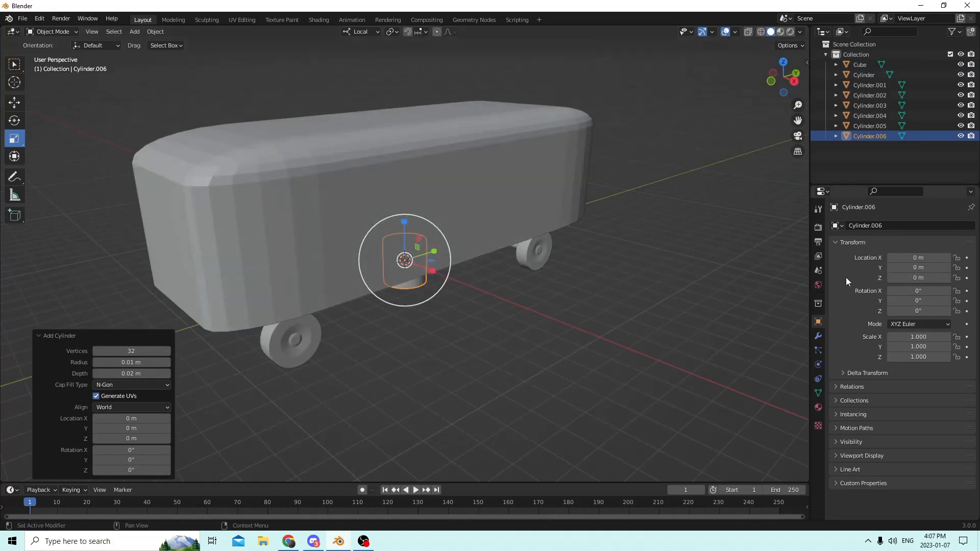
double_click(903, 300)
text(90)
key(Return)
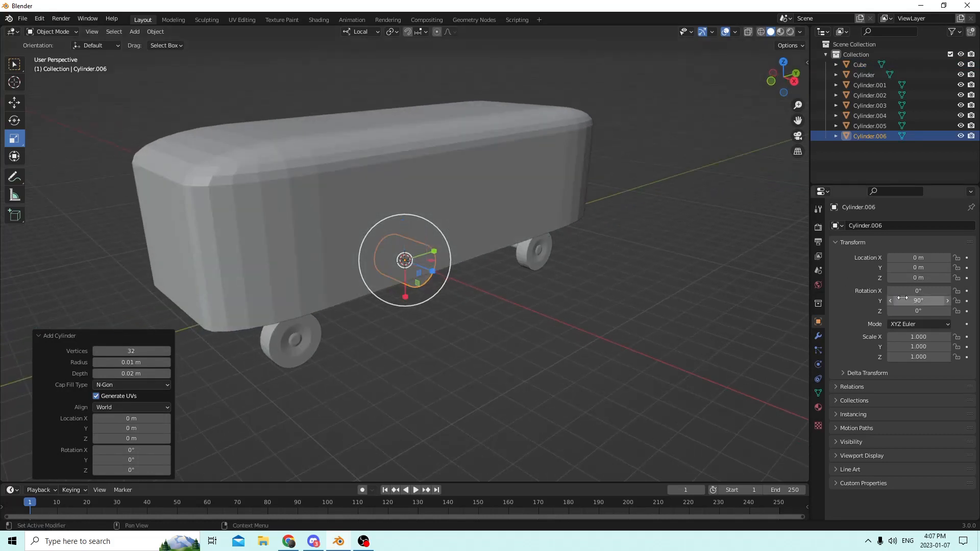
middle_drag(354, 225, 255, 230)
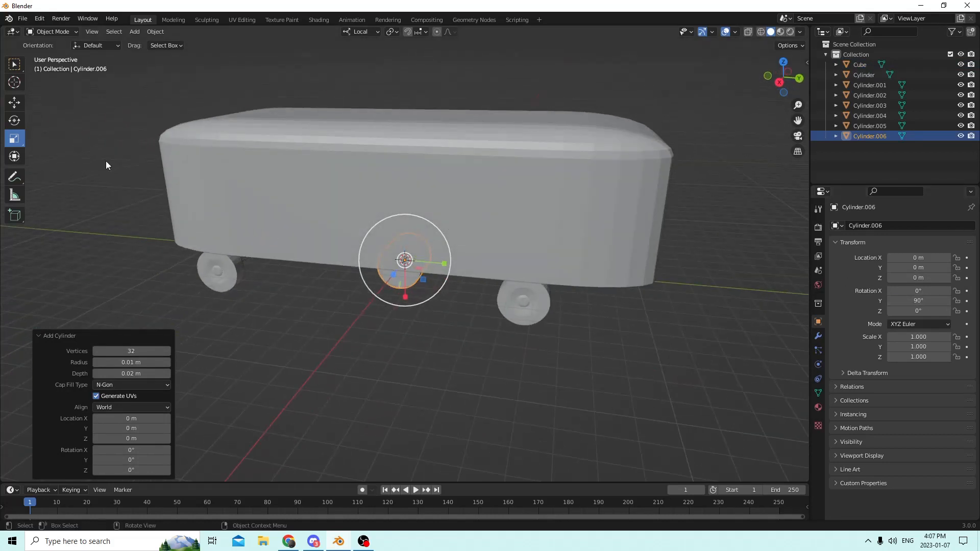
- Move the new cylinder beside a wheel on the negative Y side, at about -0.0908 m on Y and 0.0223 m on X
click(14, 102)
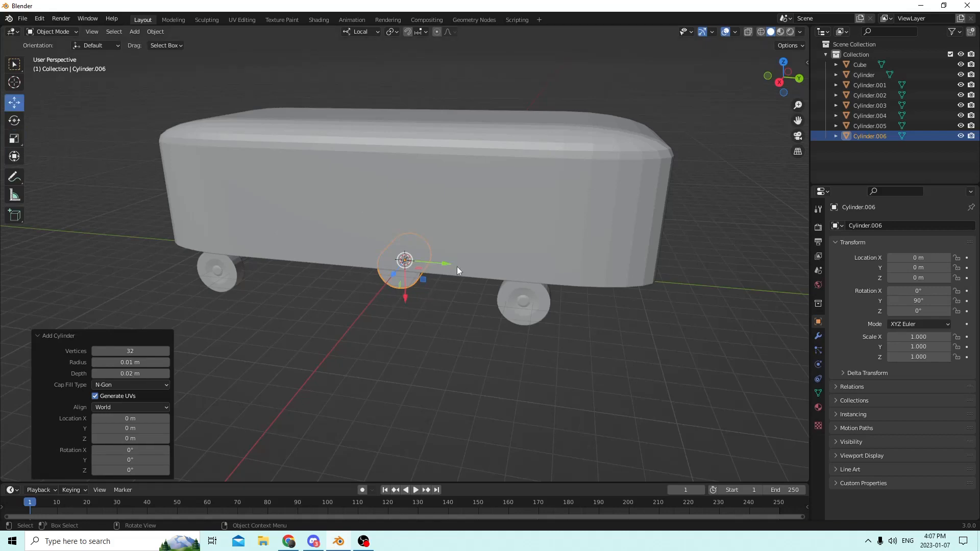
drag(444, 267, 269, 214)
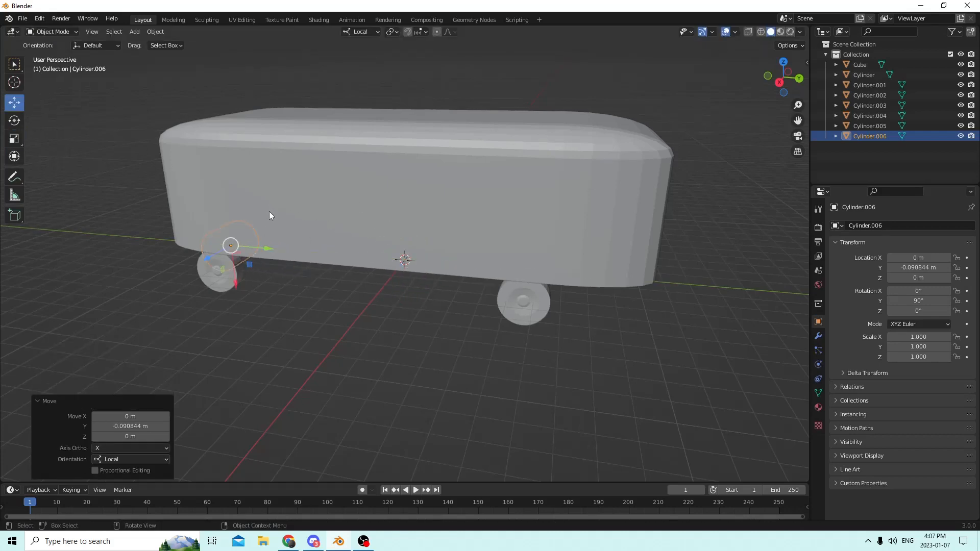
middle_drag(269, 214, 382, 265)
drag(250, 277, 283, 281)
scroll(272, 291, up, 4)
middle_drag(268, 300, 341, 324)
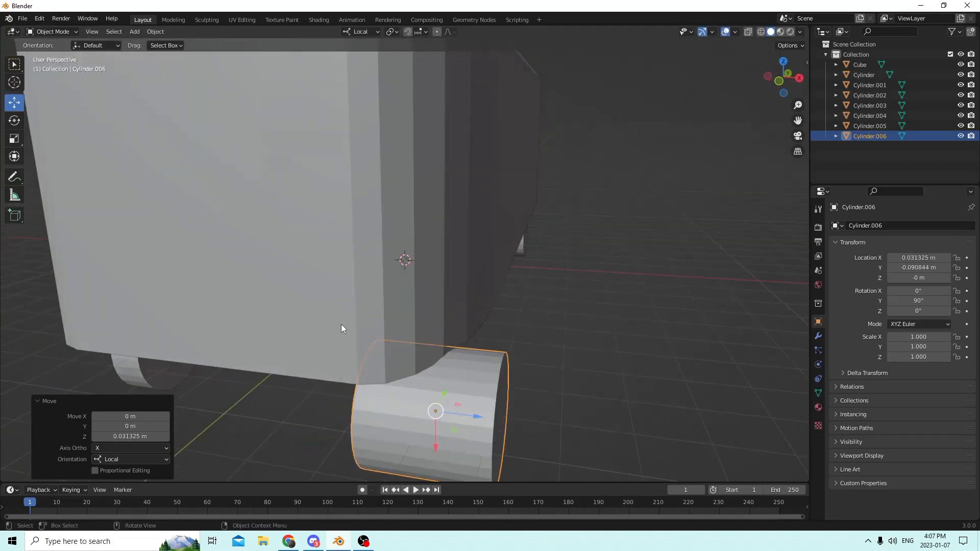
drag(479, 415, 406, 400)
middle_drag(406, 400, 226, 327)
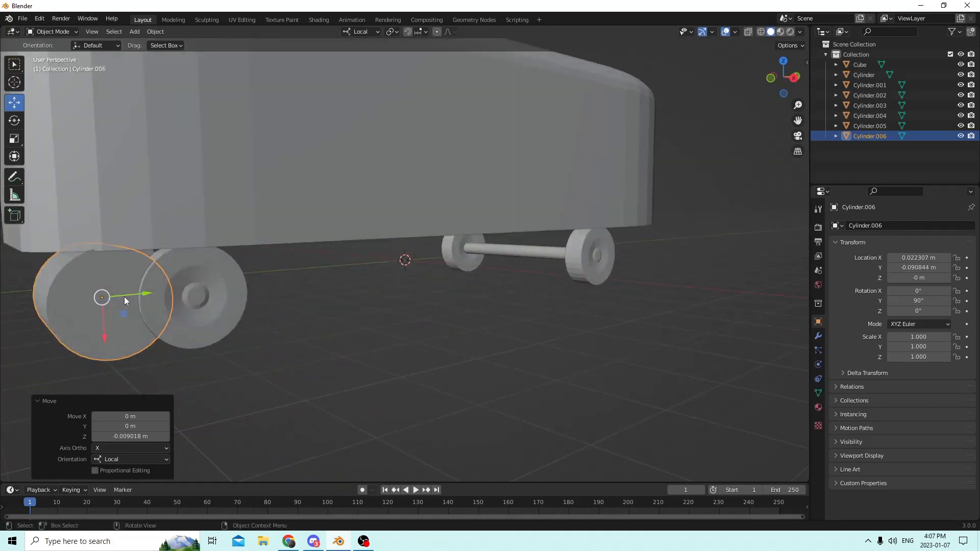
- Align the cylinder with the adjacent wheel by moving it along Y to about -0.0768 m
drag(124, 296, 207, 284)
scroll(97, 279, up, 3)
scroll(114, 279, down, 2)
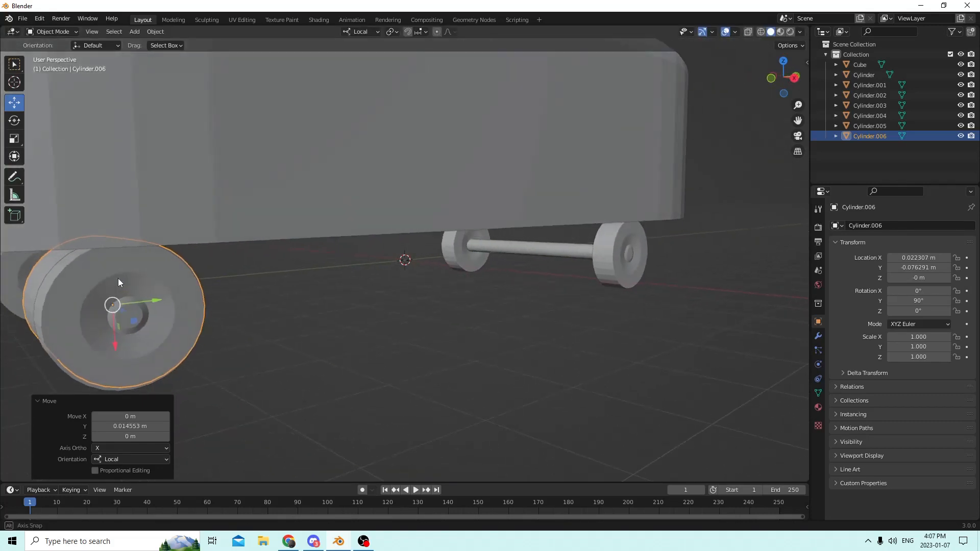
middle_drag(118, 277, 109, 271)
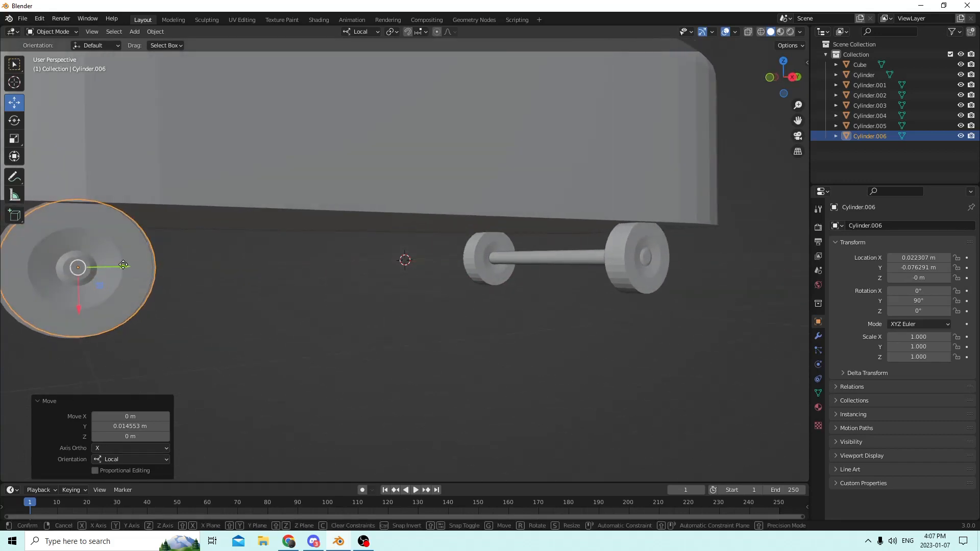
drag(123, 264, 120, 265)
scroll(122, 257, down, 3)
middle_drag(121, 256, 103, 277)
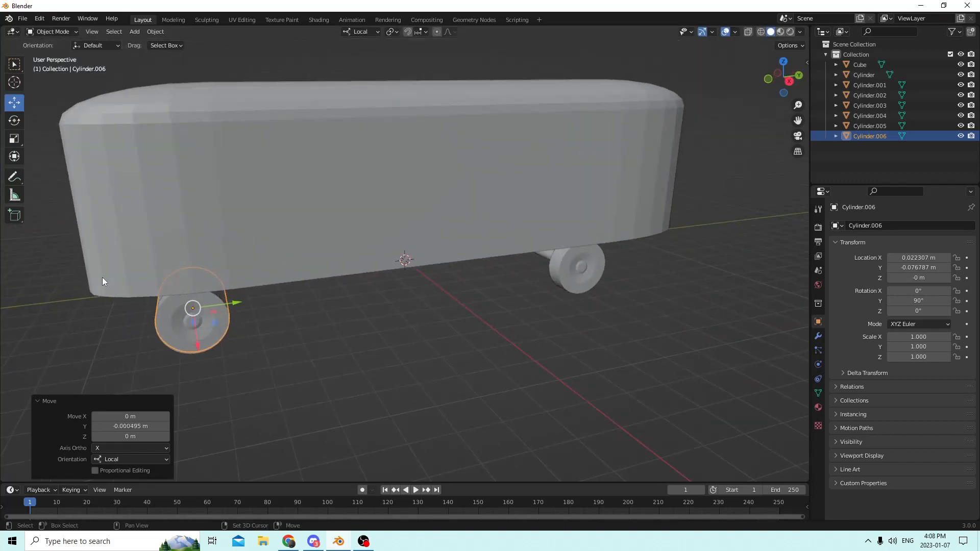
- Duplicate the cylinder in place and move the copy along Y to about 0.0565 m, around the positive-Y wheel
key(shift+d)
key(Escape)
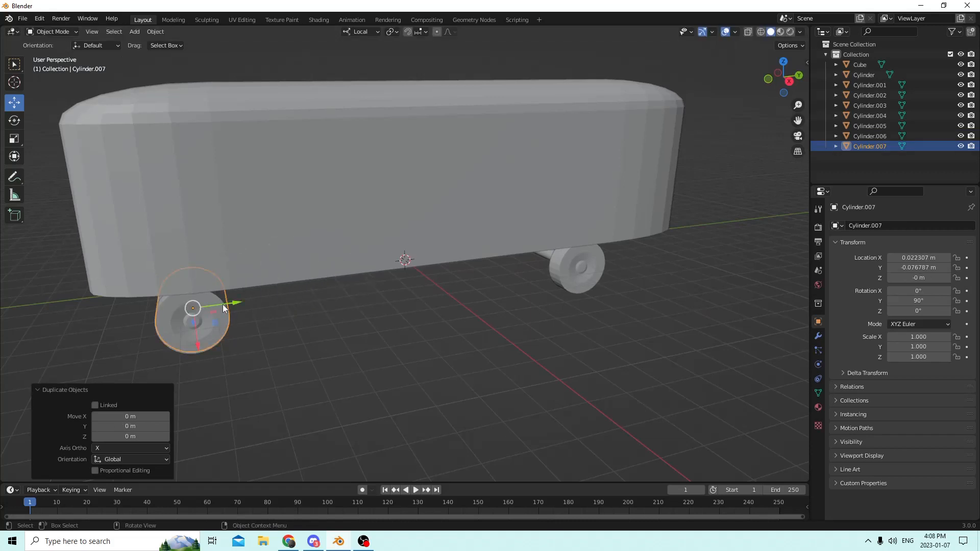
drag(223, 304, 603, 264)
middle_drag(603, 264, 683, 364)
scroll(481, 256, up, 2)
drag(718, 294, 706, 293)
middle_drag(706, 293, 527, 324)
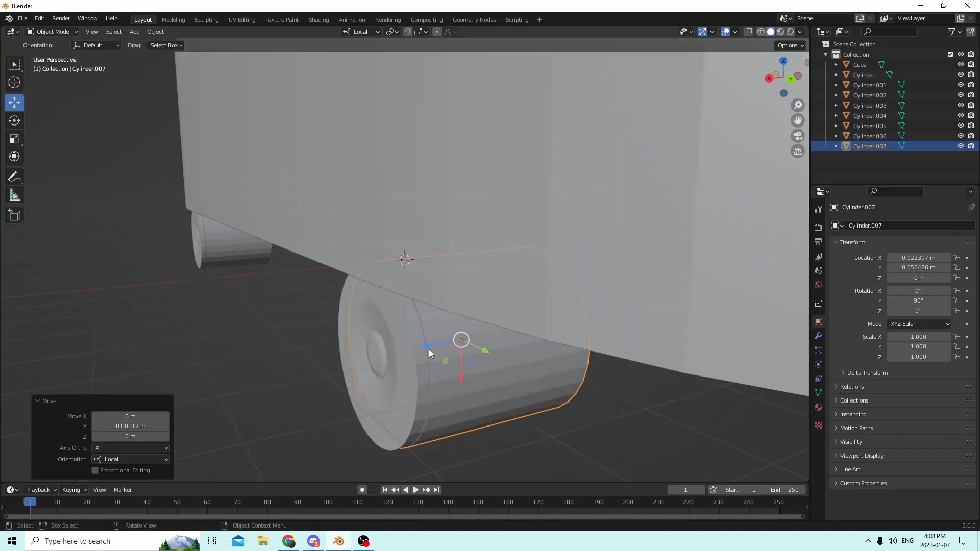
- Move both wheel-surrounding cylinders outward together to about 0.0279 m on X
drag(430, 348, 411, 351)
right_click(411, 351)
shift+click(250, 246)
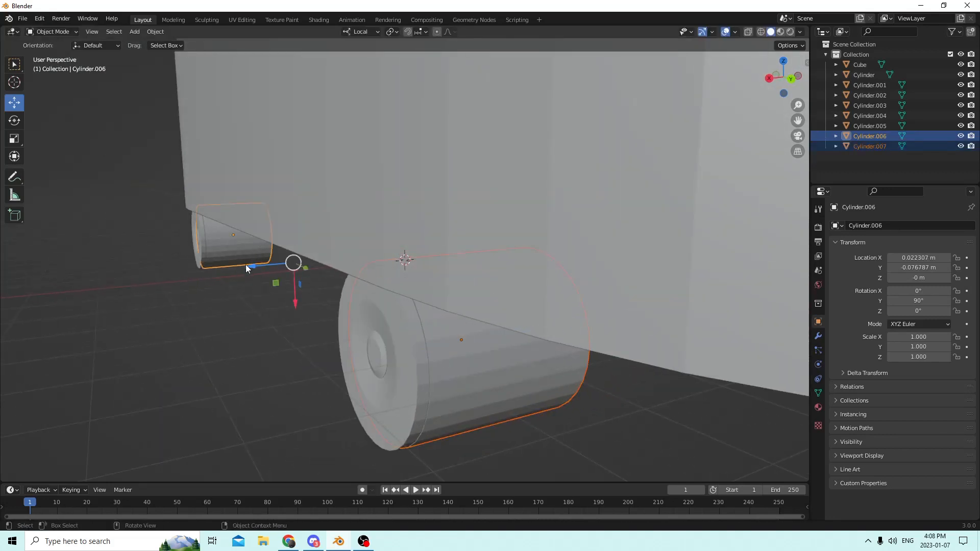
drag(246, 264, 219, 265)
- Scale each of the two wheel-surrounding cylinders uniformly to about 1.05
middle_drag(219, 266, 618, 273)
click(684, 295)
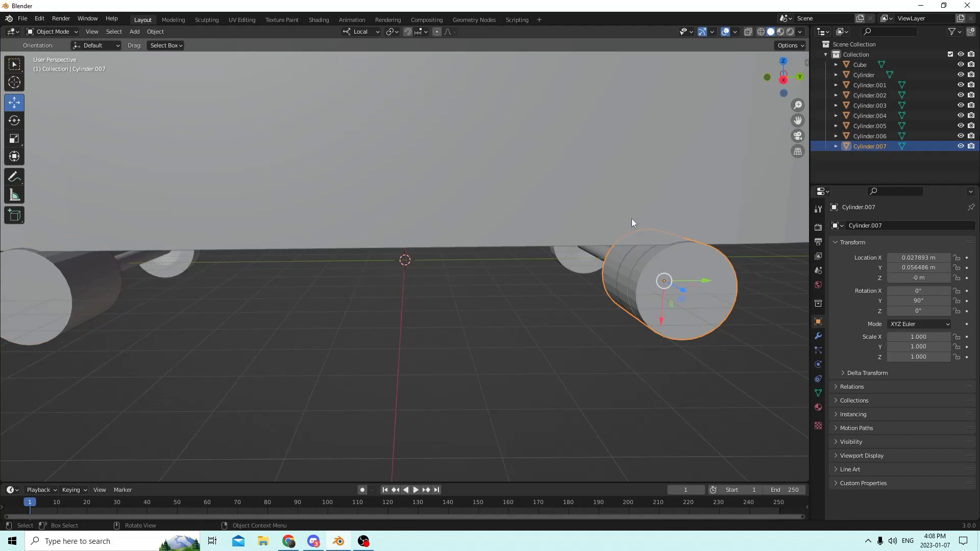
key(s)
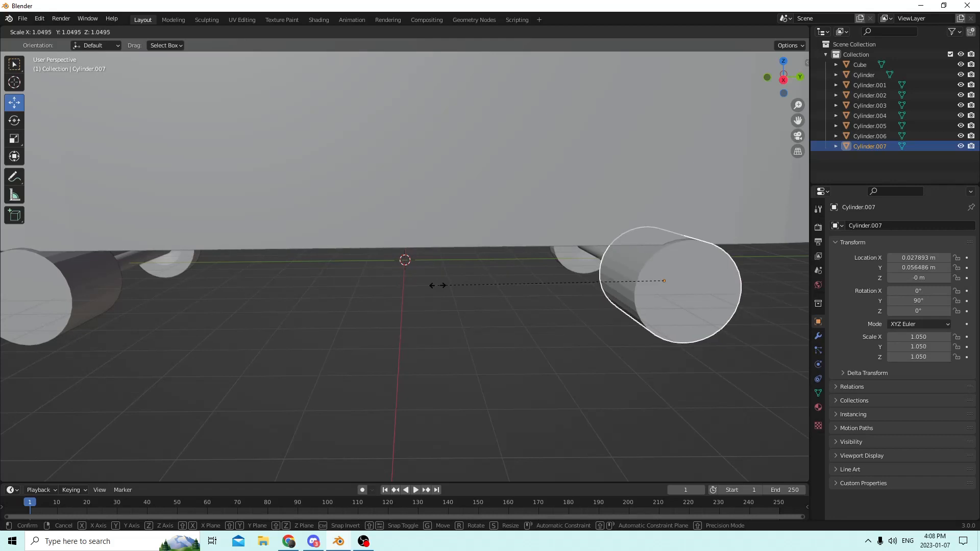
click(438, 286)
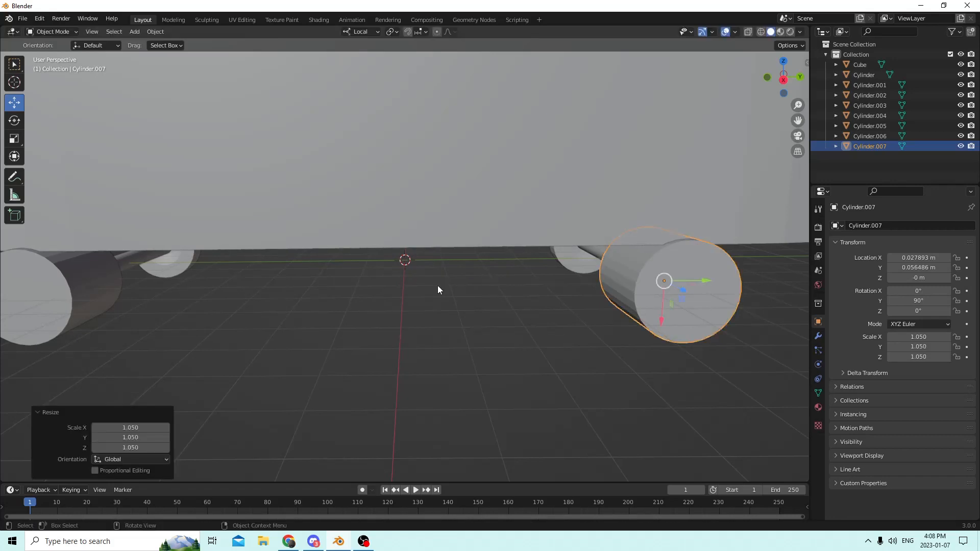
click(105, 283)
key(s)
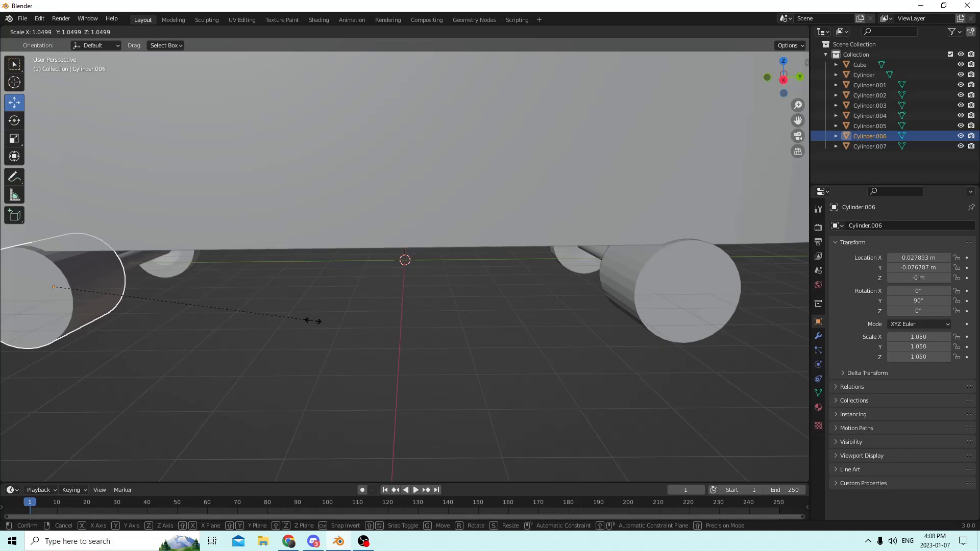
click(313, 321)
- Raise both wheel-surrounding cylinders together to about 0.0093 m on Z
middle_drag(314, 320, 489, 330)
shift+click(578, 258)
middle_drag(577, 259, 353, 281)
drag(366, 323, 367, 285)
middle_drag(367, 284, 356, 262)
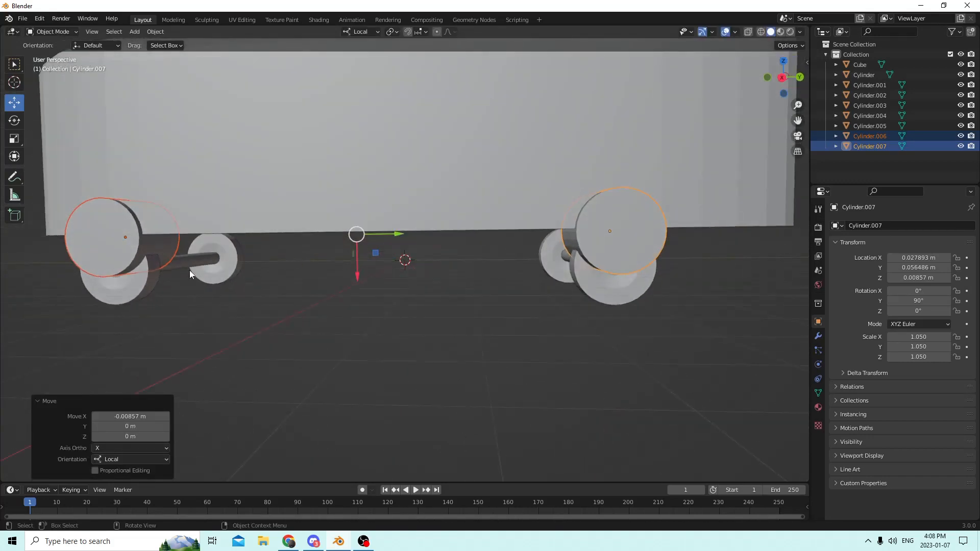
drag(358, 275, 357, 270)
- Shorten both cylinders to a local Z scale of about 0.669 and shift them outward to about 0.0313 m on X
middle_drag(358, 269, 261, 254)
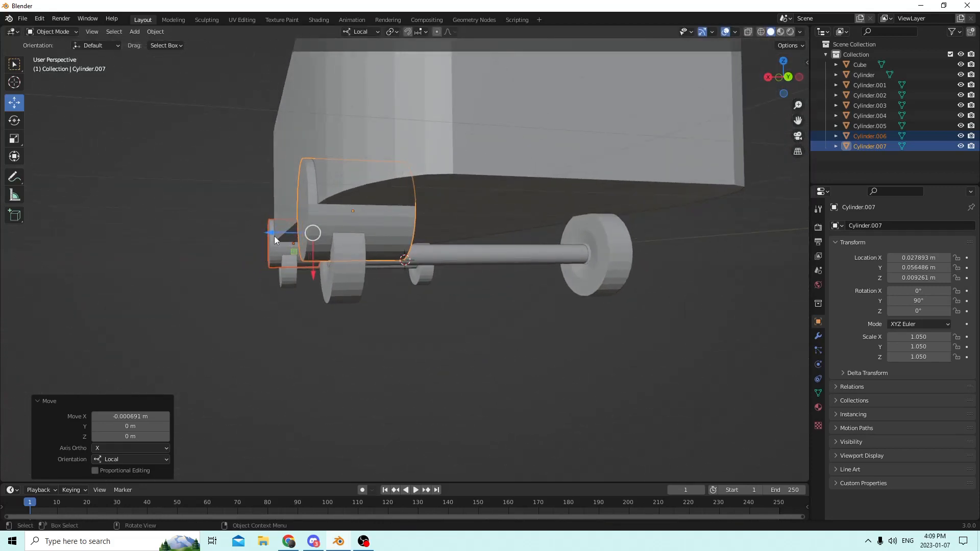
drag(274, 236, 259, 227)
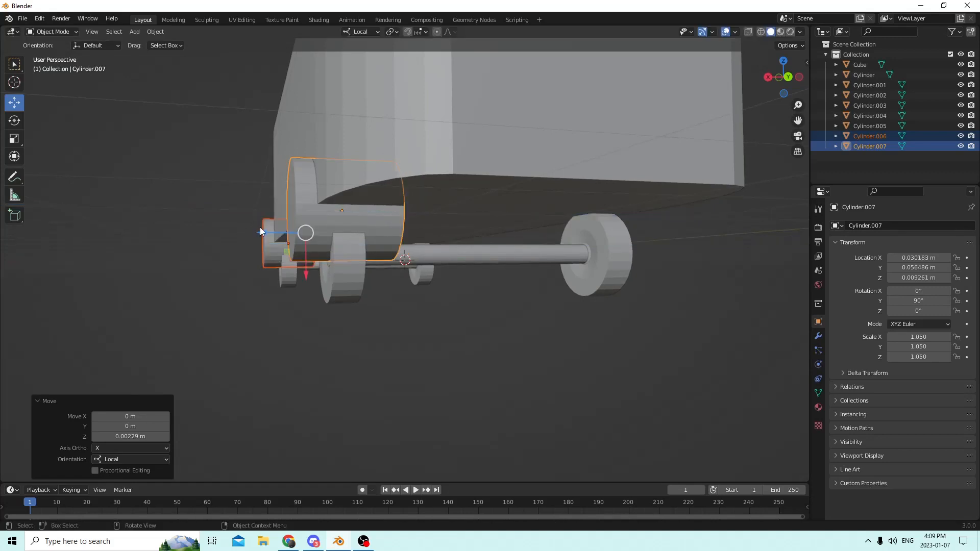
middle_drag(260, 231, 127, 162)
click(18, 140)
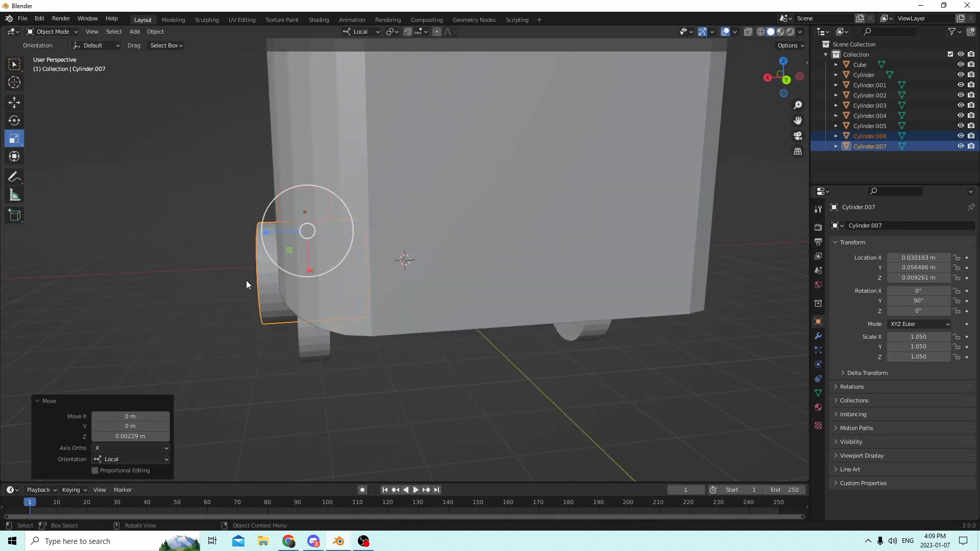
mouse_move(264, 231)
mouse_down()
mouse_move(281, 233)
mouse_move(258, 229)
mouse_up()
click(17, 104)
middle_drag(258, 228, 326, 277)
- Duplicate the positive-Y cutting cylinder in place and set the copy's X location to -0.031265 m
click(404, 323)
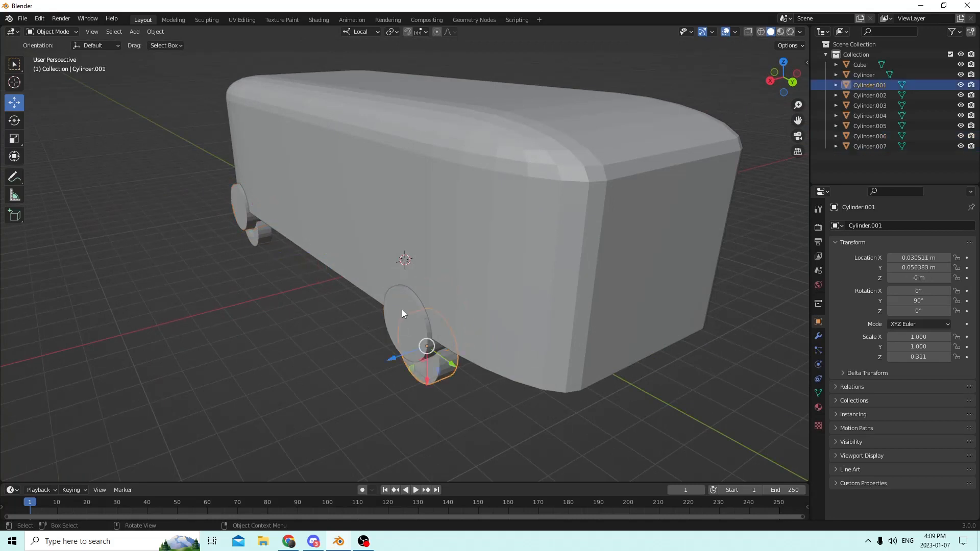
key(shift+d)
right_click(482, 252)
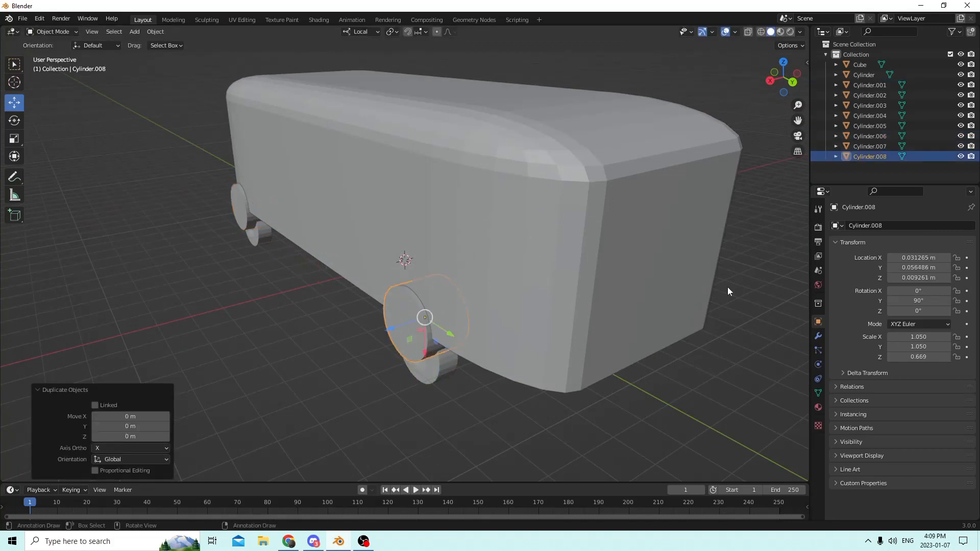
click(901, 258)
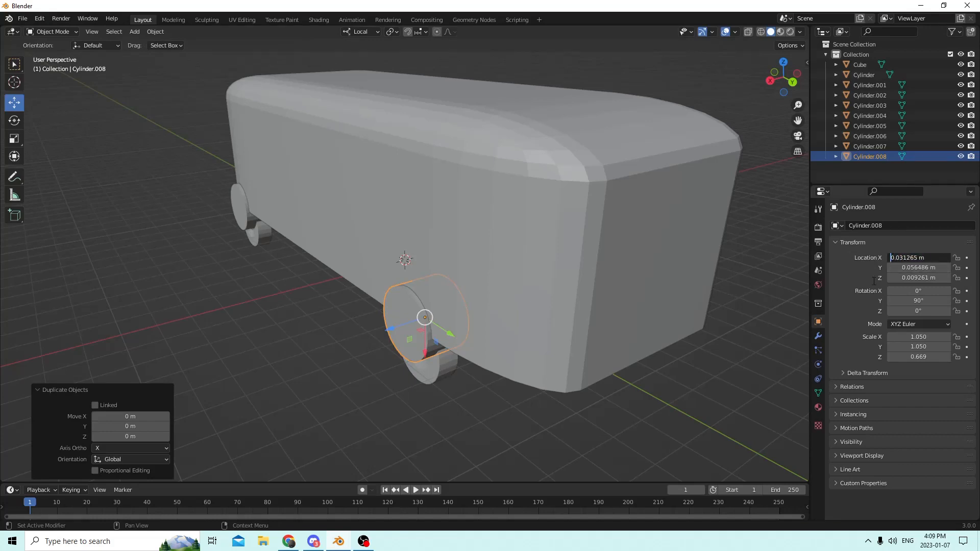
text(-)
key(Return)
- Duplicate the negative-Y cutting cylinder in place and set the copy's X location to -0.031265 m
middle_drag(726, 289, 625, 279)
click(433, 359)
key(shift+d)
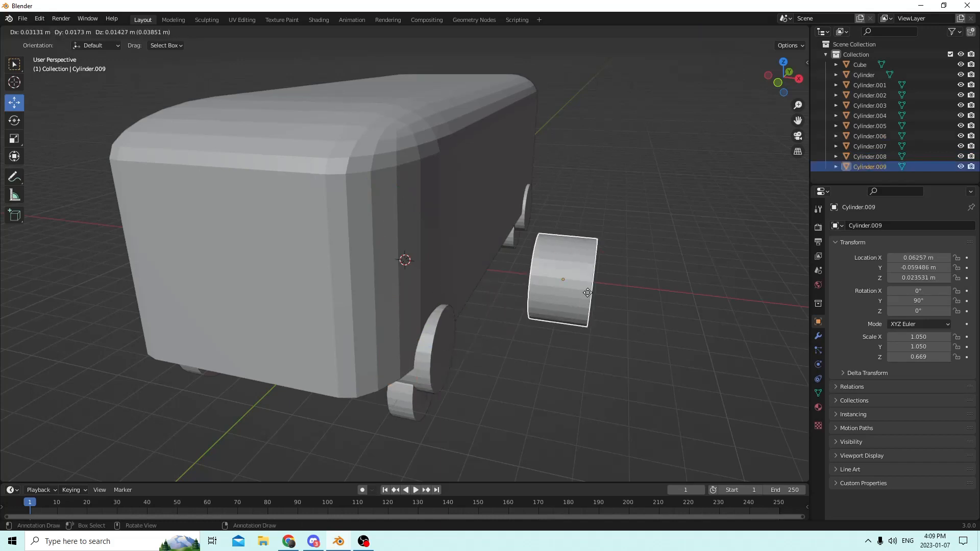
key(Escape)
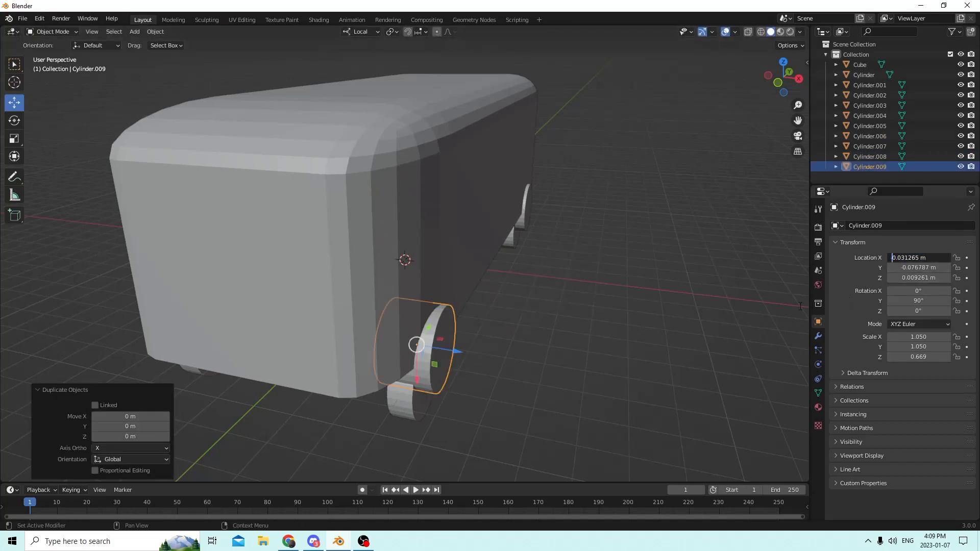
text(-)
key(Return)
- Subtract all four cutting cylinders from the body with a Bool Tool Auto Boolean Difference to form wheel arches
middle_drag(557, 306, 355, 250)
shift+click(239, 225)
middle_drag(528, 219, 354, 226)
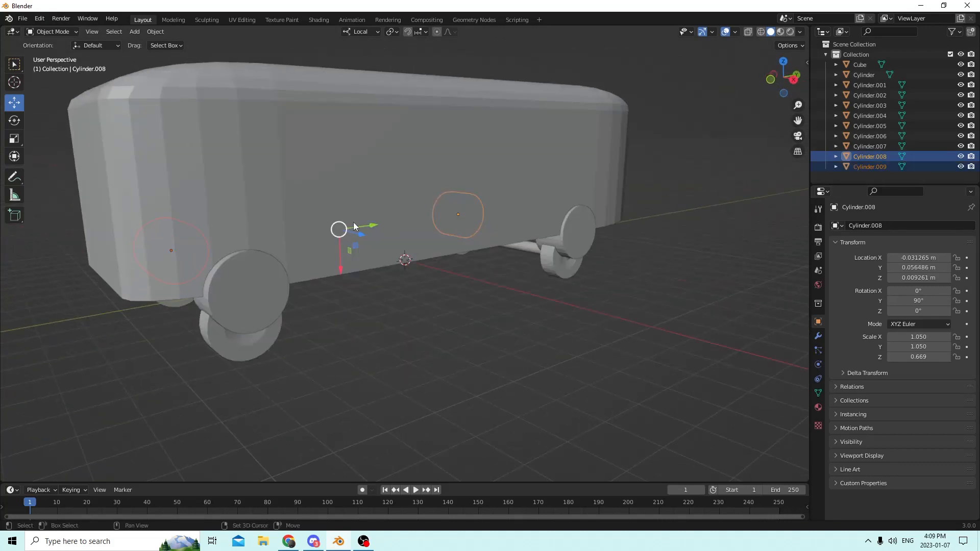
shift+click(570, 234)
shift+click(270, 286)
shift+click(369, 187)
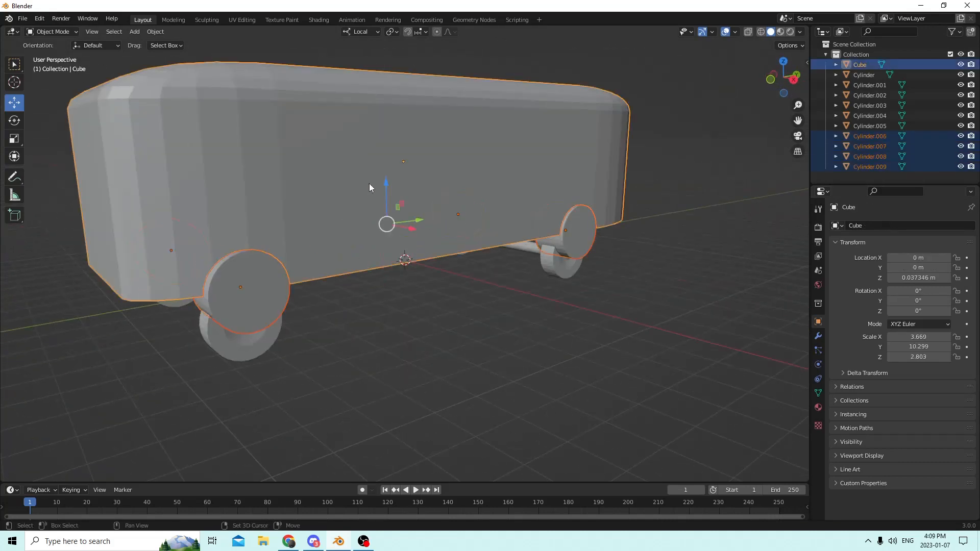
click(157, 32)
mouse_move(192, 370)
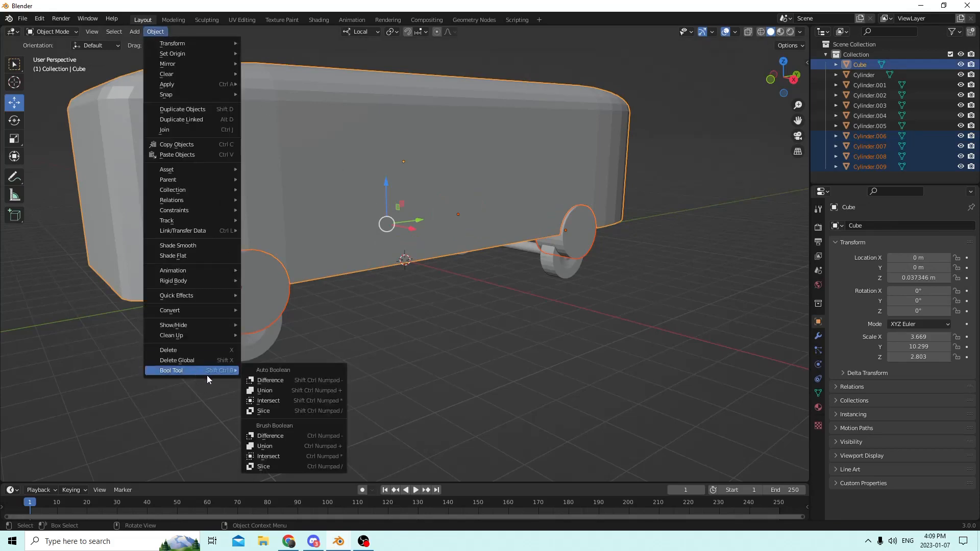
click(276, 380)
- Lower the body over the wheels to about 0.0293 m on Z
middle_drag(255, 320, 314, 215)
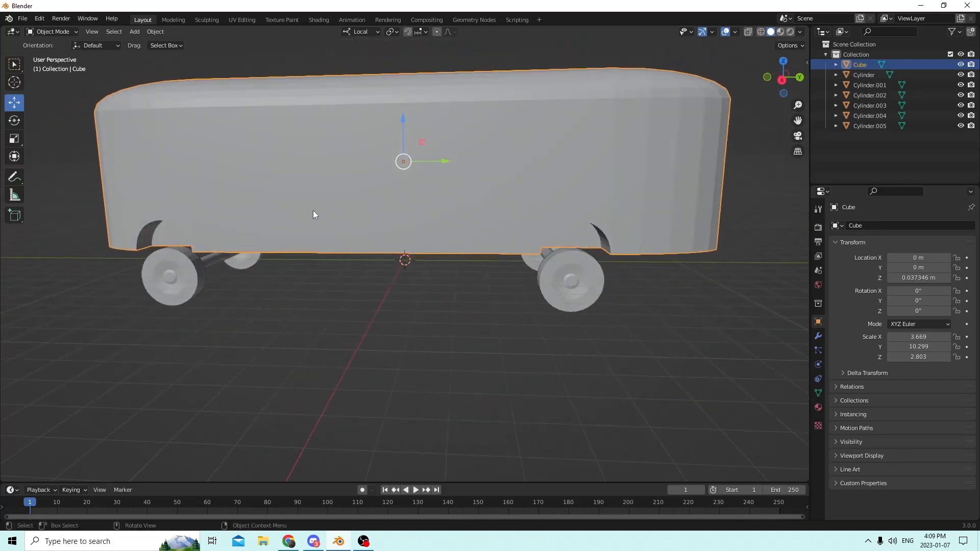
key(g)
key(z)
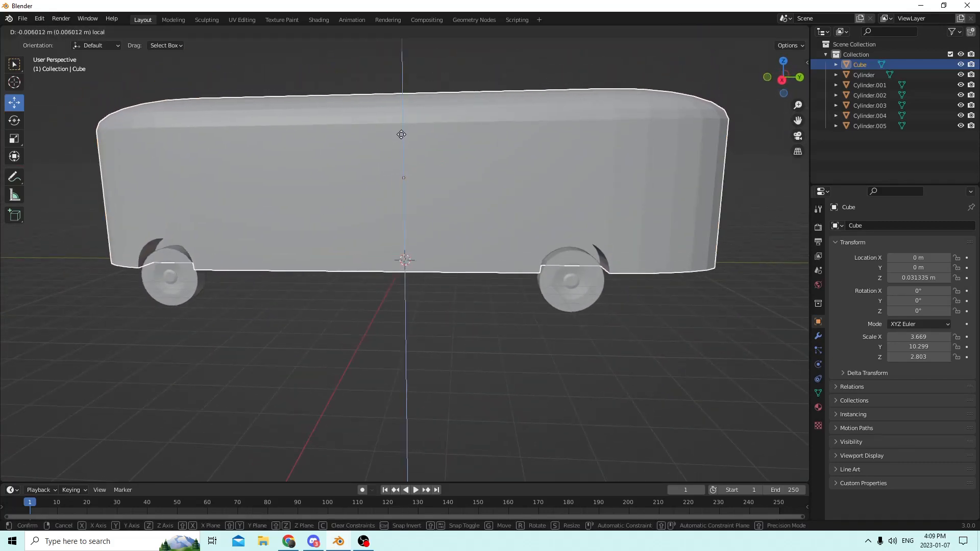
click(401, 137)
middle_drag(381, 126, 364, 145)
mouse_move(393, 180)
middle_down()
mouse_move(396, 163)
mouse_move(407, 172)
mouse_move(462, 153)
mouse_move(428, 166)
mouse_move(405, 194)
middle_up()
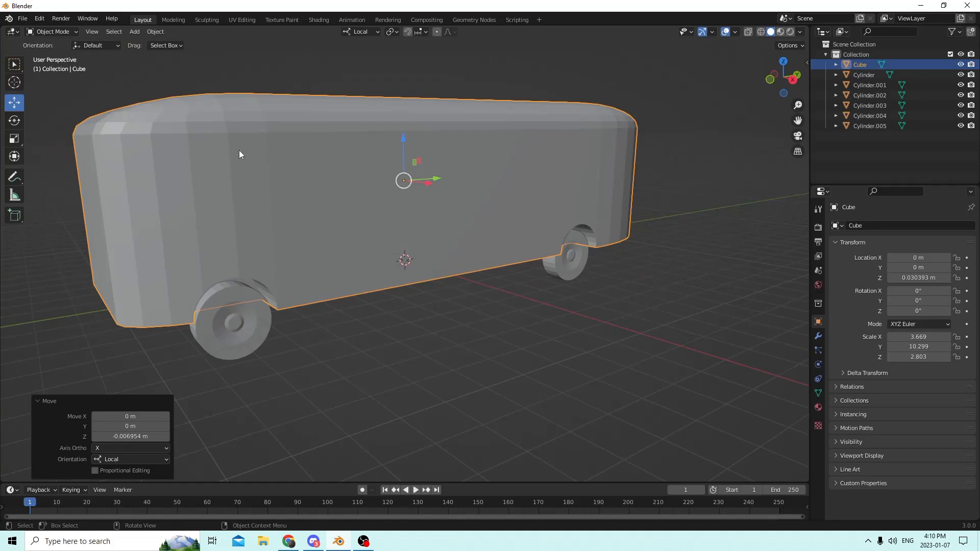
middle_drag(230, 156, 287, 112)
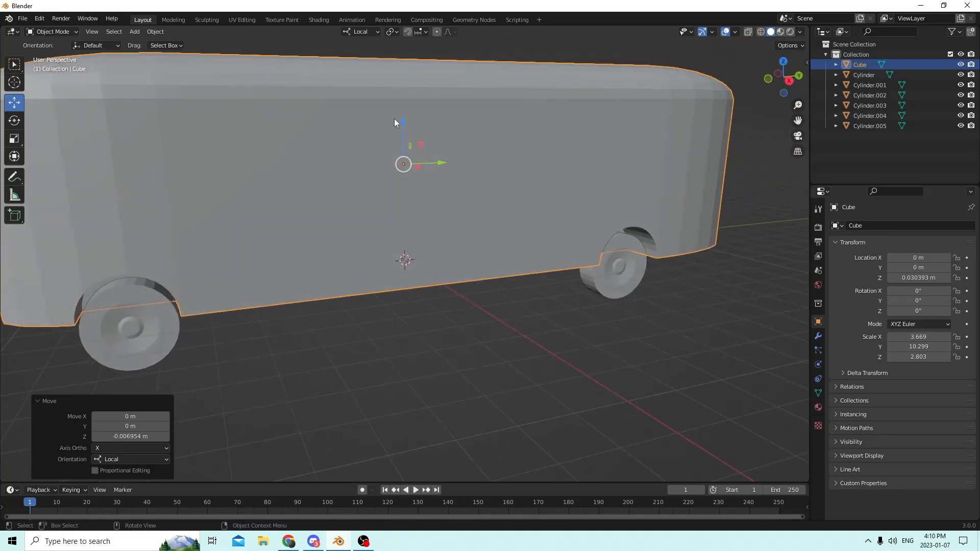
drag(402, 122, 402, 127)
- In Edit Mode, add a horizontal loop cut near the lower edge of the body's negative-Y end, at a slide factor of about 0.802
middle_drag(394, 124, 358, 286)
key(Tab)
key(ctrl+r)
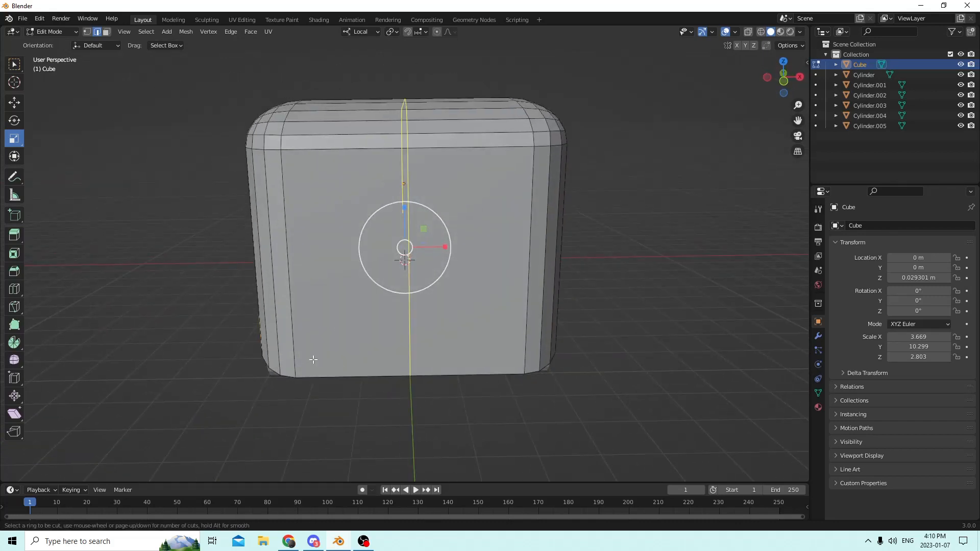
click(266, 353)
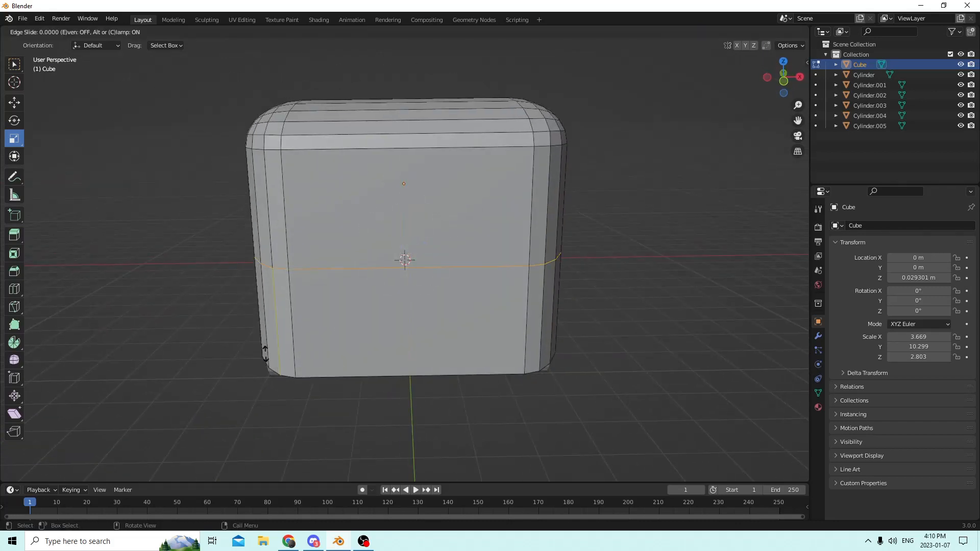
click(276, 441)
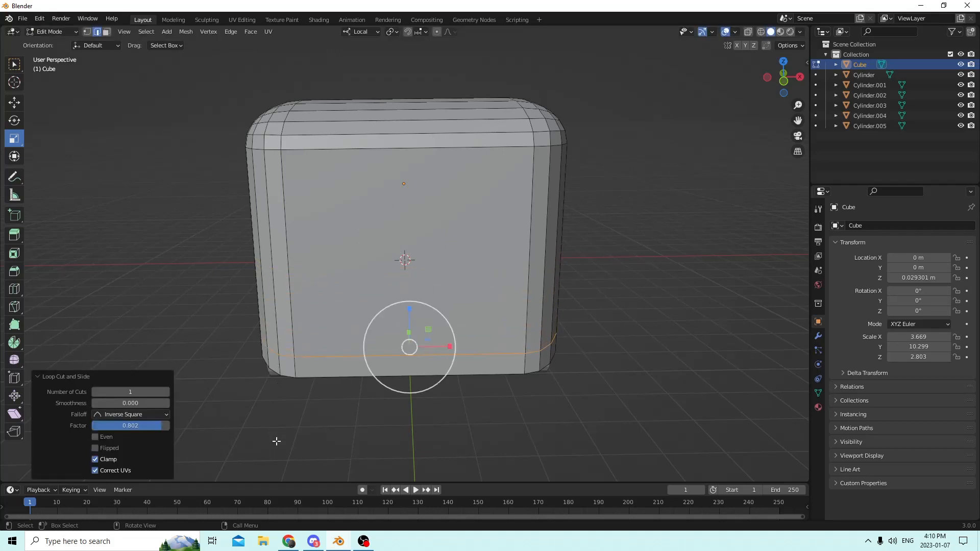
- Add a second horizontal loop cut across the middle of the negative-Y end at a slide factor of about 0.176, and deselect it
middle_drag(305, 338, 312, 320)
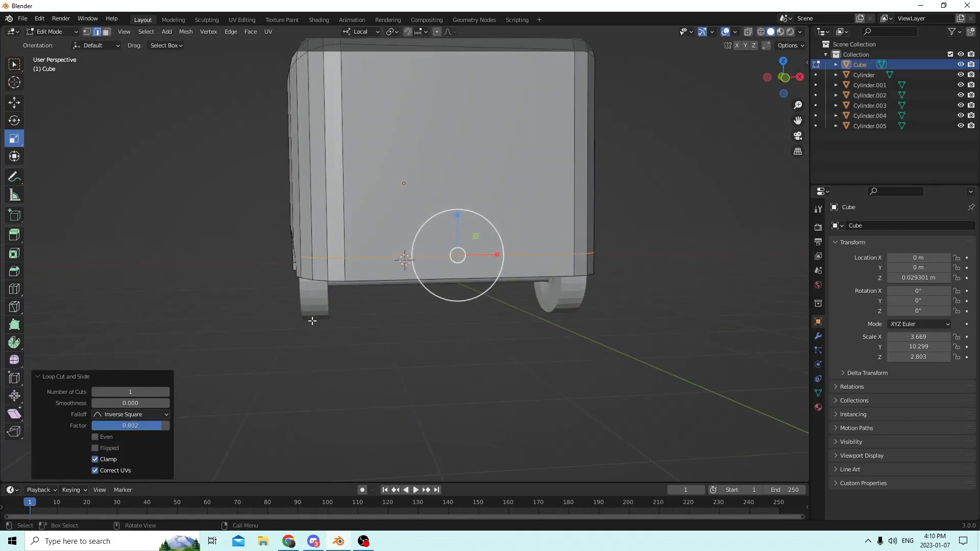
key(ctrl+r)
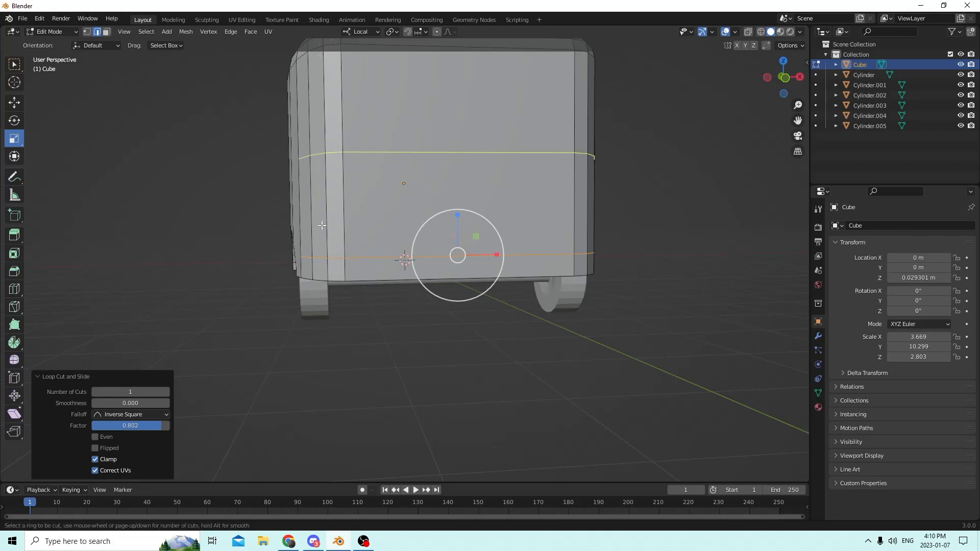
click(345, 200)
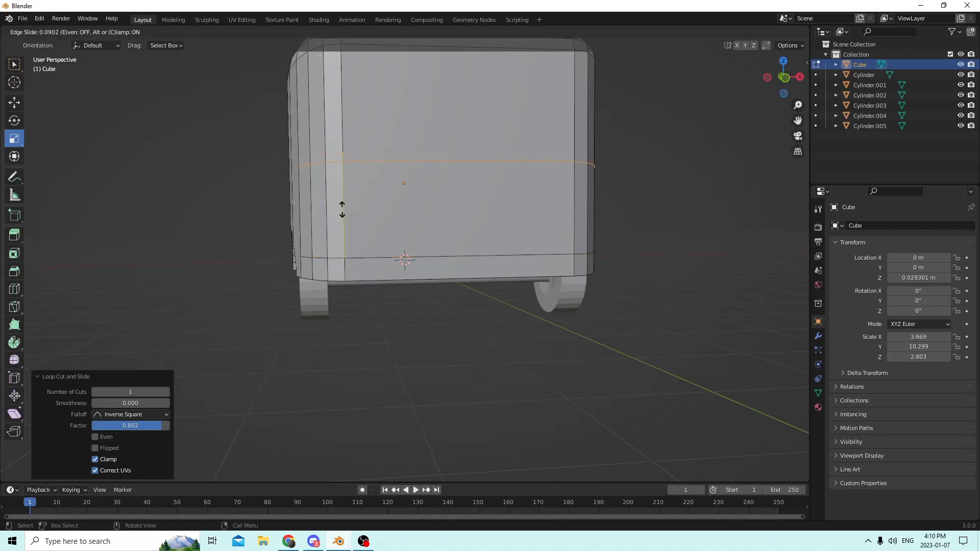
click(341, 219)
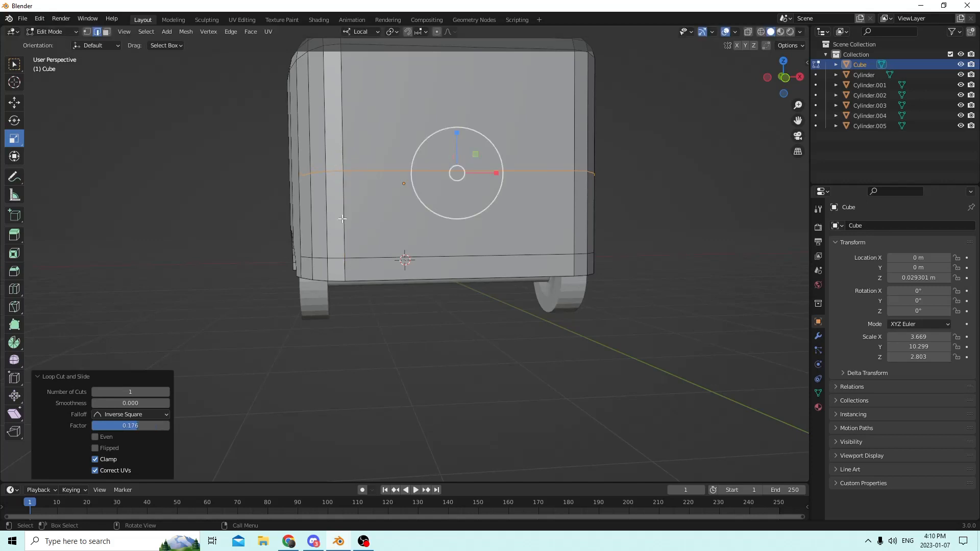
mouse_move(341, 186)
middle_down()
mouse_move(334, 199)
mouse_move(335, 189)
middle_up()
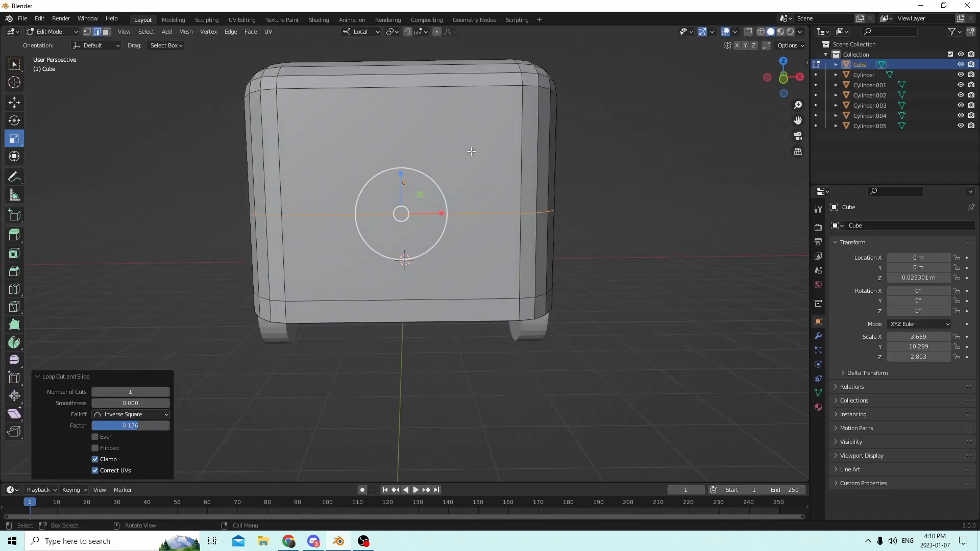
click(571, 211)
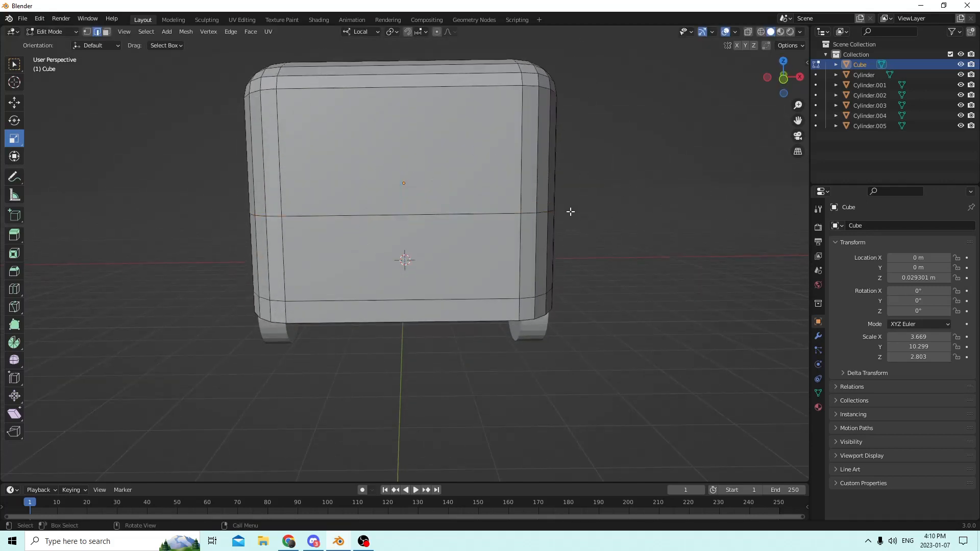
middle_drag(571, 212, 483, 217)
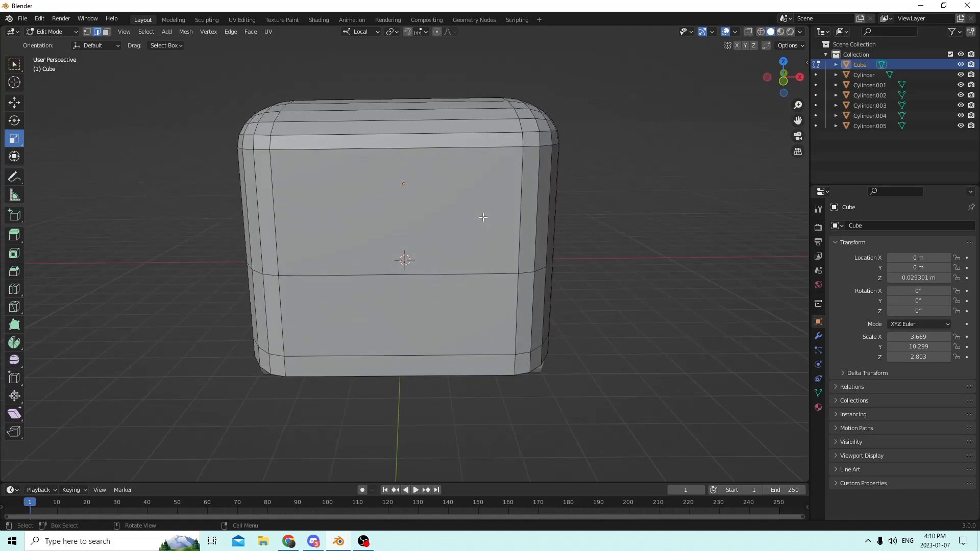
- Add a horizontal loop cut across the middle of the body's positive-Y end at a slide factor of about 0.095
middle_drag(623, 189, 520, 197)
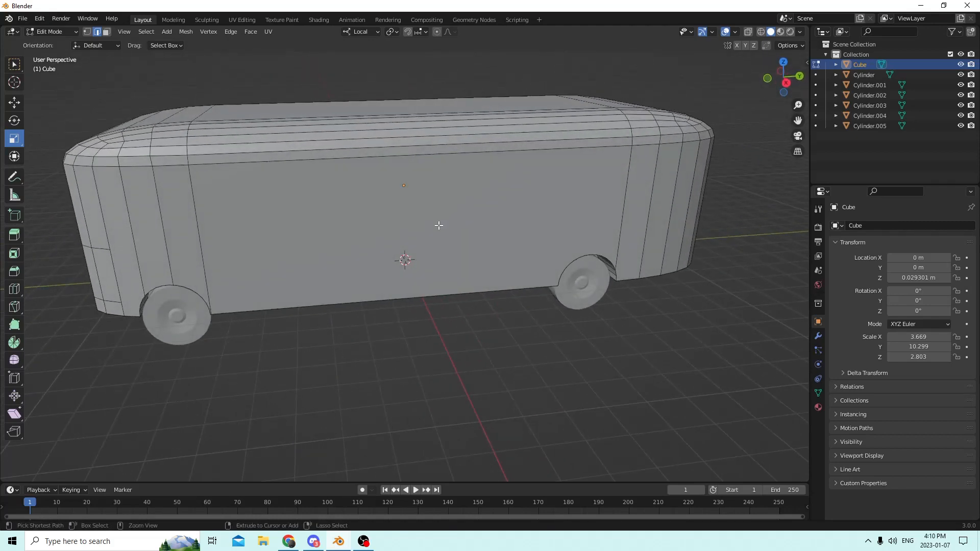
key(ctrl+r)
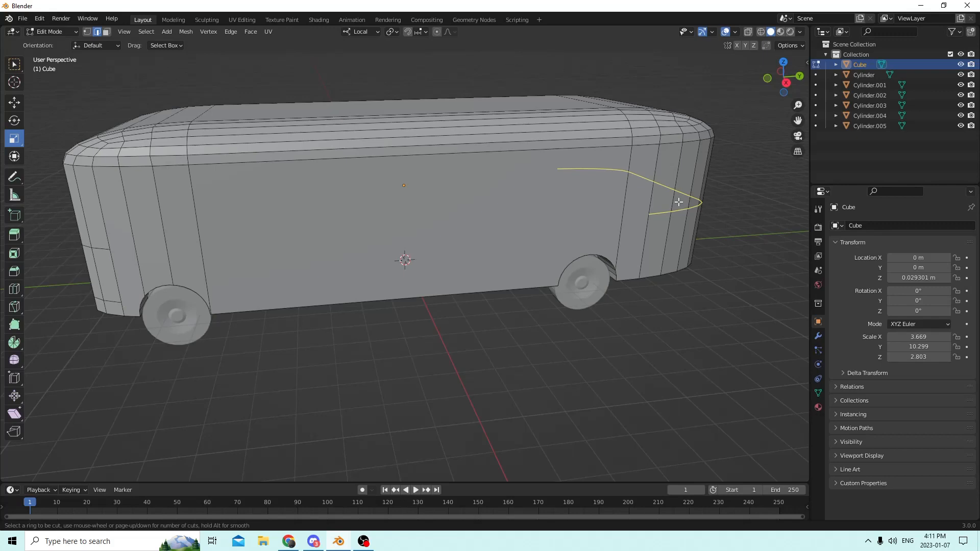
drag(678, 202, 672, 207)
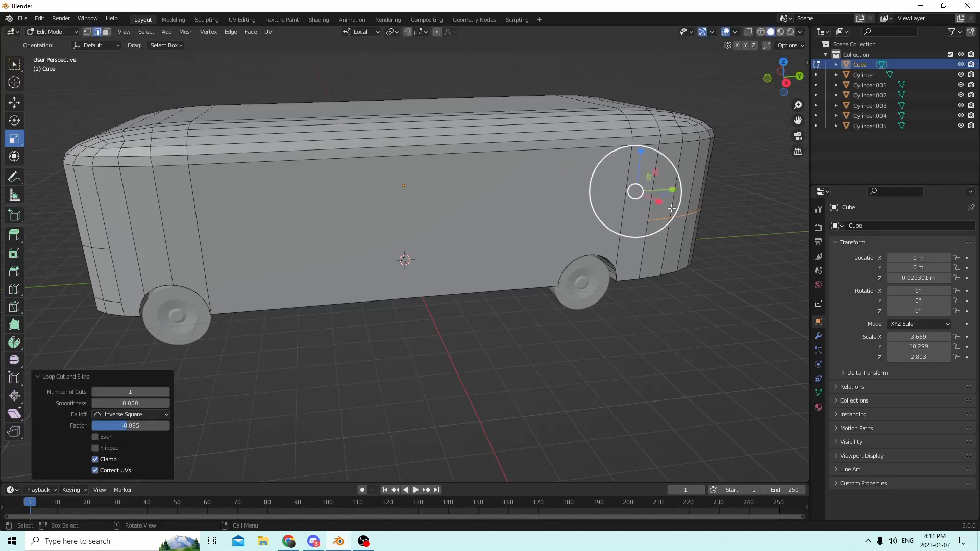
- Select the mid-height edge on the positive-X side of the negative-Y end, and undo adding the matching positive-Y edge to the selection
middle_drag(483, 221, 450, 204)
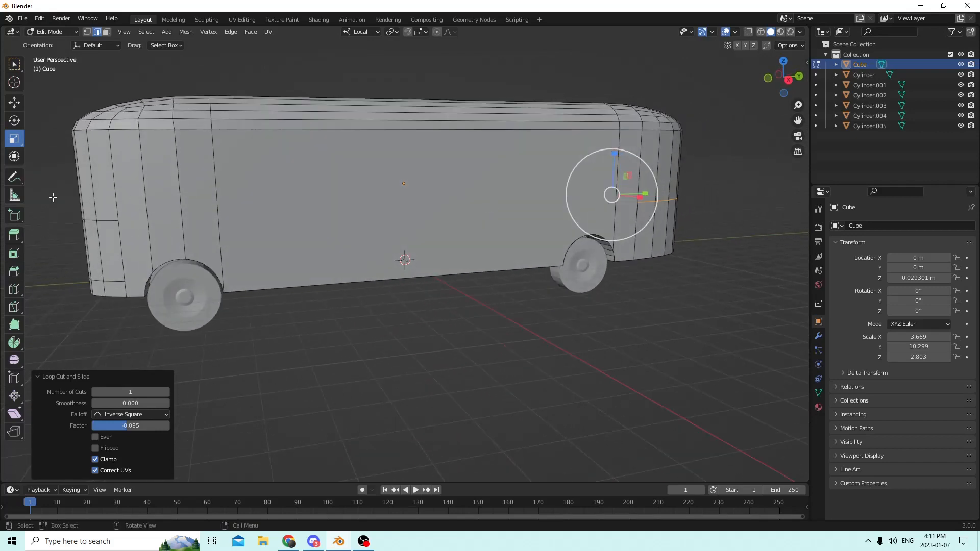
middle_drag(113, 228, 169, 240)
click(116, 224)
scroll(114, 223, up, 3)
scroll(185, 232, down, 4)
scroll(151, 245, up, 1)
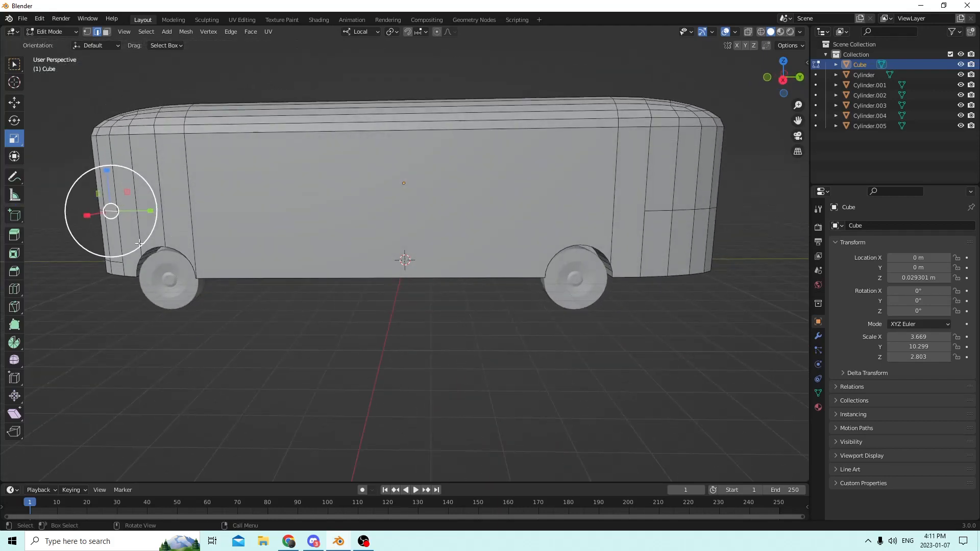
shift+click(652, 211)
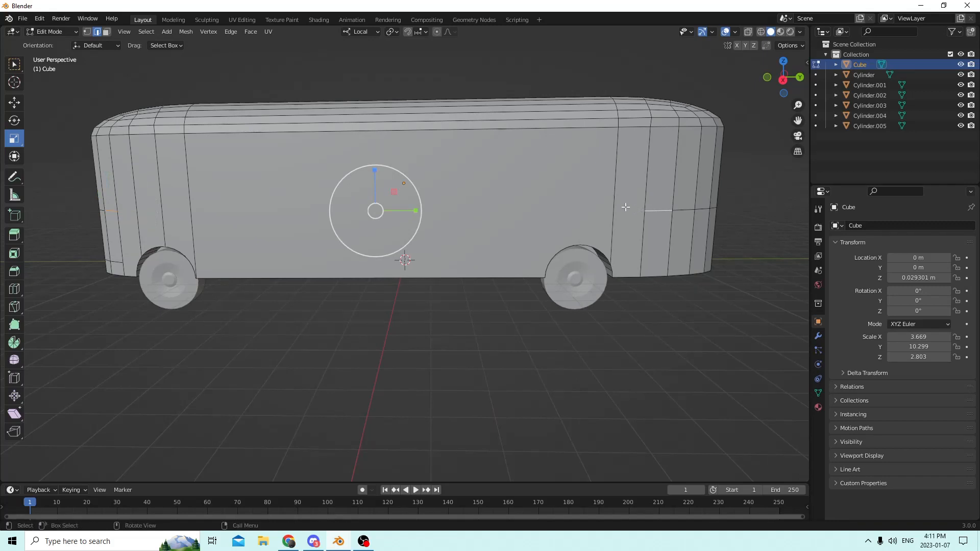
click(40, 20)
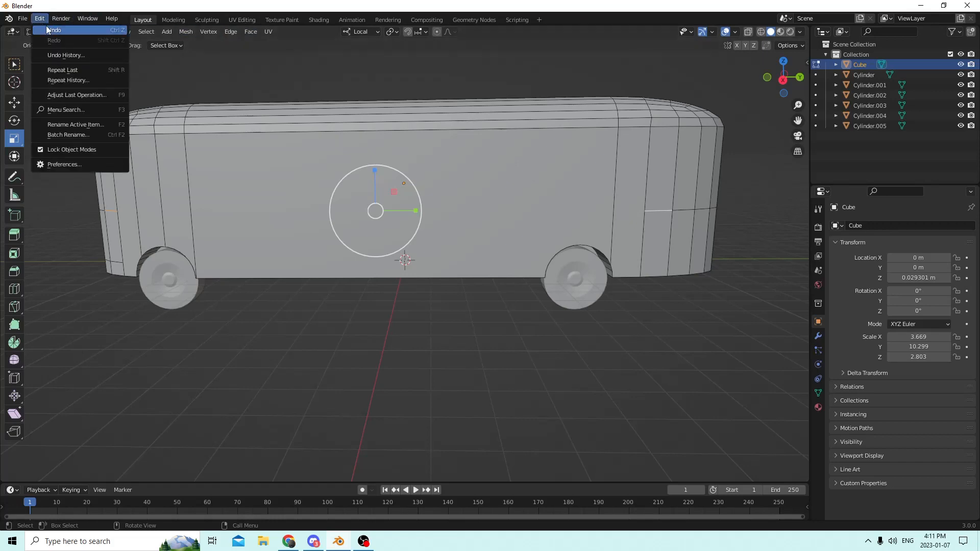
click(45, 29)
- In vertex selection mode, add the positive-Y end cut's last vertex and connect the two ends' mid-height cuts across the positive-X side
middle_drag(157, 106, 141, 40)
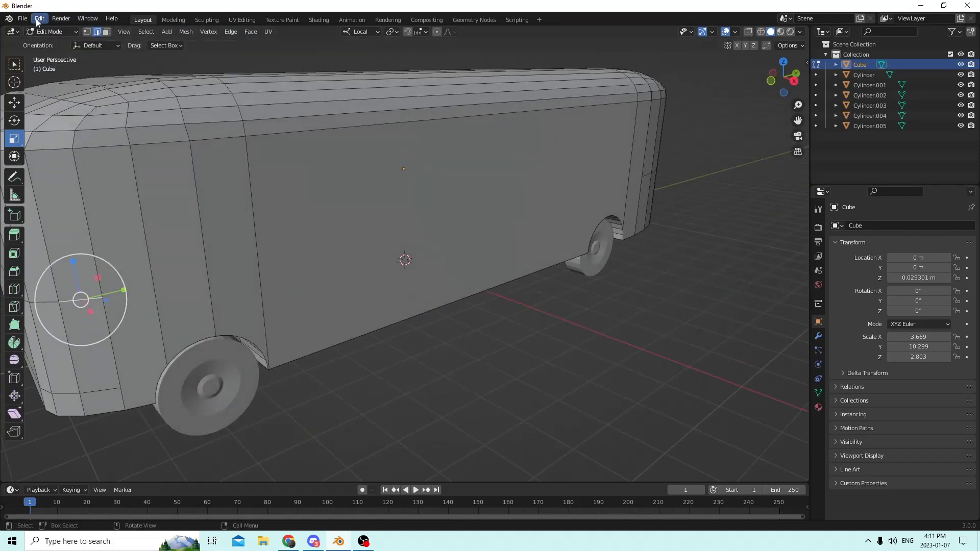
click(87, 32)
middle_drag(144, 197, 139, 196)
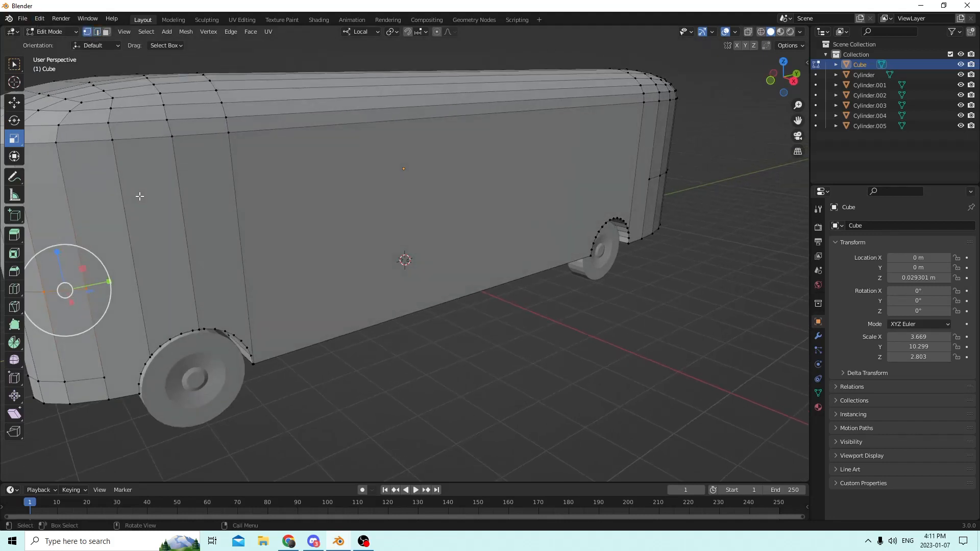
middle_drag(88, 288, 539, 202)
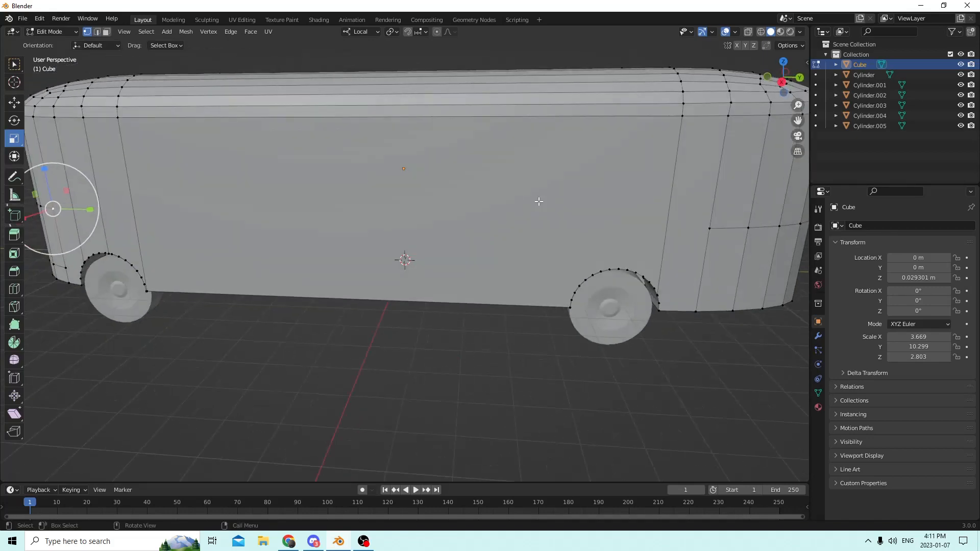
shift+click(709, 229)
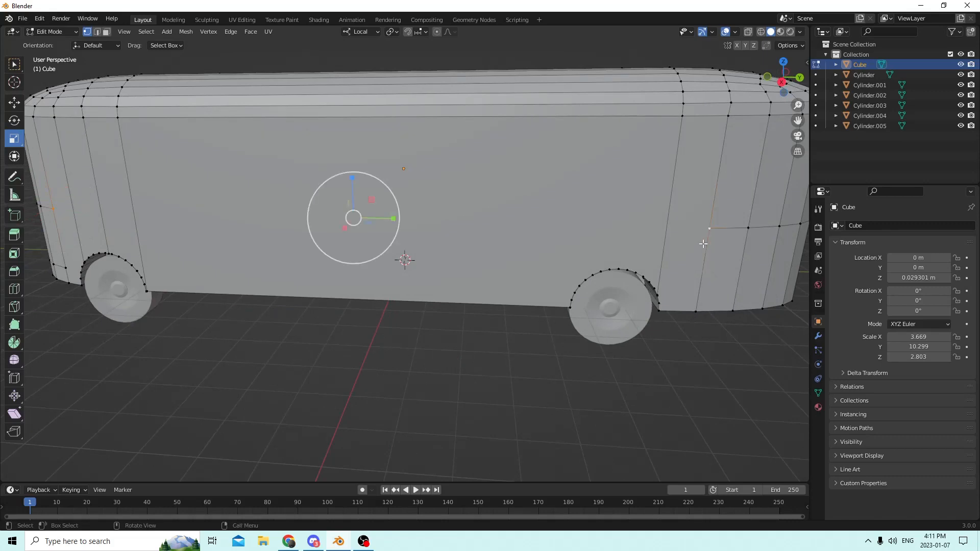
ctrl+click(698, 242)
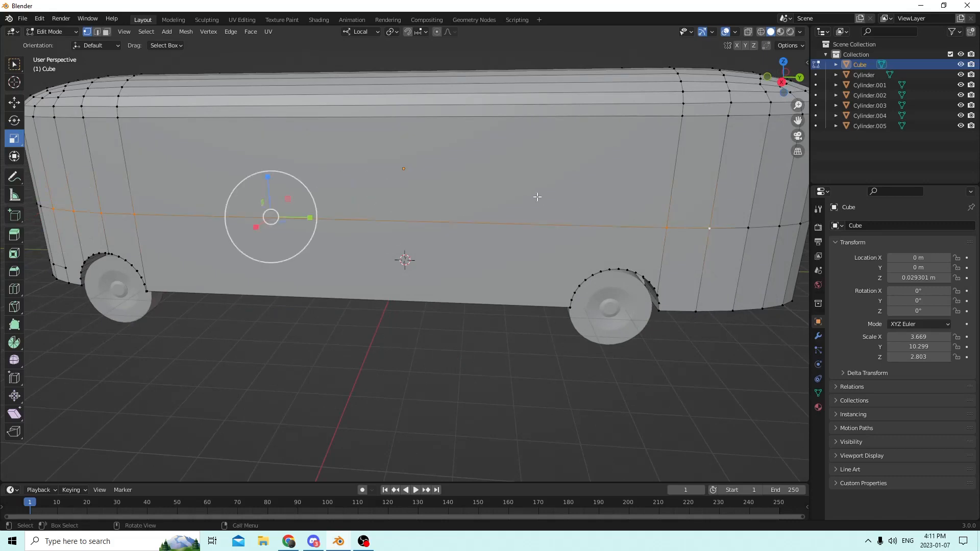
- Select the end vertices of both mid-height cuts on the negative-X side and connect them across the body
middle_drag(540, 204, 674, 277)
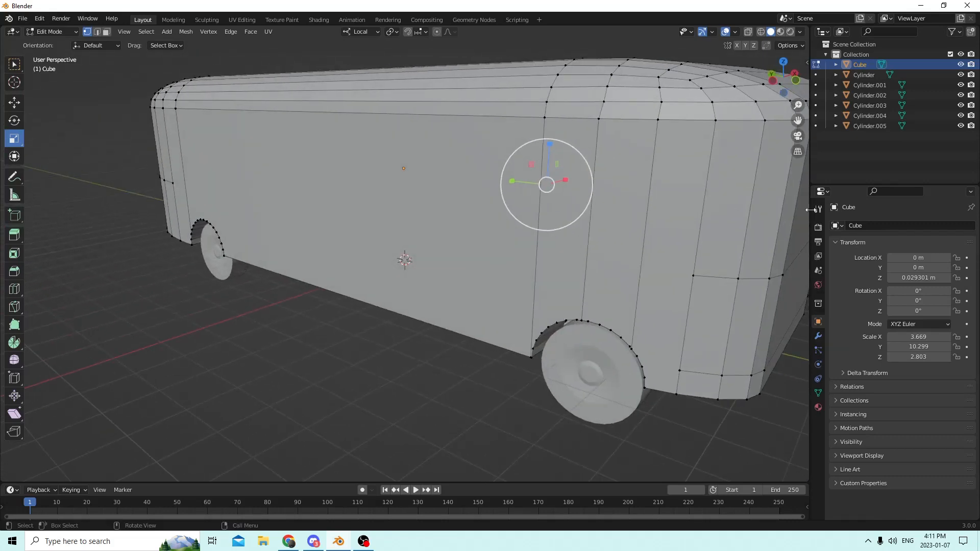
click(695, 274)
middle_drag(380, 233, 240, 276)
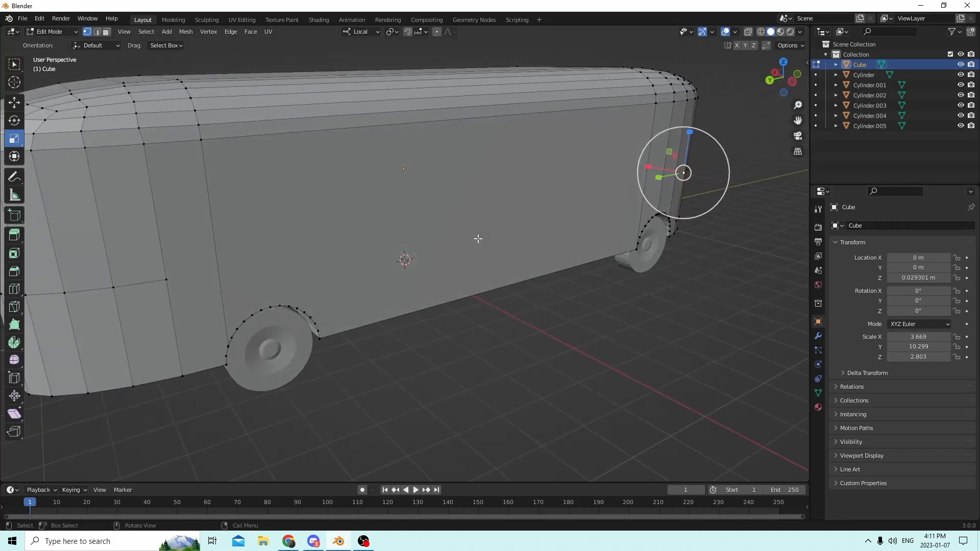
shift+click(163, 280)
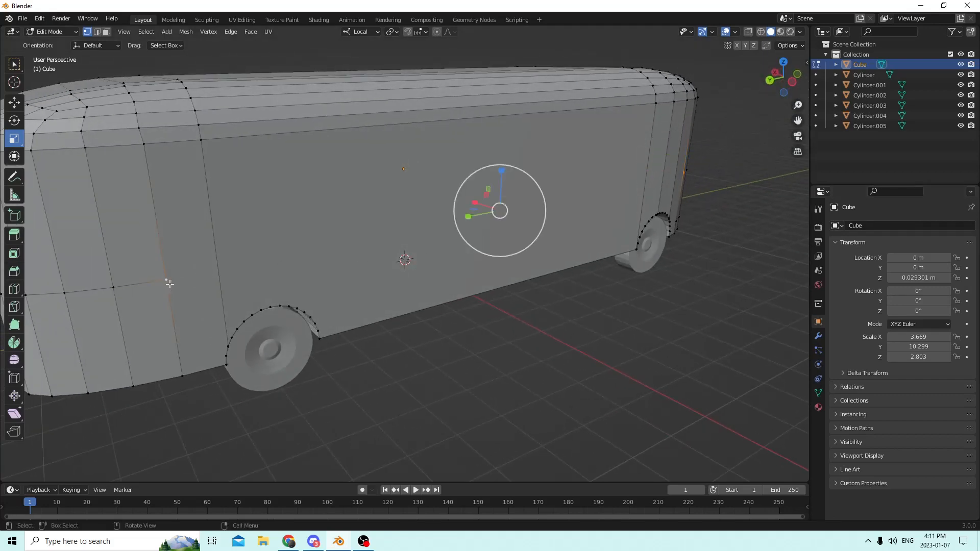
alt+click(169, 283)
middle_drag(304, 221, 256, 220)
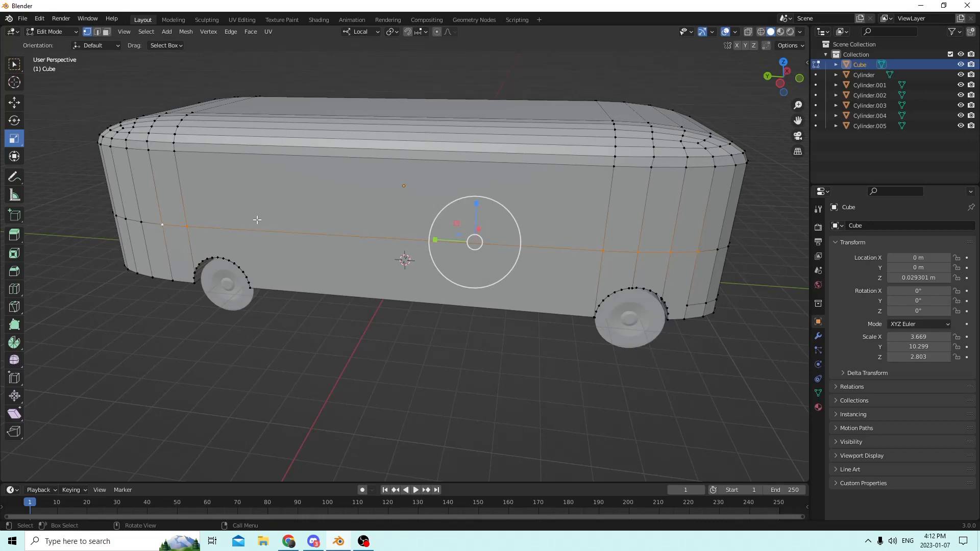
- Add five evenly spaced vertical loop cuts without sliding across the body's long middle section, above the mid-height line
middle_drag(699, 194, 637, 180)
key(ctrl+r)
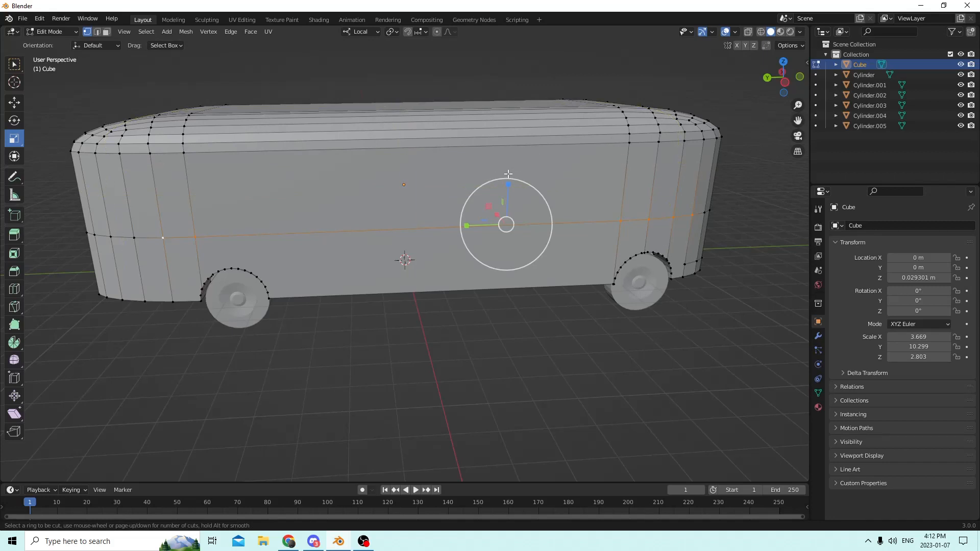
scroll(412, 161, up, 2)
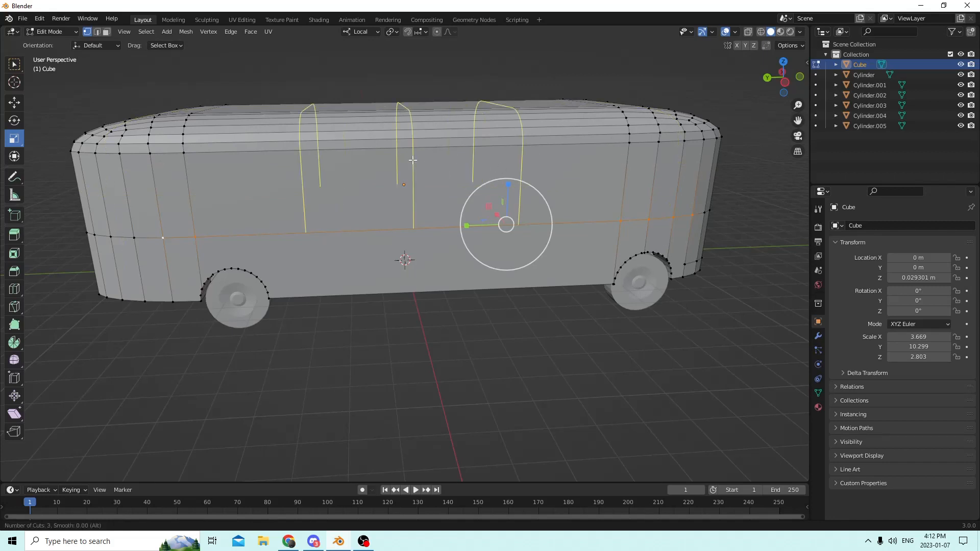
scroll(413, 160, up, 2)
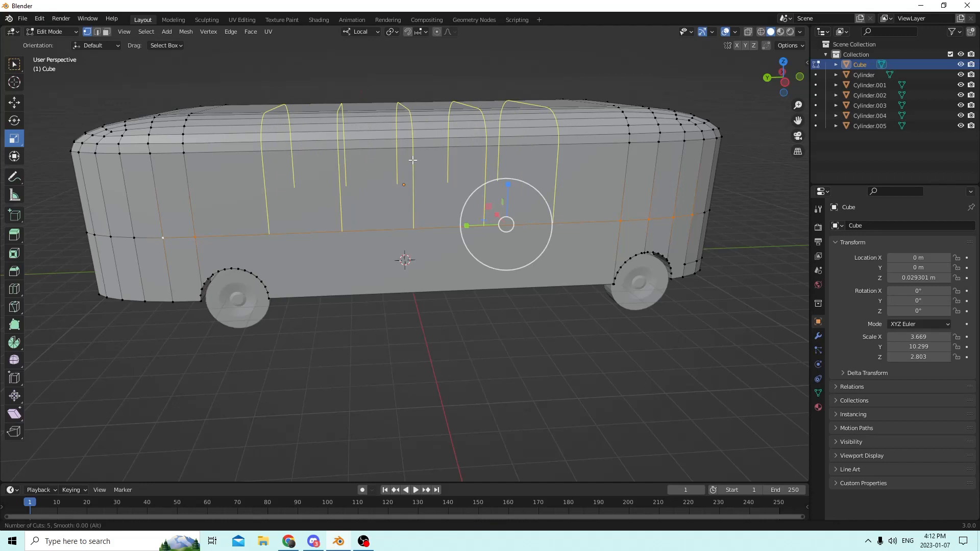
click(412, 161)
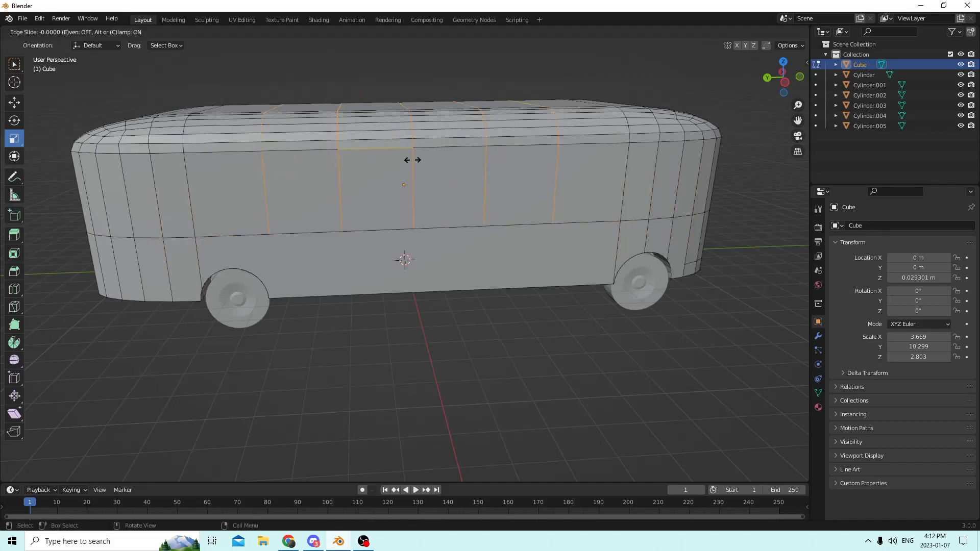
right_click(449, 160)
click(289, 91)
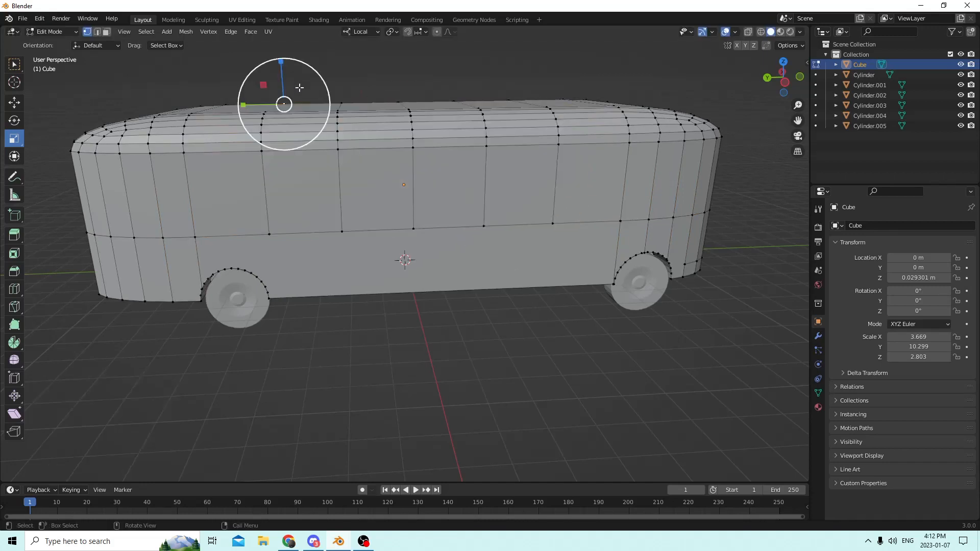
- Examine the body in Object Mode and Edit Mode, including the unfinished lower cut beside the negative-Y wheel arch on the negative-X side
middle_drag(289, 91, 659, 156)
key(Tab)
scroll(346, 162, up, 2)
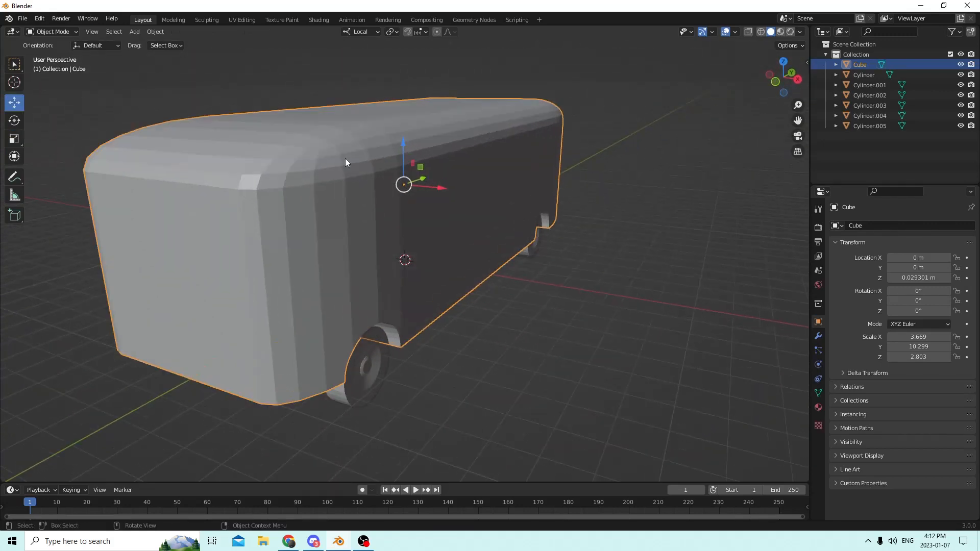
middle_drag(346, 160, 444, 161)
key(Tab)
middle_drag(518, 179, 636, 187)
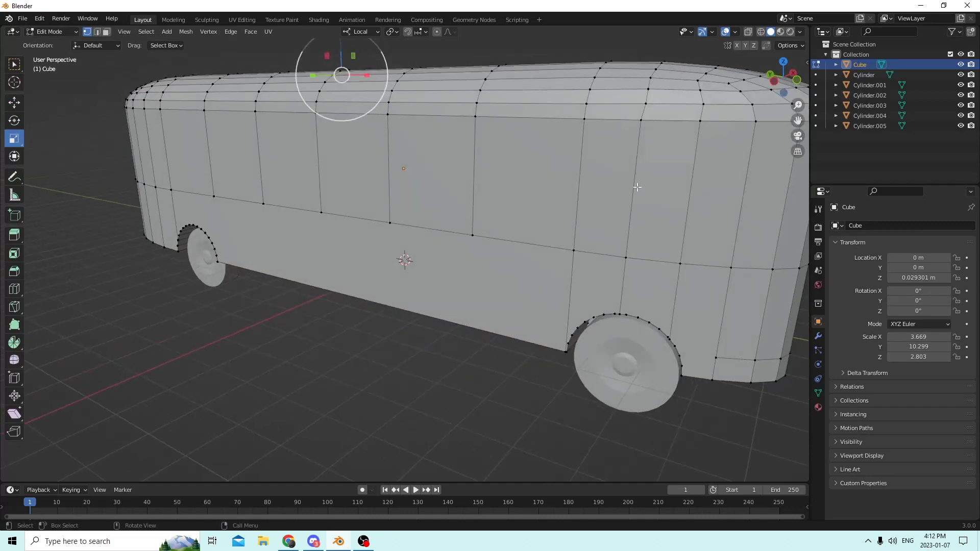
drag(798, 121, 659, 140)
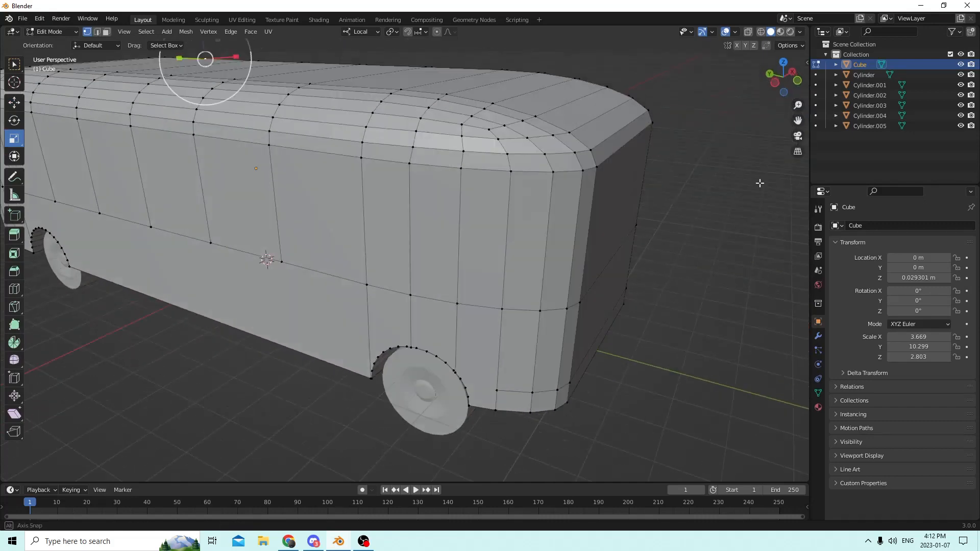
middle_drag(724, 164, 743, 148)
middle_drag(686, 192, 669, 162)
scroll(535, 234, up, 1)
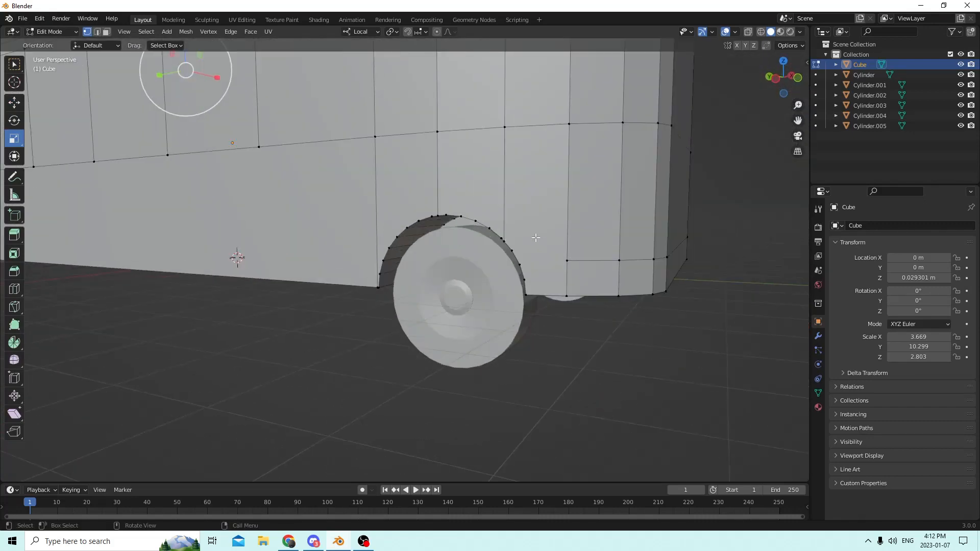
mouse_move(535, 240)
middle_down()
mouse_move(542, 269)
mouse_move(551, 260)
mouse_move(521, 234)
middle_up()
scroll(548, 258, down, 1)
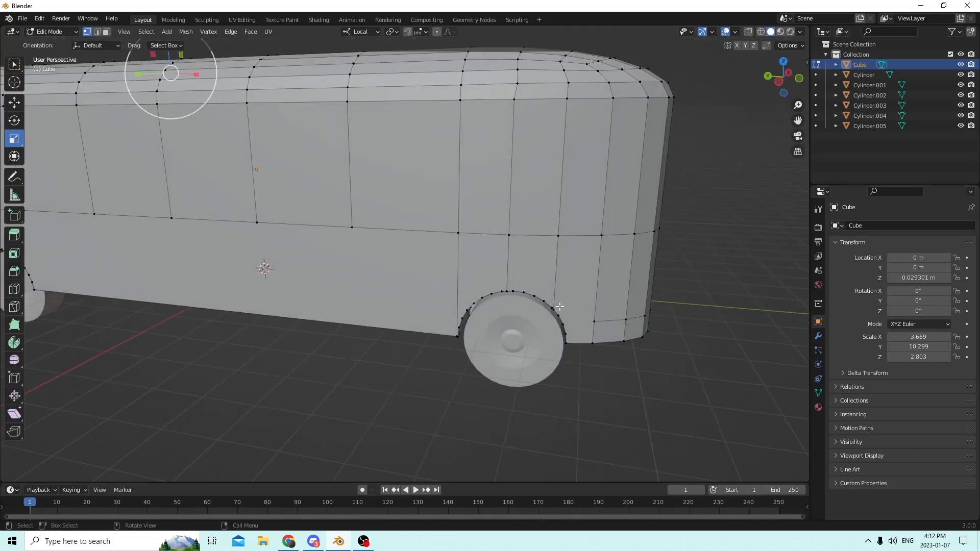
- Connect the lower cut's end vertex to the nearby wheel-arch vertex at the negative-Y end of the negative-X side
click(595, 323)
scroll(564, 296, up, 2)
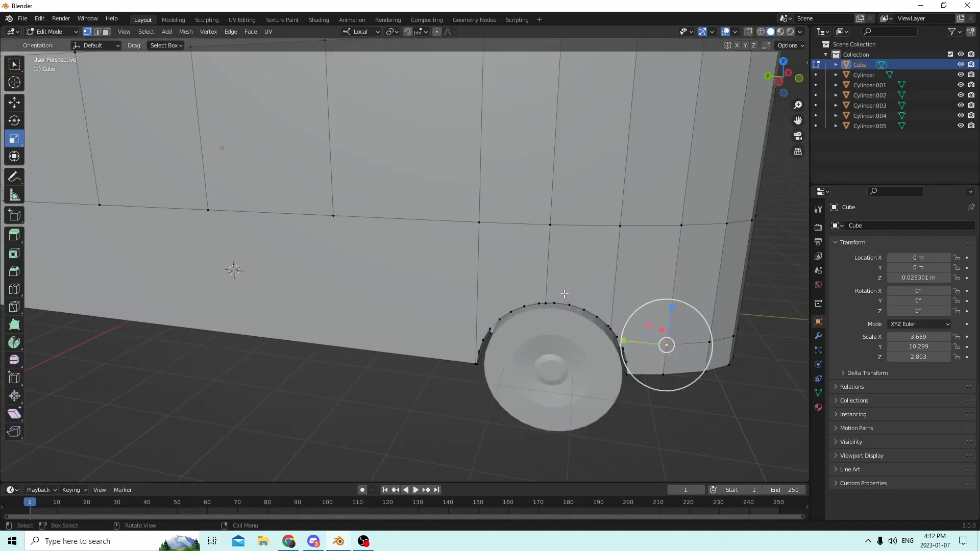
middle_drag(565, 296, 554, 282)
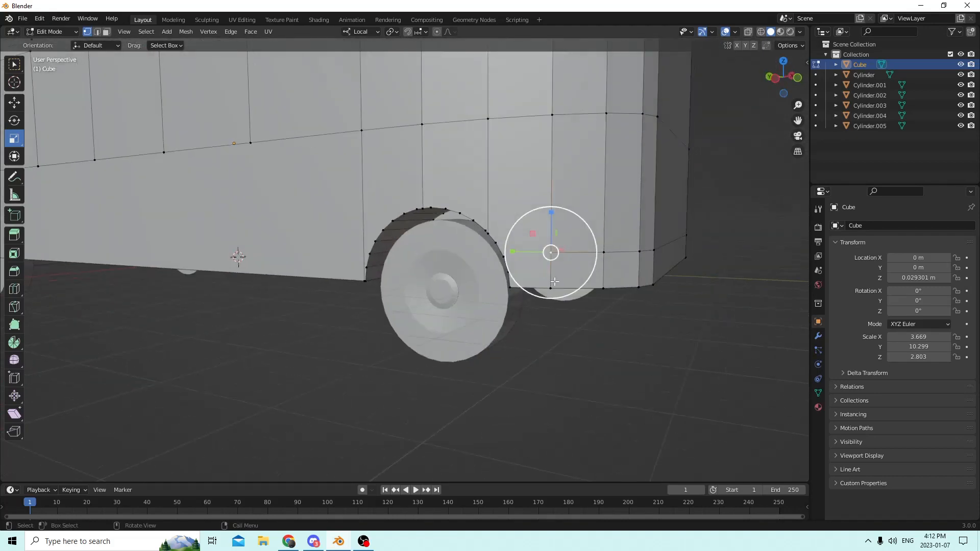
shift+click(504, 256)
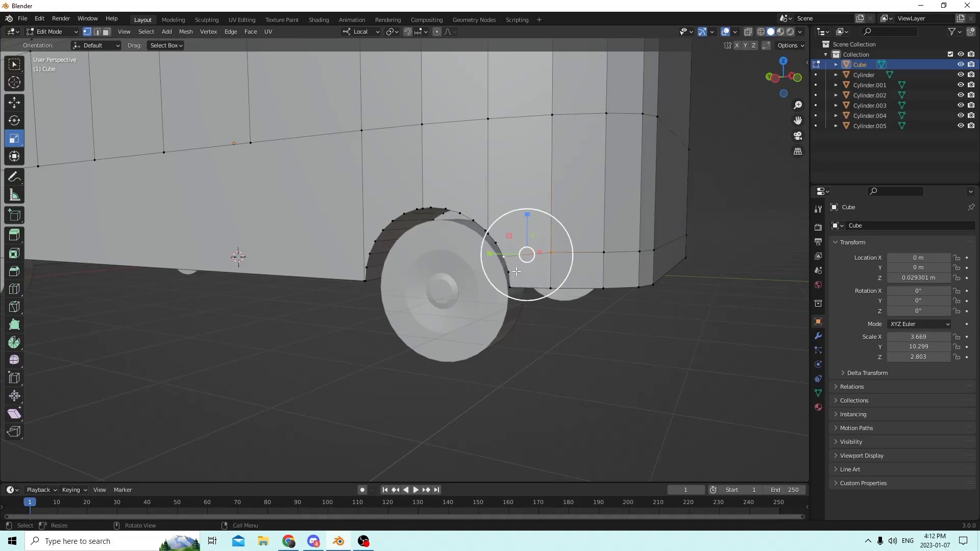
- Select only the connected wheel-arch vertex and move it up about 0.0006 m along local Z
click(504, 256)
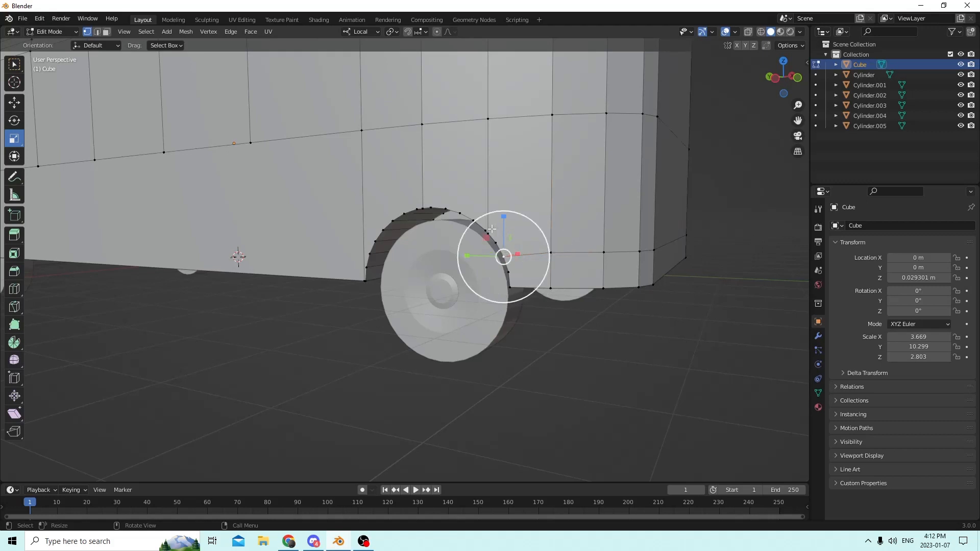
click(14, 102)
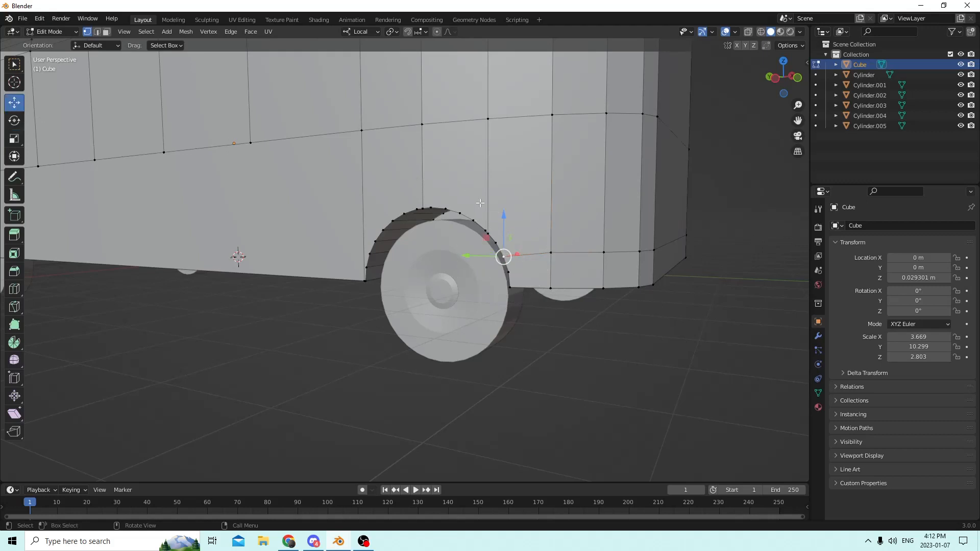
drag(502, 215, 501, 207)
- Examine the adjusted vertex and new edge around the wheel arch in both Object Mode and Edit Mode
scroll(495, 208, up, 4)
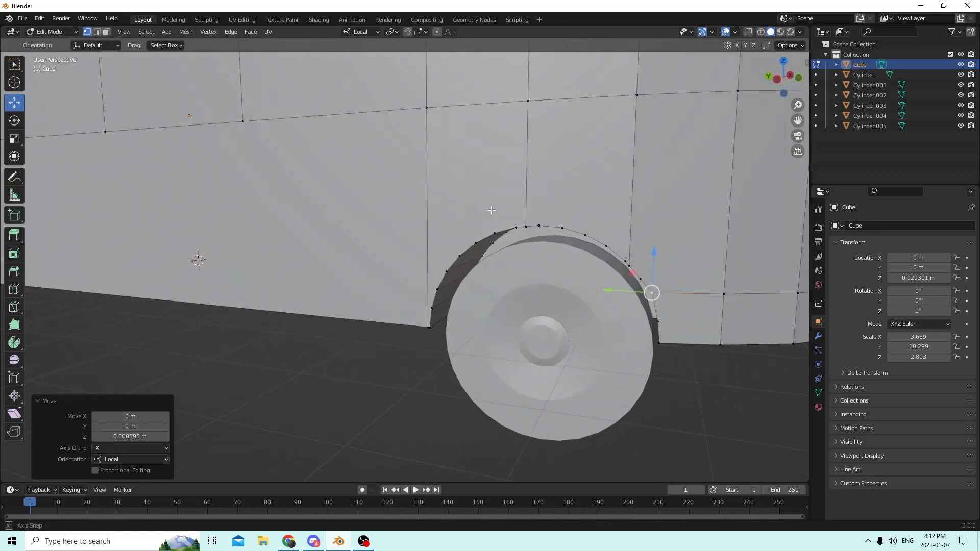
scroll(491, 209, down, 3)
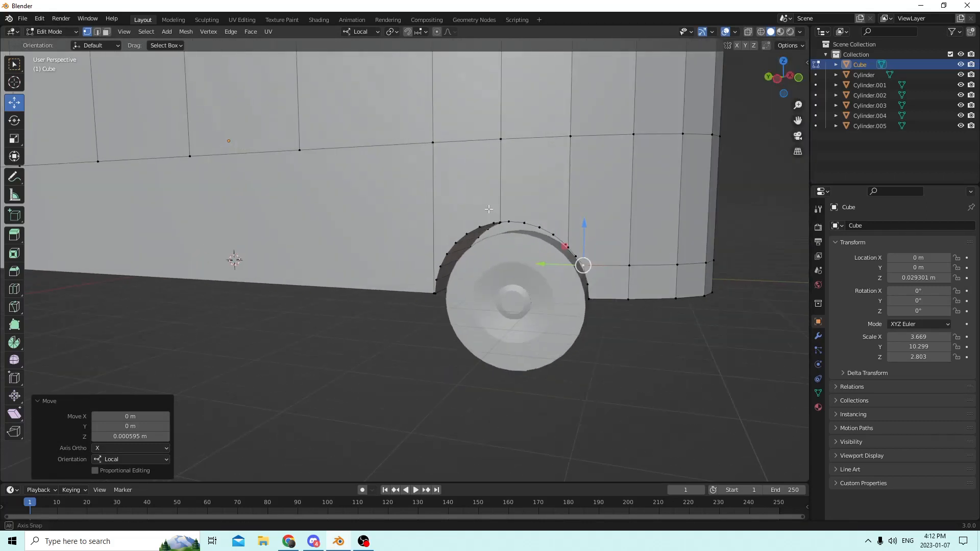
key(Tab)
middle_drag(699, 384, 672, 377)
key(Tab)
scroll(688, 367, down, 2)
scroll(686, 368, up, 2)
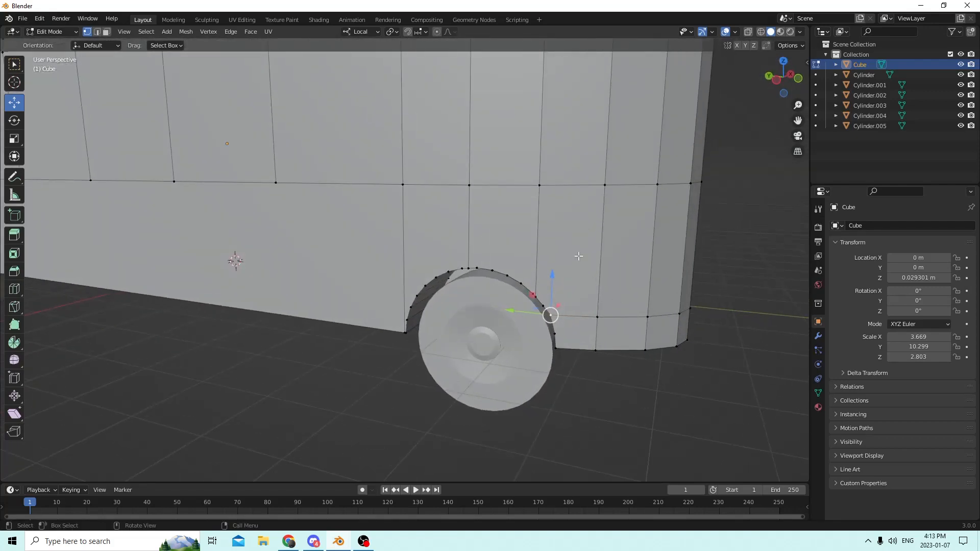
scroll(578, 256, down, 4)
middle_drag(578, 256, 620, 282)
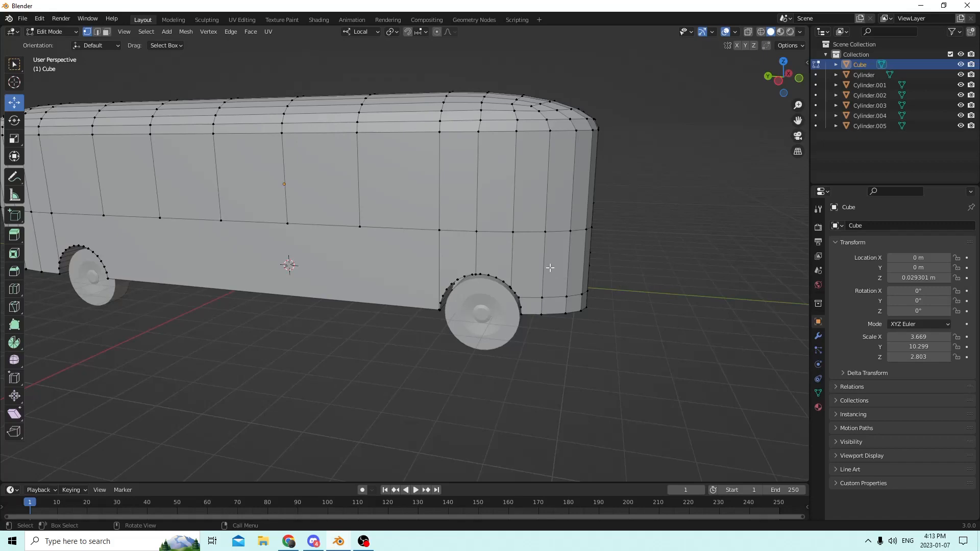
- Try a single centered loop cut across the lower side of the body between the wheel arches, and undo it
middle_drag(550, 267, 547, 306)
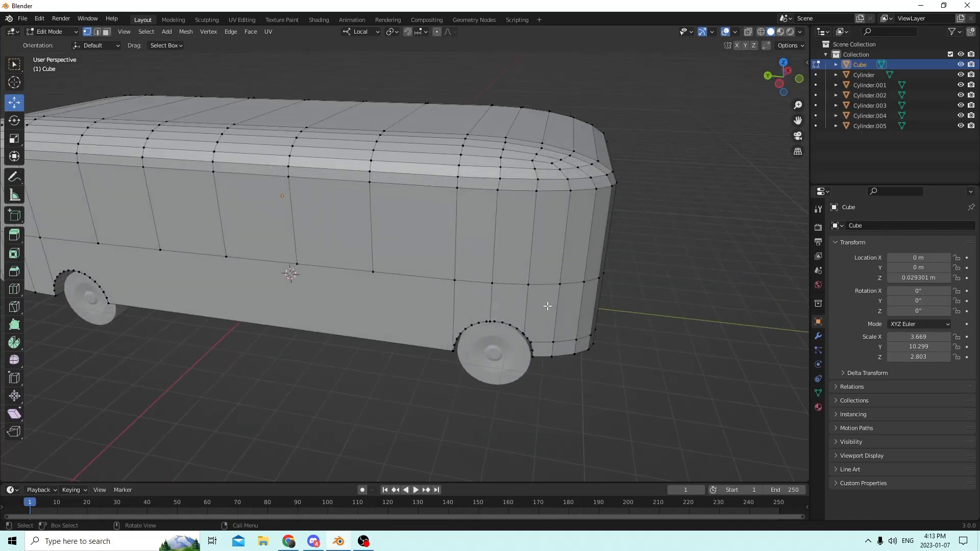
scroll(597, 314, up, 3)
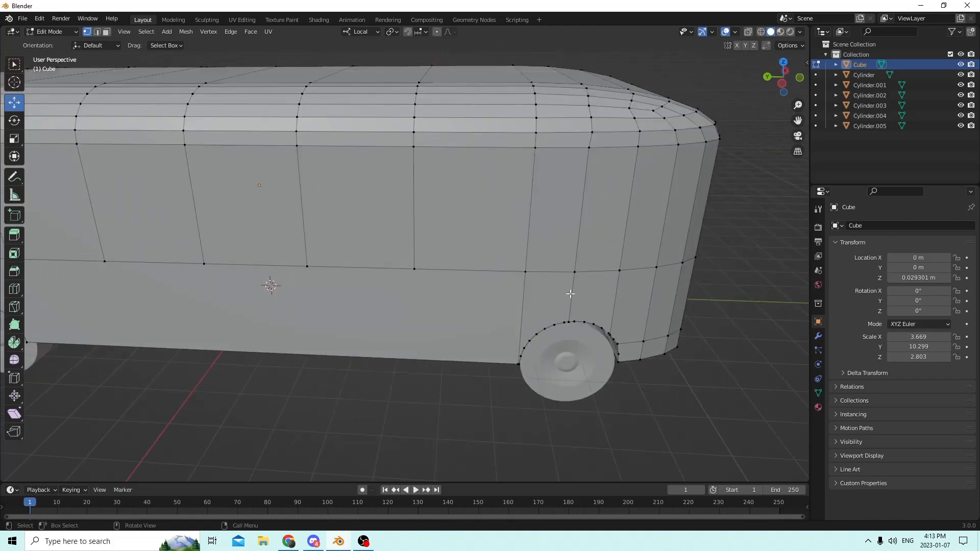
middle_drag(570, 293, 485, 259)
key(Tab)
key(Tab)
key(ctrl+r)
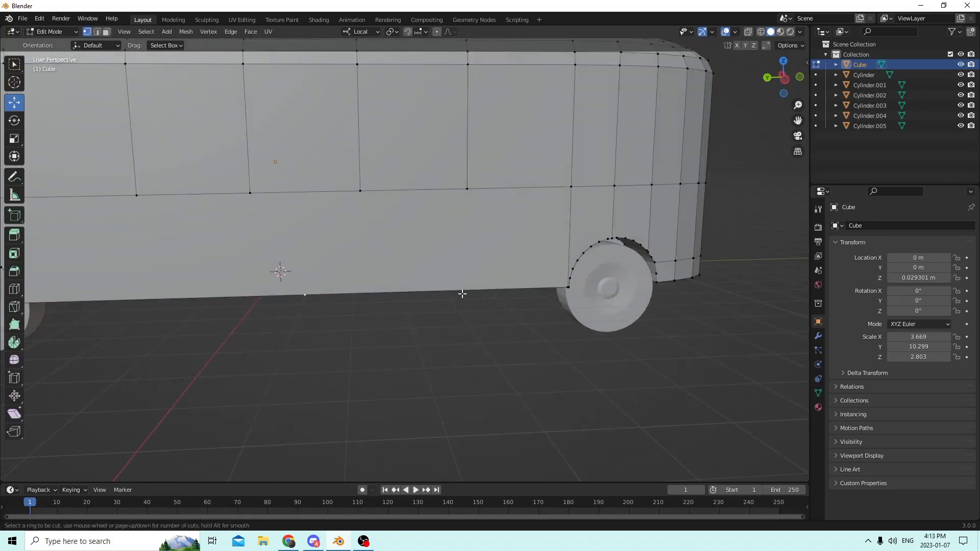
click(491, 290)
right_click(490, 290)
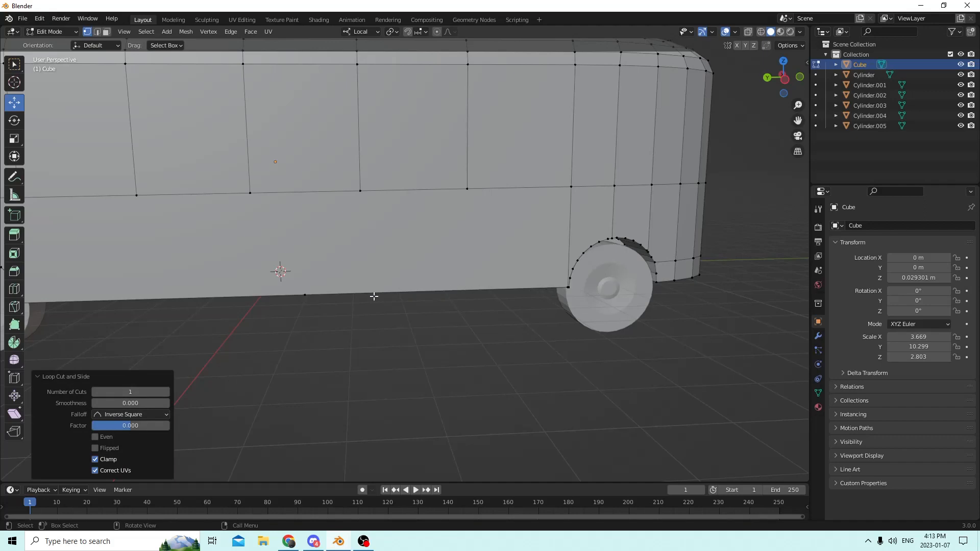
middle_drag(467, 310, 470, 283)
middle_drag(361, 236, 347, 248)
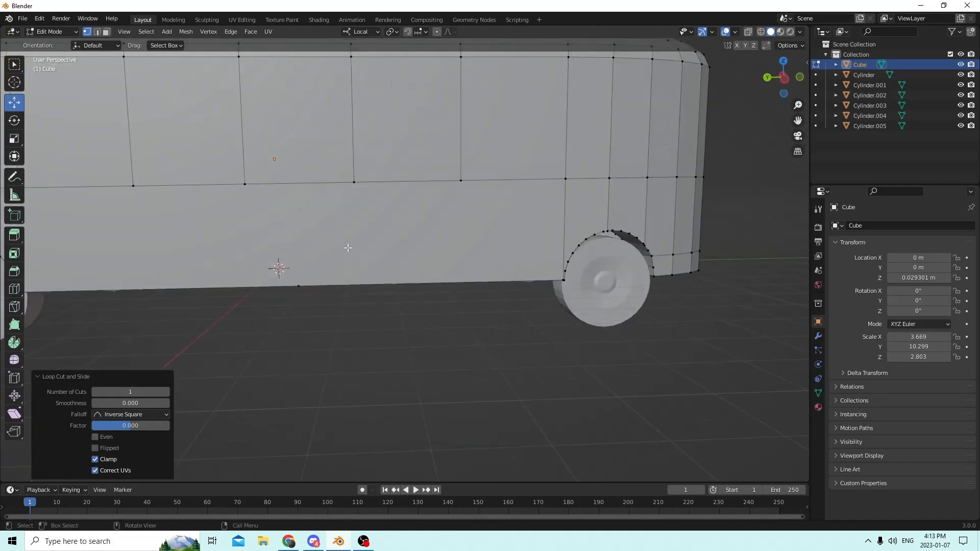
click(40, 19)
click(54, 31)
- Switch the body mesh to edge selection for work on its lower side and underside
middle_drag(219, 128, 176, 108)
click(98, 31)
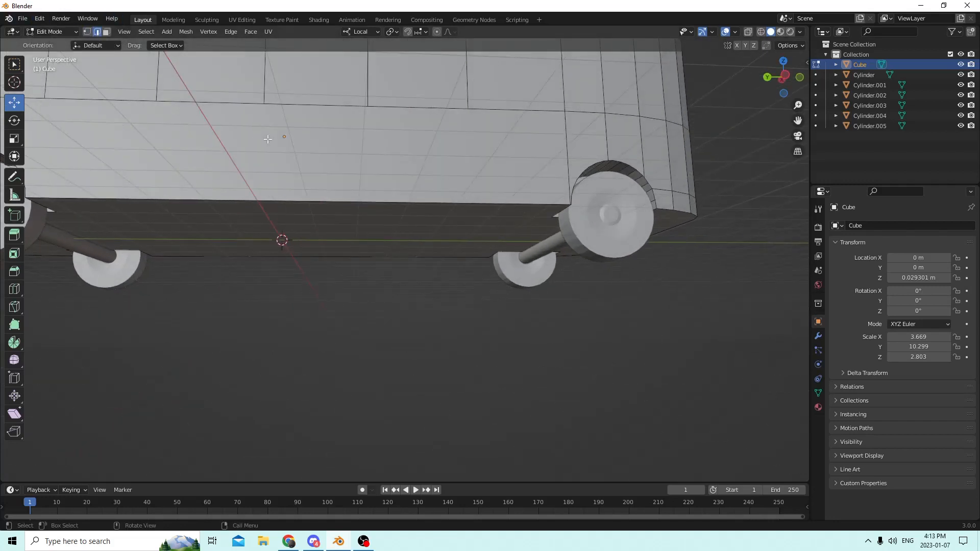
- Try a single loop cut across the lower edge of the bus side, and undo it
key(ctrl+r)
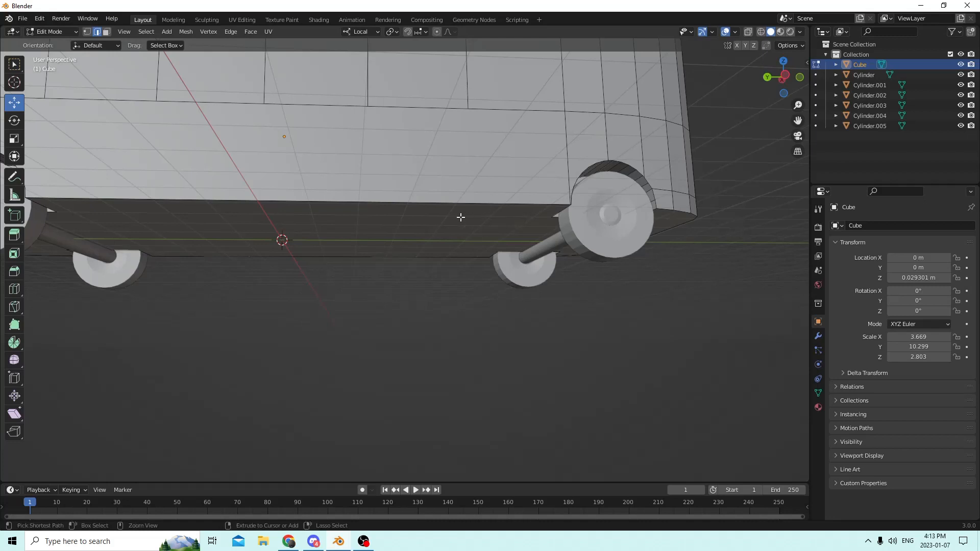
click(418, 202)
right_click(418, 202)
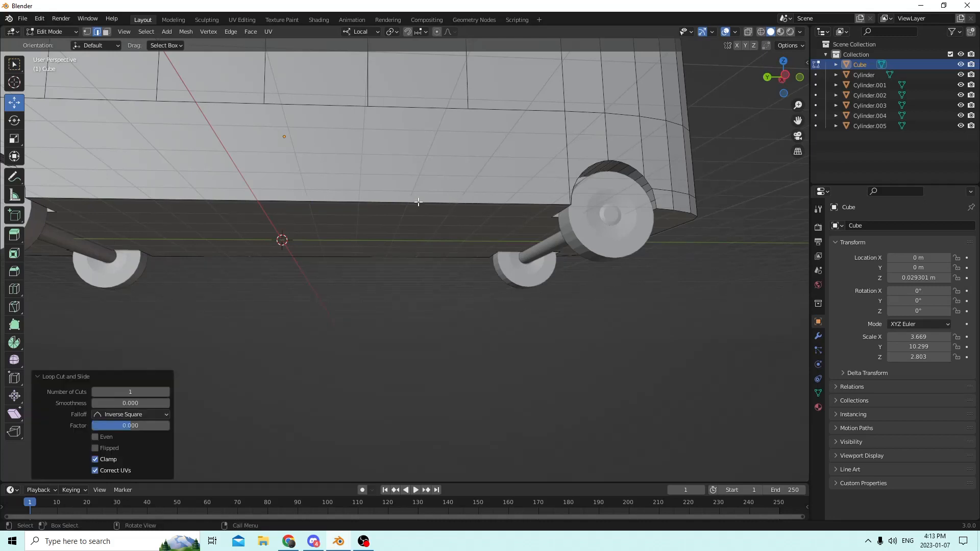
right_click(342, 190)
middle_drag(645, 172, 493, 189)
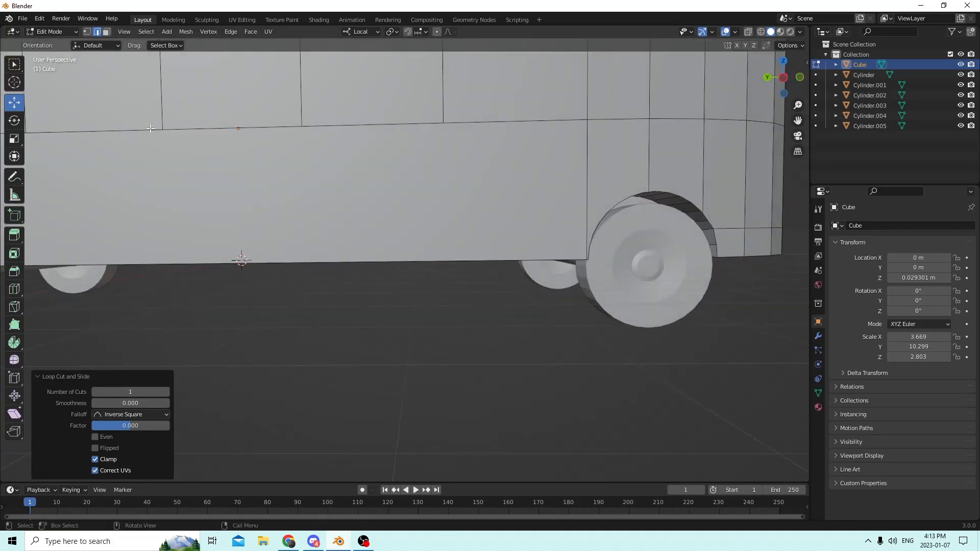
middle_drag(151, 128, 185, 137)
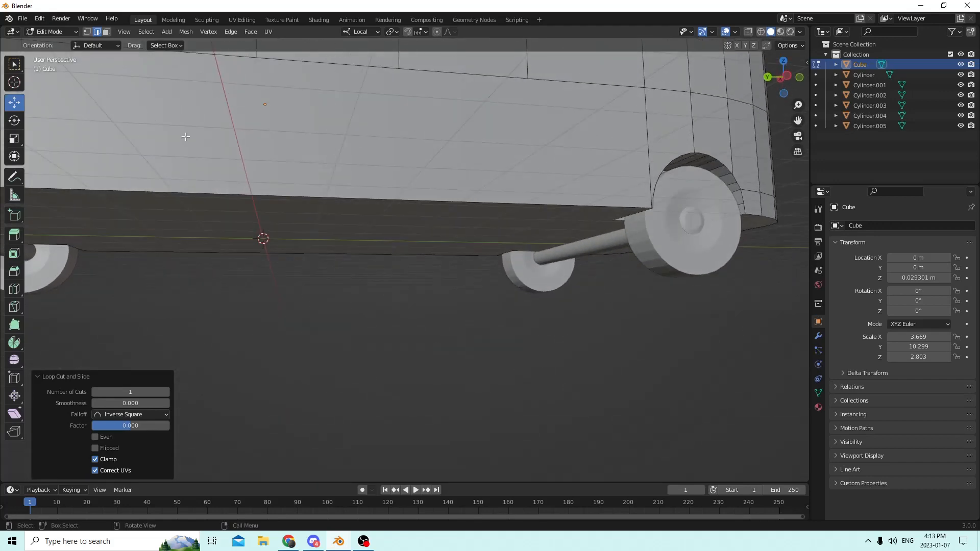
click(39, 19)
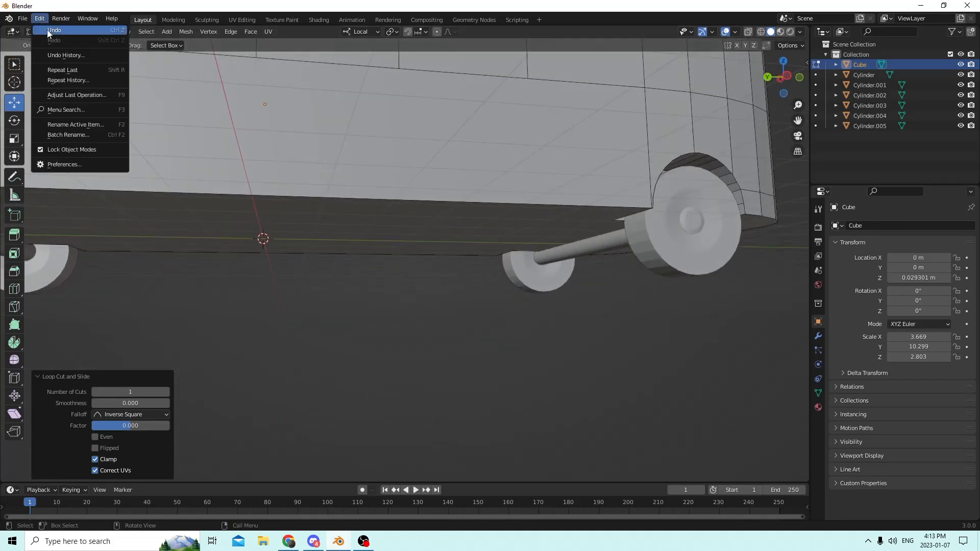
click(48, 23)
- Add a single centred loop cut across the lower edge of the bus side
key(ctrl+r)
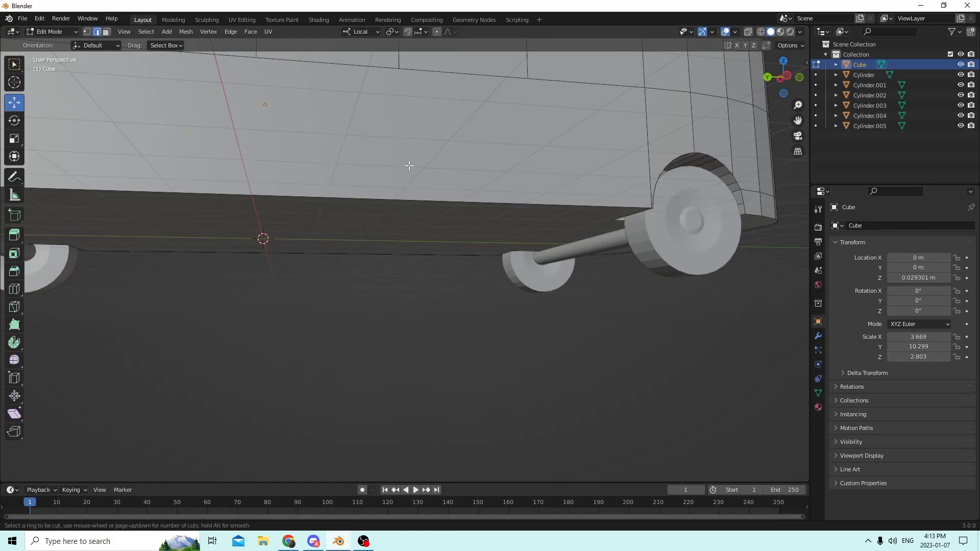
click(324, 196)
right_click(324, 197)
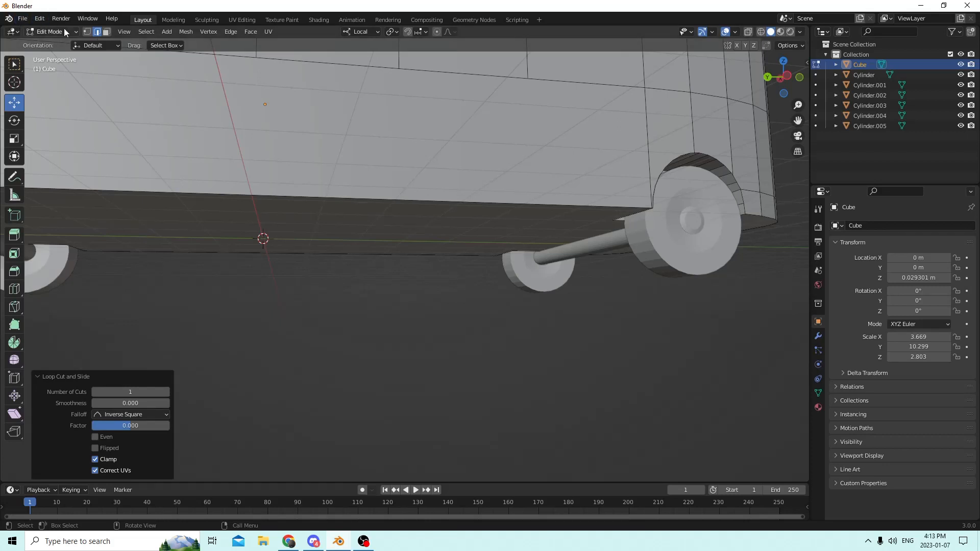
- Move the new lower-edge vertex along Y until it sits below the window divider nearest the -Y wheel
click(86, 31)
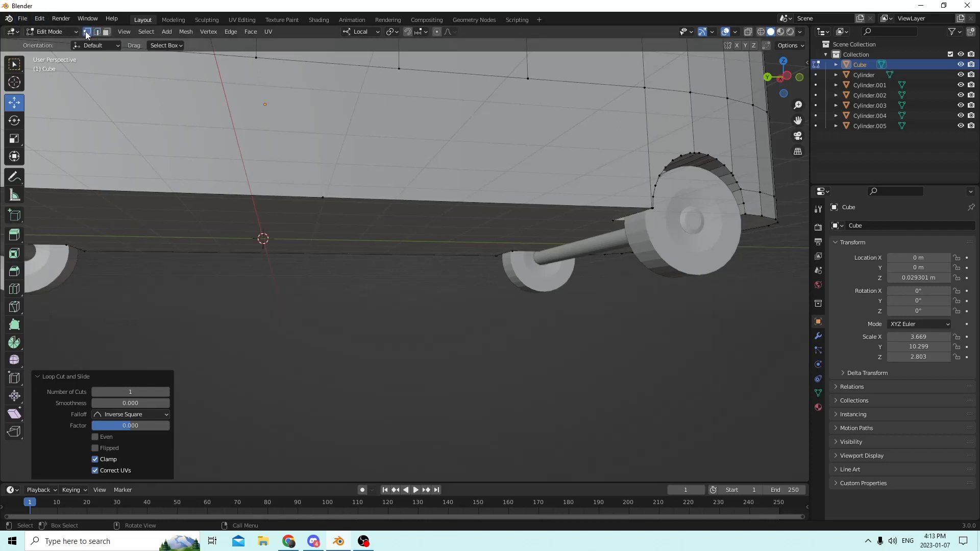
click(320, 197)
middle_drag(416, 118, 388, 145)
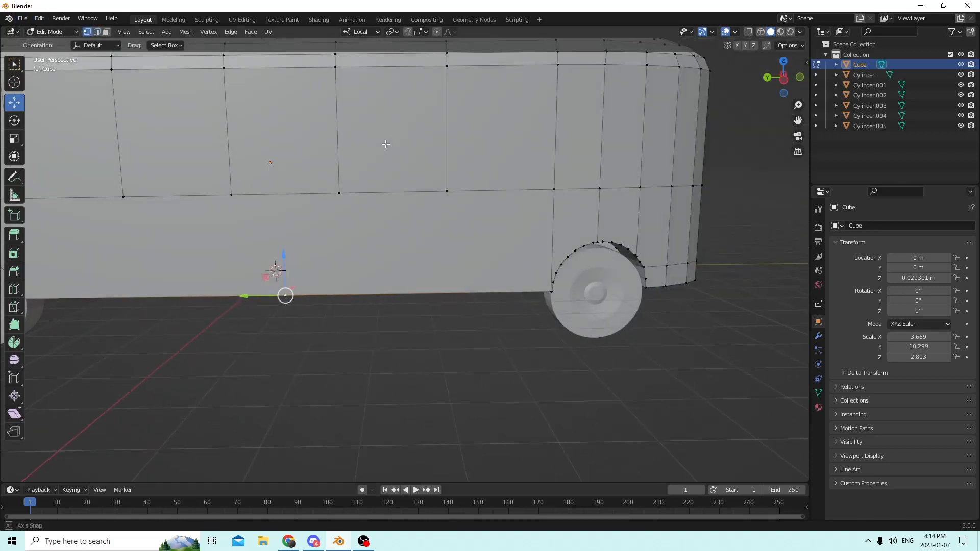
drag(245, 296, 417, 296)
middle_drag(442, 231, 444, 226)
drag(412, 286, 405, 286)
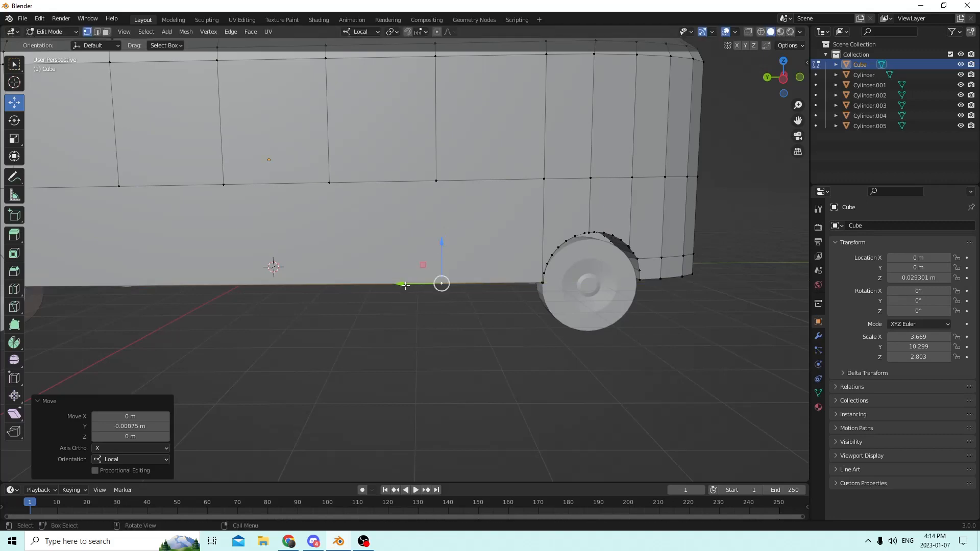
- Connect the lower-edge vertex to the window-line vertex above it with a new edge
shift+click(436, 181)
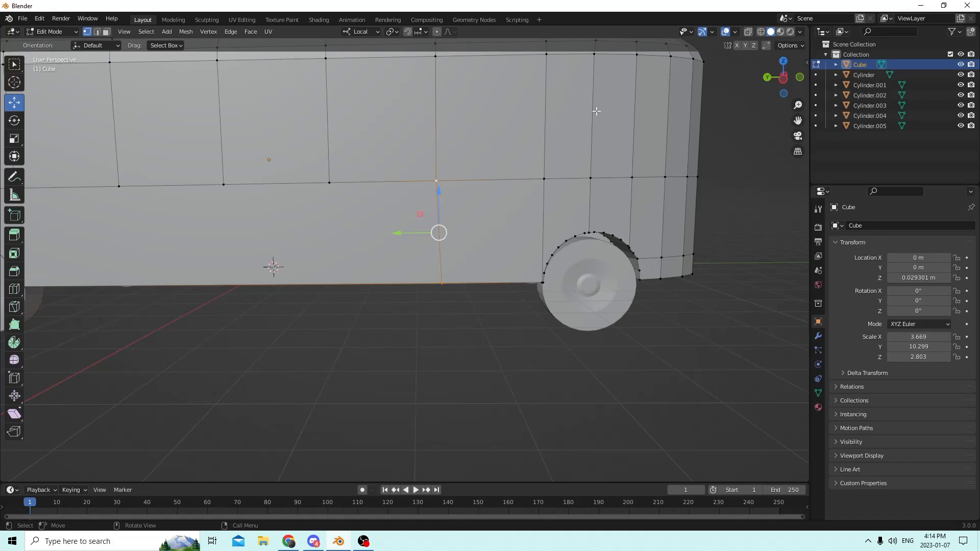
middle_drag(596, 111, 592, 133)
scroll(599, 147, up, 2)
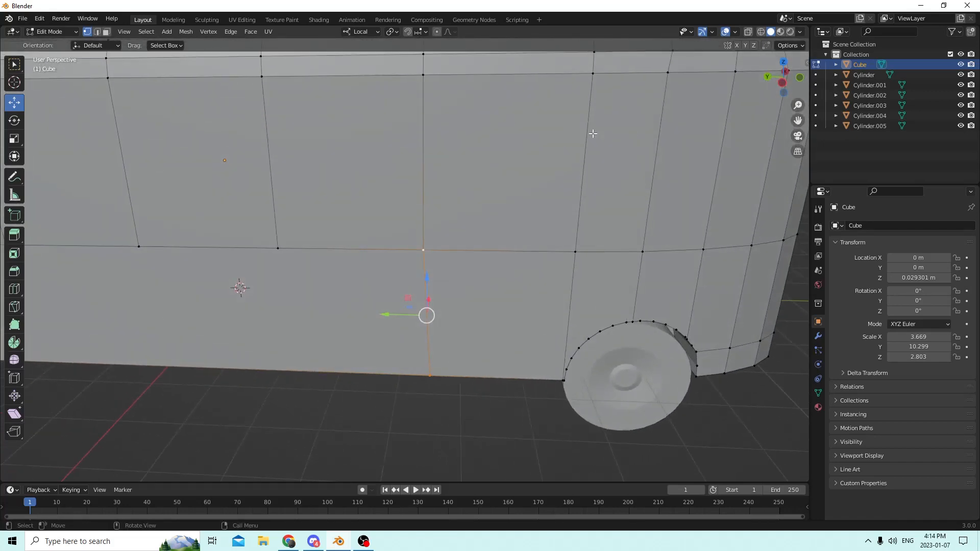
scroll(592, 134, down, 3)
- Nudge the lower vertex of the new edge by 0.00065 m along Y to straighten the edge, and deselect it
click(435, 325)
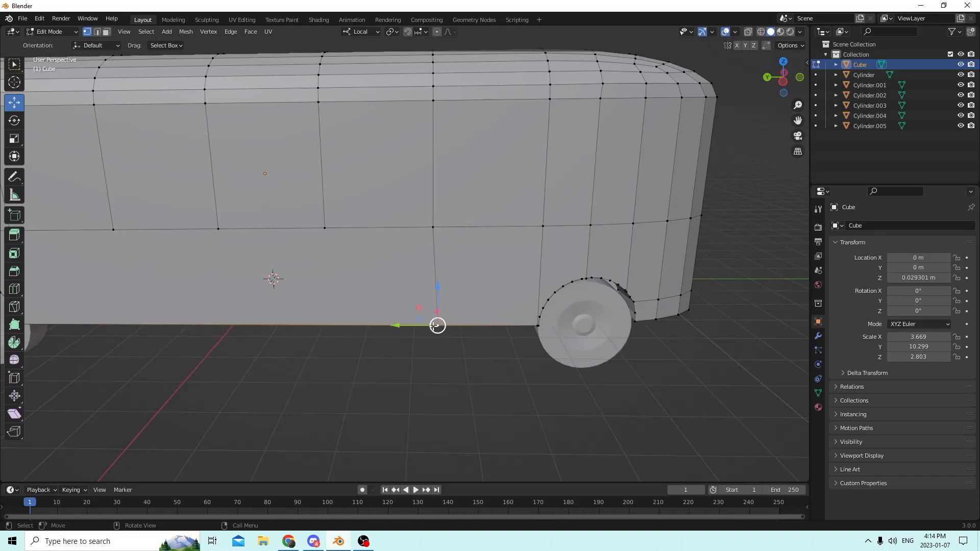
drag(396, 325, 391, 326)
middle_drag(444, 250, 442, 230)
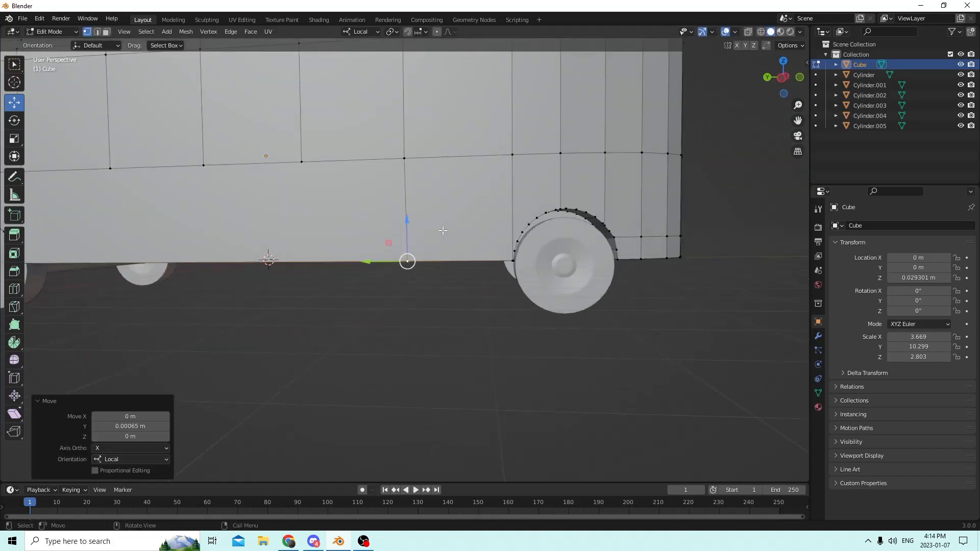
mouse_move(516, 172)
middle_down()
mouse_move(510, 184)
mouse_move(498, 174)
middle_up()
click(481, 152)
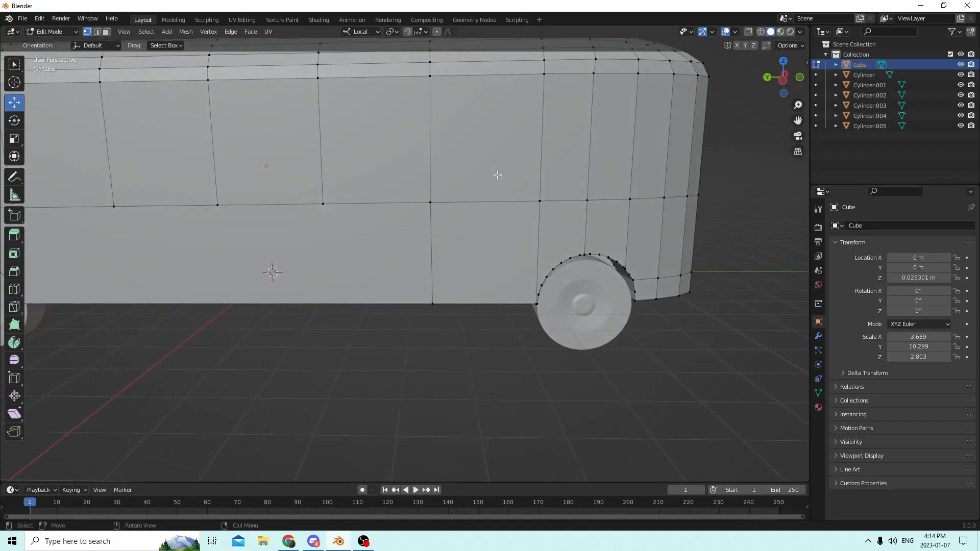
- Switch to face selection and select the six window faces along this side of the bus
click(97, 31)
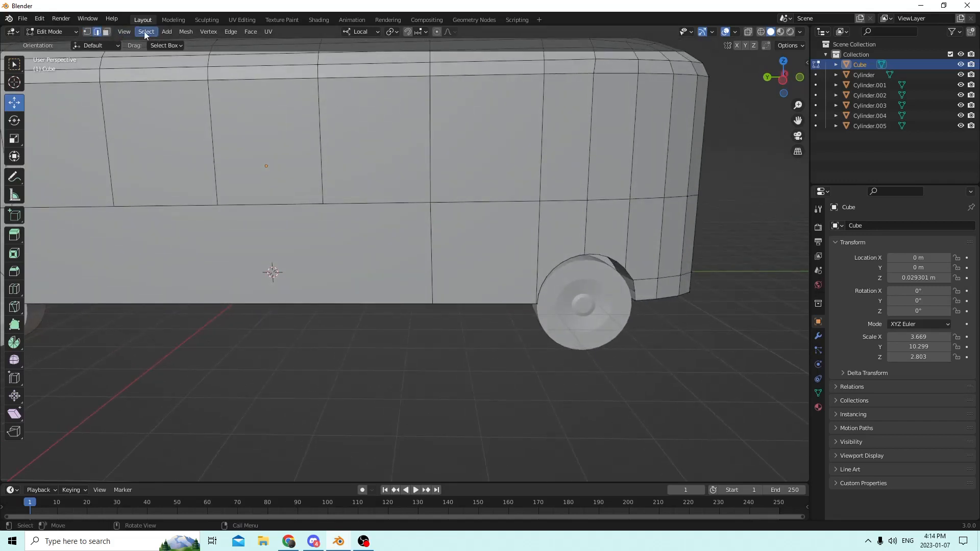
click(106, 32)
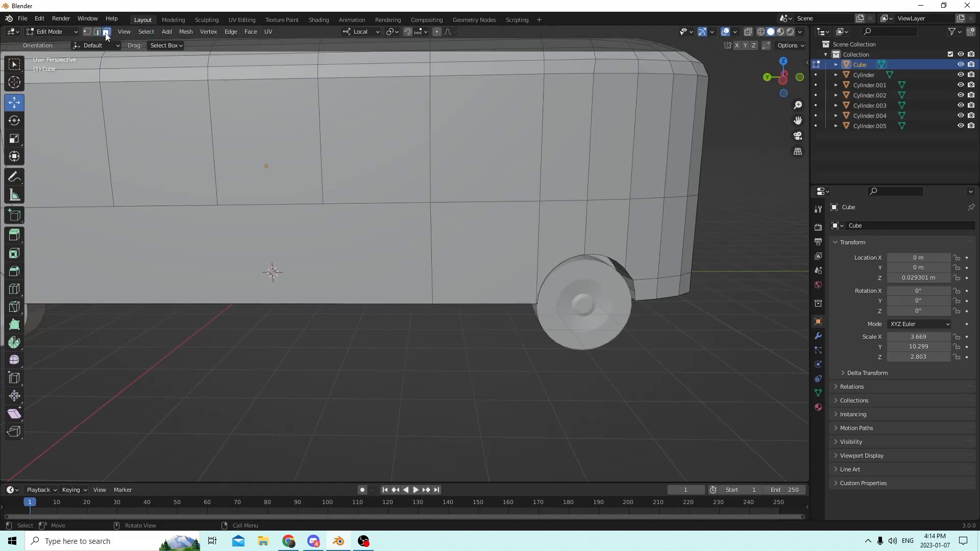
click(486, 158)
shift+click(357, 147)
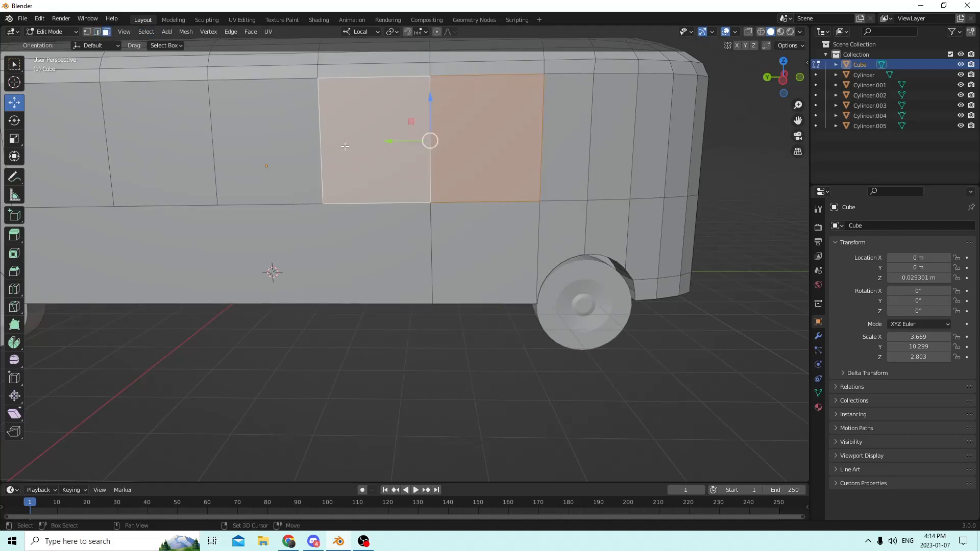
shift+click(275, 148)
shift+click(167, 141)
middle_drag(167, 141, 236, 170)
shift+click(236, 170)
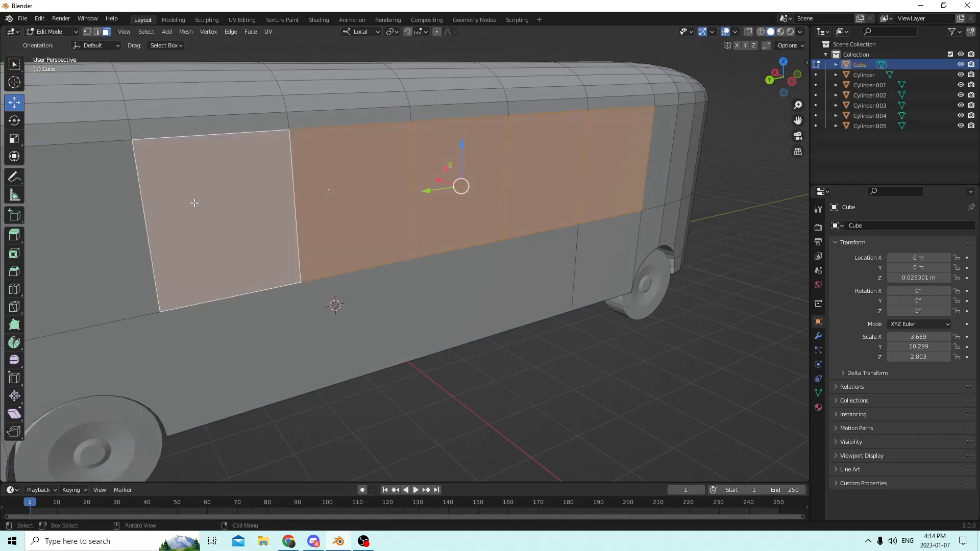
shift+click(125, 226)
- Add the six matching window faces on the opposite side of the bus to the selection
middle_drag(125, 225, 338, 174)
click(376, 201)
shift+click(411, 196)
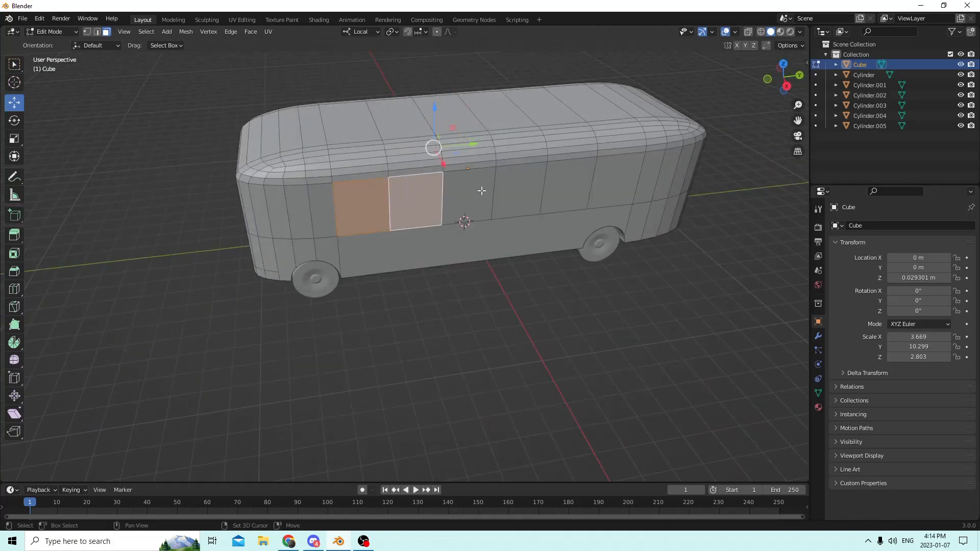
shift+click(481, 197)
shift+click(531, 179)
shift+click(564, 170)
shift+click(633, 169)
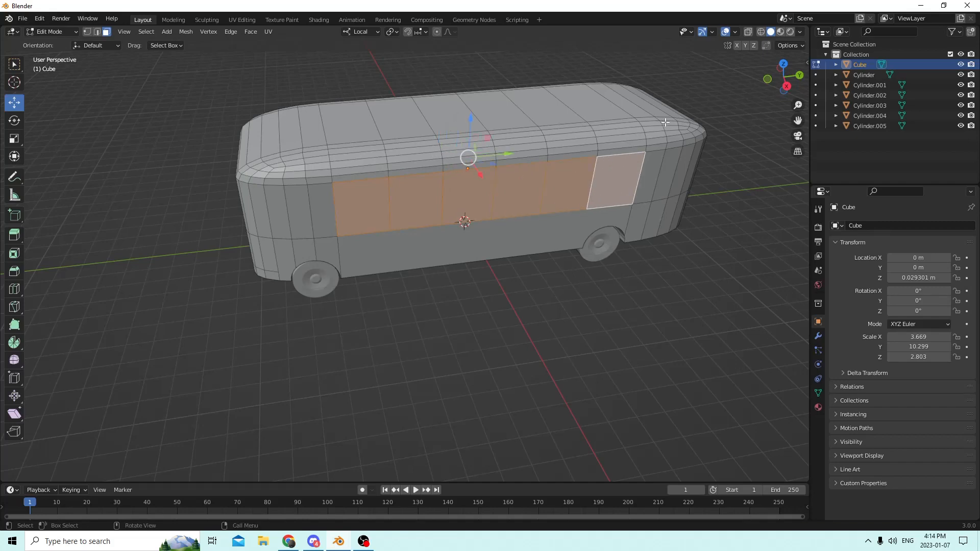
- Inset the selected window faces individually with a thickness of about 0.000182 m
middle_drag(633, 170, 442, 148)
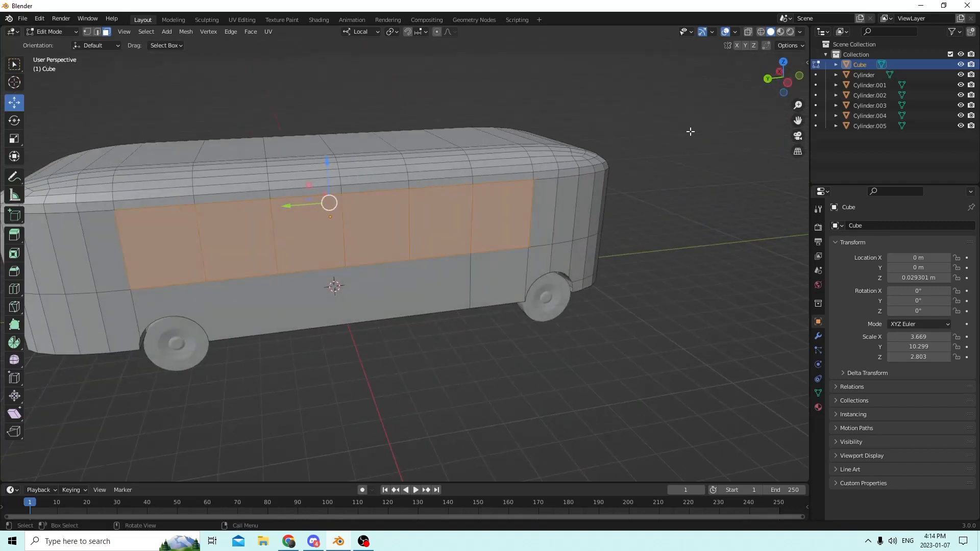
key(i)
key(i)
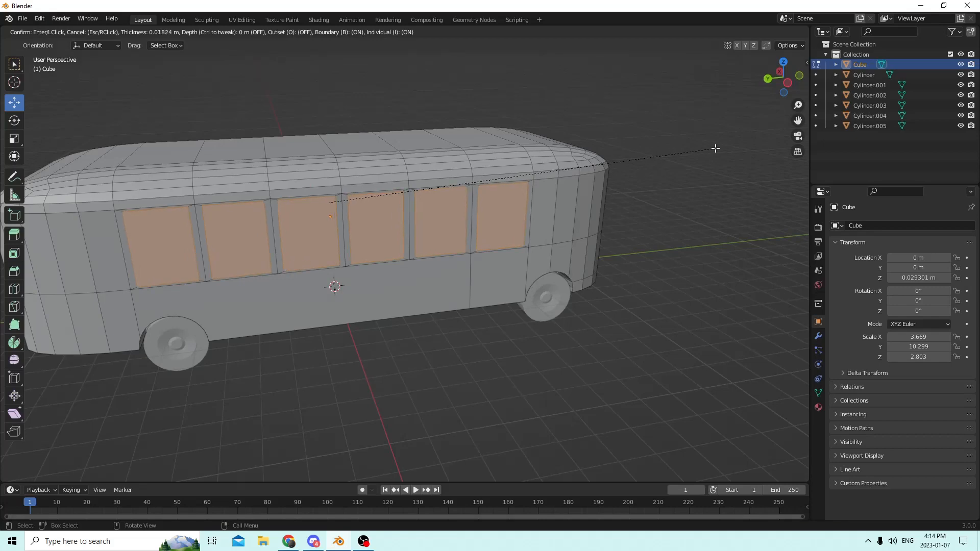
click(715, 148)
middle_drag(715, 148, 632, 142)
- Scale the inset window faces to about 0.949 along Z
click(13, 139)
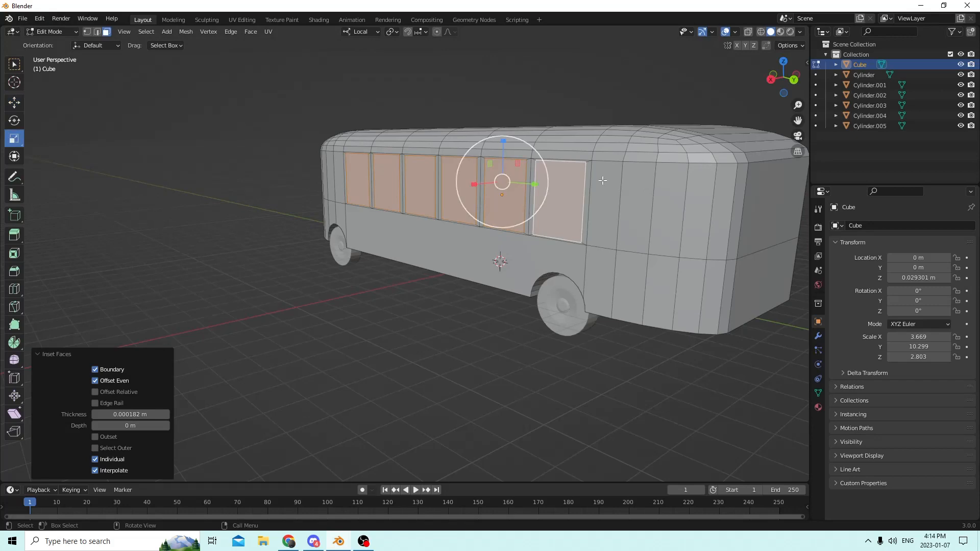
scroll(597, 173, up, 3)
scroll(581, 136, down, 2)
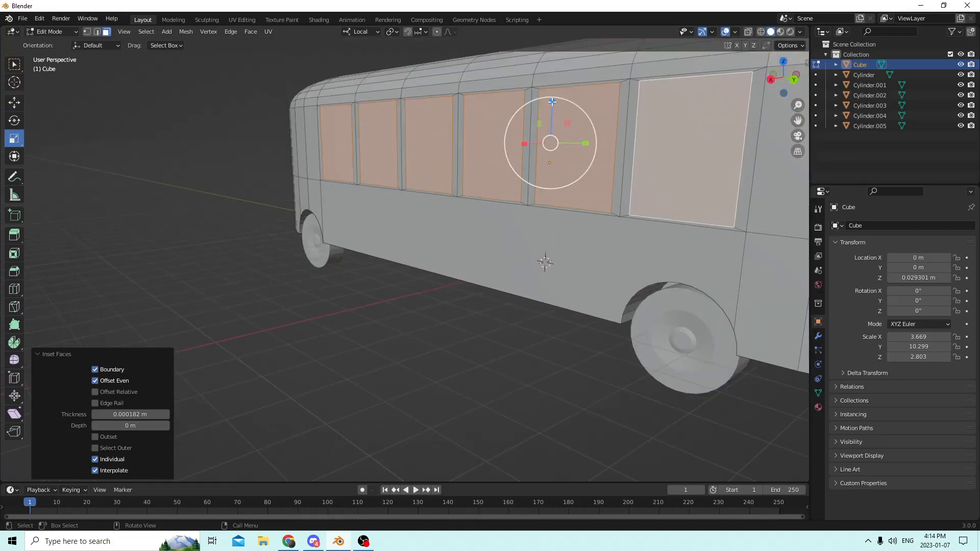
drag(551, 101, 550, 104)
middle_drag(550, 105, 539, 119)
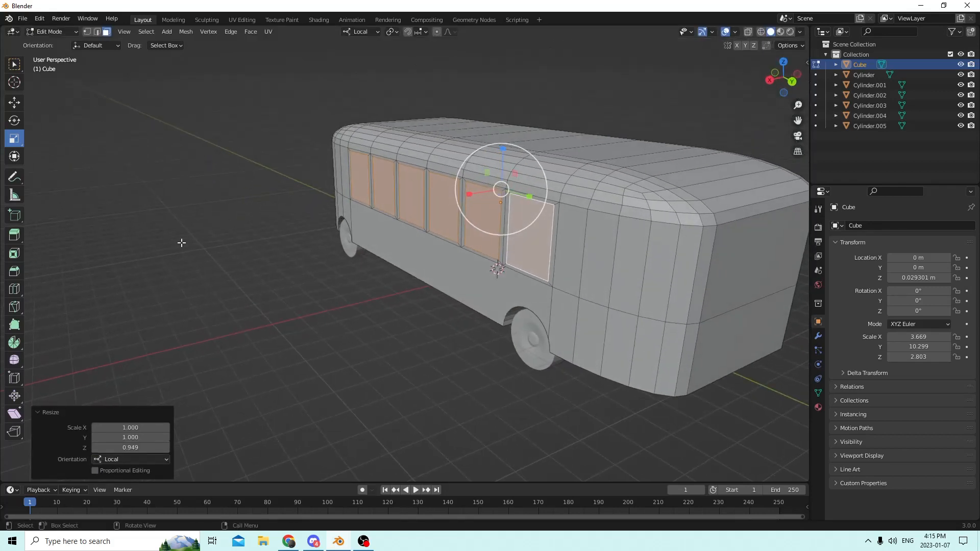
- Scale the window faces slightly inward along X to recess them into the body, and deselect them
middle_drag(257, 228, 339, 220)
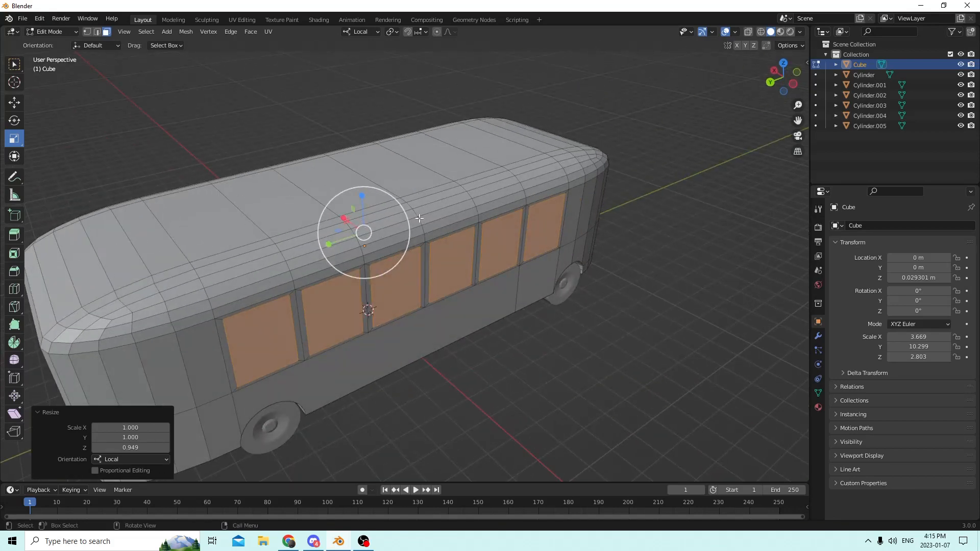
middle_drag(419, 219, 471, 209)
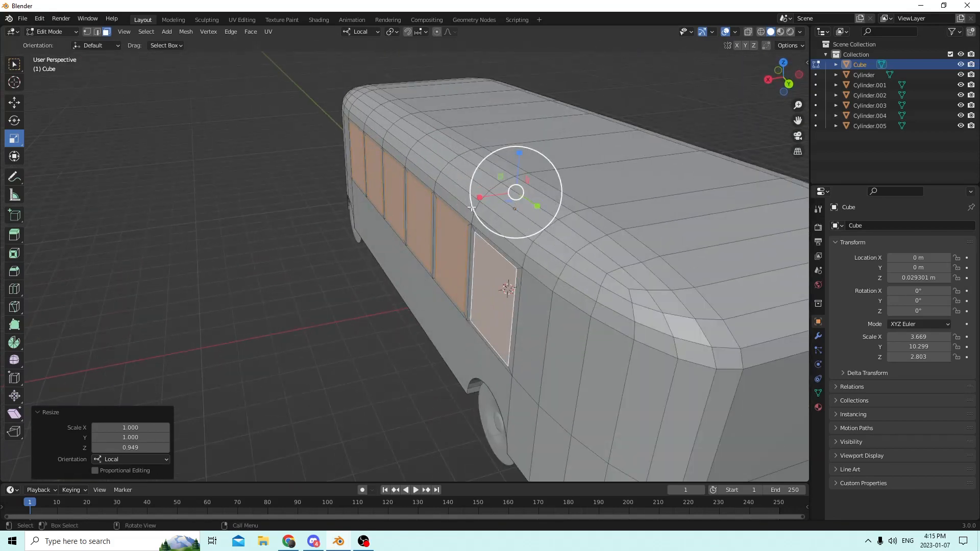
drag(478, 201, 480, 199)
middle_drag(479, 229, 610, 184)
click(653, 255)
- Select the lower body panel face beside the wheel and close the browser notification
scroll(469, 257, up, 3)
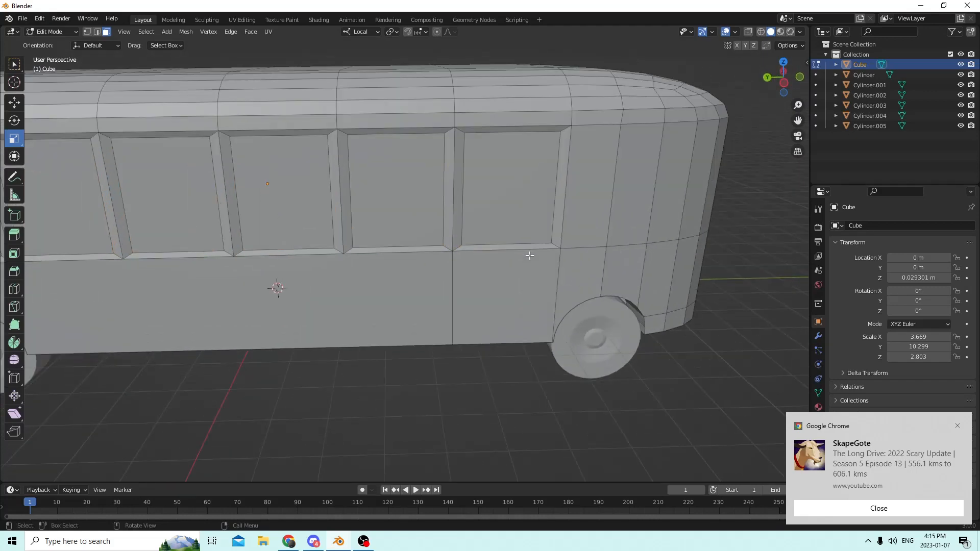
click(469, 257)
scroll(470, 257, up, 2)
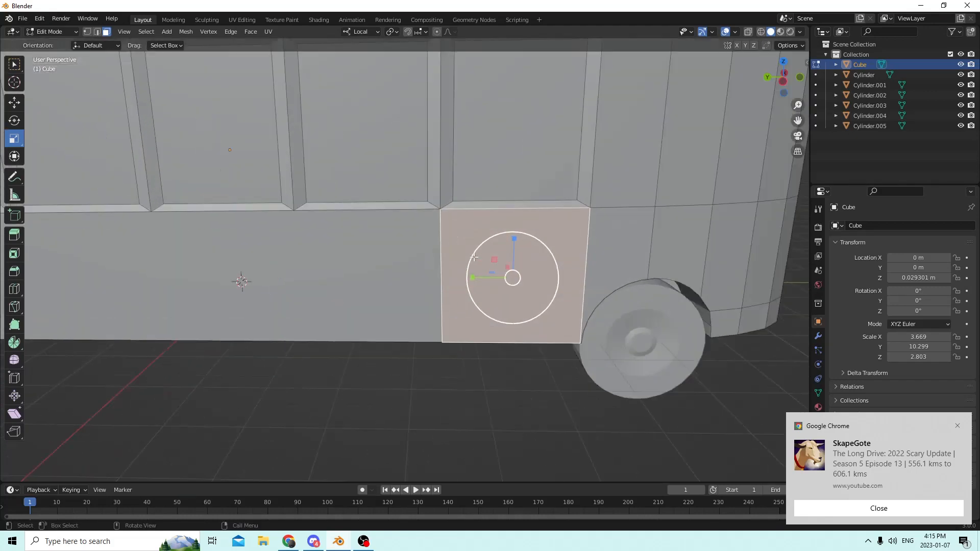
scroll(411, 205, down, 3)
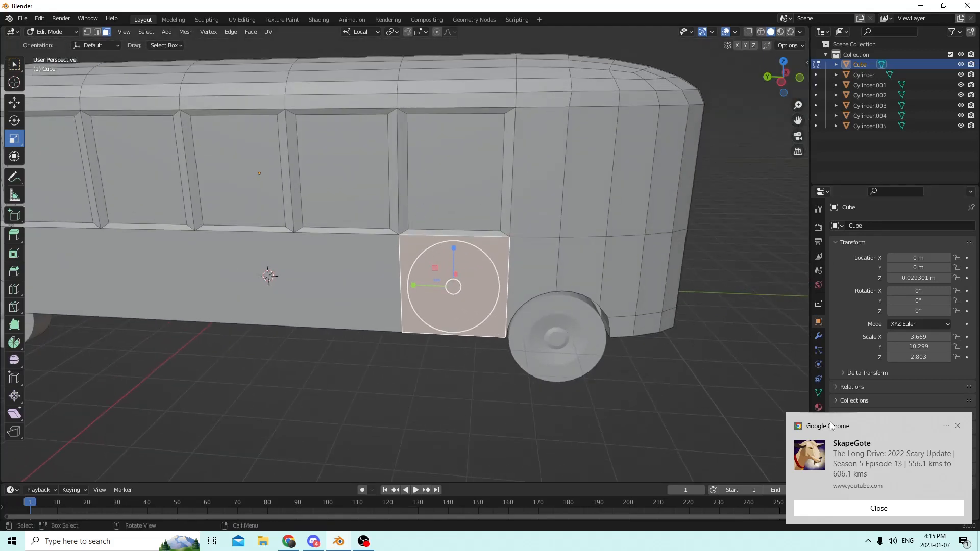
click(847, 504)
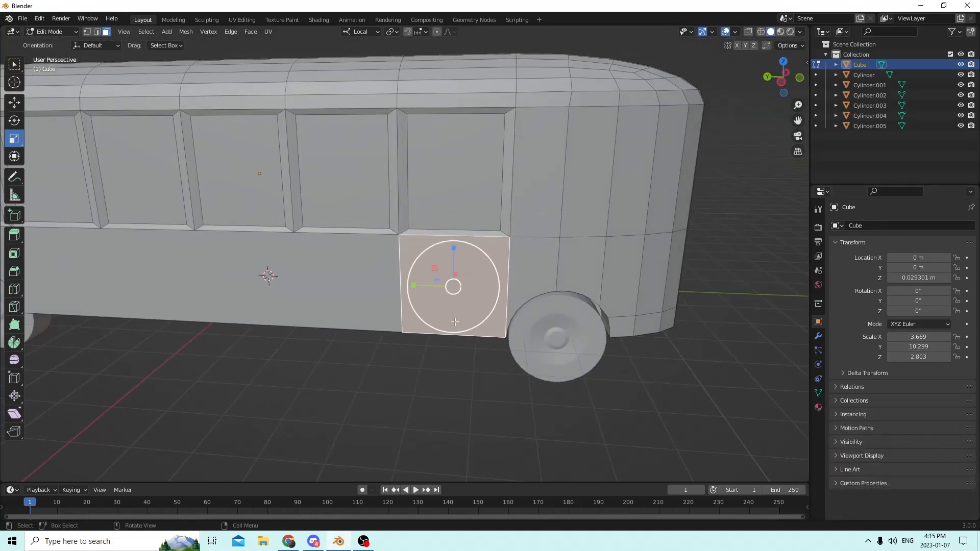
scroll(461, 318, up, 2)
scroll(463, 254, down, 3)
scroll(470, 265, up, 3)
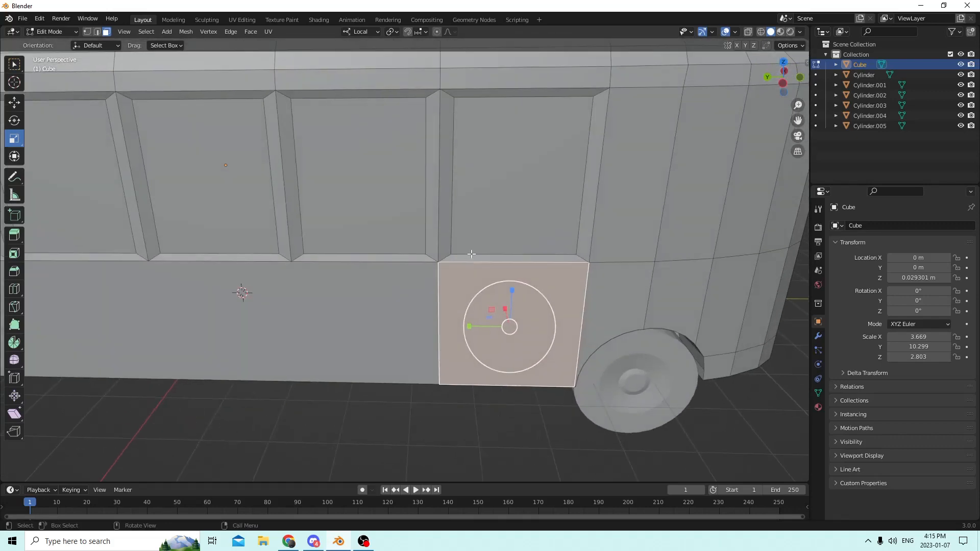
- Add the four frame faces and the recessed pane of the window directly above to the selection
shift+click(448, 221)
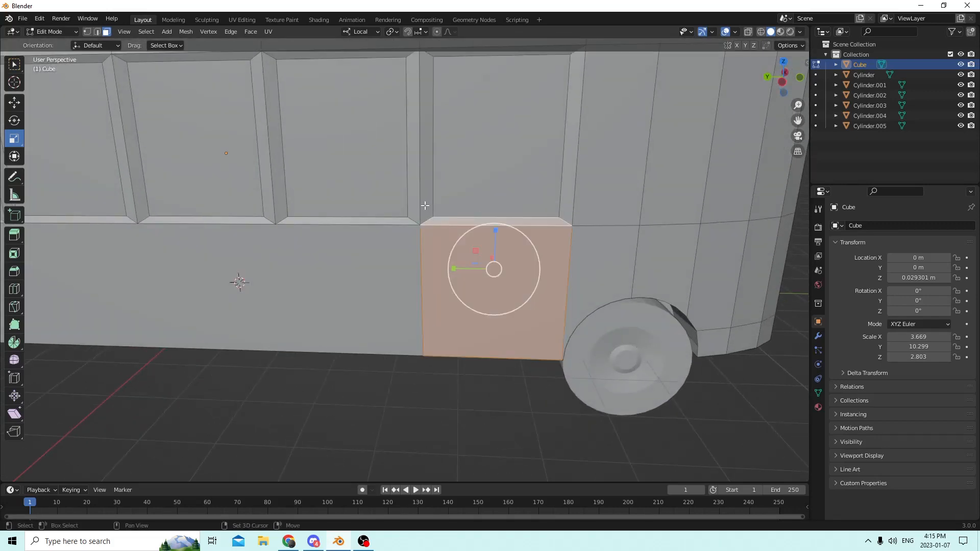
shift+click(426, 206)
scroll(426, 205, down, 3)
scroll(427, 108, up, 1)
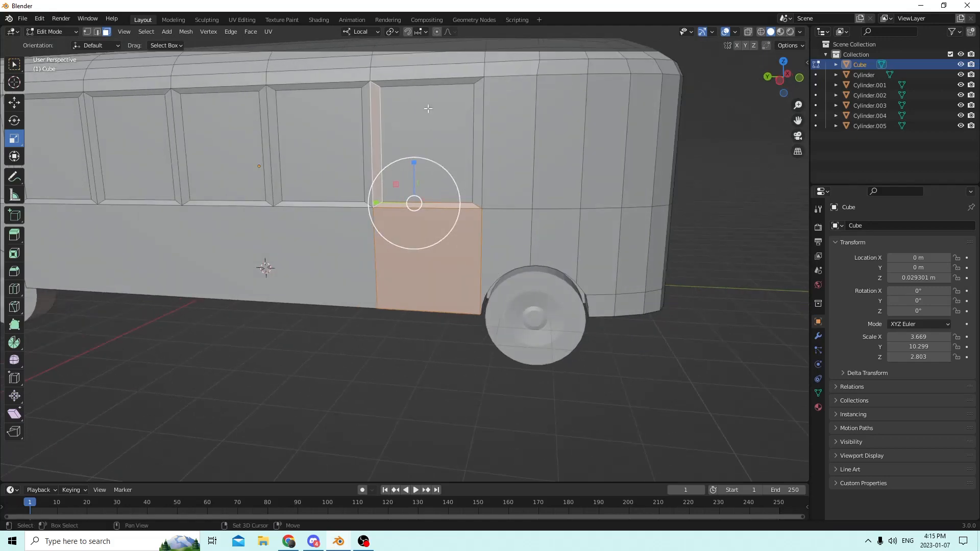
shift+click(401, 83)
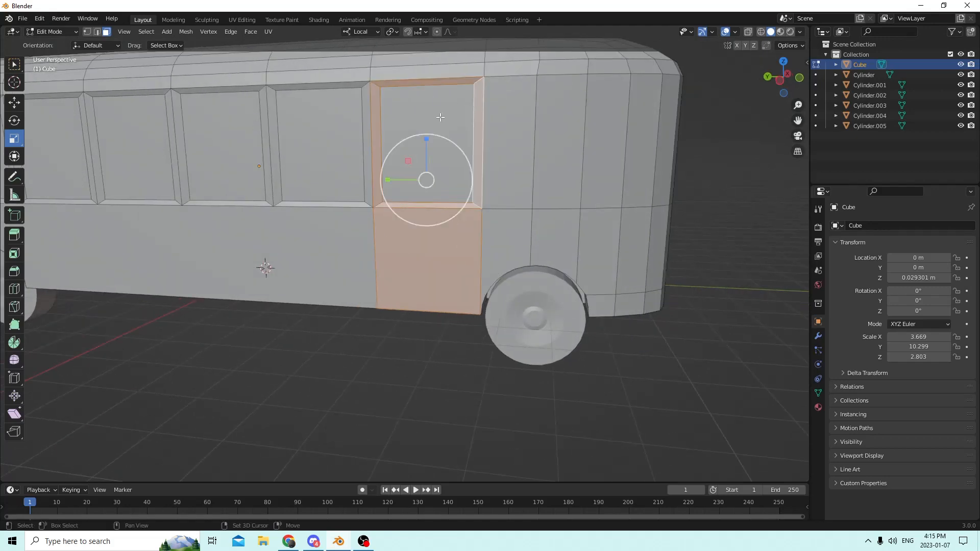
shift+click(441, 118)
- Try duplicating the selected door faces and moving the copy outward along local X
middle_drag(441, 118, 494, 156)
middle_drag(619, 238, 597, 204)
key(g)
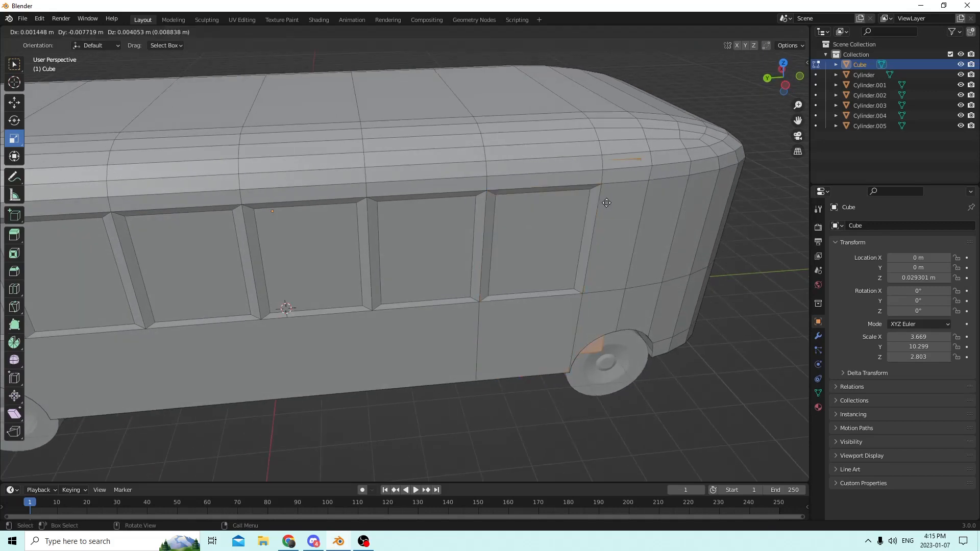
right_click(619, 259)
middle_drag(529, 231, 553, 242)
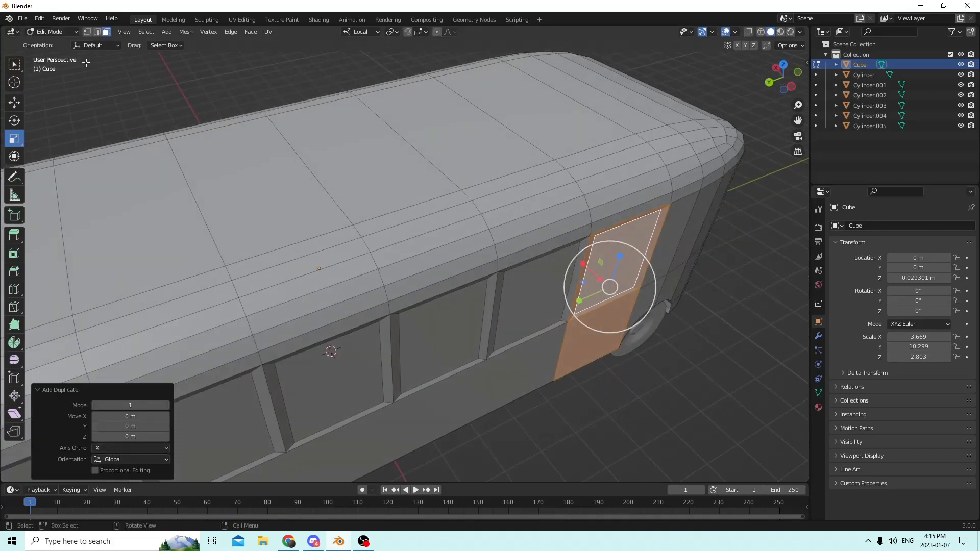
click(14, 104)
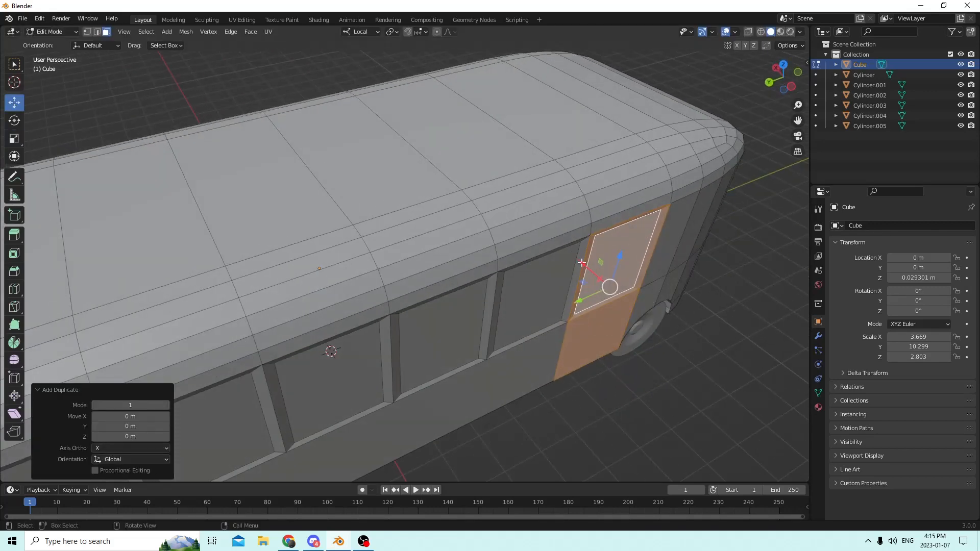
drag(582, 263, 638, 299)
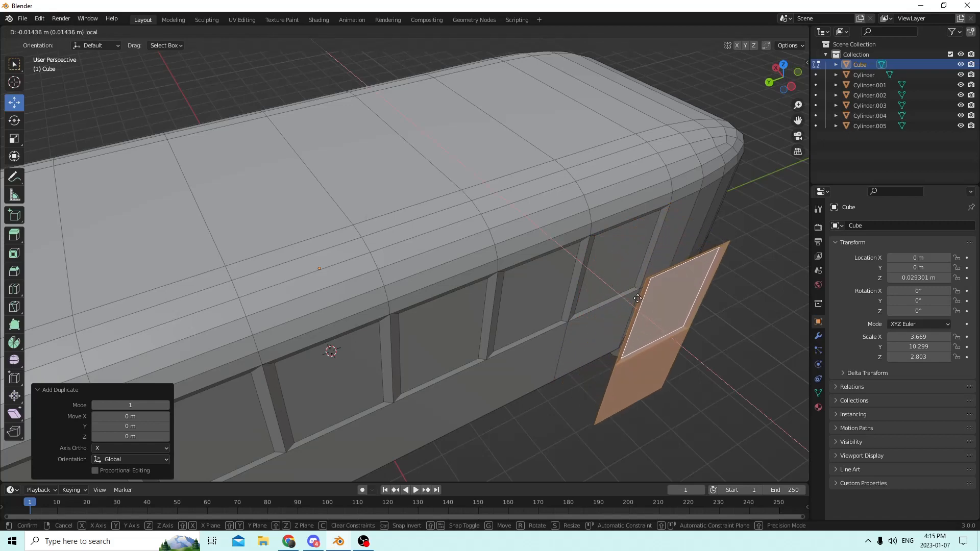
right_click(637, 298)
- Undo the duplication of the door faces
middle_drag(557, 228, 500, 207)
click(40, 19)
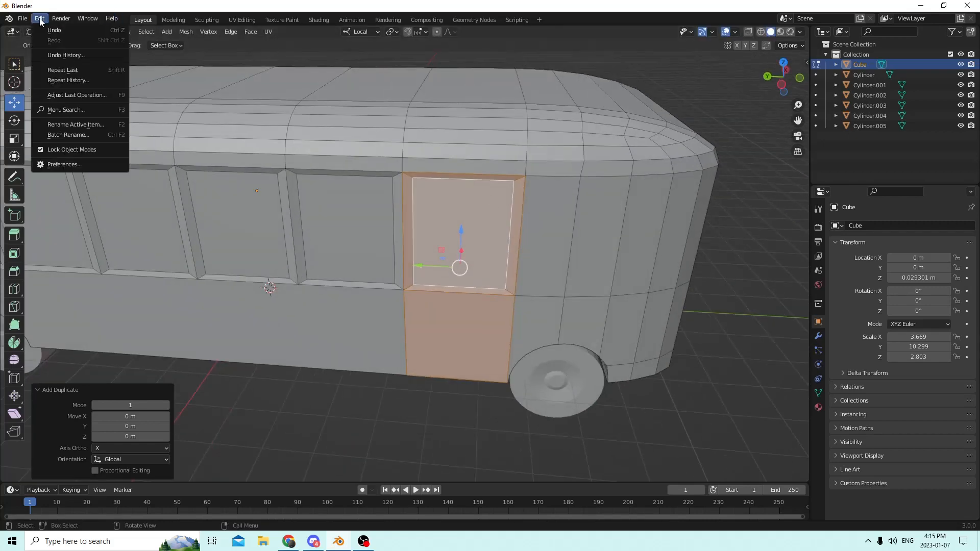
click(47, 29)
- Separate the selected door faces from the bus body into their own object
middle_drag(500, 285, 534, 305)
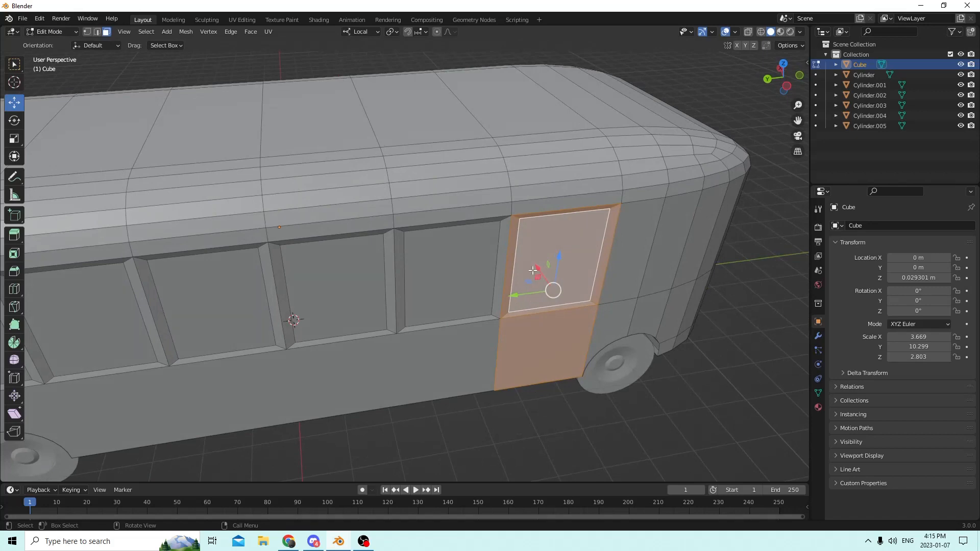
key(p)
click(513, 253)
middle_drag(512, 253, 556, 252)
middle_drag(614, 303, 620, 293)
drag(587, 271, 626, 296)
right_click(626, 296)
middle_drag(608, 272, 572, 268)
- Switch to Object Mode, select the separated door, and set its origin to its geometry
key(Tab)
click(592, 280)
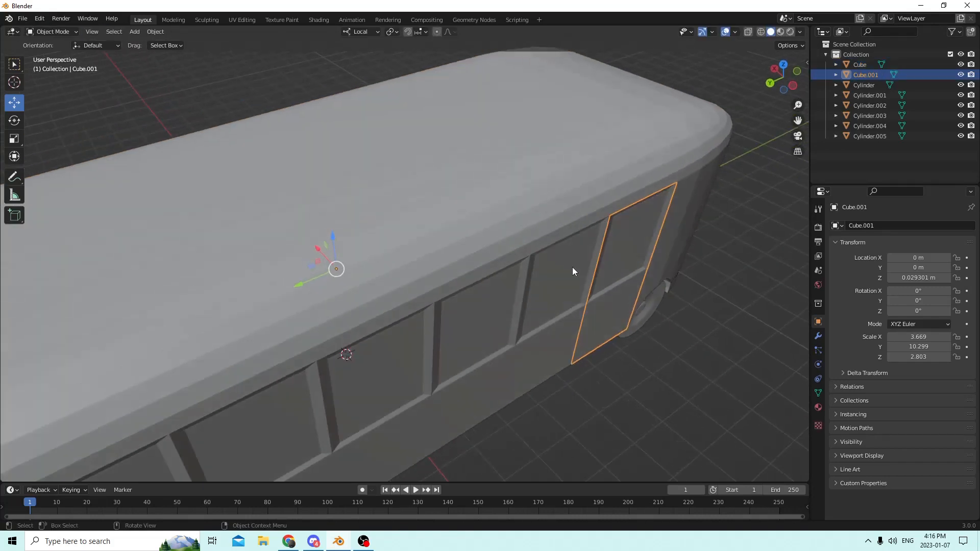
right_click(588, 289)
mouse_move(573, 334)
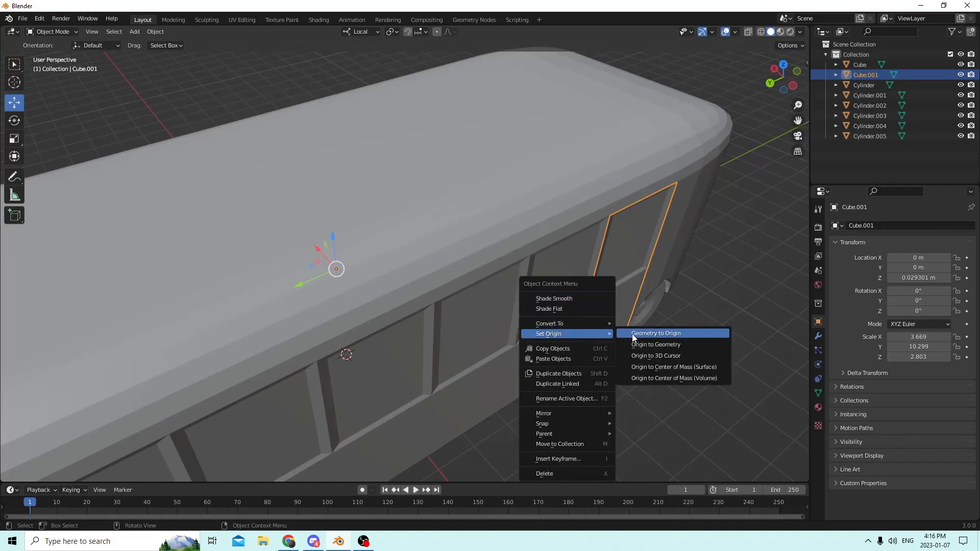
click(644, 344)
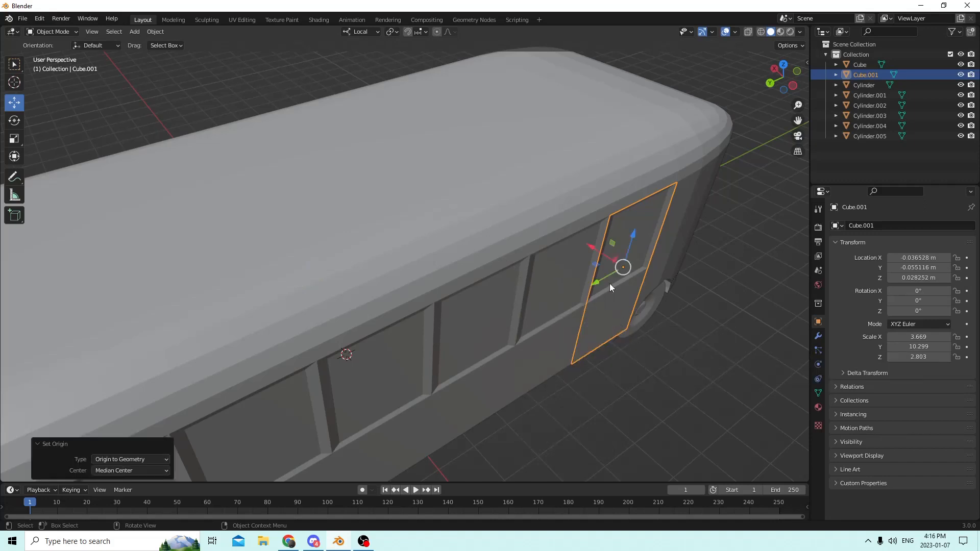
- Move the door about 0.022 m outward from the bus along its local X axis
drag(589, 247, 686, 290)
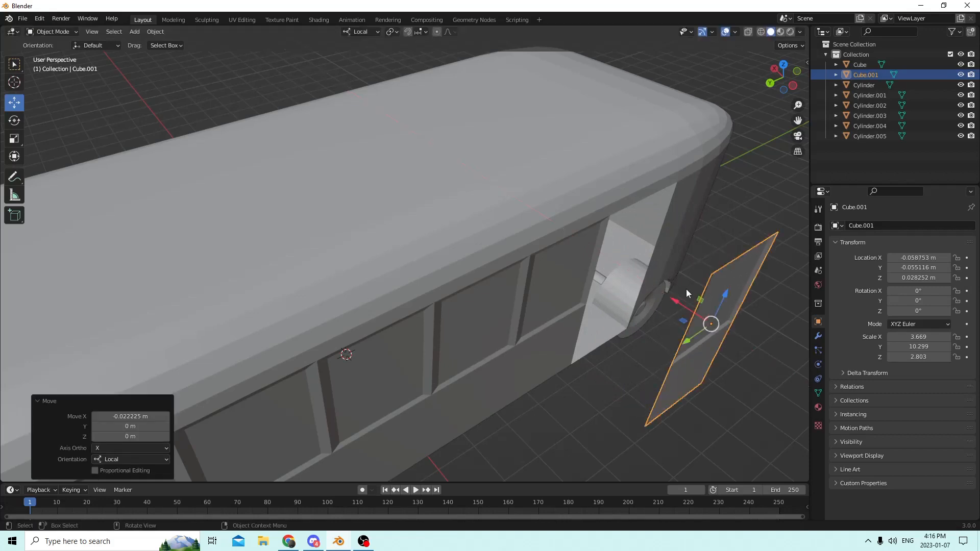
middle_drag(686, 289, 586, 236)
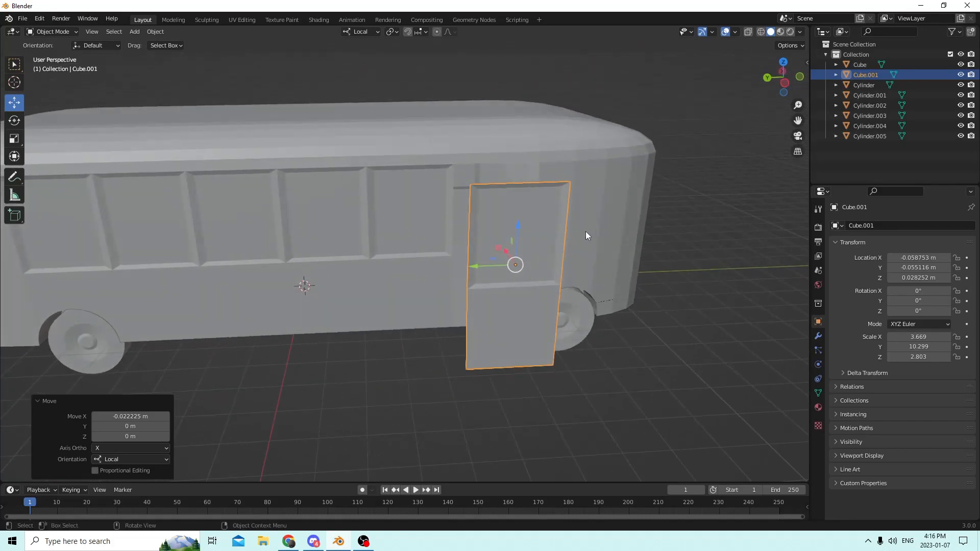
click(41, 21)
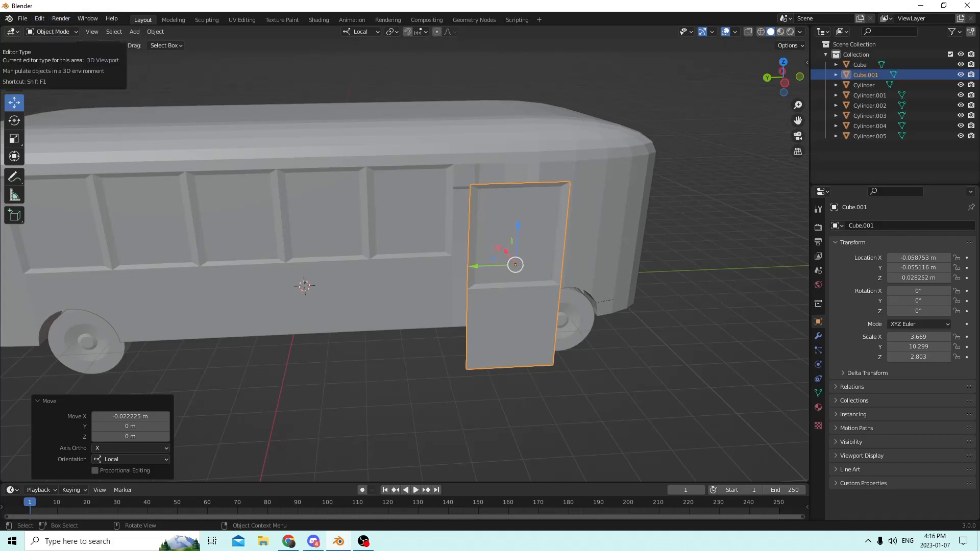
- Select the bus body and enter Edit Mode on it
middle_drag(408, 239, 229, 214)
middle_drag(228, 214, 727, 225)
click(212, 229)
key(Tab)
scroll(129, 221, up, 1)
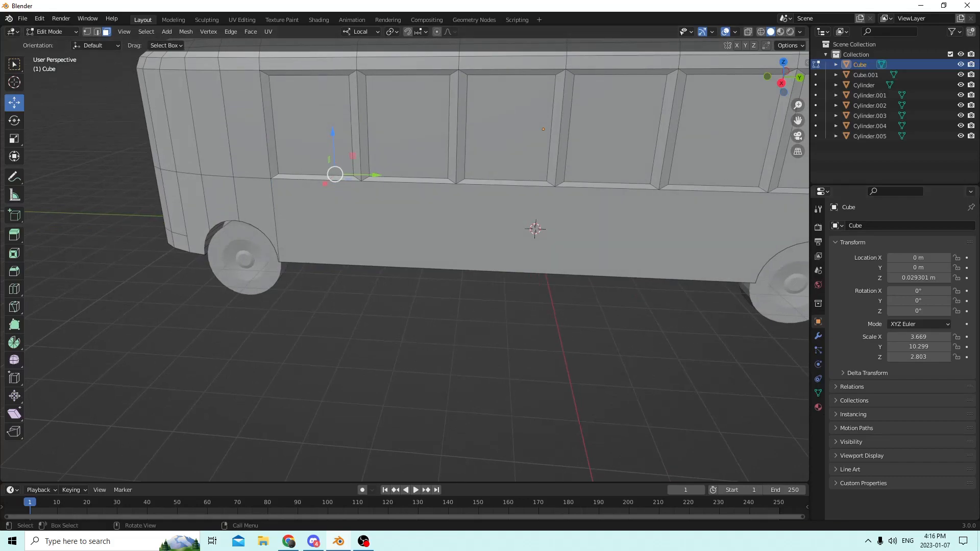
middle_drag(667, 183, 433, 181)
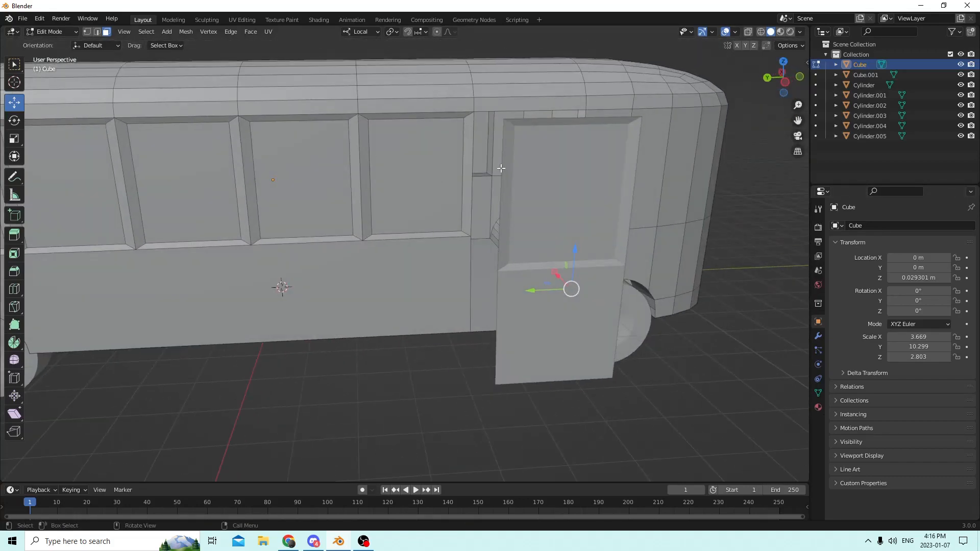
- Select the large upper window faces at both the front and rear ends of the bus
middle_drag(500, 168, 403, 166)
click(359, 205)
middle_drag(358, 206, 207, 208)
middle_drag(686, 156, 562, 163)
scroll(606, 167, down, 1)
scroll(605, 167, down, 2)
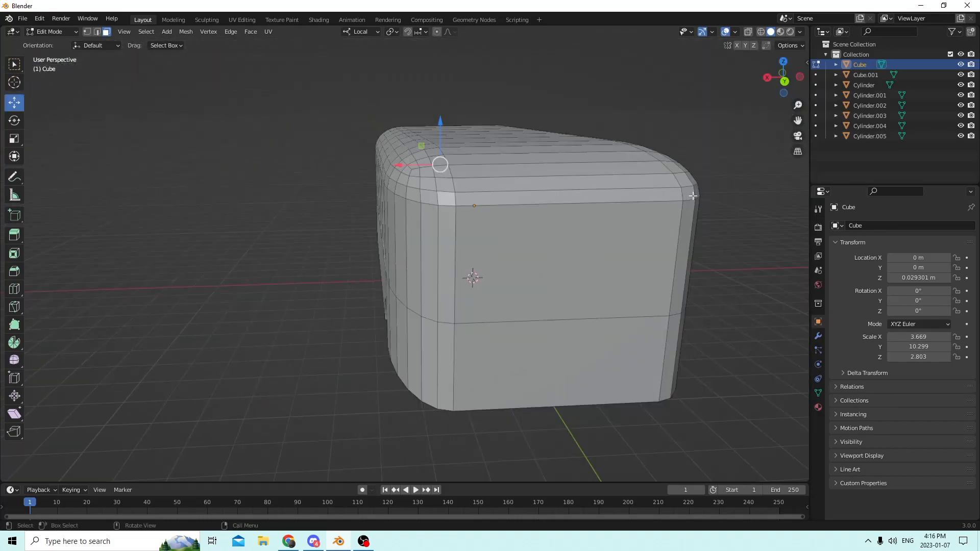
scroll(592, 267, down, 2)
middle_drag(591, 267, 402, 225)
mouse_move(585, 205)
middle_down()
mouse_move(569, 233)
mouse_move(573, 214)
middle_up()
scroll(589, 217, up, 2)
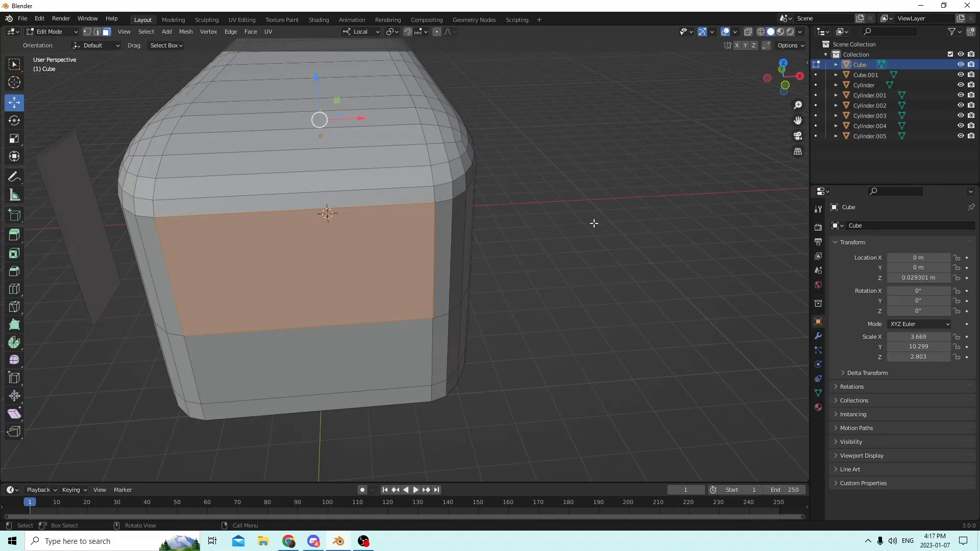
- Inset the two end window faces individually with a thickness of about 0.000238 m
key(i)
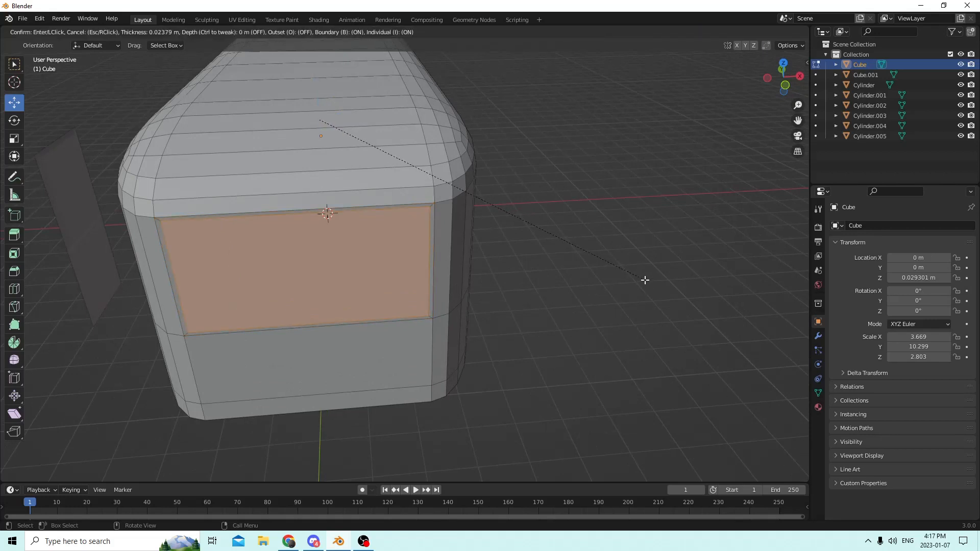
click(645, 279)
middle_drag(645, 279, 738, 256)
- Scale the two end window faces to about 0.998 along local Y to recess them, and deselect them
click(14, 139)
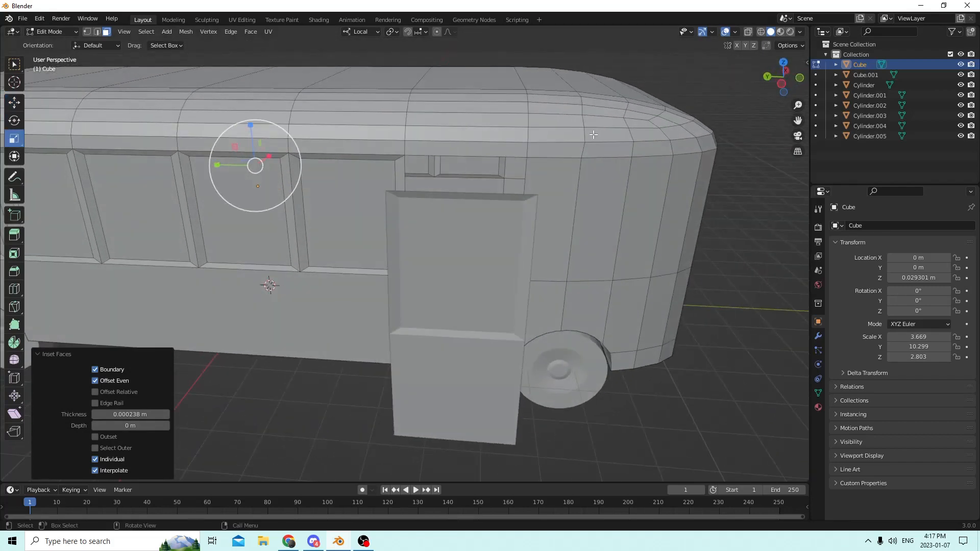
scroll(593, 135, up, 5)
middle_drag(608, 144, 554, 145)
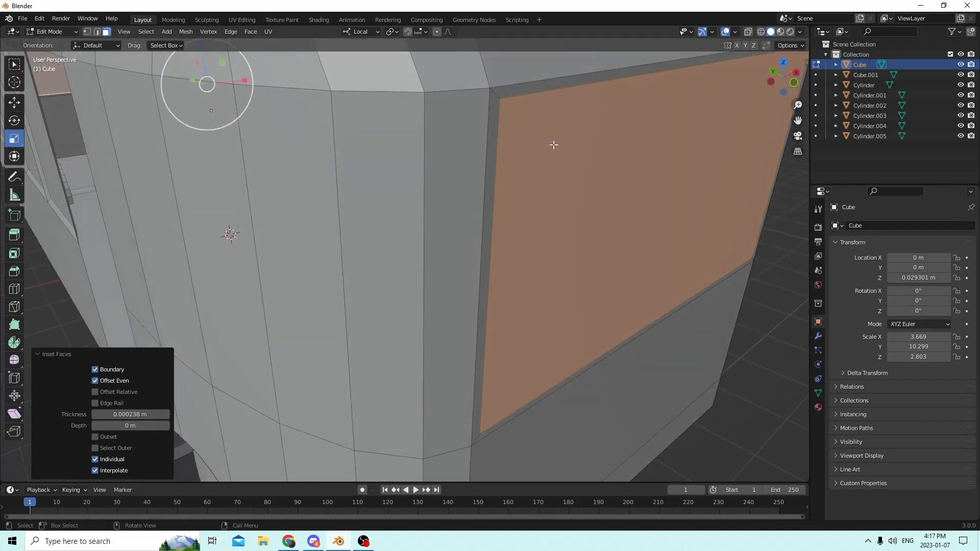
middle_drag(404, 115, 421, 118)
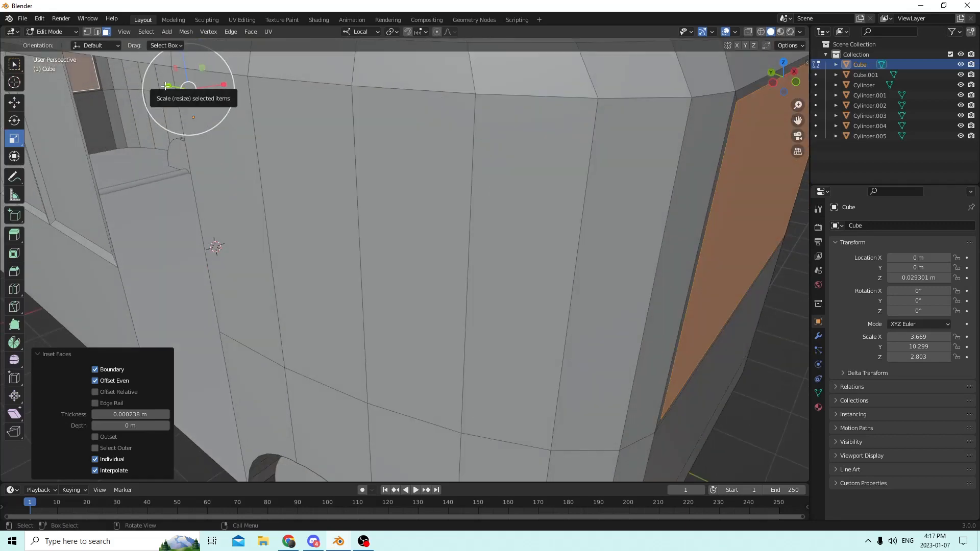
drag(166, 86, 168, 88)
middle_drag(290, 130, 429, 204)
scroll(427, 137, down, 6)
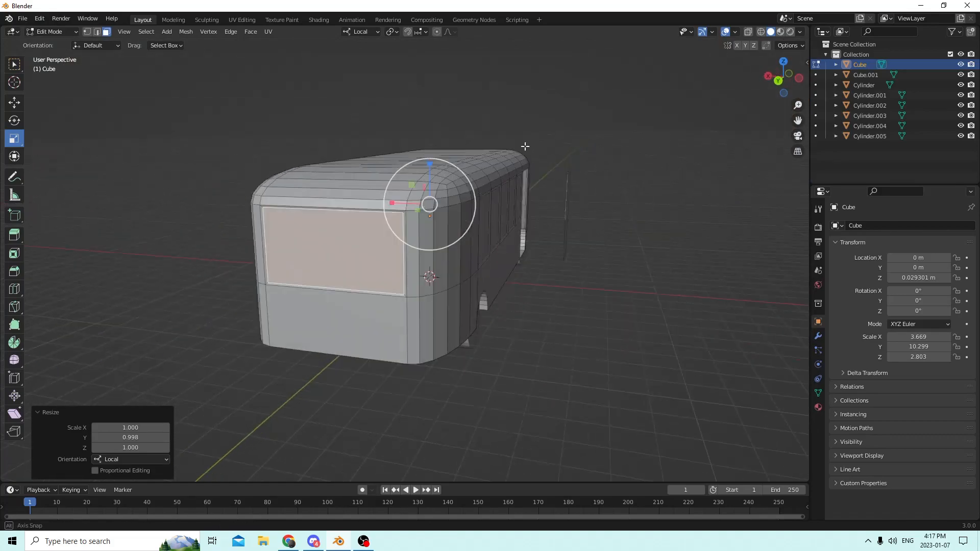
scroll(475, 275, up, 8)
middle_drag(474, 275, 554, 178)
scroll(457, 278, down, 7)
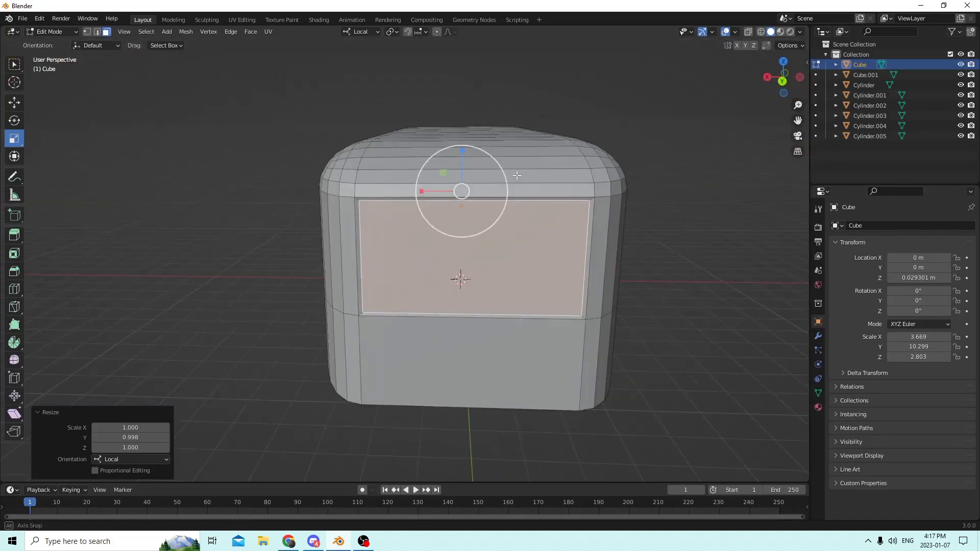
middle_drag(457, 277, 303, 188)
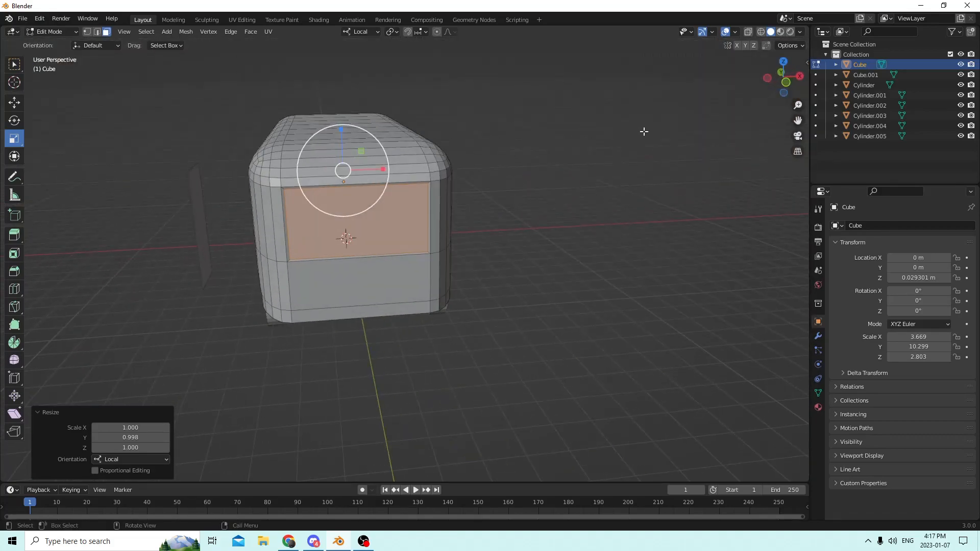
click(615, 147)
- Examine the recessed side windows, the door opening and the end face from around the bus
middle_drag(616, 148, 240, 112)
scroll(427, 116, up, 4)
scroll(469, 140, down, 5)
scroll(241, 111, up, 3)
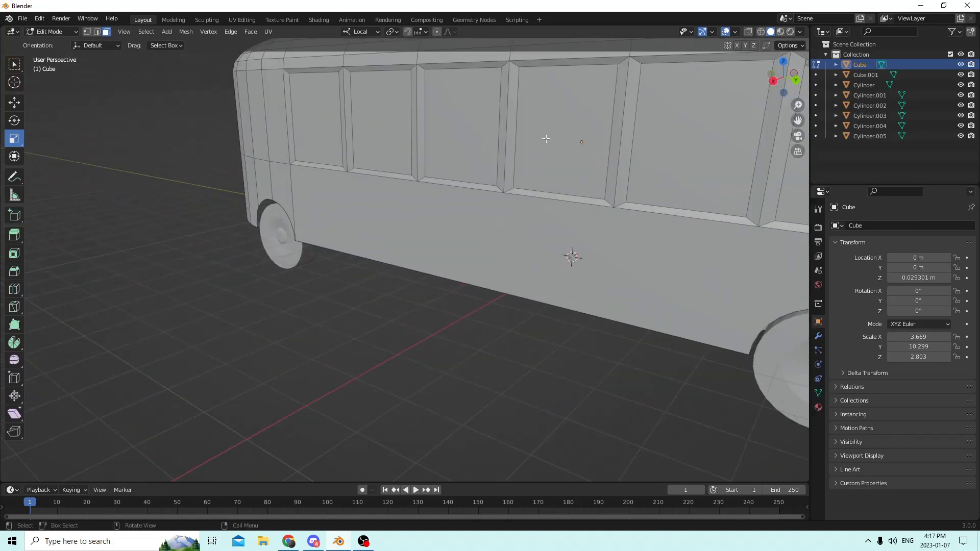
scroll(545, 138, down, 3)
middle_drag(546, 138, 328, 158)
scroll(270, 205, up, 3)
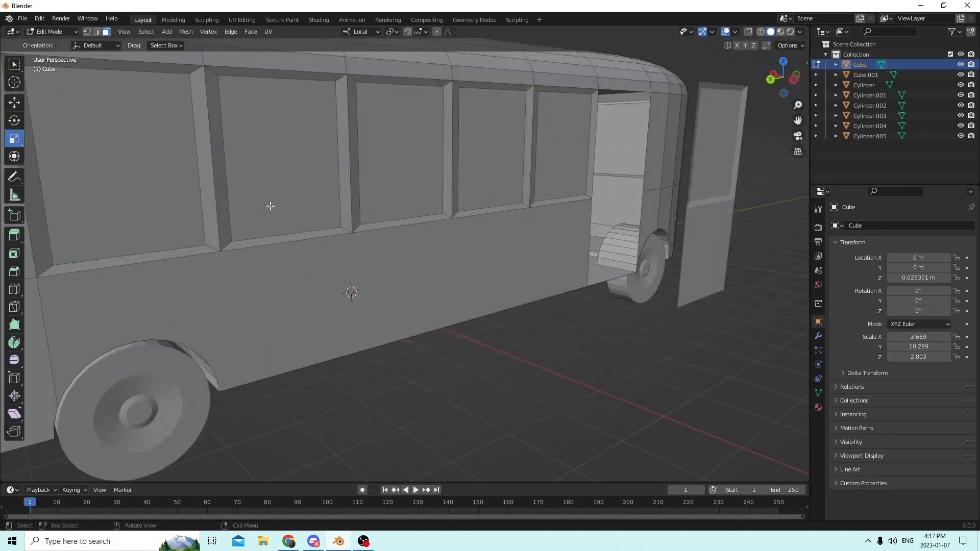
scroll(270, 206, down, 4)
middle_drag(241, 185, 325, 202)
scroll(326, 202, up, 3)
scroll(325, 203, down, 6)
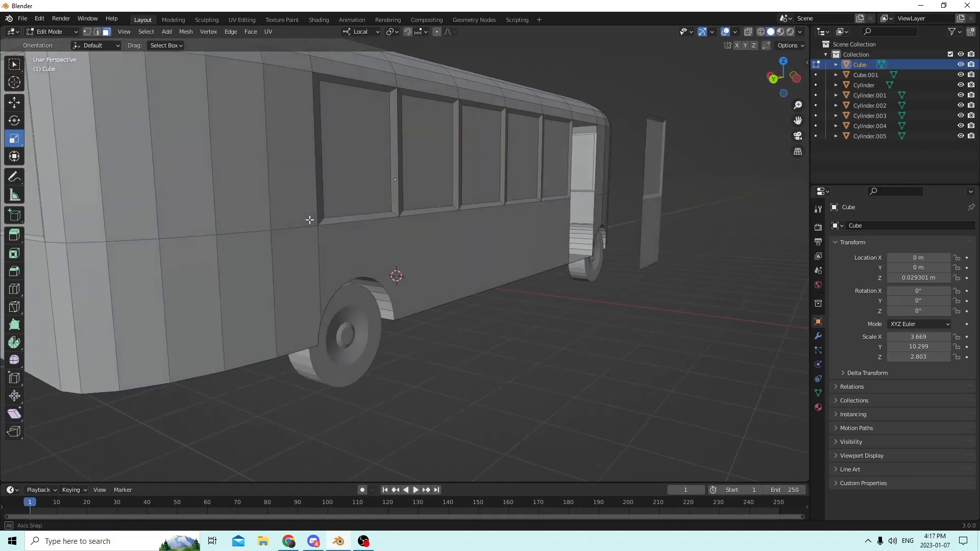
key(Tab)
middle_drag(299, 256, 388, 286)
key(Tab)
scroll(406, 294, up, 4)
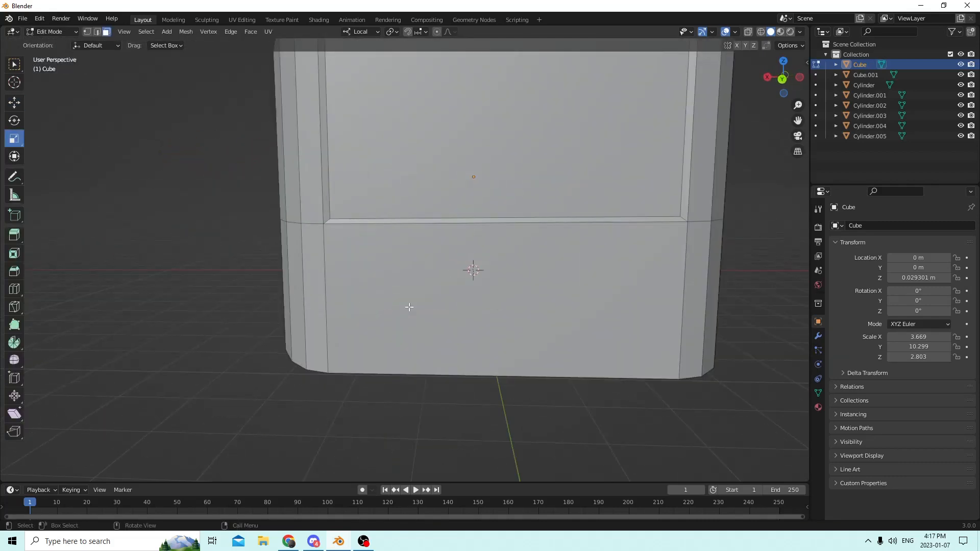
- Add a horizontal loop cut low across the end of the bus body, slid to a factor of about -0.464
key(ctrl+r)
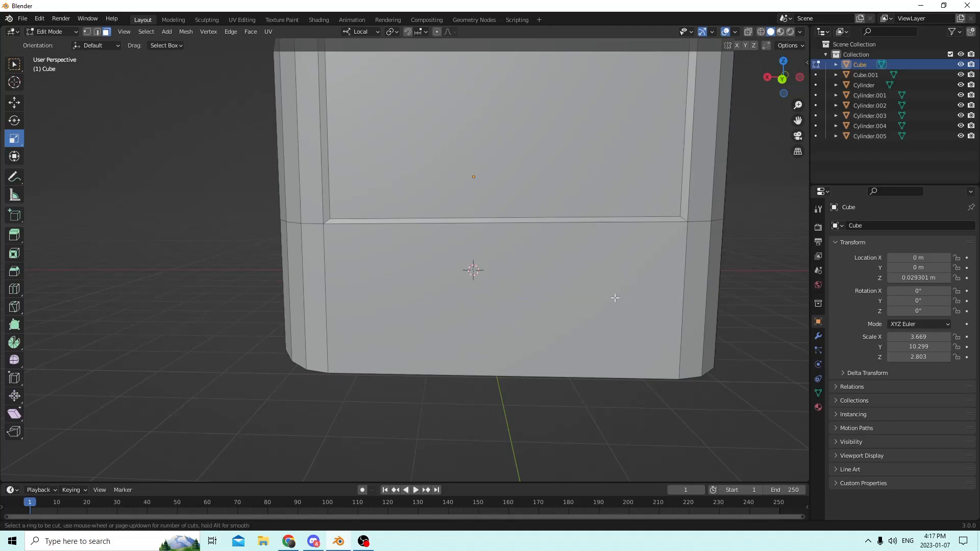
click(638, 286)
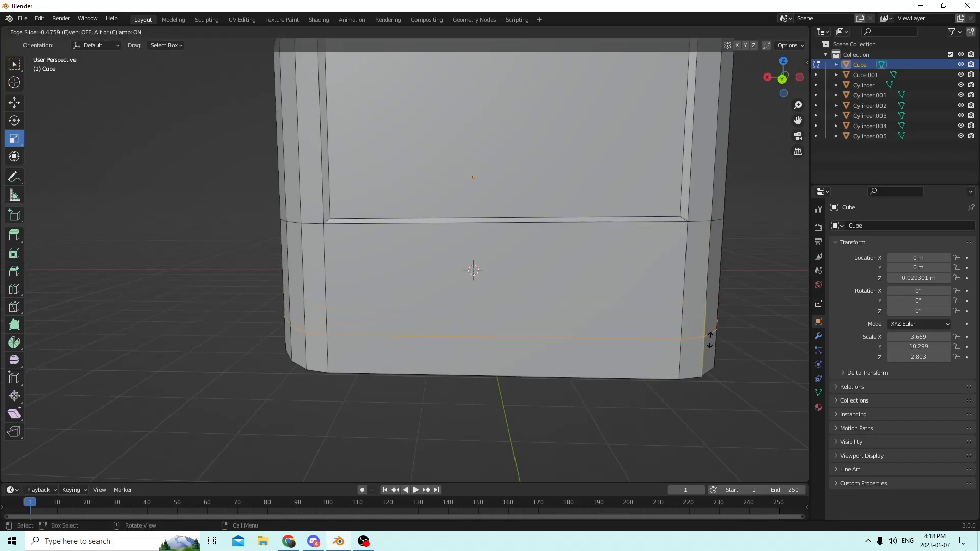
click(709, 344)
scroll(460, 306, down, 5)
middle_drag(449, 287, 434, 215)
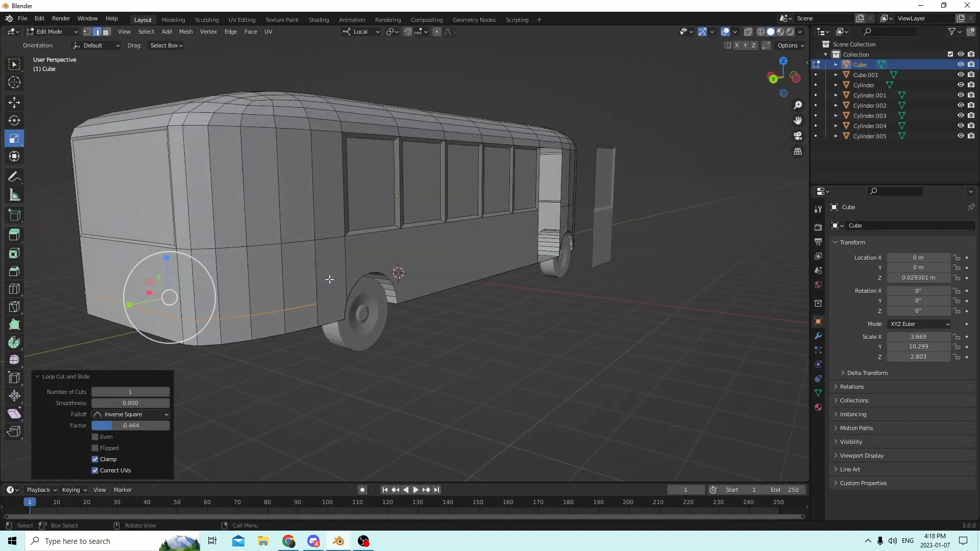
scroll(329, 279, up, 5)
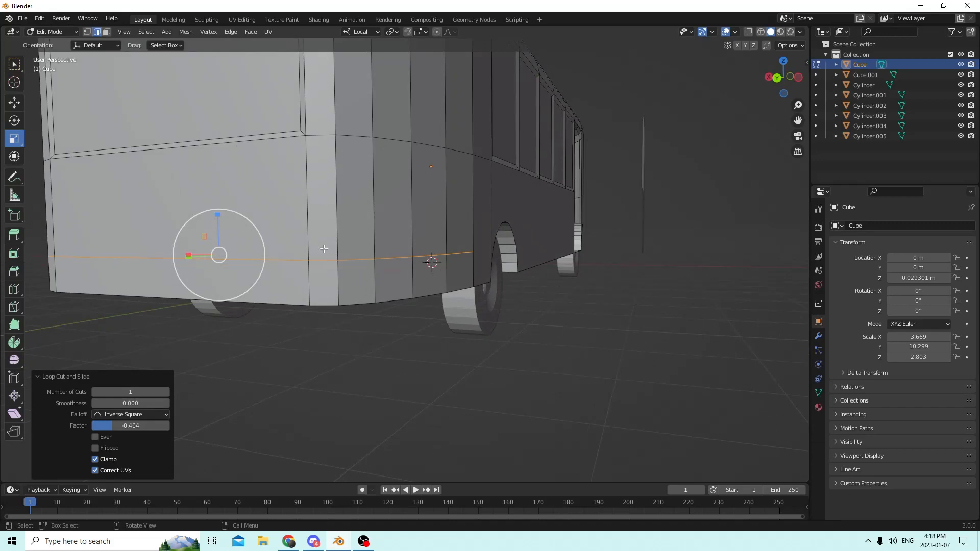
scroll(318, 247, down, 5)
middle_drag(281, 248, 603, 263)
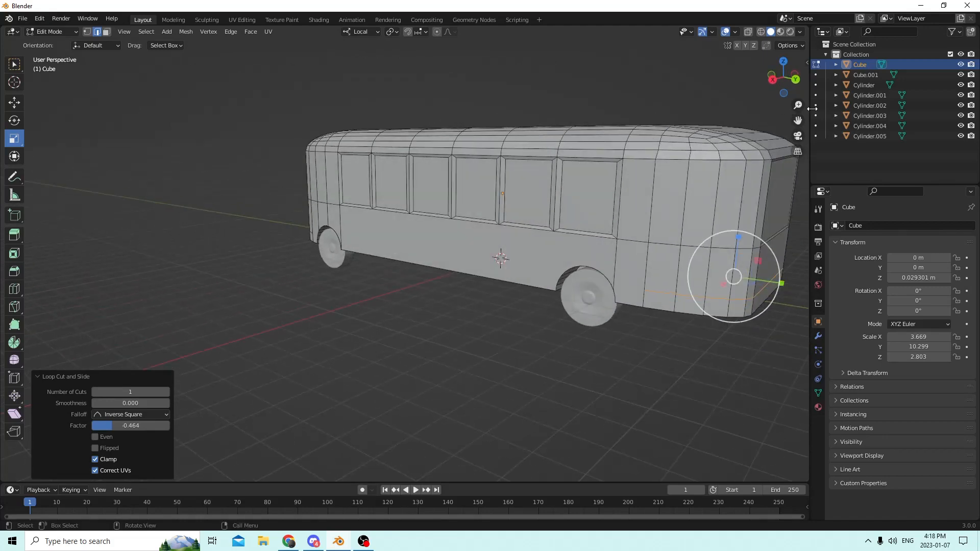
drag(798, 120, 777, 123)
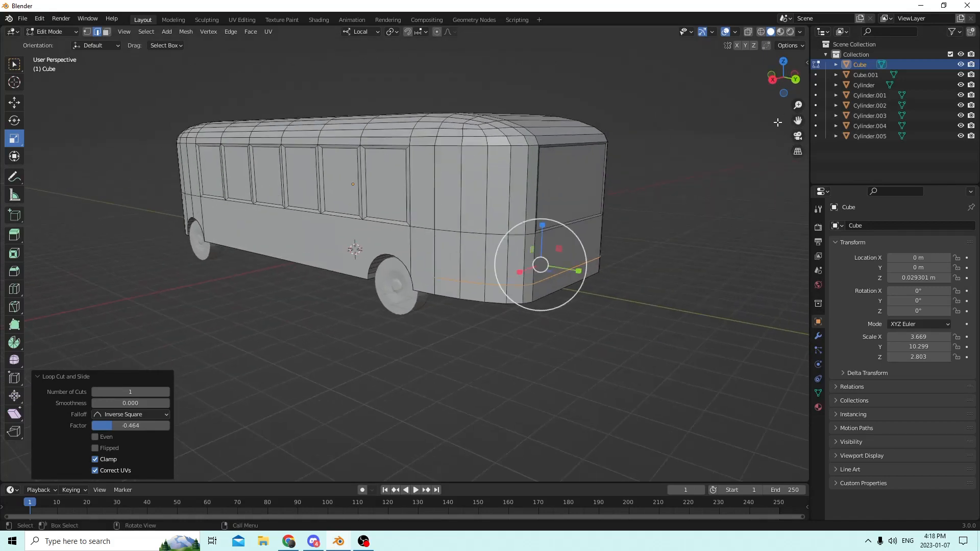
- Select the strip of faces along the bottom of that end, including the corner faces, and extrude it outward about 0.002634 m as a bumper
click(107, 31)
scroll(515, 206, up, 5)
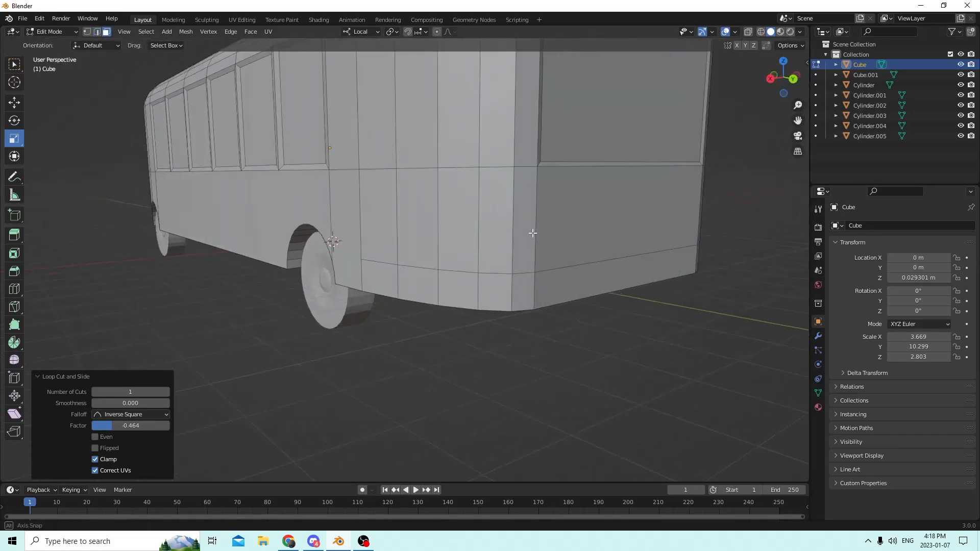
middle_drag(533, 233, 513, 234)
scroll(514, 234, up, 2)
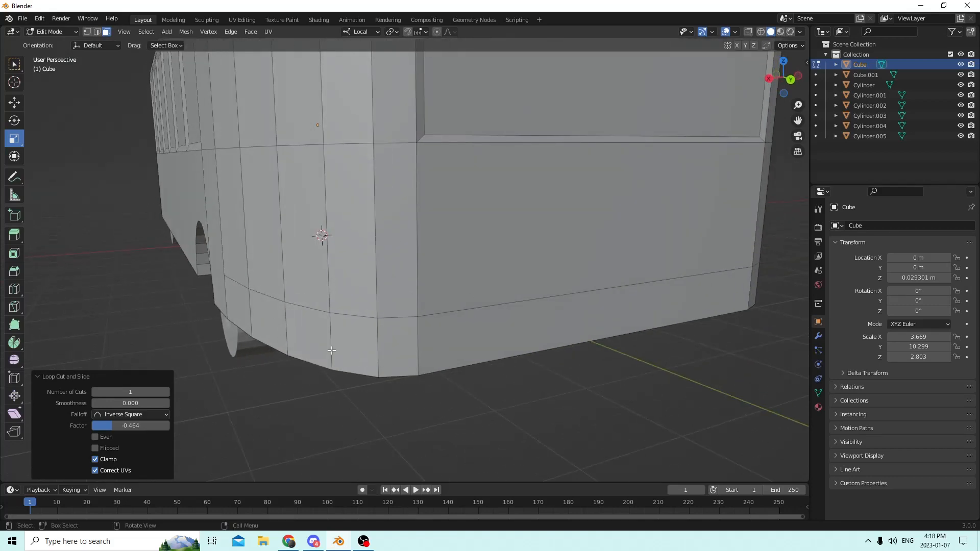
click(343, 347)
middle_drag(345, 345, 338, 306)
ctrl+click(284, 296)
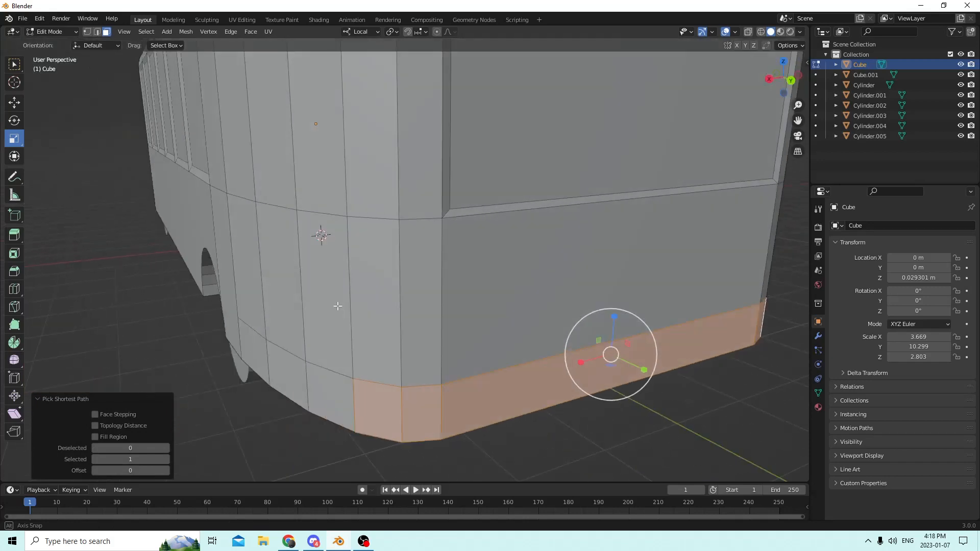
mouse_move(483, 330)
middle_down()
mouse_move(521, 331)
mouse_move(493, 335)
middle_up()
scroll(519, 332, down, 3)
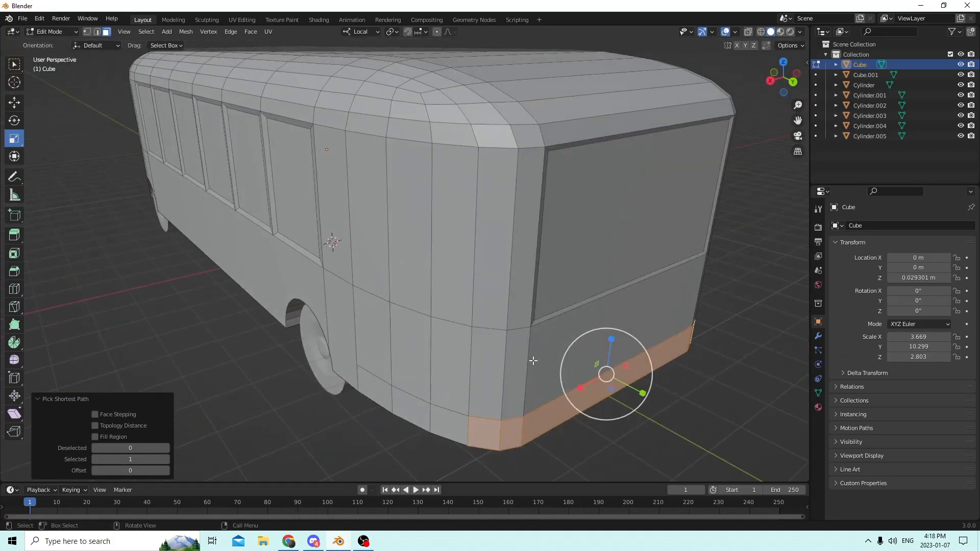
key(e)
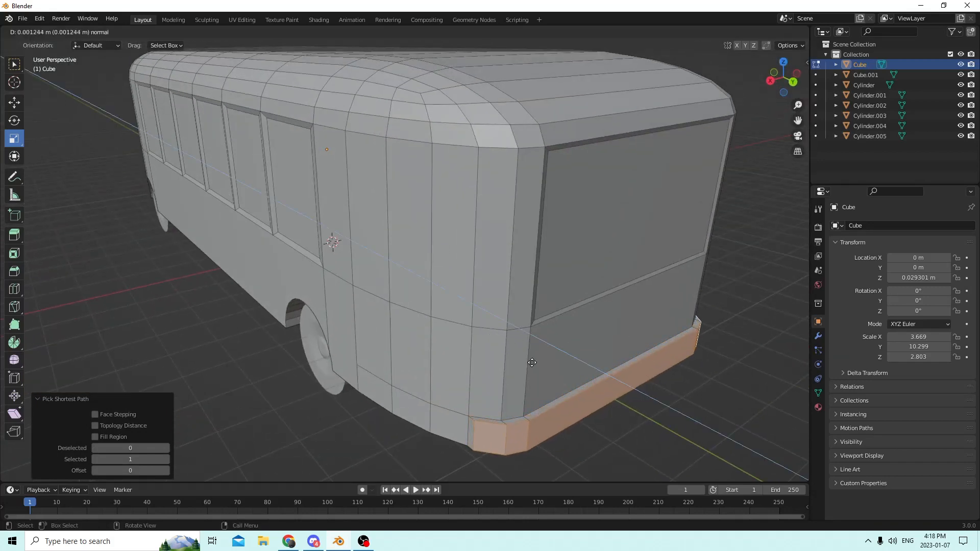
click(538, 366)
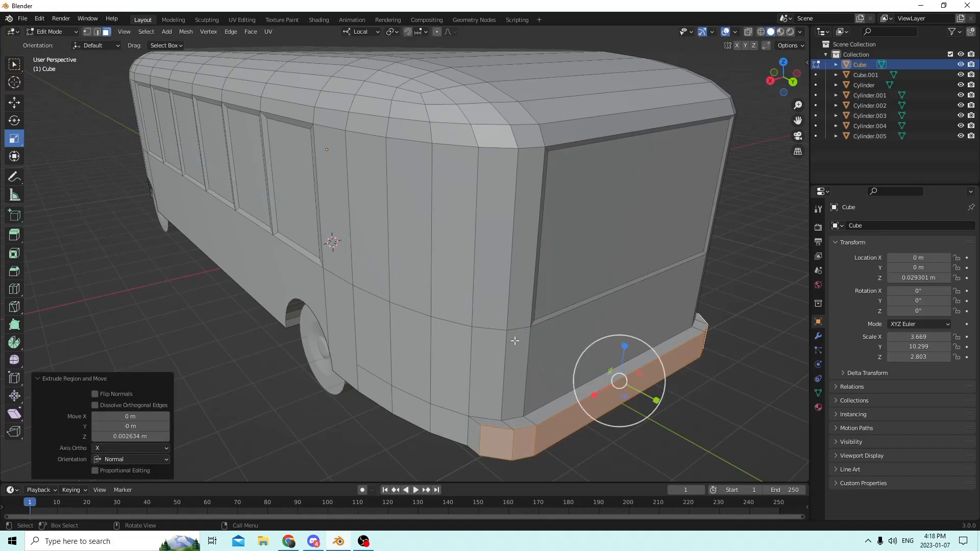
- Add the matching bottom strip at the opposite end of the bus, including the faces around both corners, to the selection
middle_drag(515, 340, 273, 350)
scroll(274, 350, up, 1)
middle_drag(438, 347, 428, 348)
click(412, 389)
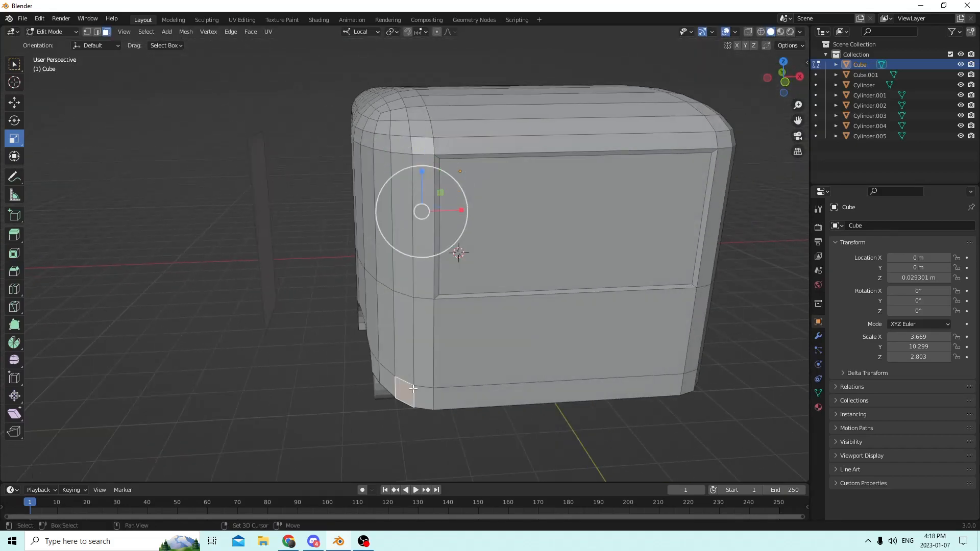
shift+click(433, 395)
shift+click(470, 396)
middle_drag(529, 350, 449, 348)
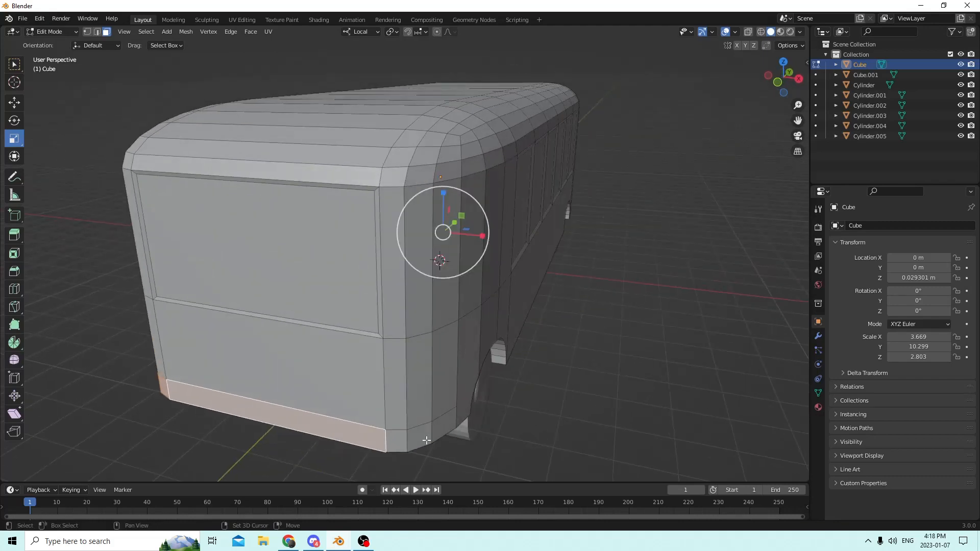
shift+click(399, 440)
shift+click(434, 432)
shift+click(447, 426)
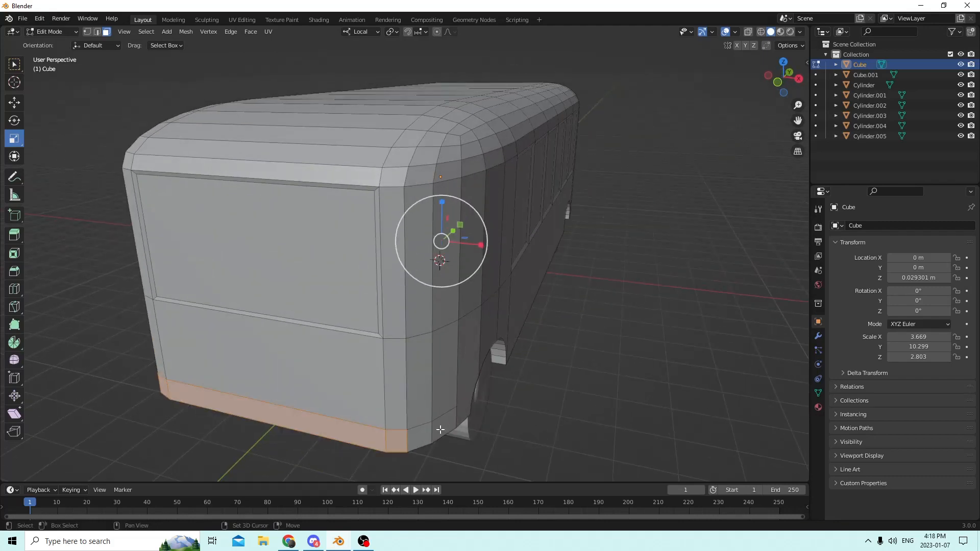
shift+click(422, 436)
middle_drag(378, 393, 300, 383)
- Extrude the selected bottom strip in place and move it about -0.002848 m along local Y to form the second bumper
key(e)
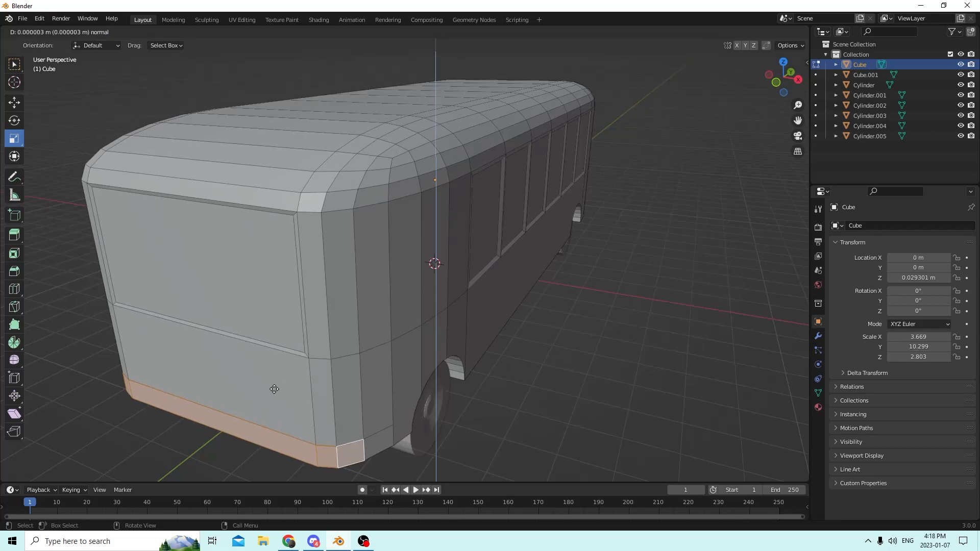
right_click(258, 398)
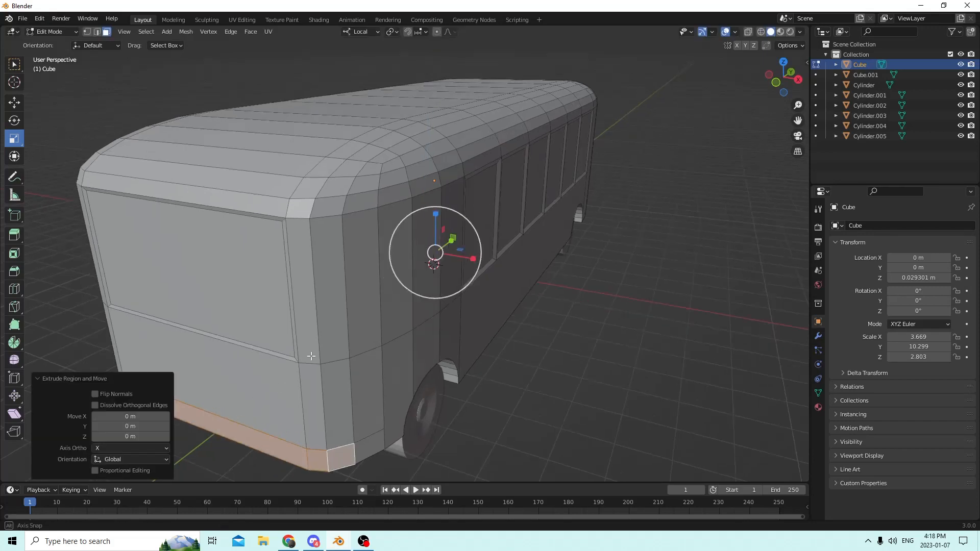
middle_drag(312, 355, 303, 356)
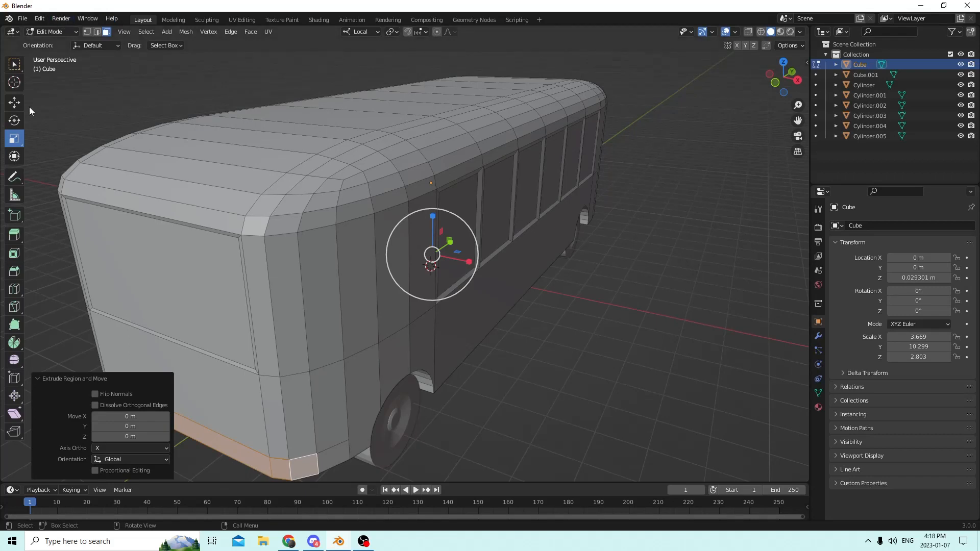
click(14, 104)
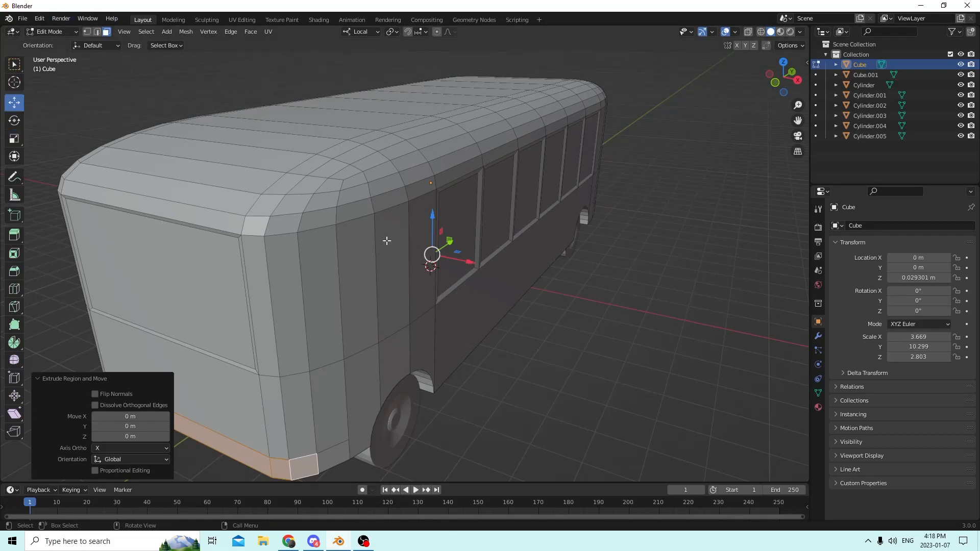
drag(451, 243, 445, 244)
right_click(444, 245)
middle_drag(385, 218, 375, 225)
drag(451, 247, 441, 252)
middle_drag(368, 212, 433, 194)
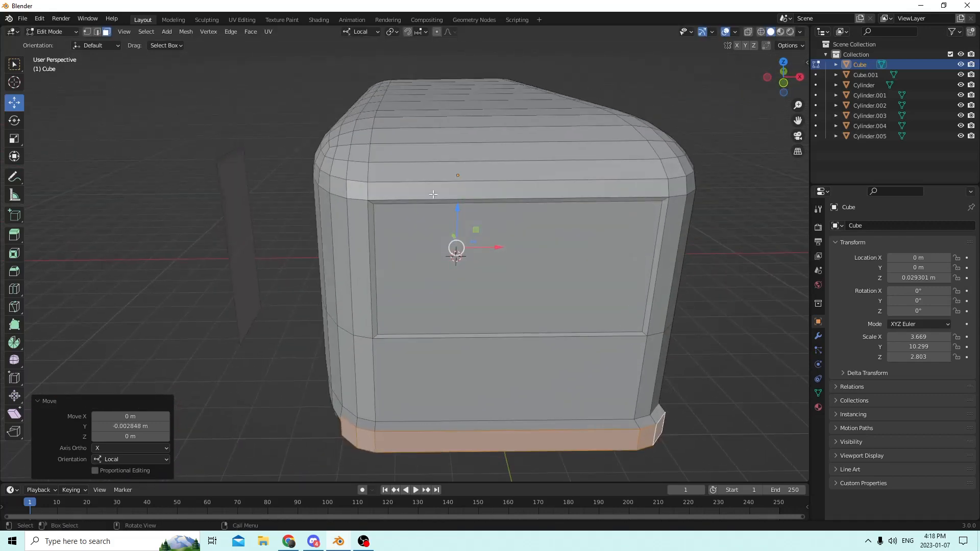
- Leave Edit Mode and examine the bumpers, sides and door area from around the bus
key(Tab)
middle_drag(486, 219, 371, 192)
scroll(579, 139, up, 2)
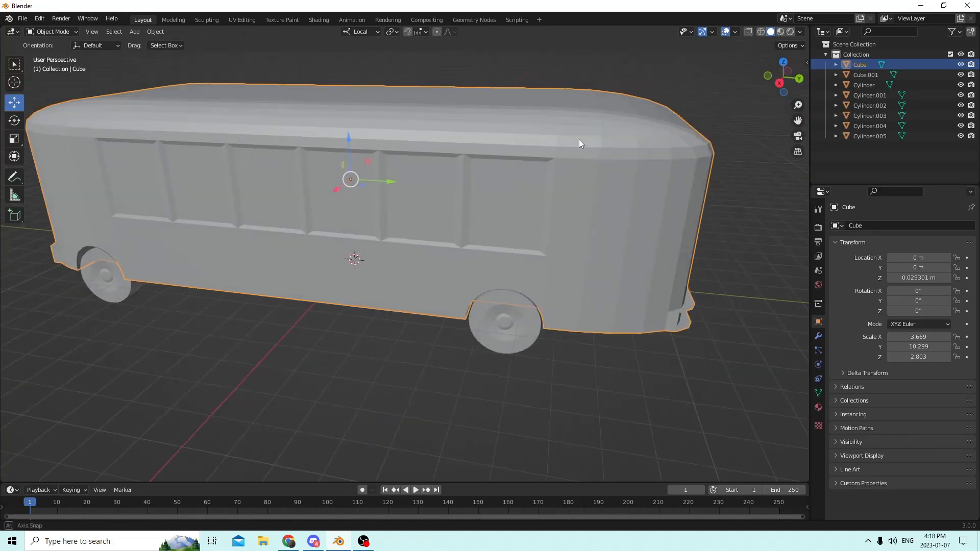
middle_drag(578, 139, 590, 108)
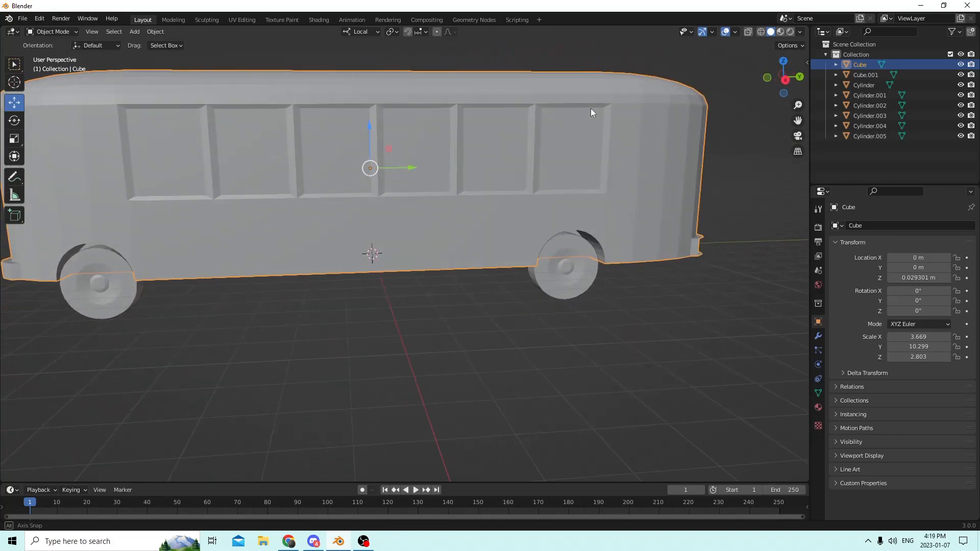
scroll(469, 90, up, 1)
middle_drag(470, 90, 206, 89)
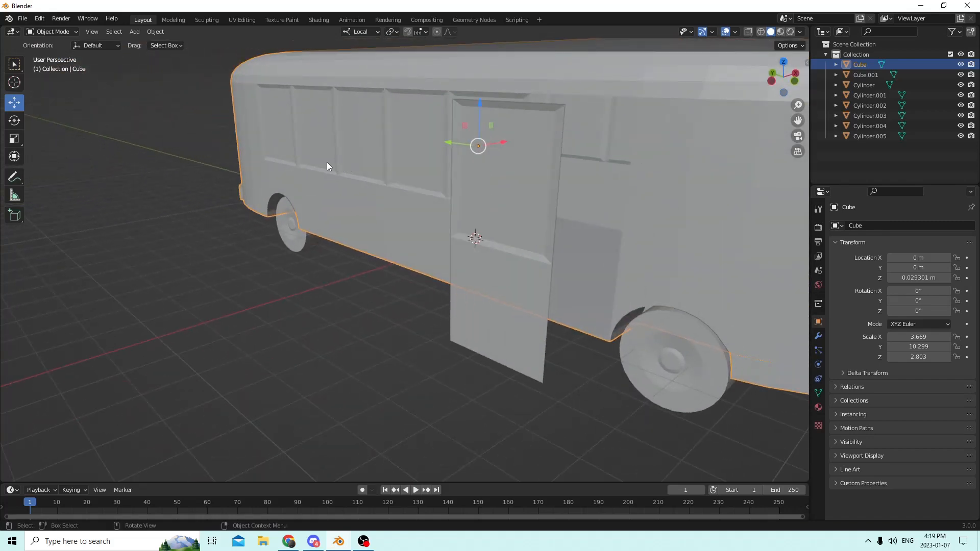
middle_drag(328, 164, 583, 94)
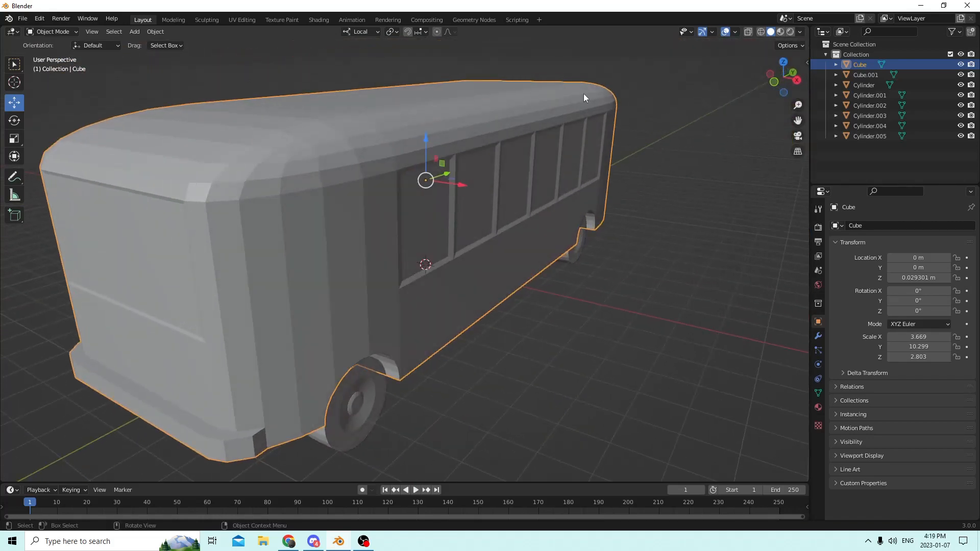
- Switch the viewport to Material Preview shading and create a new material on the bus body
click(780, 32)
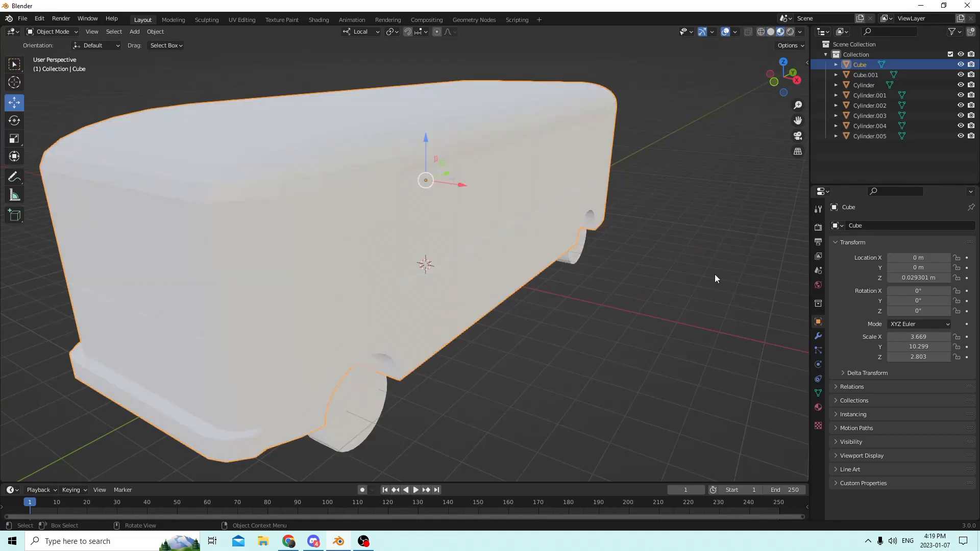
mouse_move(714, 278)
middle_down()
mouse_move(735, 255)
mouse_move(685, 248)
mouse_move(724, 286)
middle_up()
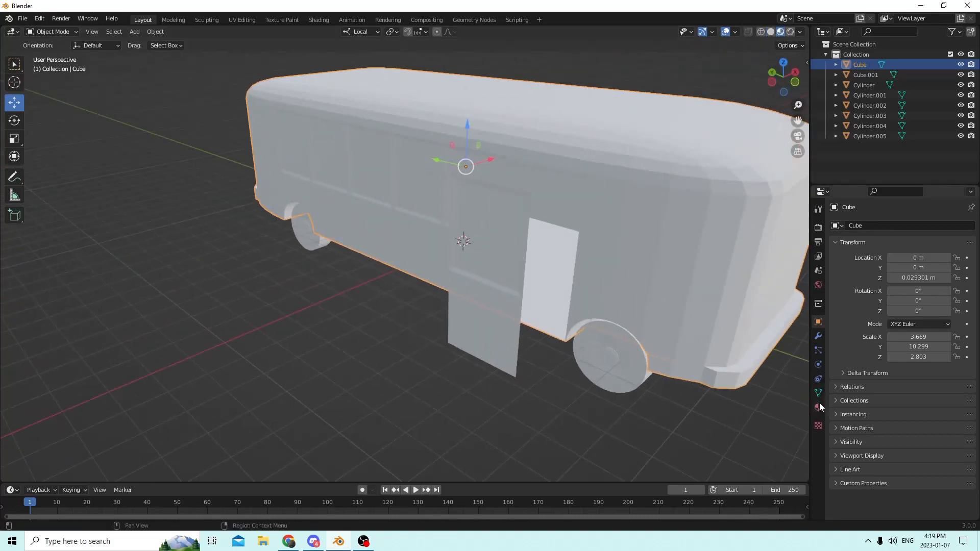
click(817, 407)
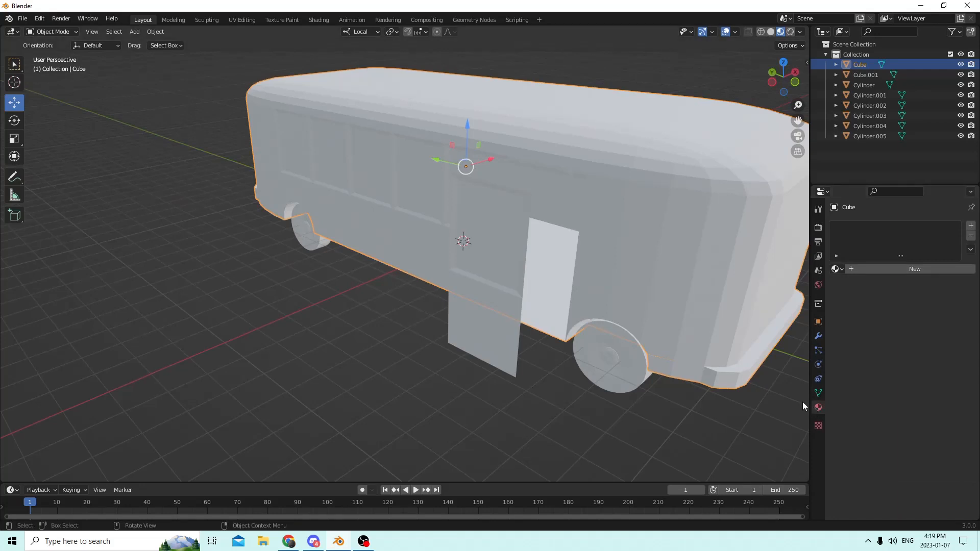
click(897, 271)
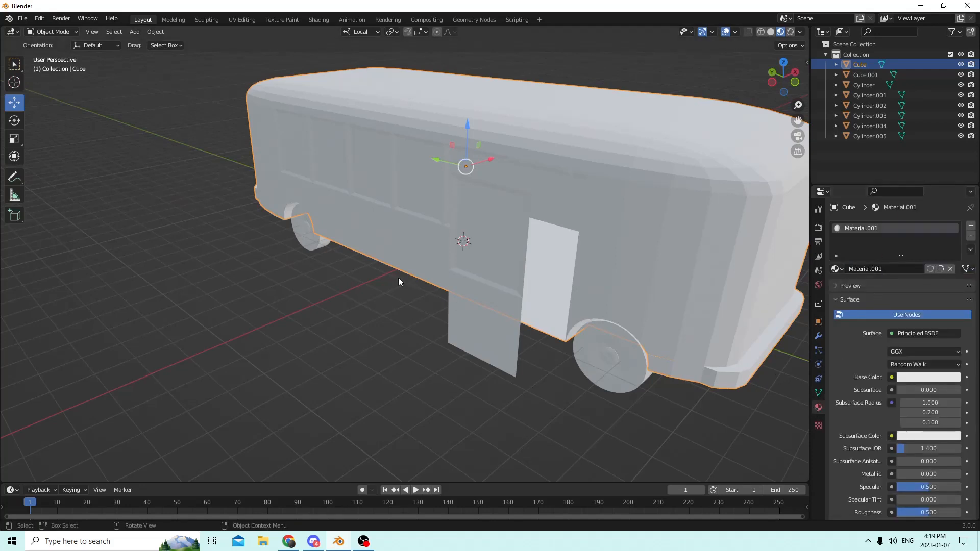
- Enter Edit Mode on the bus body and darken its material's base color to dark grey
key(Tab)
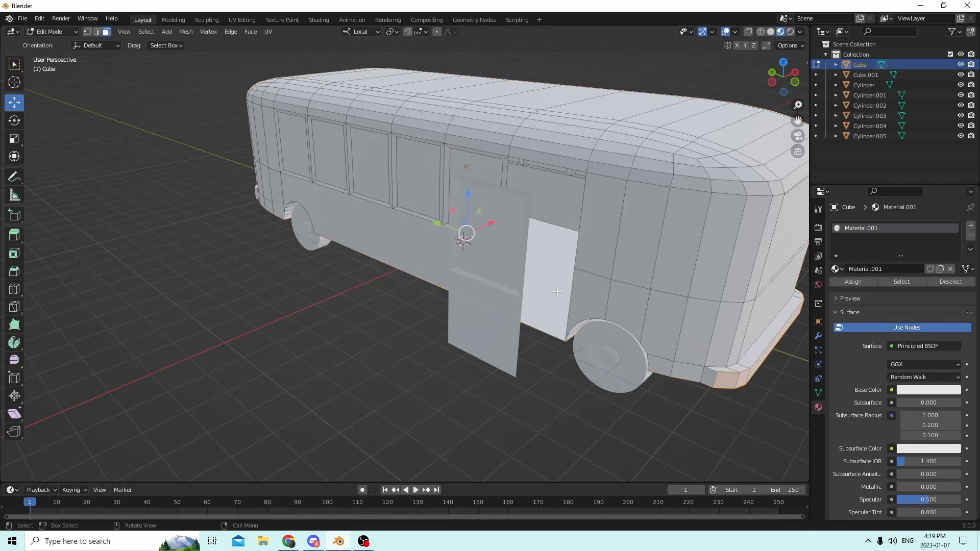
click(936, 391)
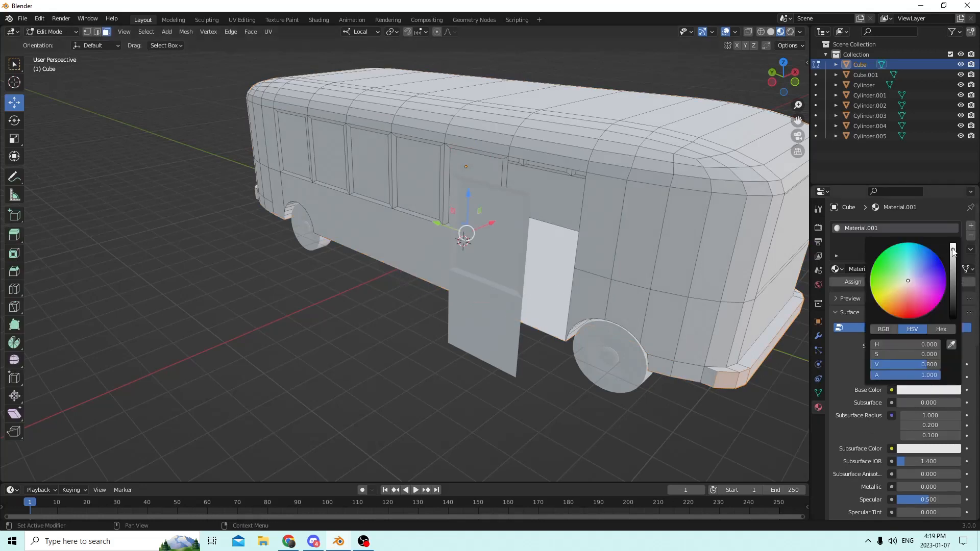
drag(952, 256, 952, 299)
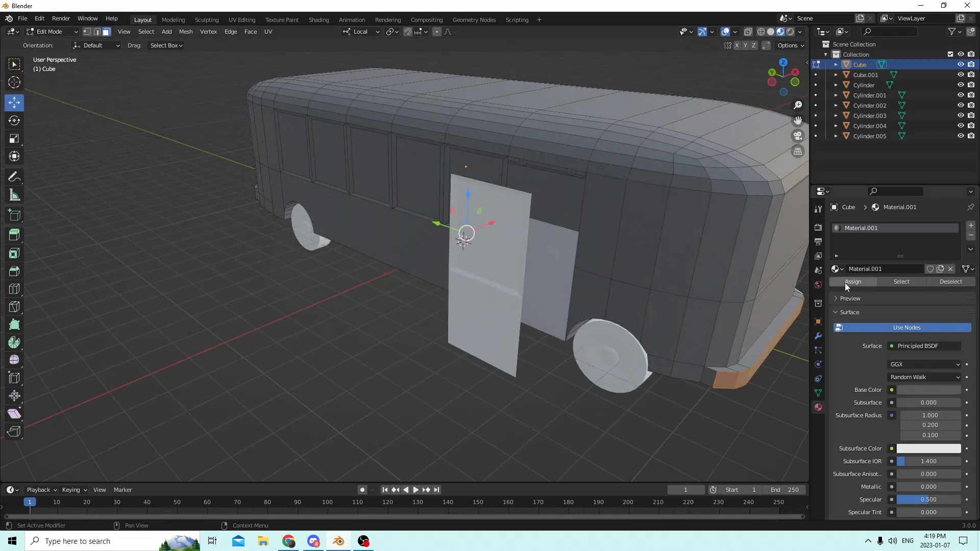
middle_drag(518, 166, 602, 180)
click(684, 193)
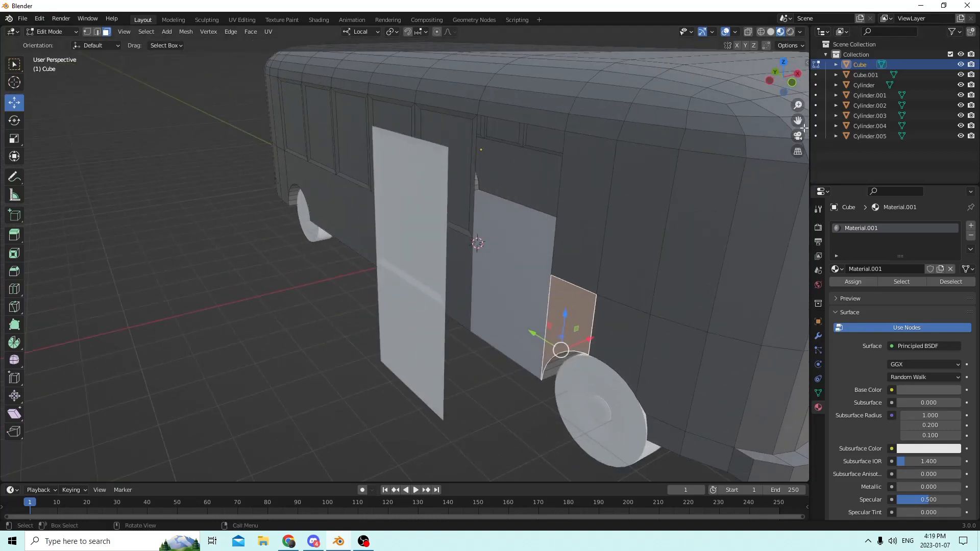
middle_drag(804, 114, 657, 120)
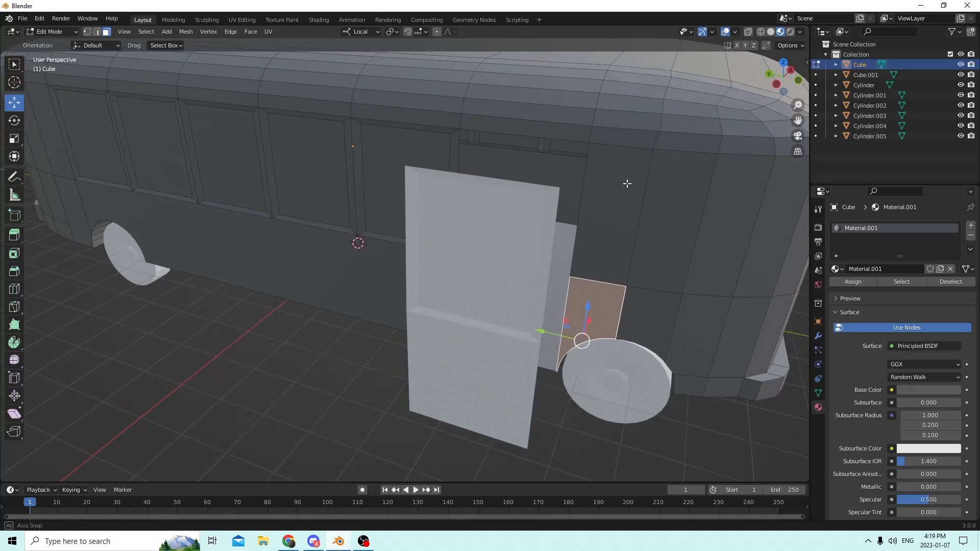
scroll(626, 175, down, 1)
middle_drag(627, 183, 609, 168)
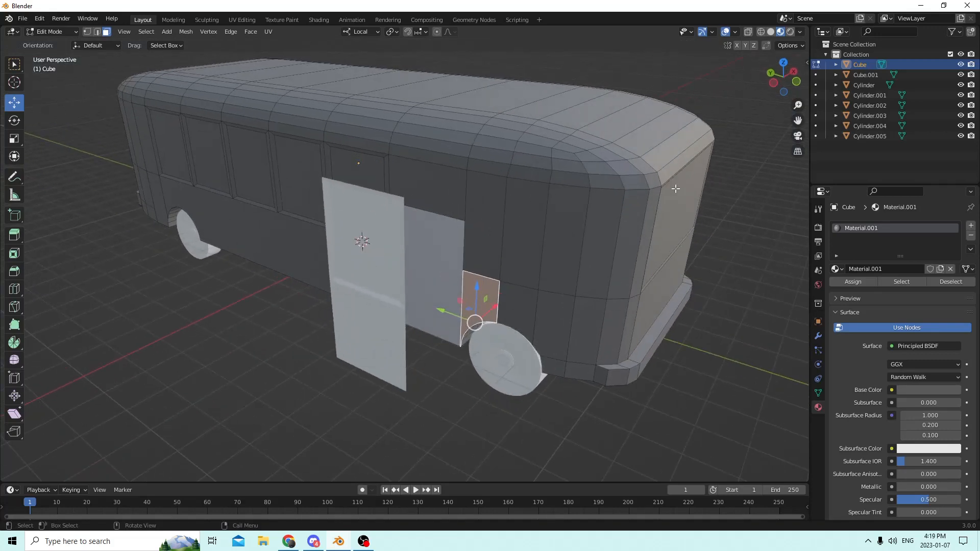
scroll(674, 189, up, 2)
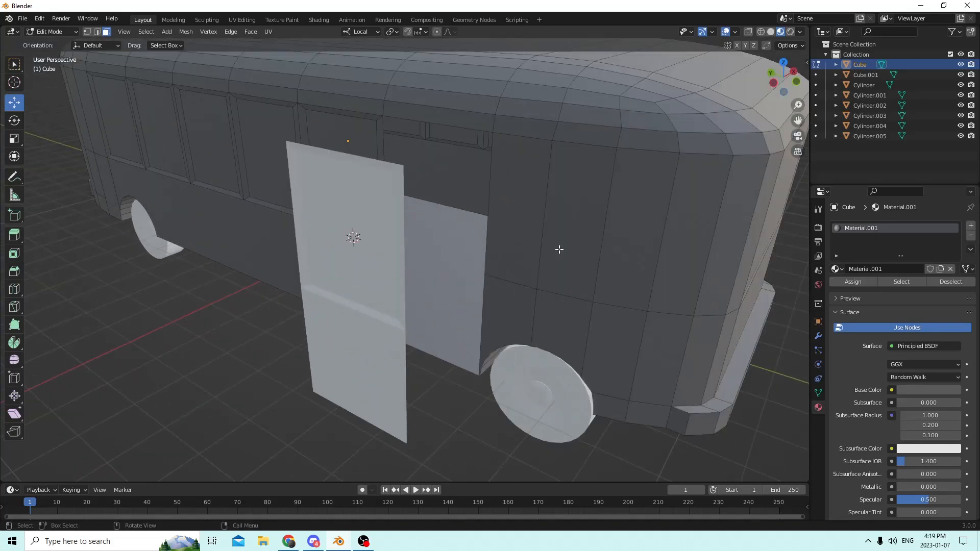
- Dissolve the vertical edge splitting the upper side panel between the door opening and the nearby end, on both sides of the bus
click(537, 233)
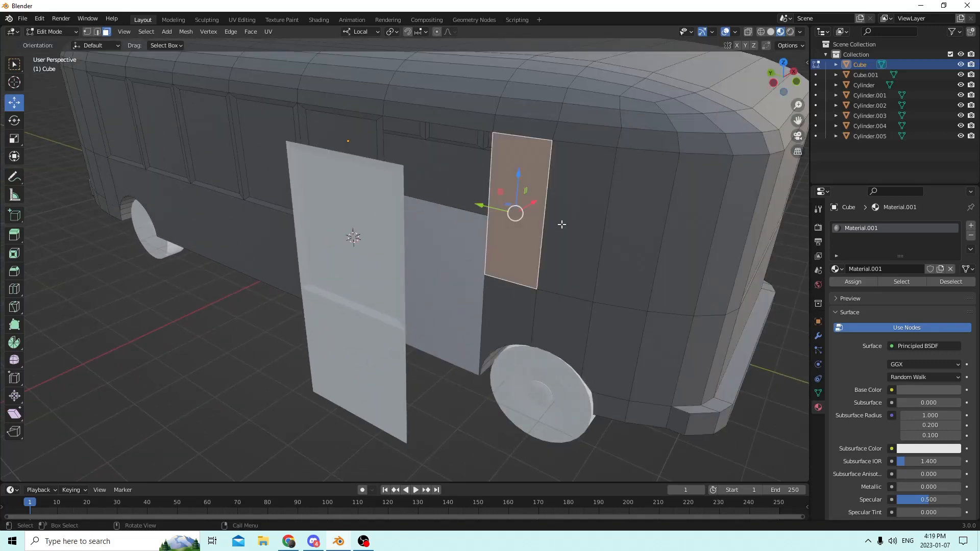
click(97, 32)
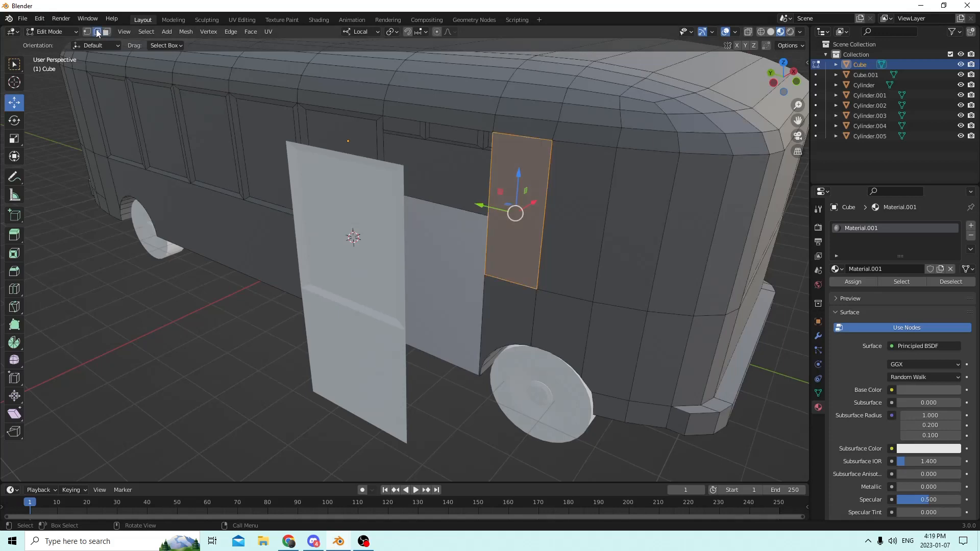
click(604, 230)
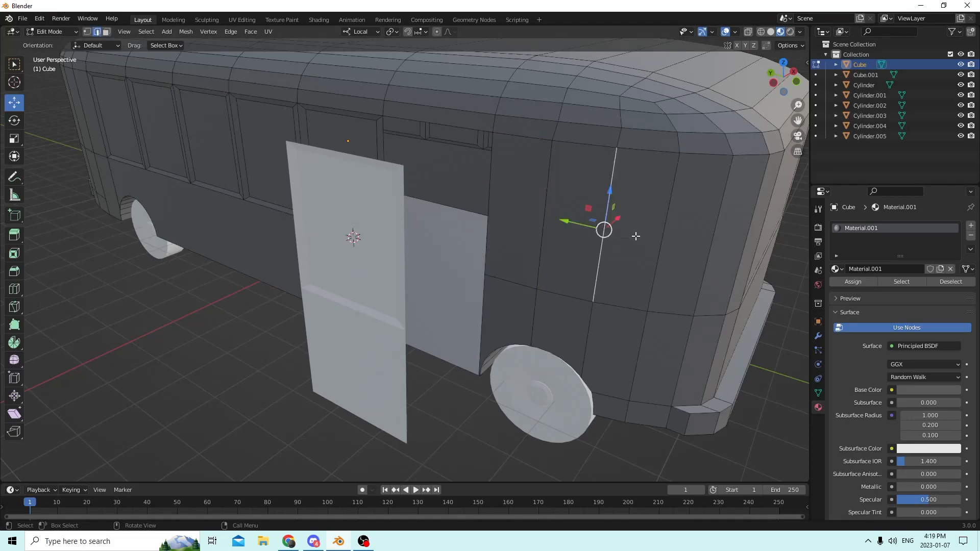
middle_drag(604, 230, 311, 190)
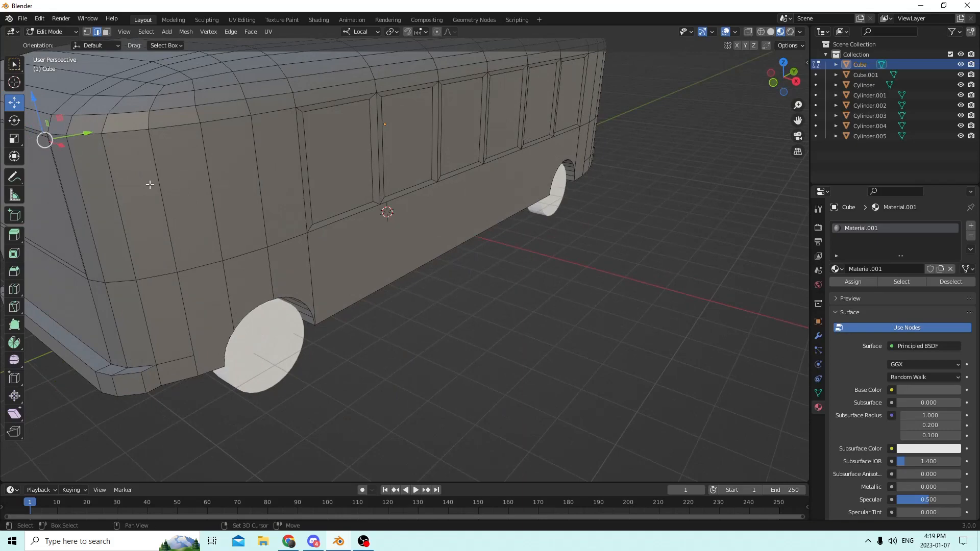
click(211, 184)
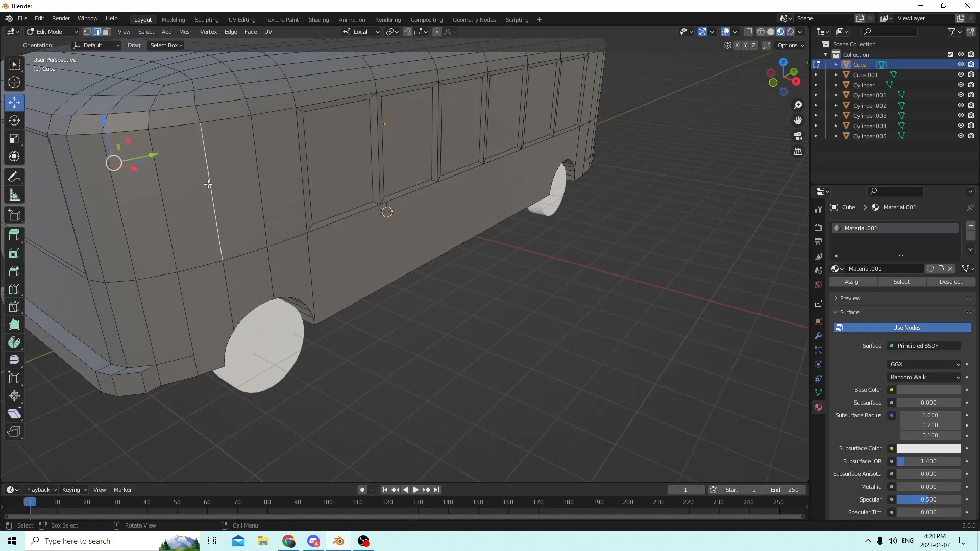
mouse_move(209, 185)
middle_down()
mouse_move(256, 201)
mouse_move(317, 195)
mouse_move(204, 180)
middle_up()
key(x)
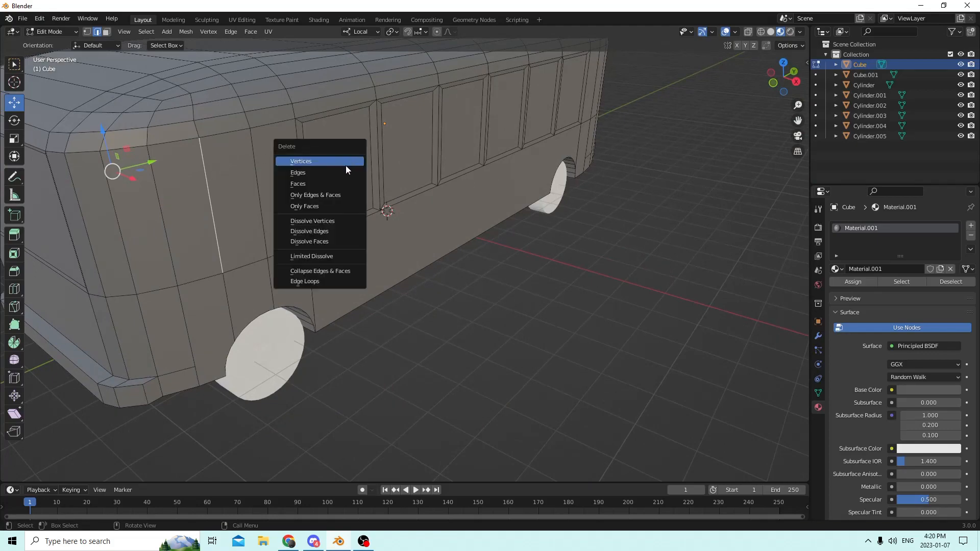
click(311, 217)
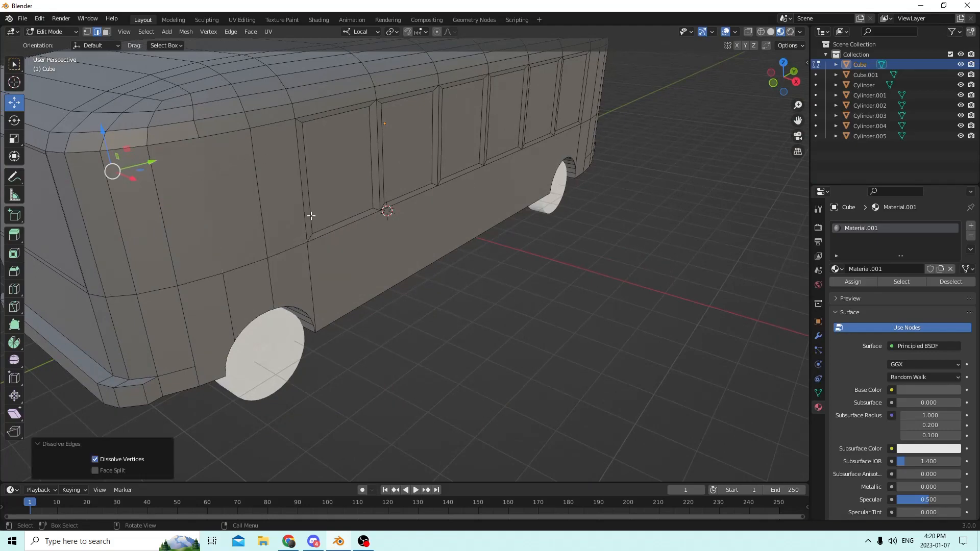
- Inset the merged upper panel at the door end on both sides of the bus individually by 0.000119 m
middle_drag(311, 215, 420, 205)
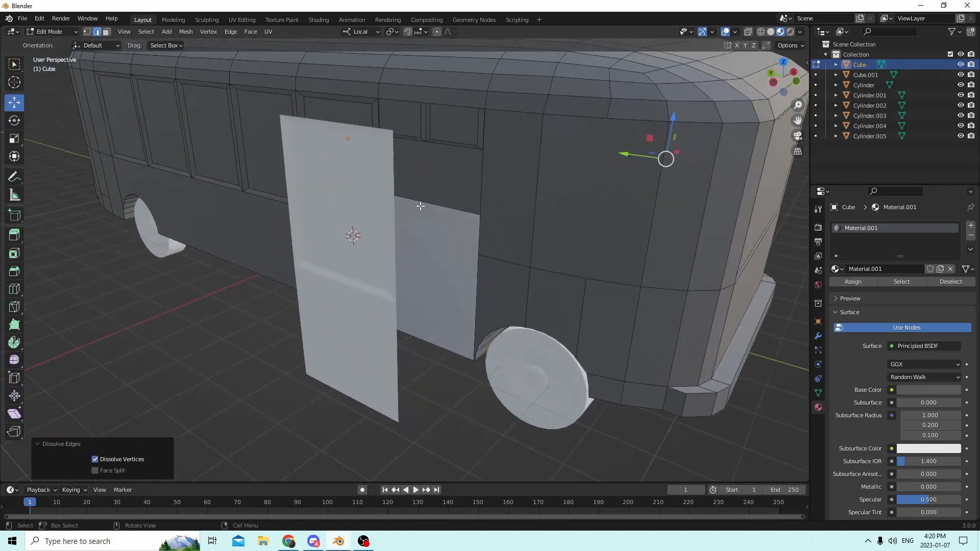
click(553, 203)
middle_drag(552, 202, 254, 203)
click(106, 32)
click(500, 204)
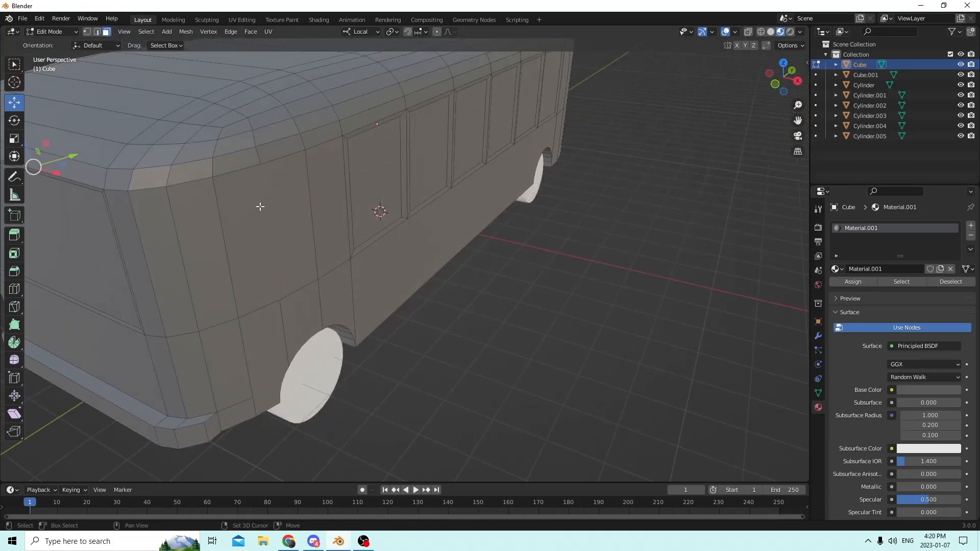
shift+click(260, 206)
key(i)
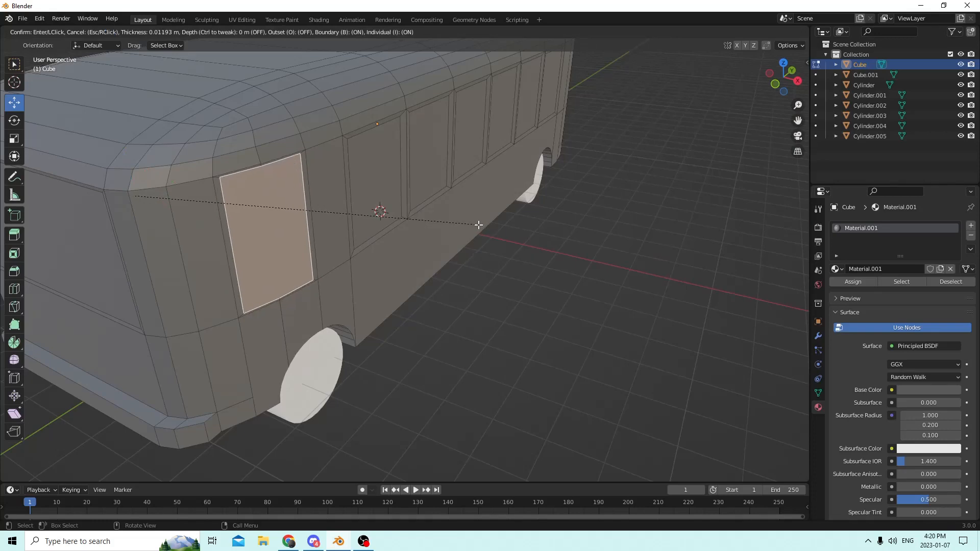
click(354, 190)
- Scale the two inset panels to 0.961 along local Z and 0.988 along local X to form recessed windows
middle_drag(354, 190, 154, 129)
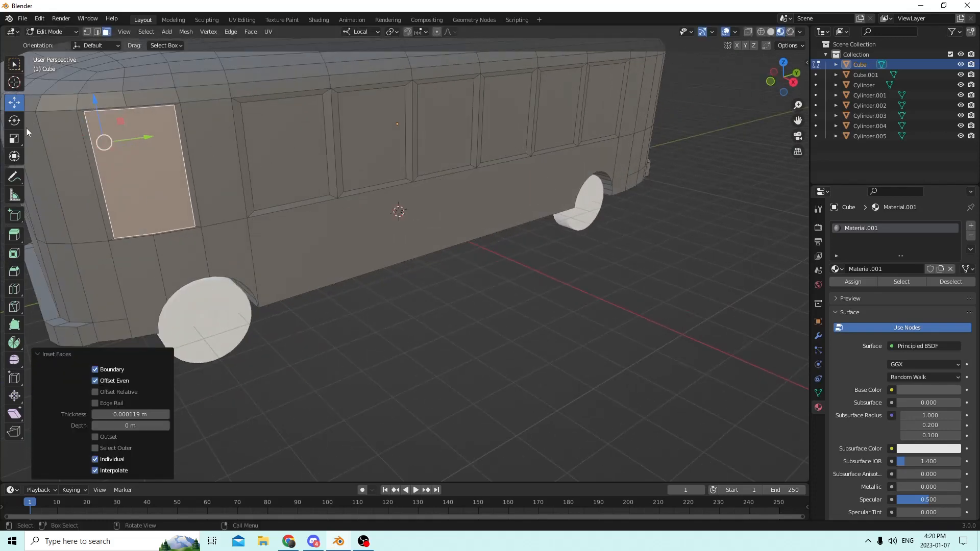
click(14, 138)
drag(95, 101, 95, 102)
middle_drag(95, 102, 257, 164)
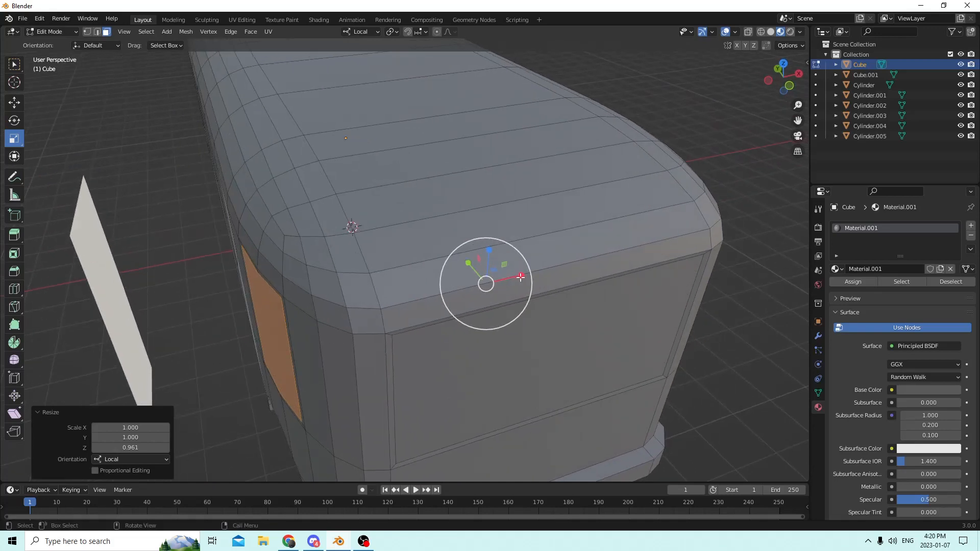
drag(520, 276, 518, 276)
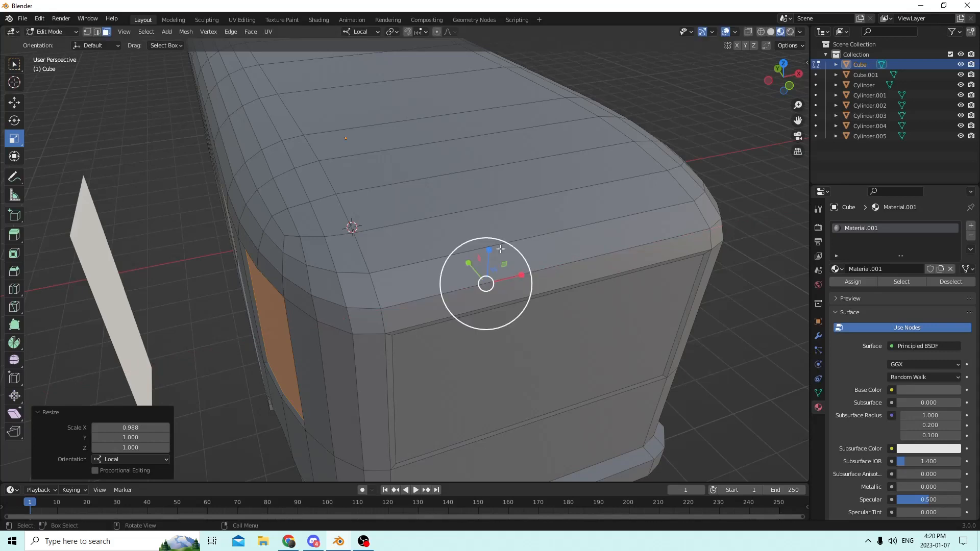
middle_drag(495, 242, 407, 201)
click(552, 275)
- Examine the recessed window beside the door opening, both close up and with Edit Mode toggled off and on
scroll(529, 269, down, 1)
middle_drag(529, 269, 659, 283)
key(Tab)
key(Tab)
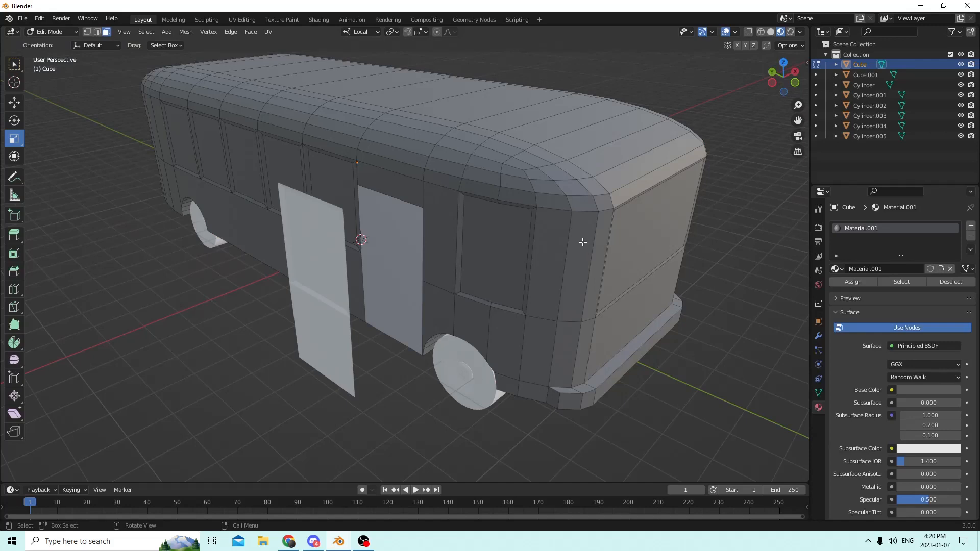
scroll(548, 227, up, 4)
scroll(545, 224, down, 1)
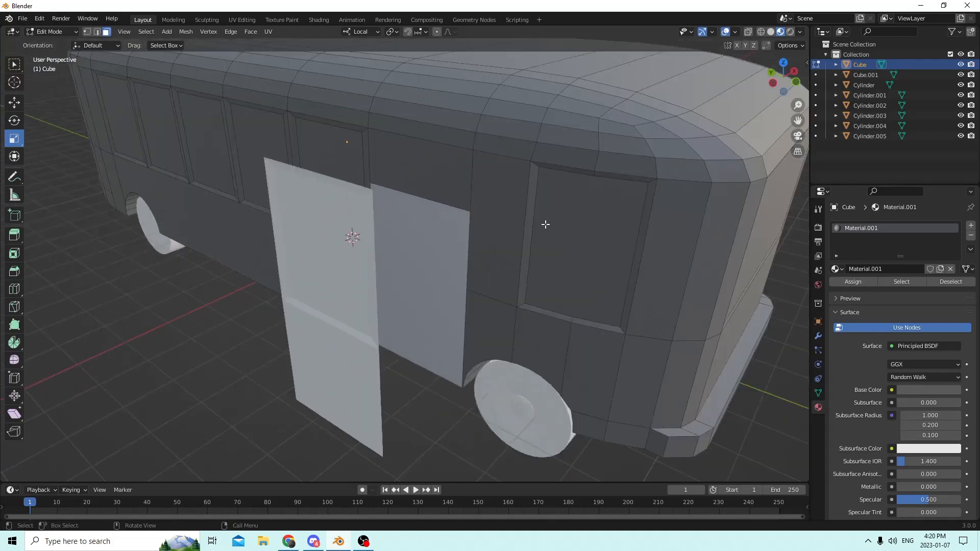
middle_drag(561, 223, 541, 193)
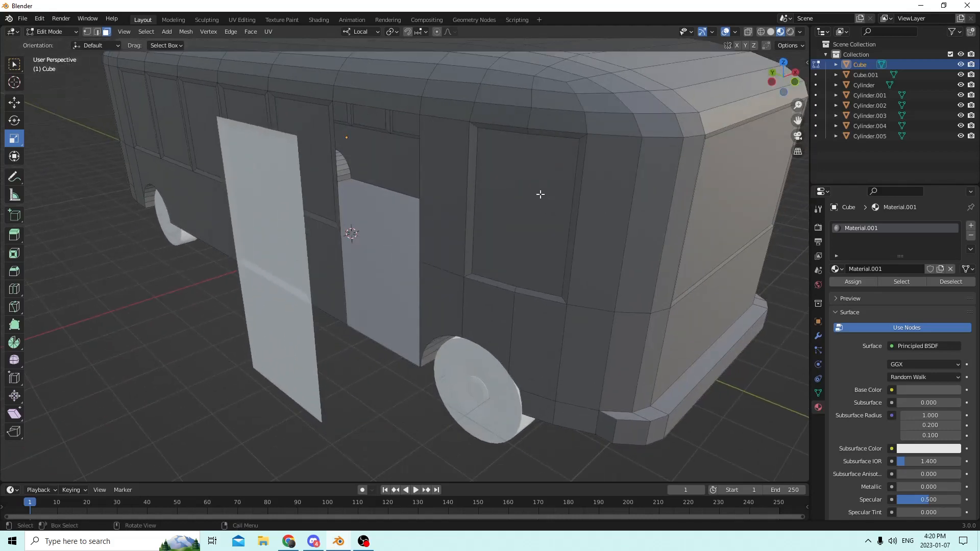
key(Tab)
key(Tab)
- Select the large window pane at the door end together with the recessed side pane on each side of it
click(545, 236)
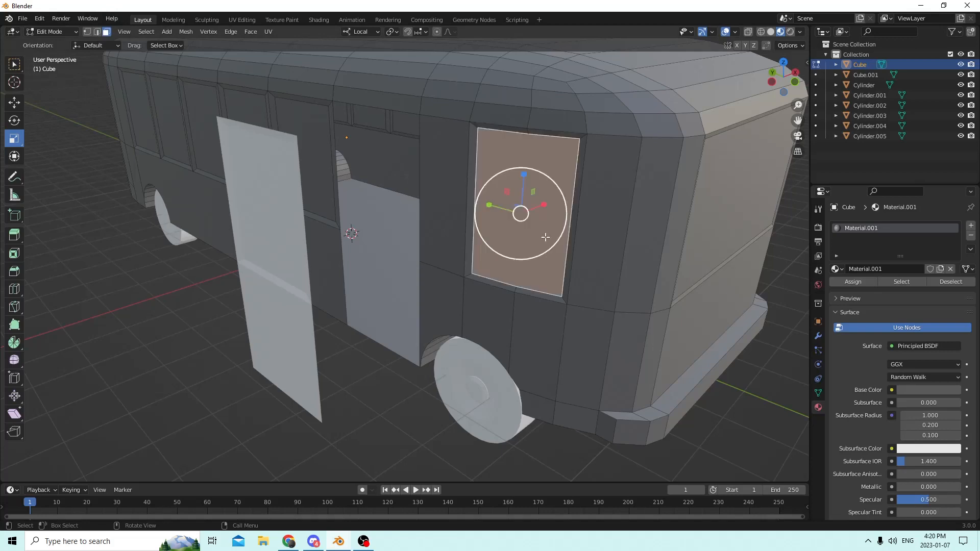
middle_drag(533, 228, 375, 190)
shift+click(300, 218)
middle_drag(300, 218, 196, 209)
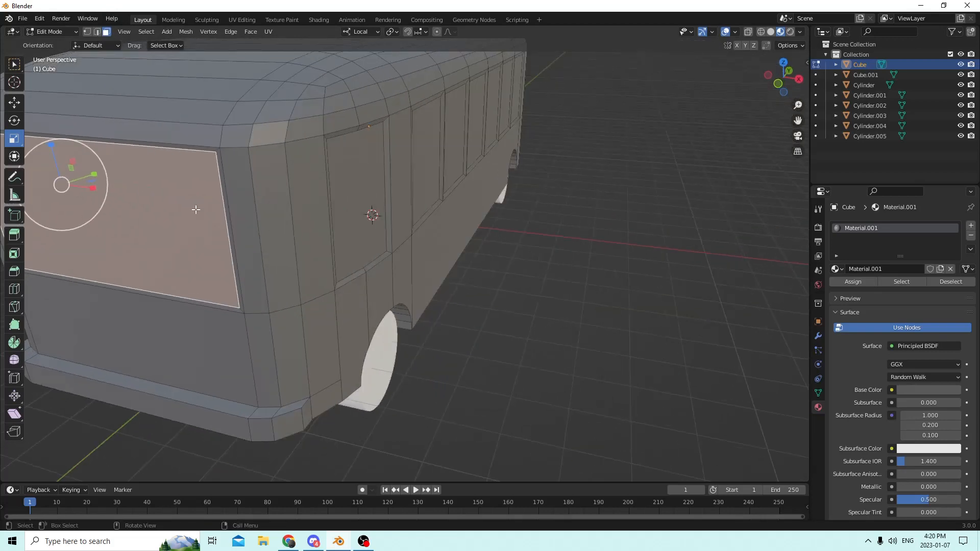
shift+click(373, 191)
middle_drag(373, 191, 241, 193)
- Add the row of six window panes on the side opposite the door to the selection
shift+click(288, 185)
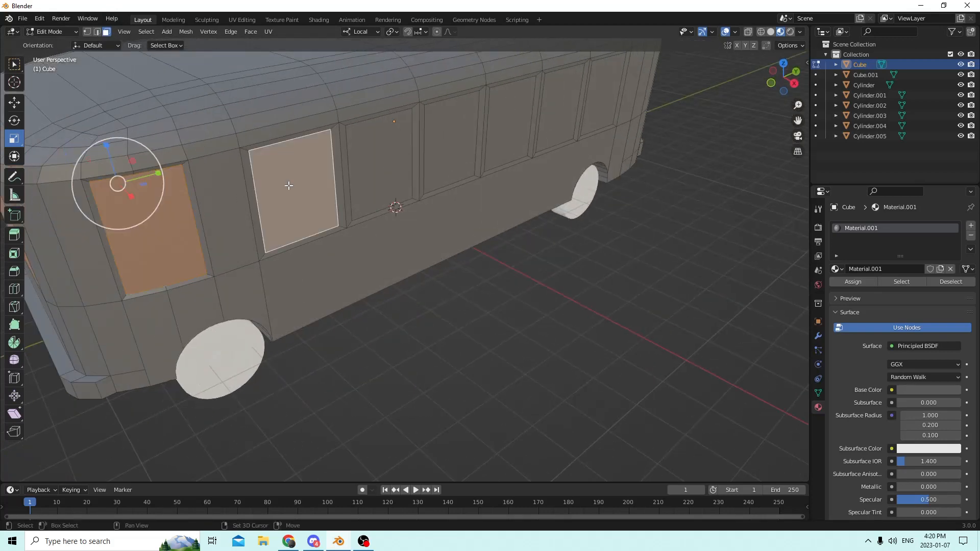
shift+click(377, 163)
shift+click(454, 148)
shift+click(507, 136)
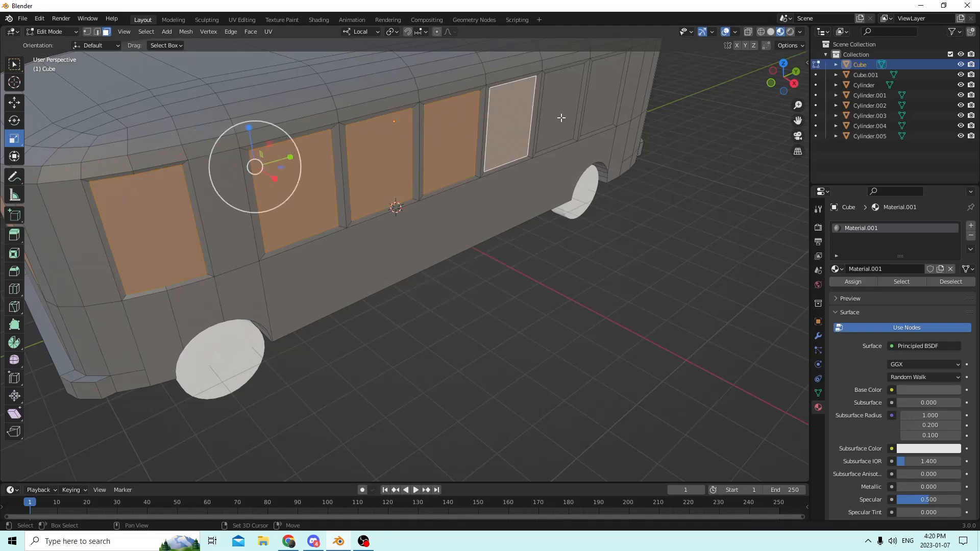
shift+click(561, 114)
shift+click(619, 100)
shift+click(620, 98)
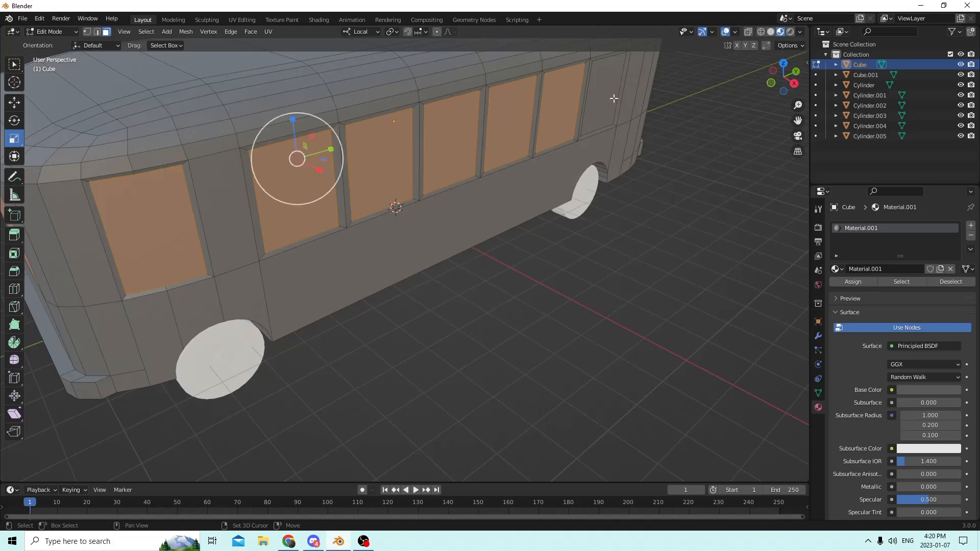
shift+click(608, 96)
- Add the large window pane at the far end and the five panes along the door side to the selection
middle_drag(556, 104, 401, 105)
scroll(497, 255, down, 2)
shift+click(442, 297)
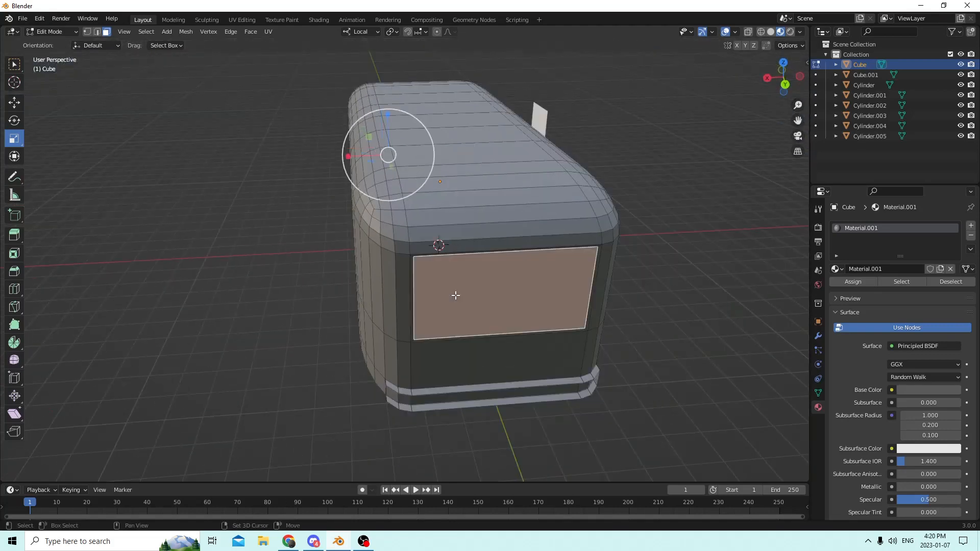
middle_drag(452, 293, 323, 262)
shift+click(326, 204)
shift+click(404, 200)
shift+click(470, 189)
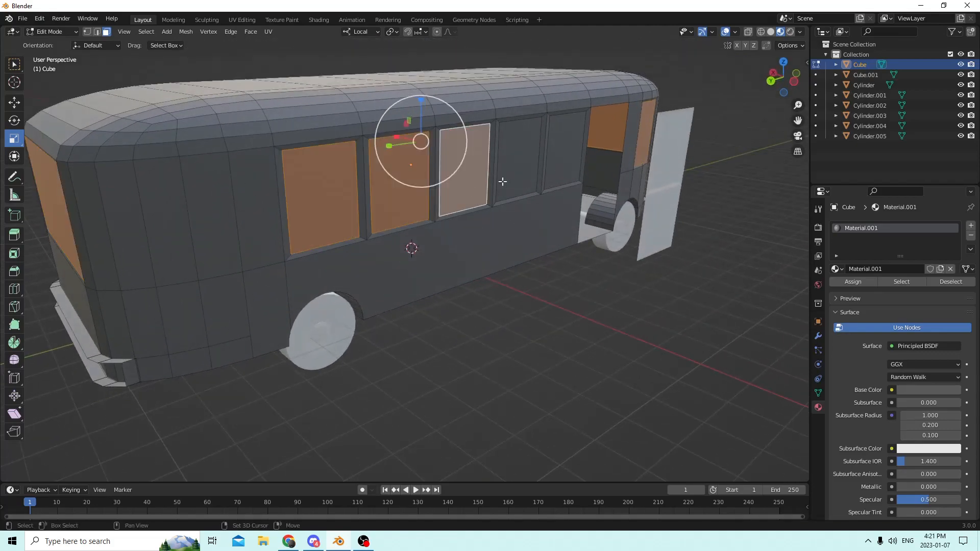
shift+click(521, 173)
shift+click(564, 155)
middle_drag(564, 156, 716, 162)
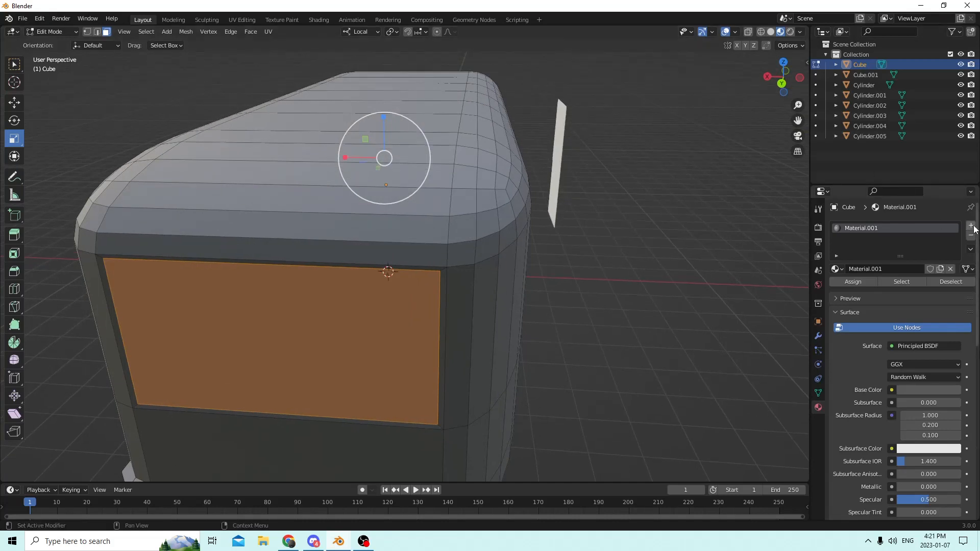
- Create a second material with a cyan base color and assign it to the selected window panes
click(971, 226)
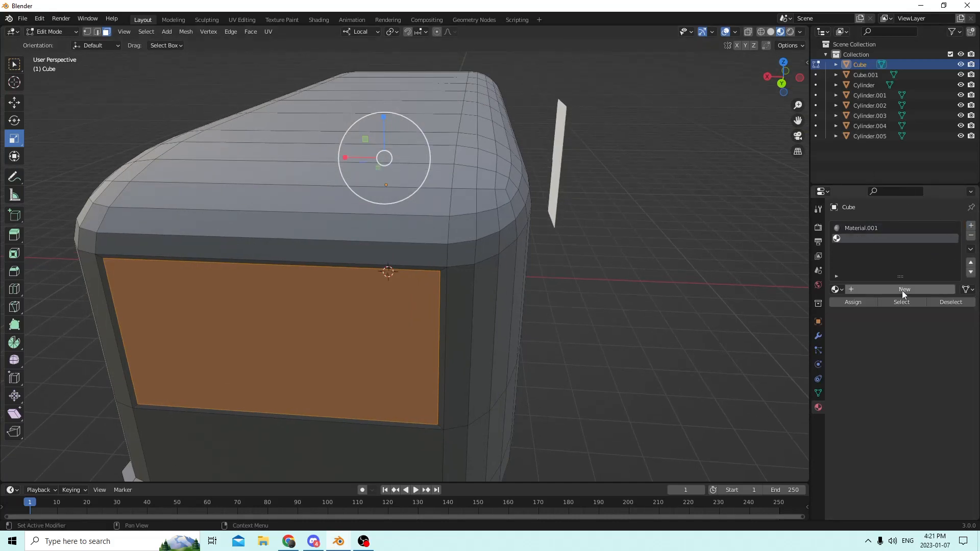
click(901, 290)
click(911, 412)
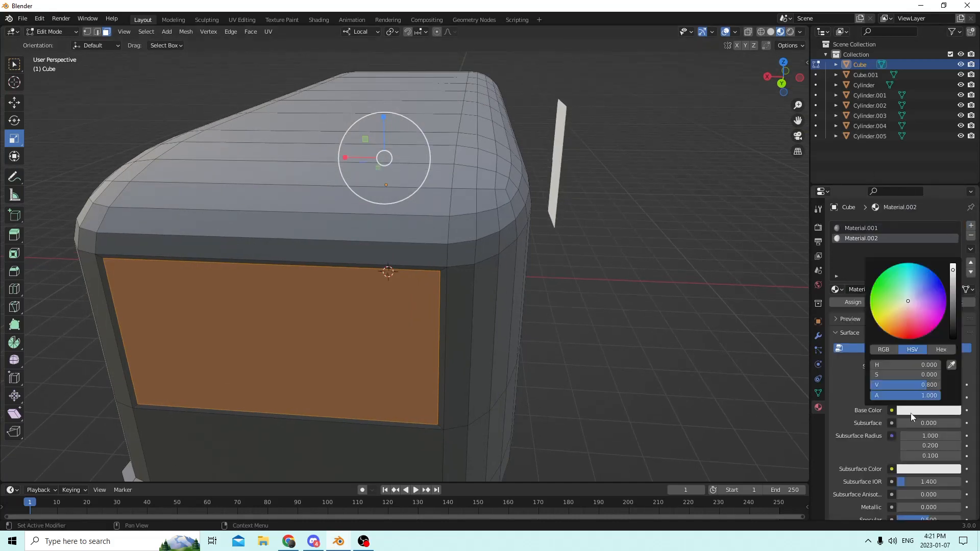
drag(908, 302, 910, 272)
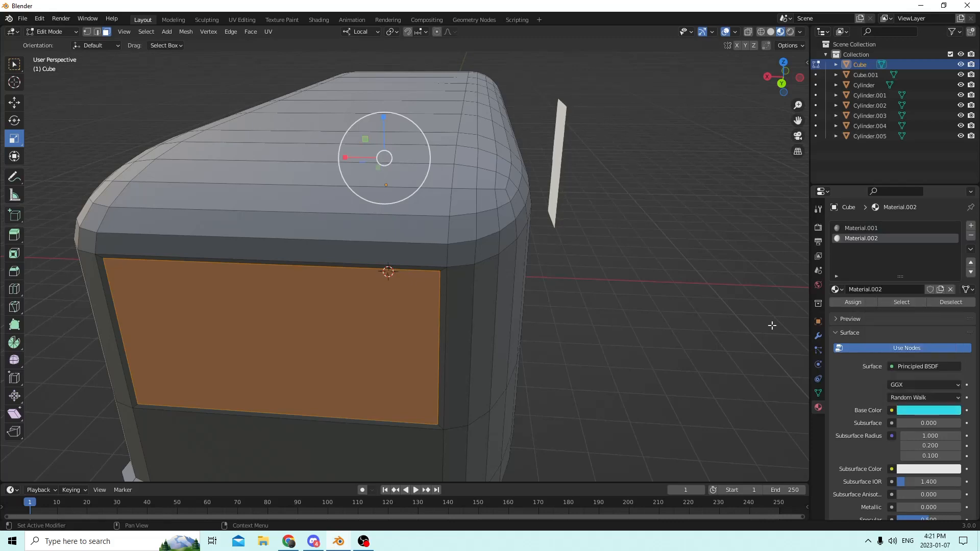
click(858, 305)
click(666, 269)
- Select the five outer faces of the bumper at the end away from the door and move them outward along local Y
middle_drag(483, 255, 475, 234)
middle_drag(181, 247, 347, 351)
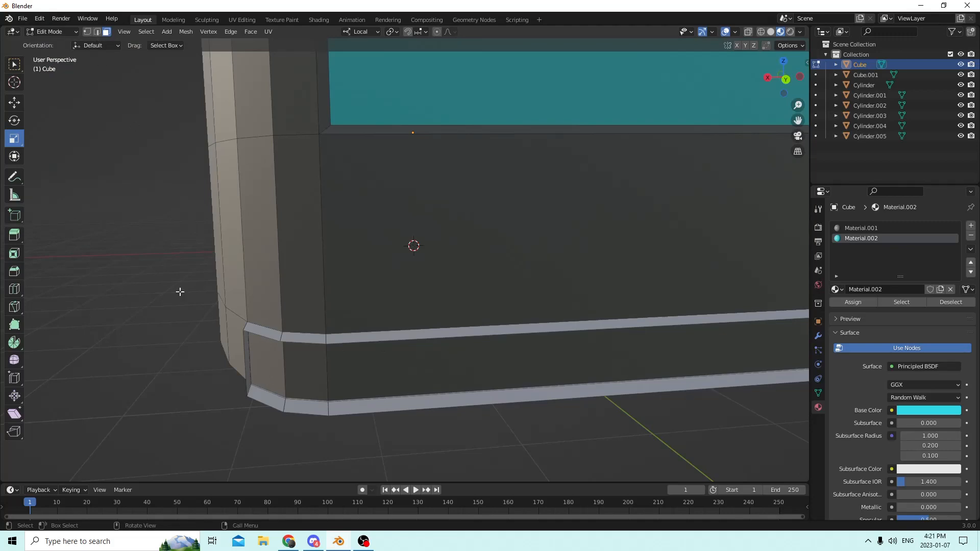
click(262, 365)
shift+click(304, 370)
shift+click(398, 361)
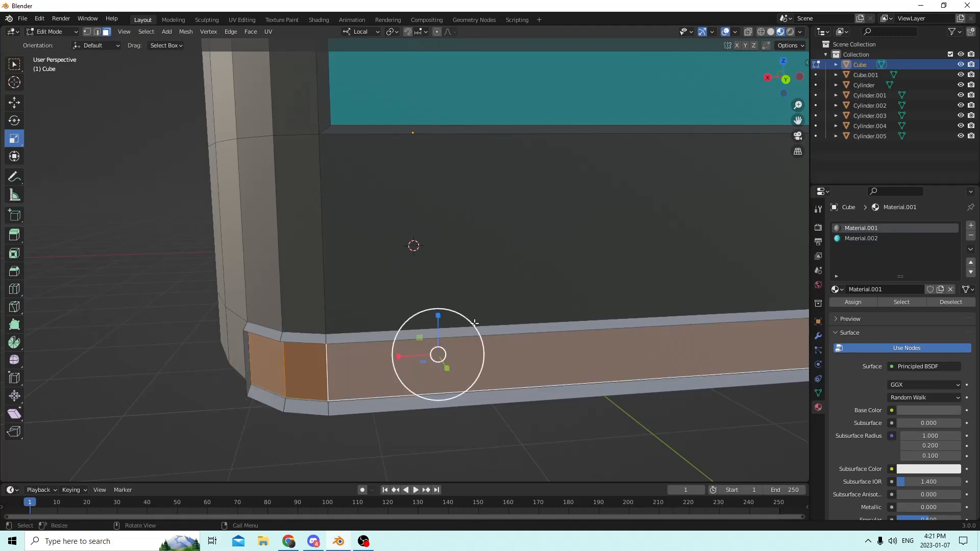
middle_drag(474, 323, 357, 320)
shift+click(363, 331)
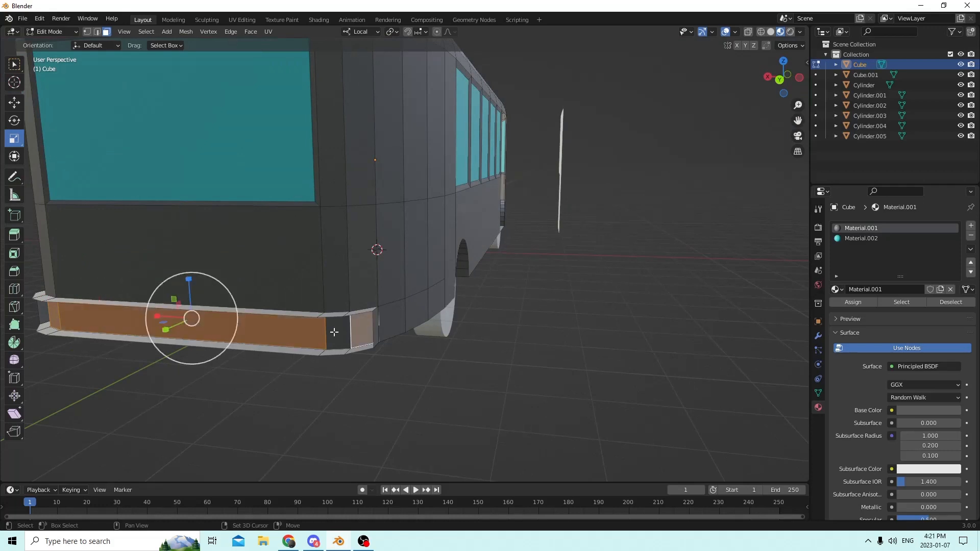
shift+click(333, 332)
middle_drag(249, 309, 236, 314)
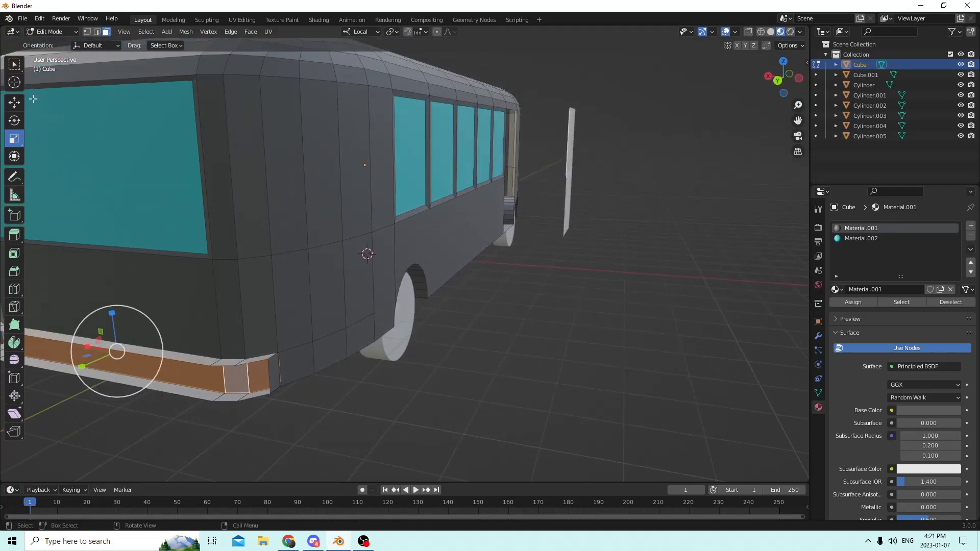
click(16, 102)
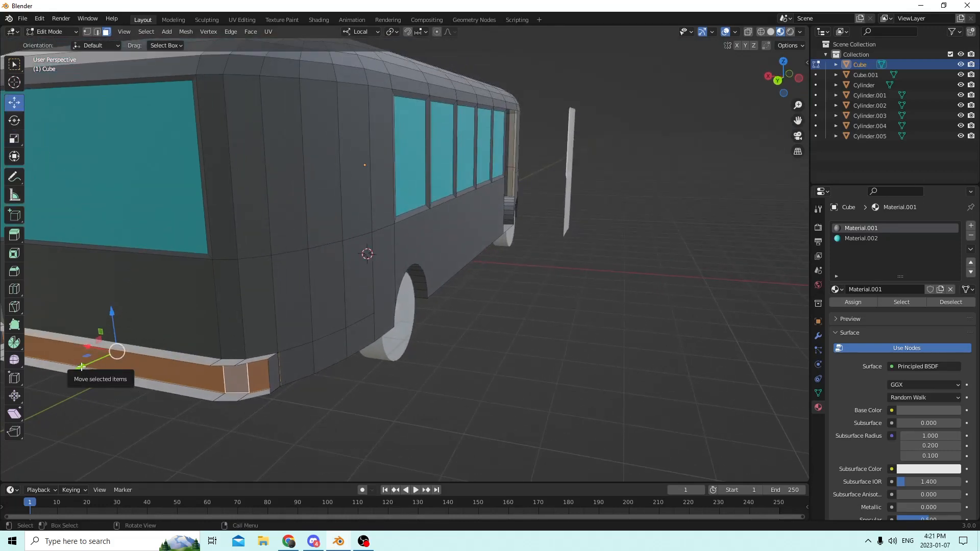
drag(81, 368, 66, 374)
middle_drag(65, 374, 219, 373)
middle_drag(349, 345, 377, 324)
click(276, 352)
- Leave mesh editing and join the two axle cylinders into the bus body object
middle_drag(276, 352, 249, 341)
scroll(317, 267, up, 2)
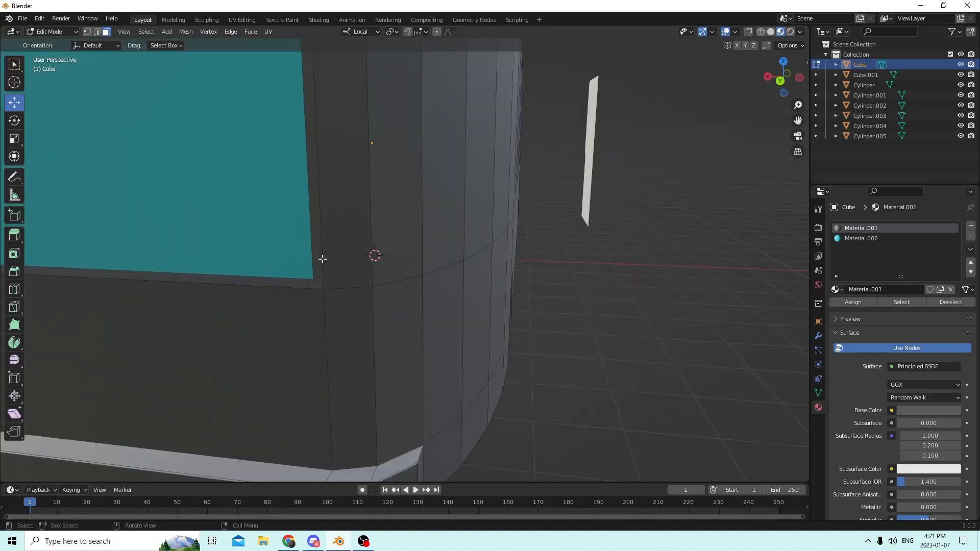
scroll(321, 259, down, 4)
middle_drag(339, 261, 471, 212)
click(588, 195)
key(Tab)
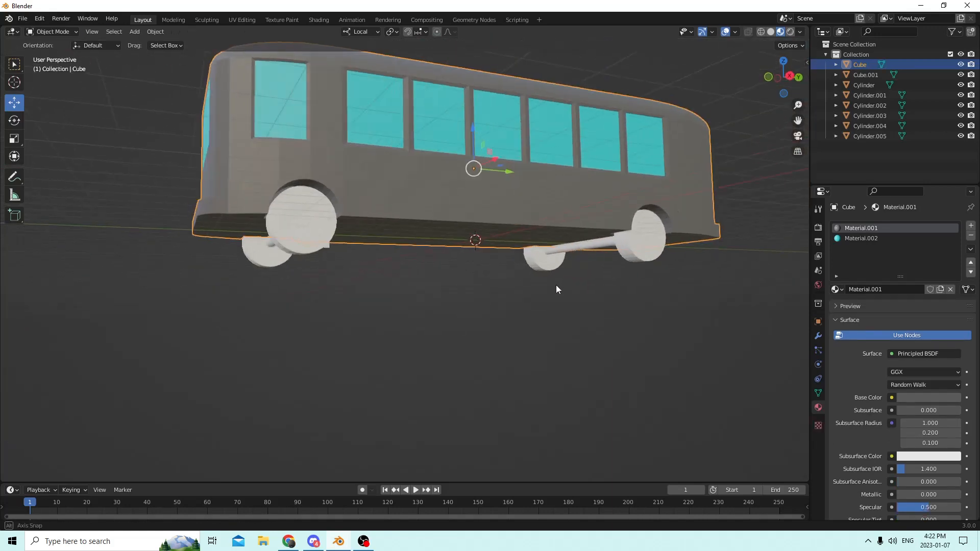
middle_drag(556, 284, 514, 282)
click(320, 223)
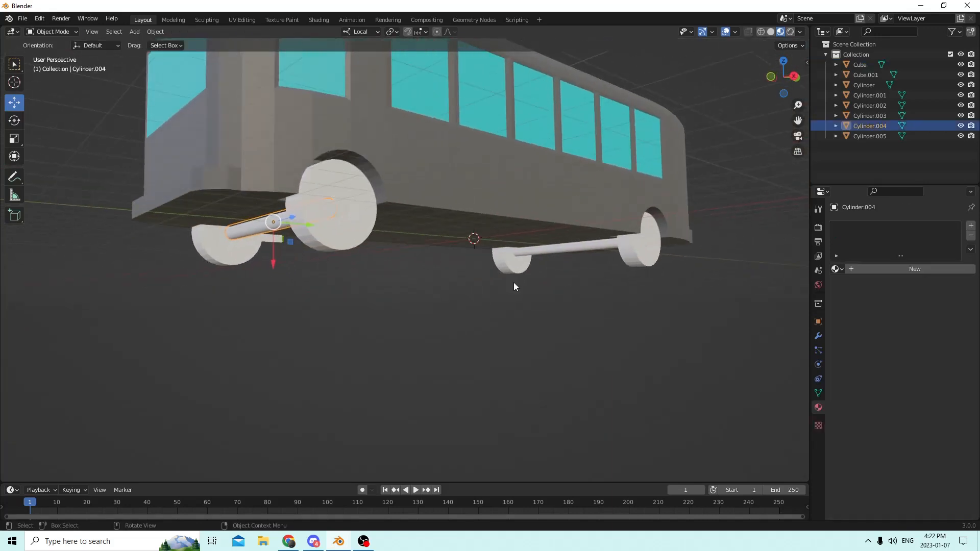
shift+click(577, 247)
shift+click(476, 203)
key(ctrl+j)
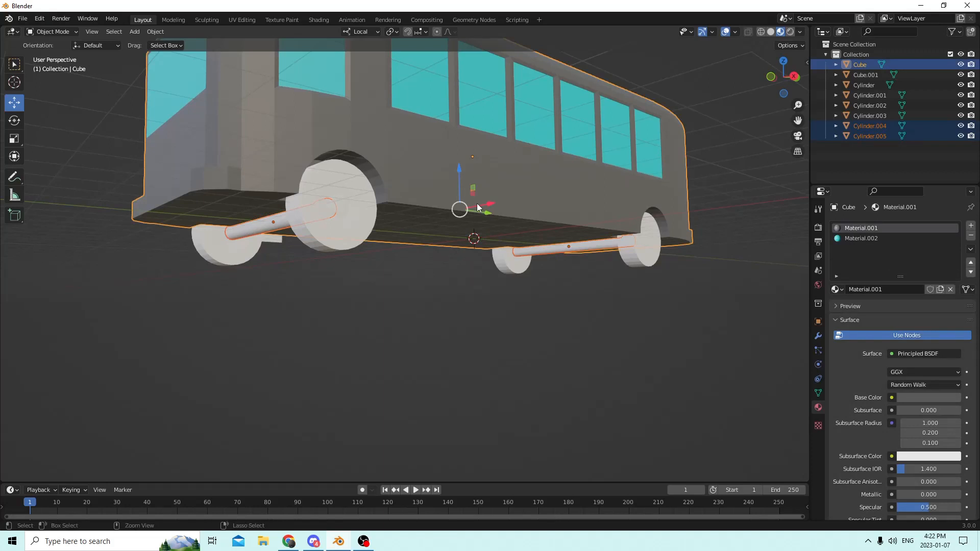
- Reopen the joined bus mesh for editing and select all linked faces of both axle rods
middle_drag(484, 207, 601, 251)
click(458, 234)
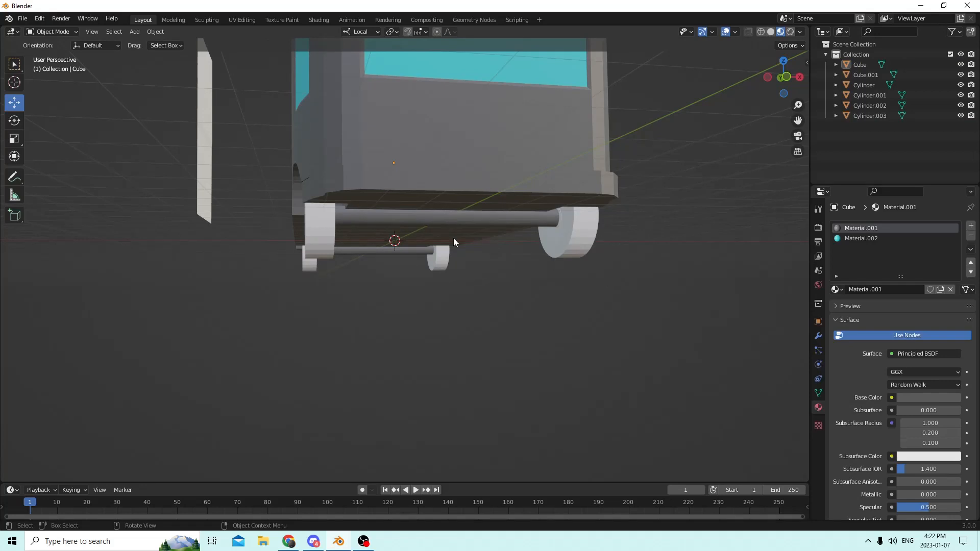
key(Tab)
click(533, 284)
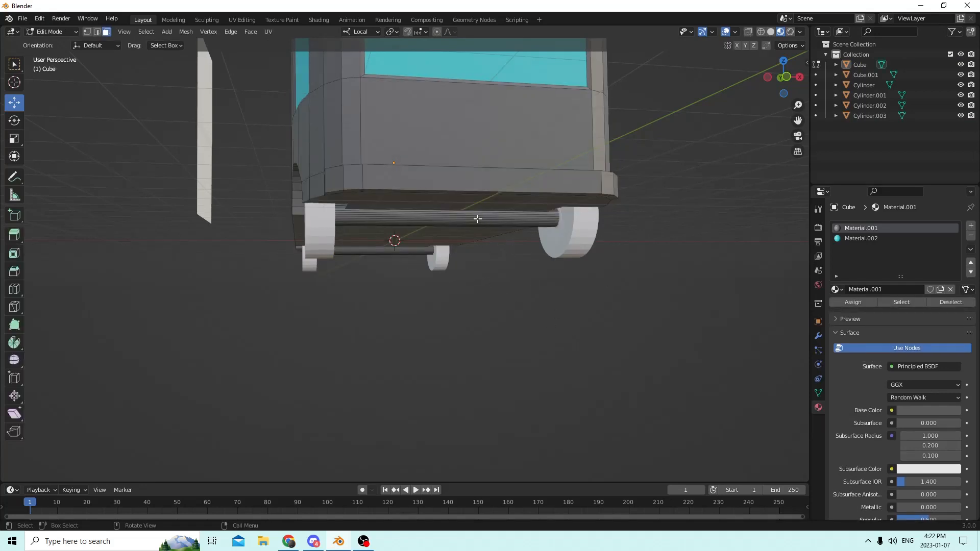
key(l)
key(l)
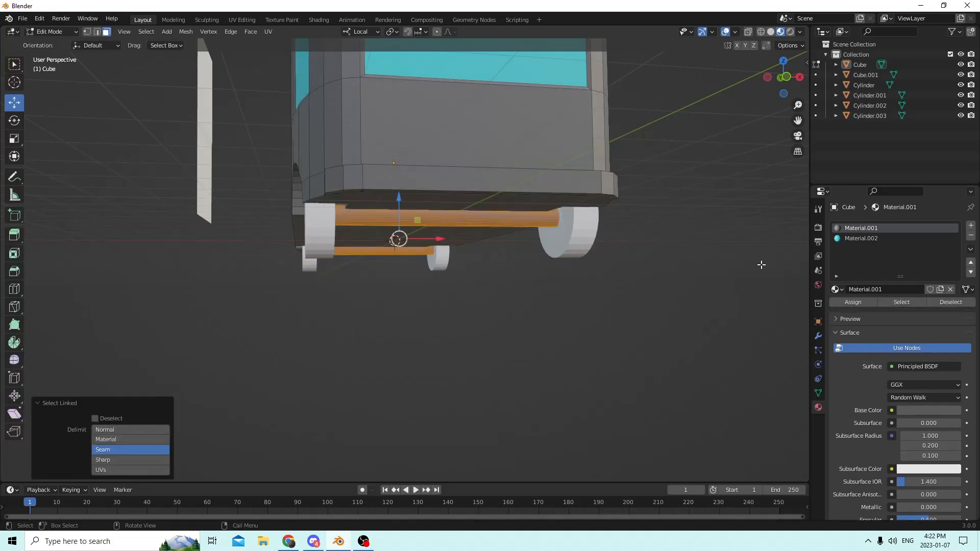
- Create a third material with a grey base color of value 0.359, and clear the face selection
click(971, 225)
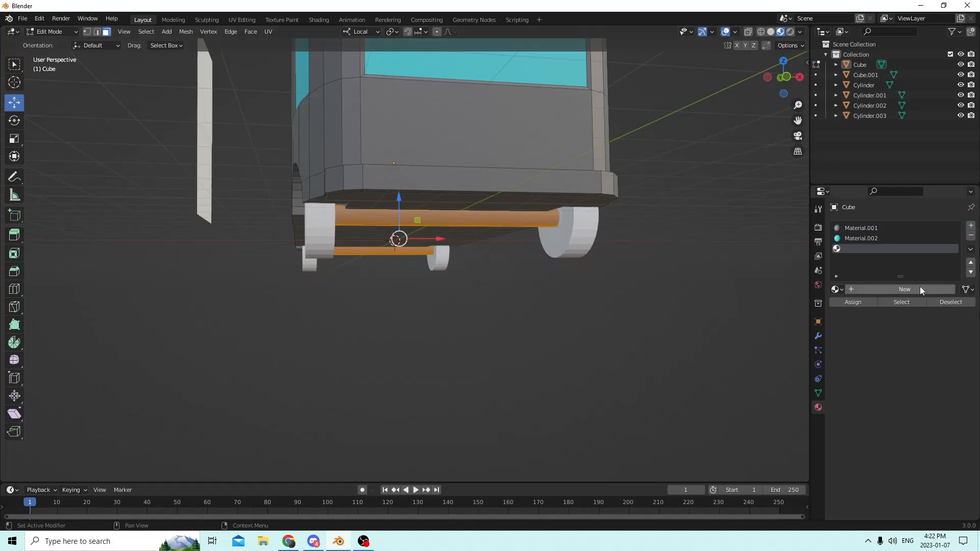
click(909, 290)
click(930, 411)
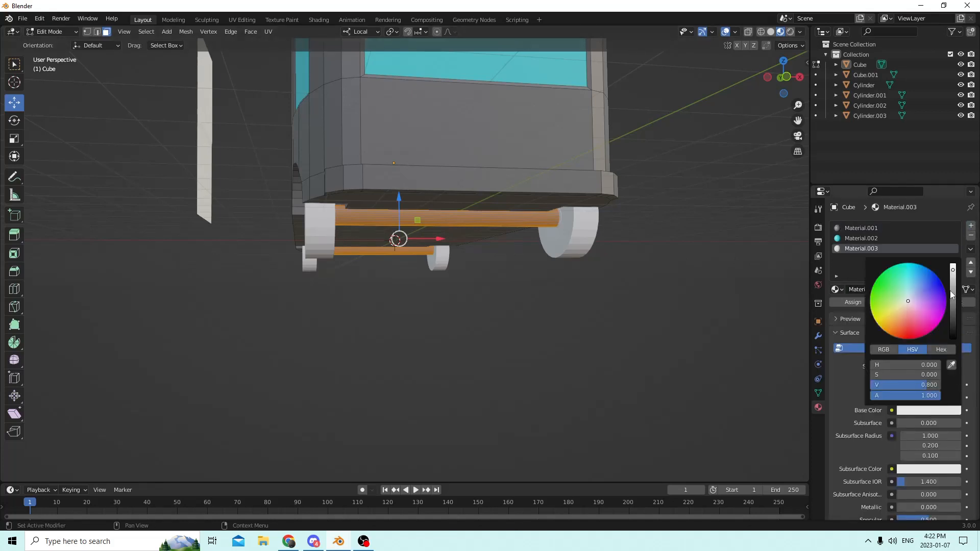
drag(952, 270, 952, 291)
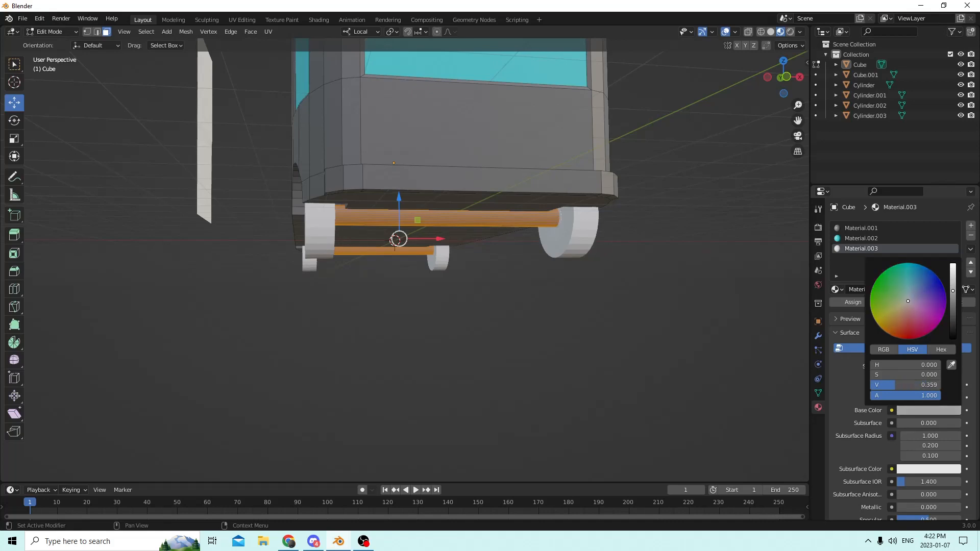
click(685, 262)
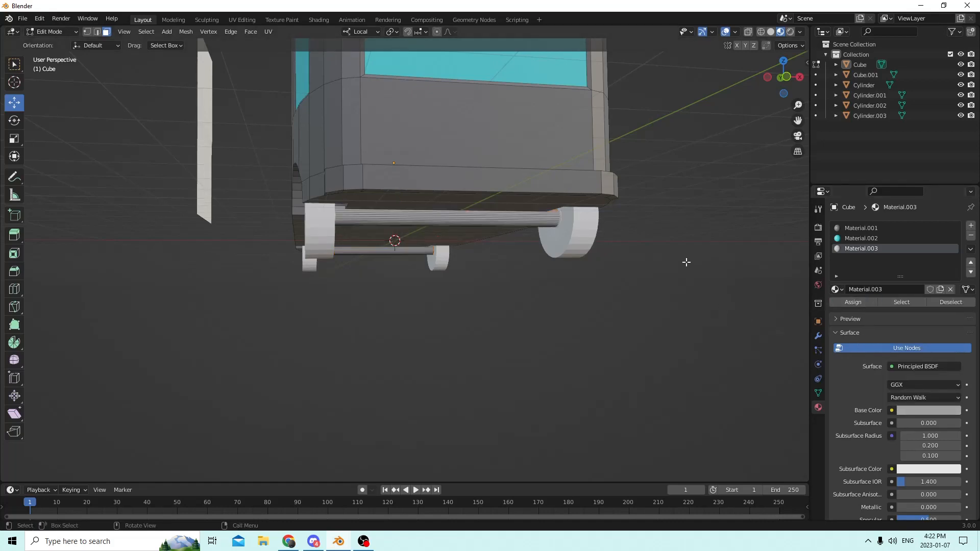
- Select the four recessed frame faces around the door-side row's window farthest from the door
middle_drag(685, 262, 365, 290)
drag(798, 121, 944, 181)
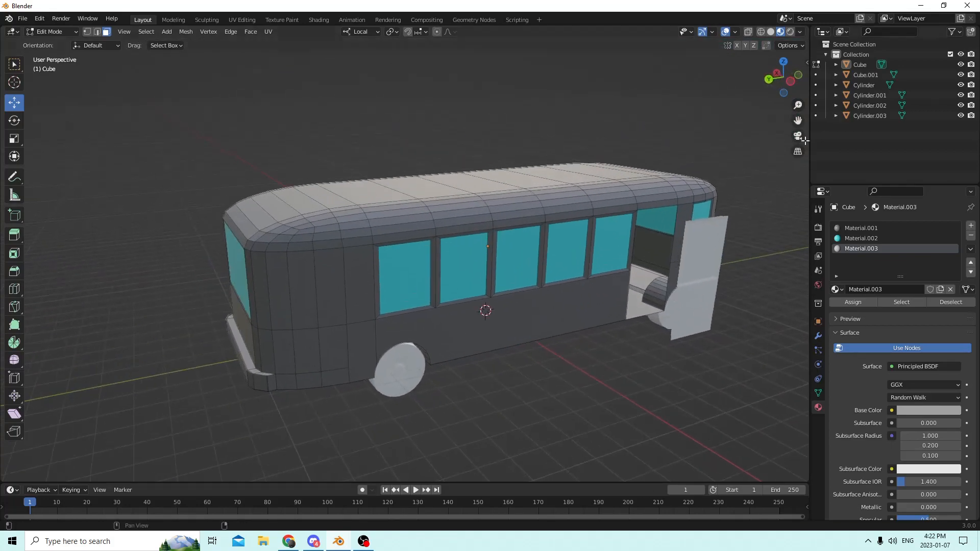
scroll(348, 247, up, 3)
middle_drag(301, 232, 286, 250)
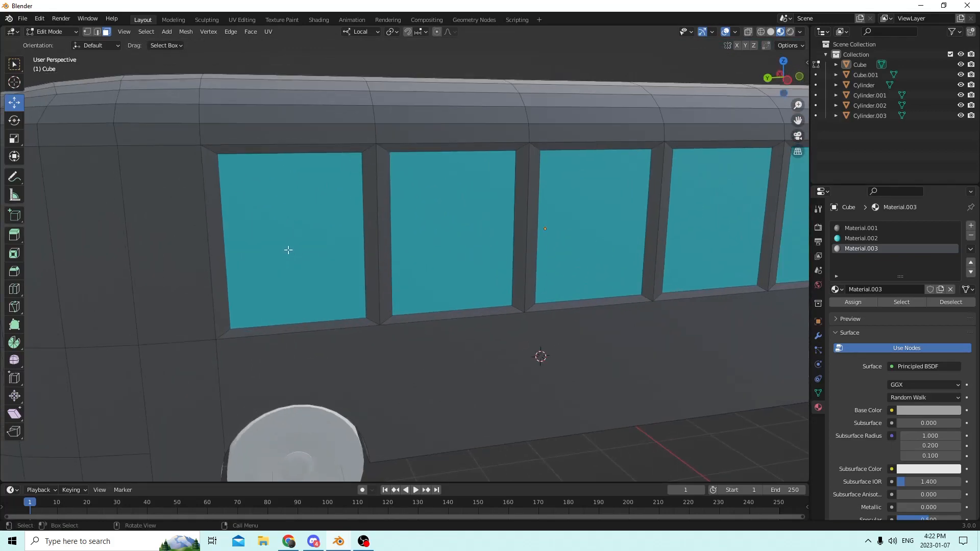
scroll(280, 247, up, 4)
middle_drag(251, 283, 259, 381)
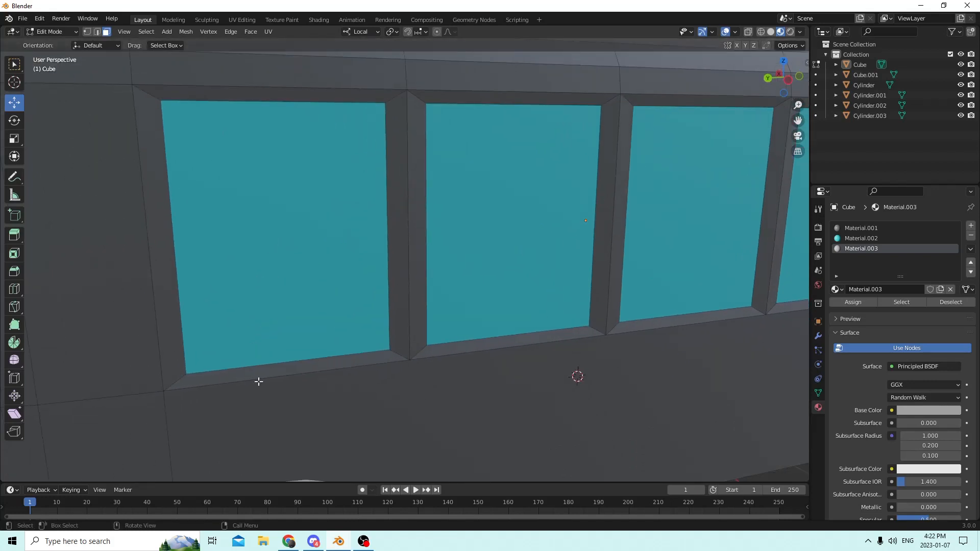
click(240, 371)
shift+click(178, 351)
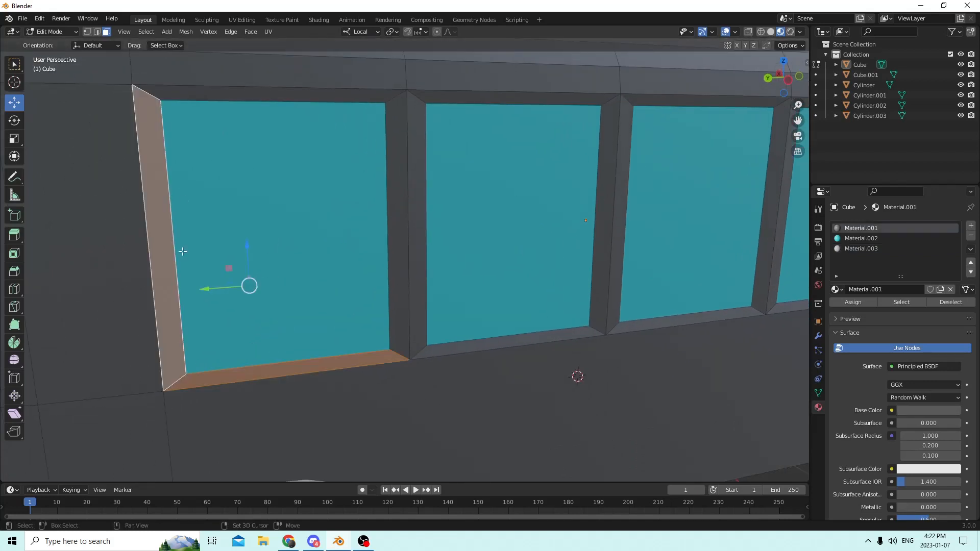
shift+click(235, 90)
shift+click(395, 148)
- Add the four frame faces of the second window in the door-side row to the selection
middle_drag(438, 225, 404, 231)
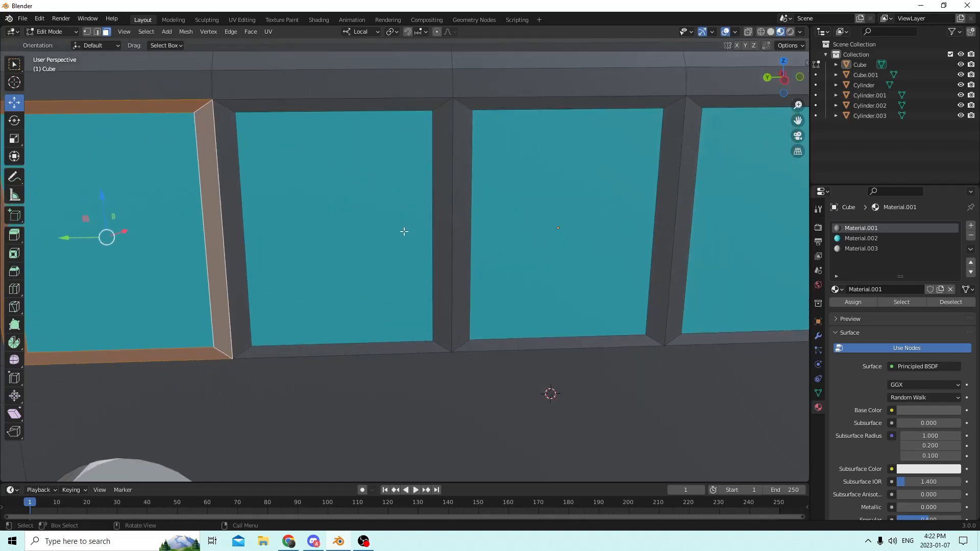
shift+click(238, 216)
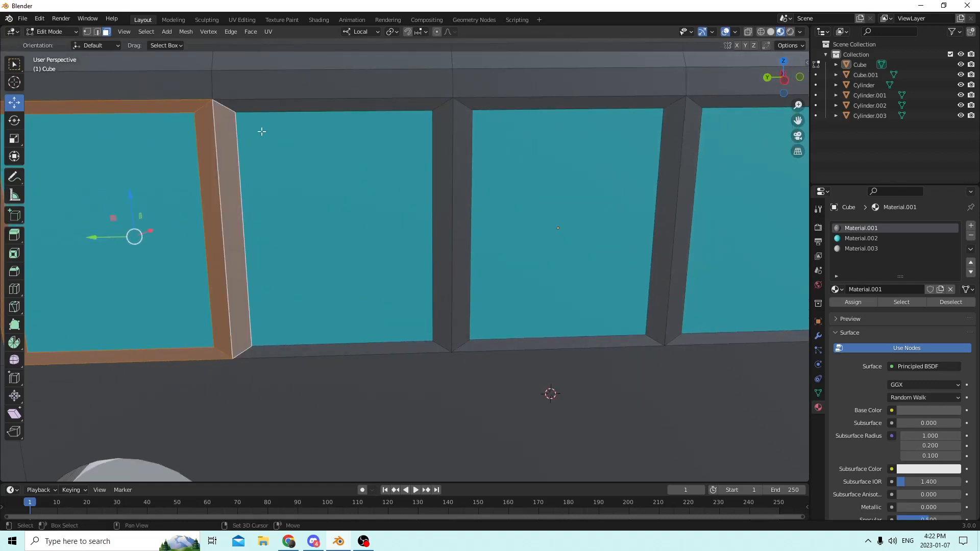
shift+click(284, 107)
shift+click(434, 268)
shift+click(403, 345)
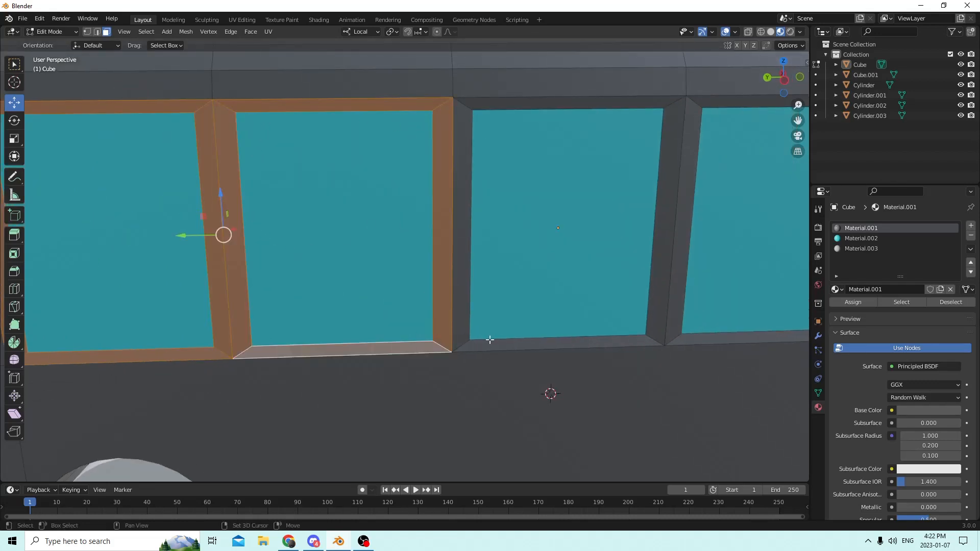
- Add the frame faces of the third window in the door-side row to the selection
shift+click(489, 340)
shift+click(469, 309)
shift+click(468, 305)
shift+click(463, 259)
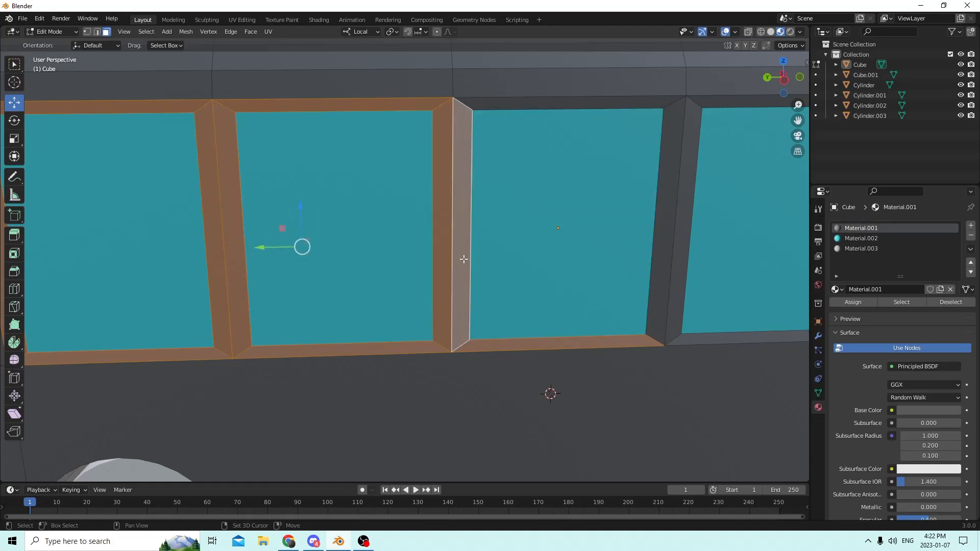
shift+click(505, 101)
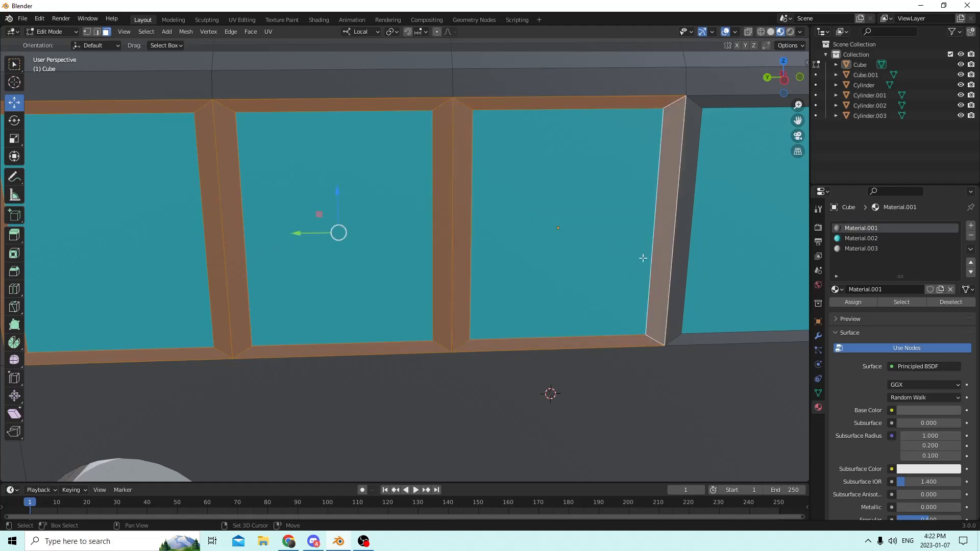
- Add the frame faces of the fourth window in the door-side row to the selection
middle_drag(643, 256, 422, 227)
shift+click(306, 264)
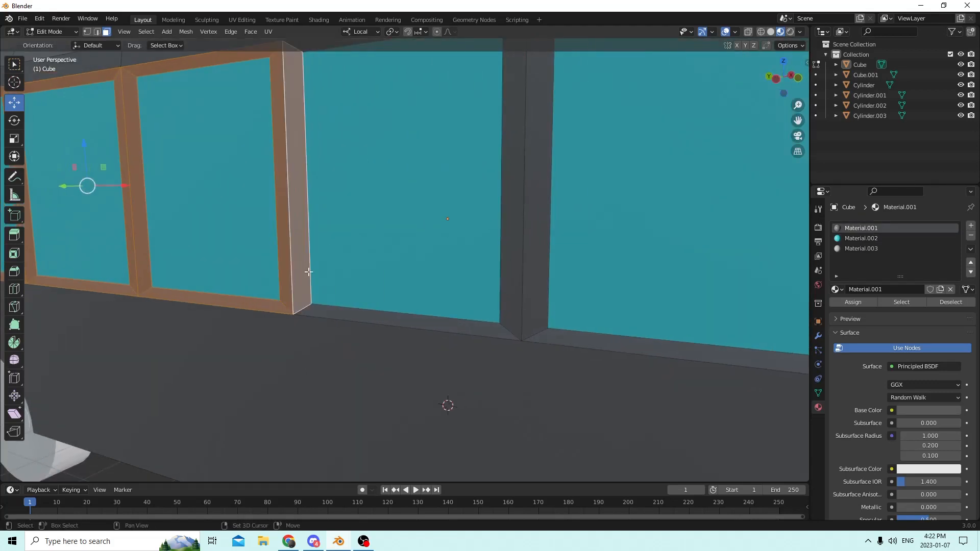
shift+click(323, 311)
middle_drag(323, 311, 627, 215)
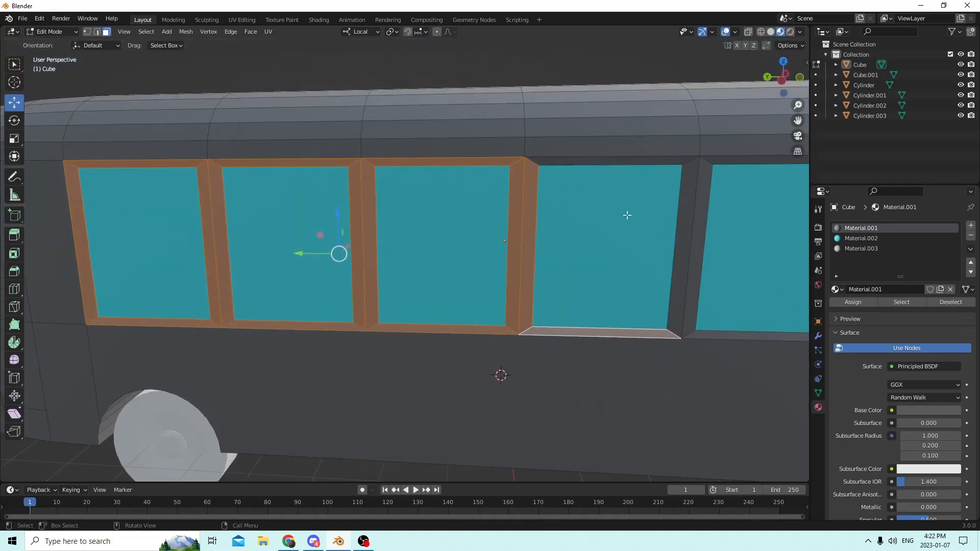
shift+click(628, 159)
- Add the four frame faces of the fifth window, closest to the door opening, to the selection
shift+click(700, 201)
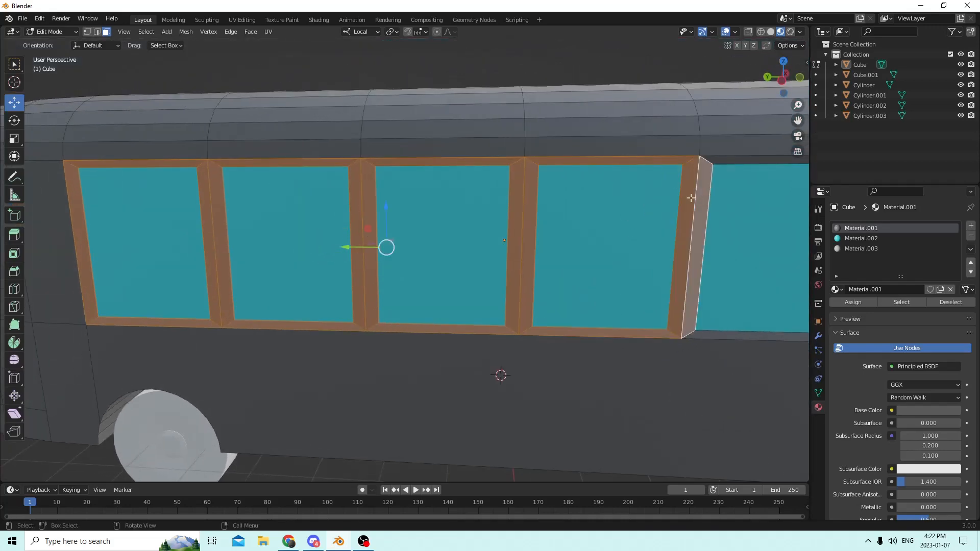
middle_drag(700, 201, 634, 336)
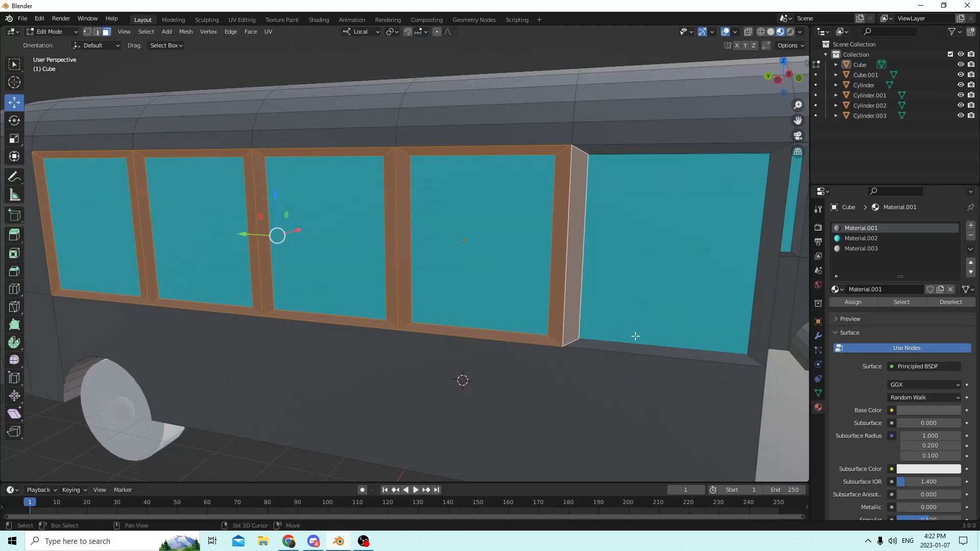
shift+click(627, 349)
shift+click(755, 295)
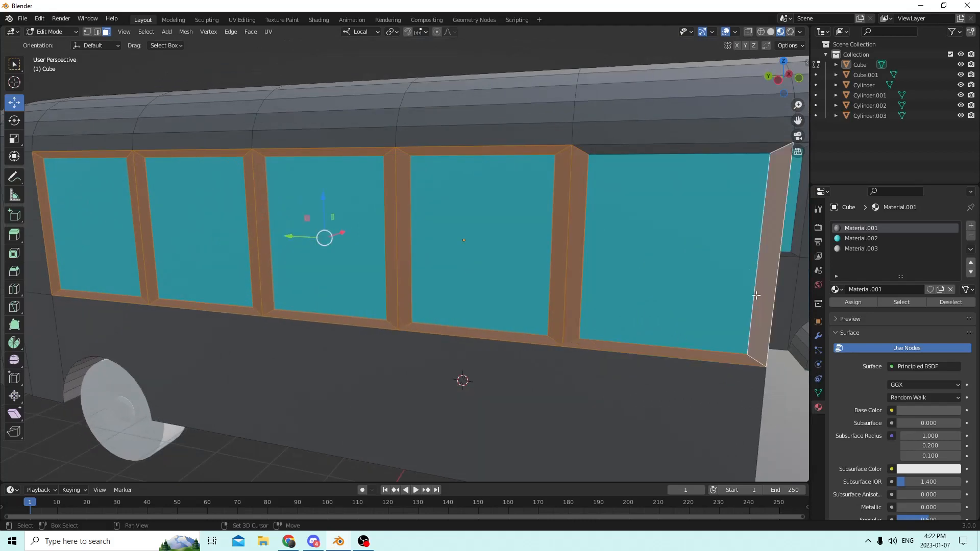
shift+click(698, 149)
- Add all frame faces of the single window above the wheel beyond the door opening, and dismiss the desktop notification
middle_drag(697, 149, 427, 294)
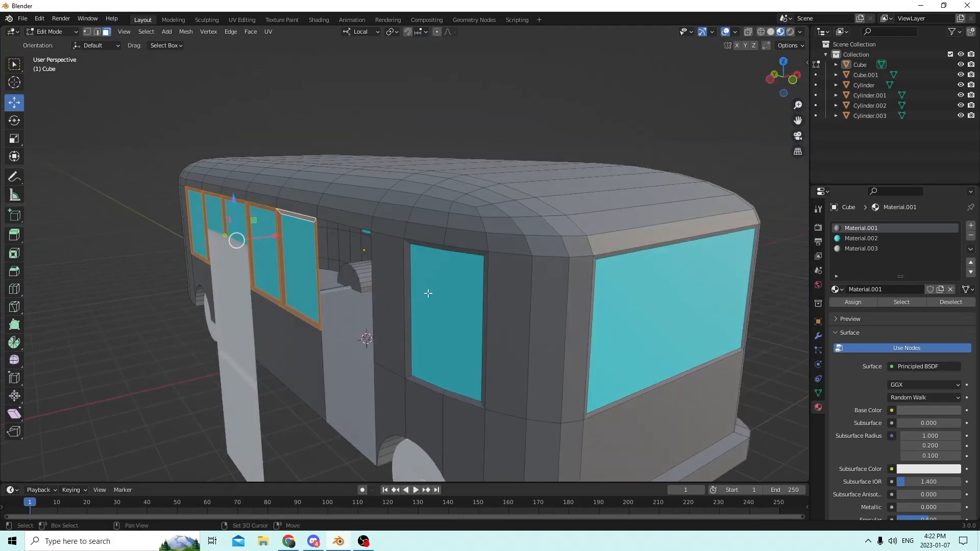
shift+click(409, 306)
shift+click(426, 384)
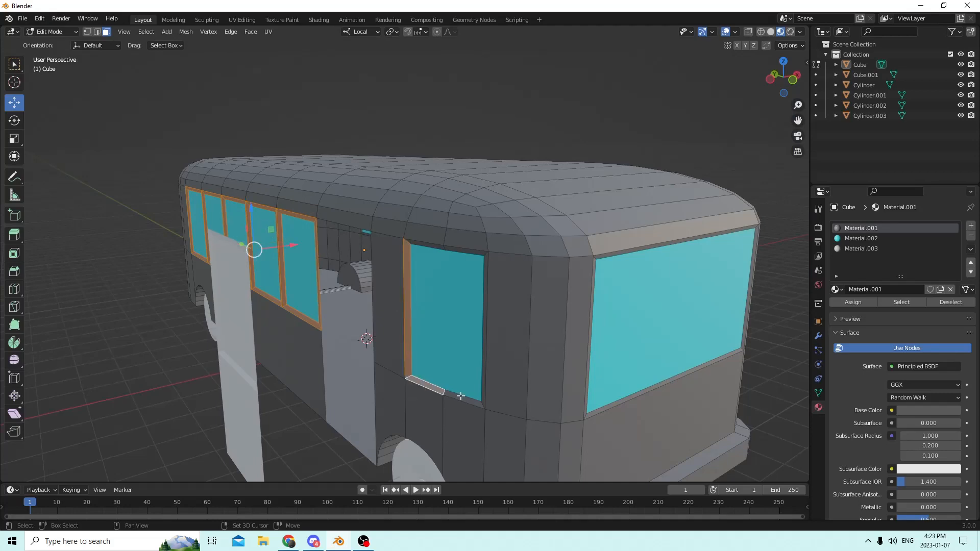
middle_drag(444, 345, 511, 355)
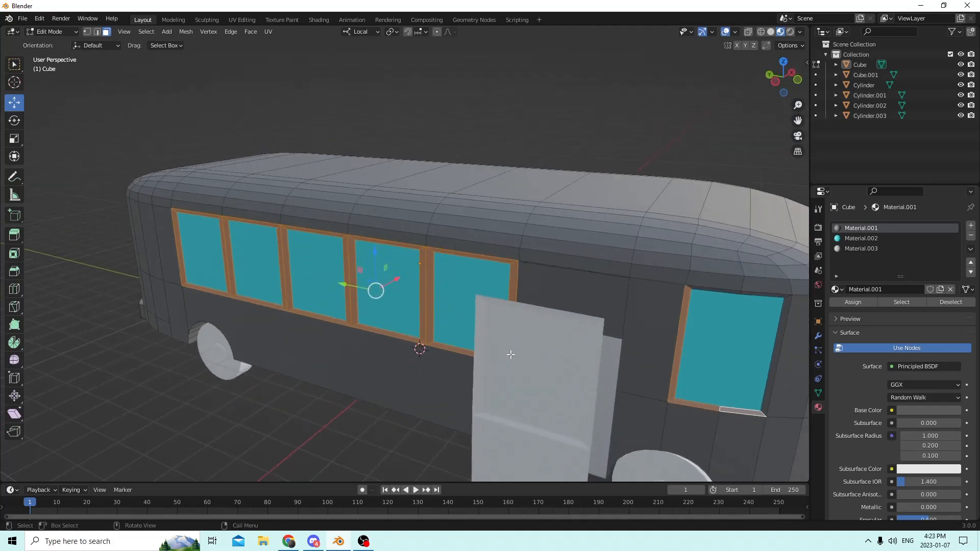
shift+click(781, 332)
middle_drag(780, 332, 600, 145)
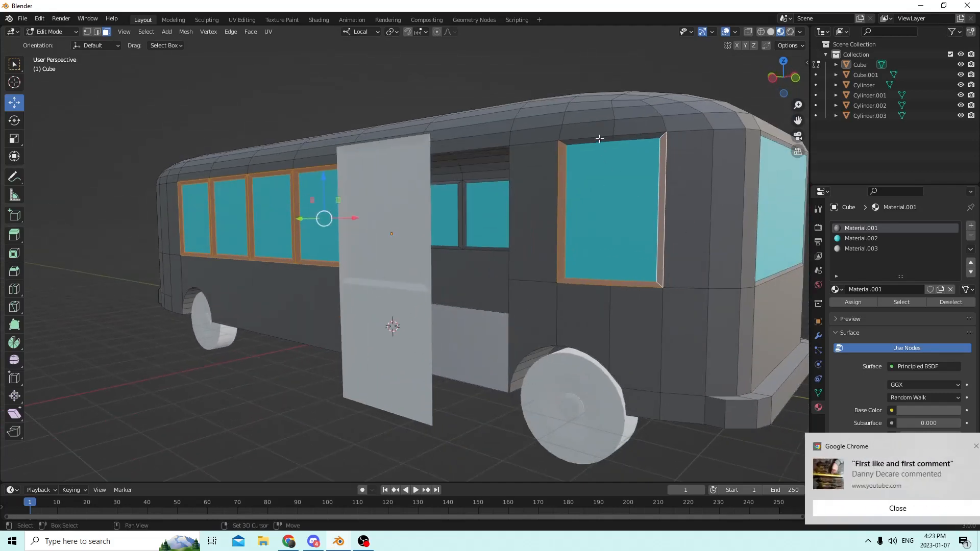
shift+click(627, 139)
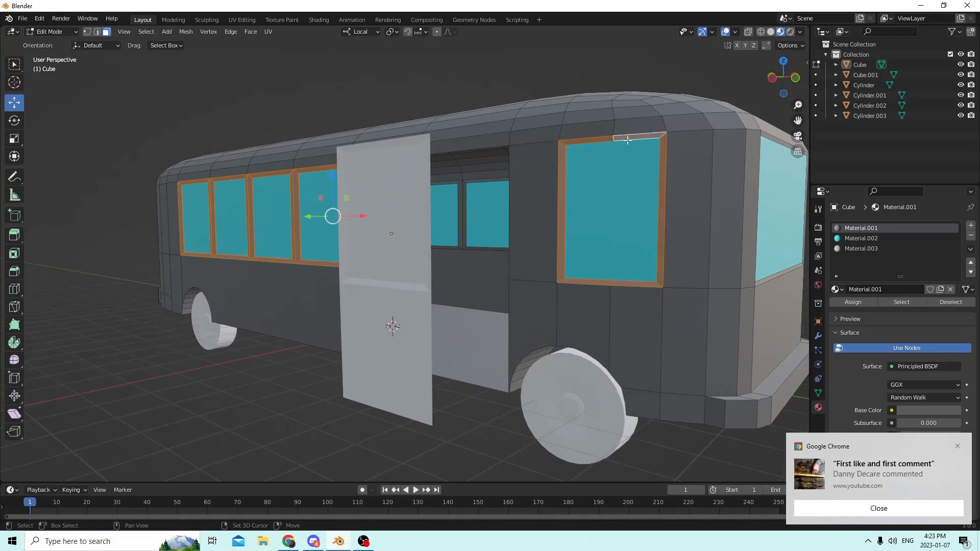
click(850, 509)
- Add the frame faces of the single window above the wheel on the side opposite the door to the selection
middle_drag(573, 260, 431, 273)
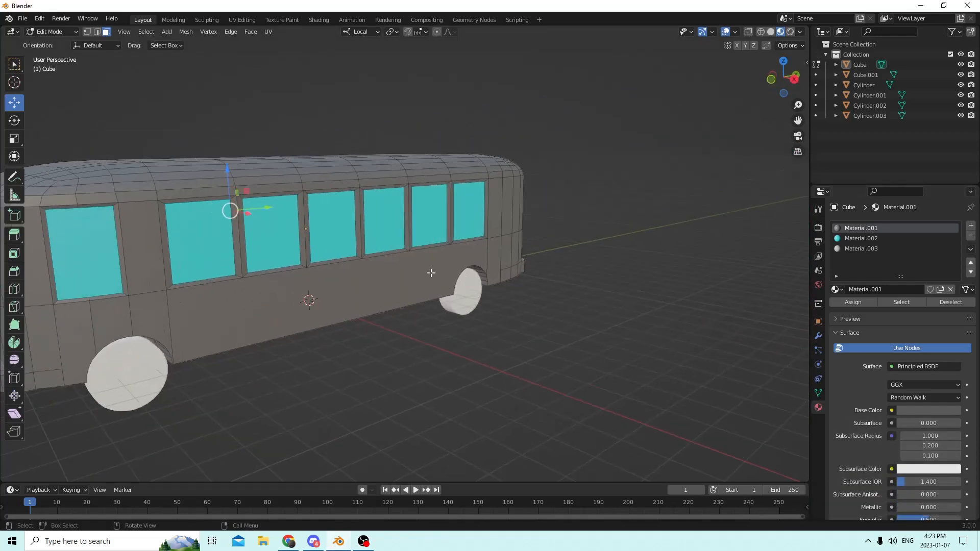
drag(797, 120, 891, 154)
scroll(445, 179, up, 2)
middle_drag(403, 175, 200, 123)
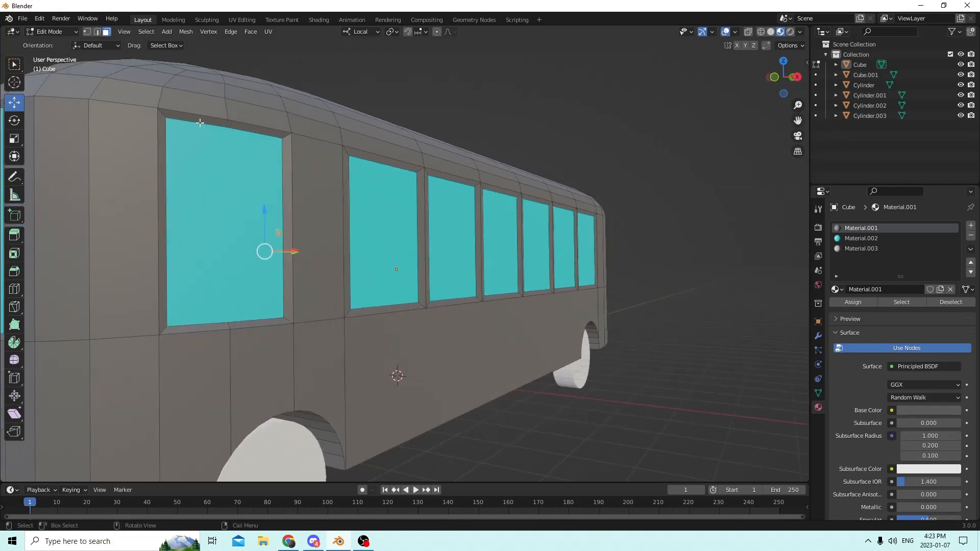
click(200, 117)
shift+click(249, 128)
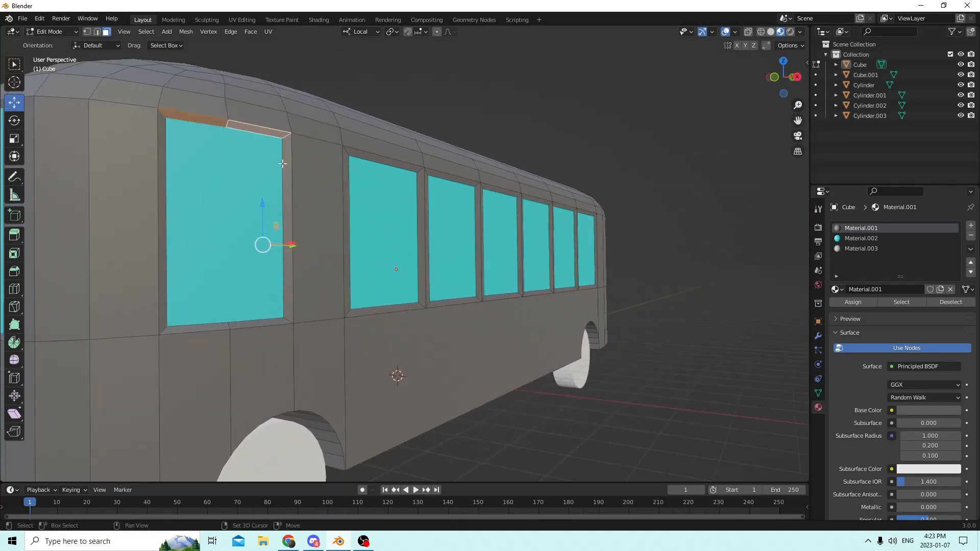
shift+click(289, 167)
middle_drag(288, 166, 337, 196)
middle_drag(360, 306, 328, 286)
shift+click(282, 329)
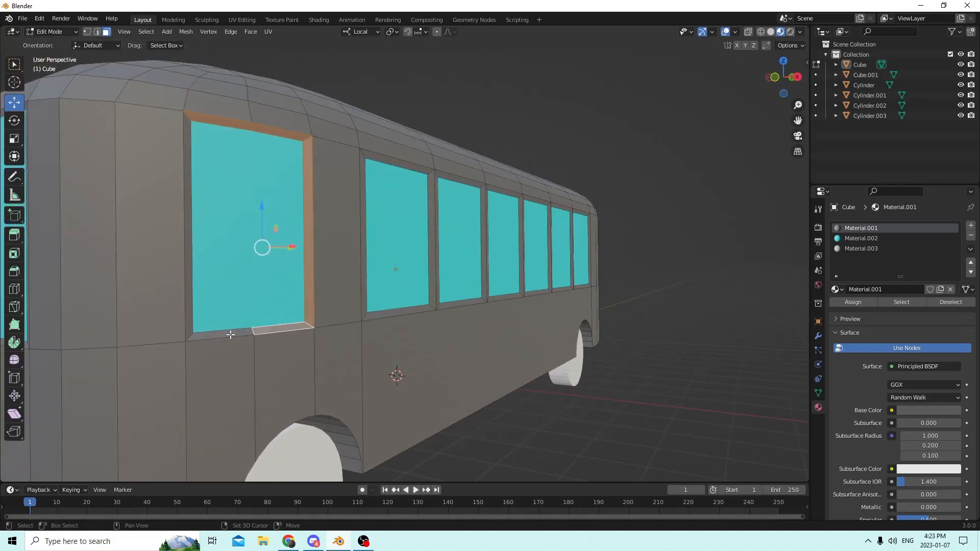
shift+click(231, 335)
middle_drag(231, 335, 161, 298)
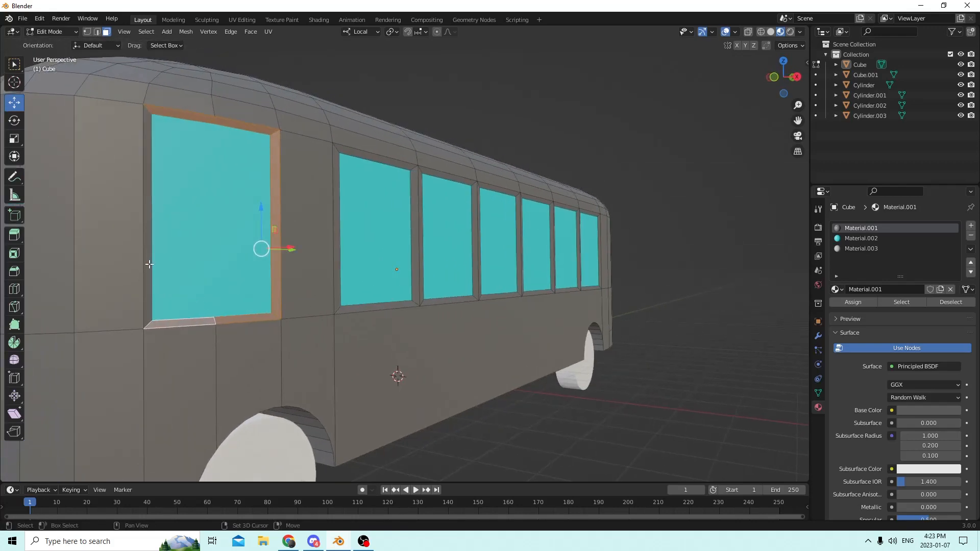
- Add the four frame faces of the first window in the six-window row opposite the door, nearest the single window
middle_drag(149, 264, 6, 315)
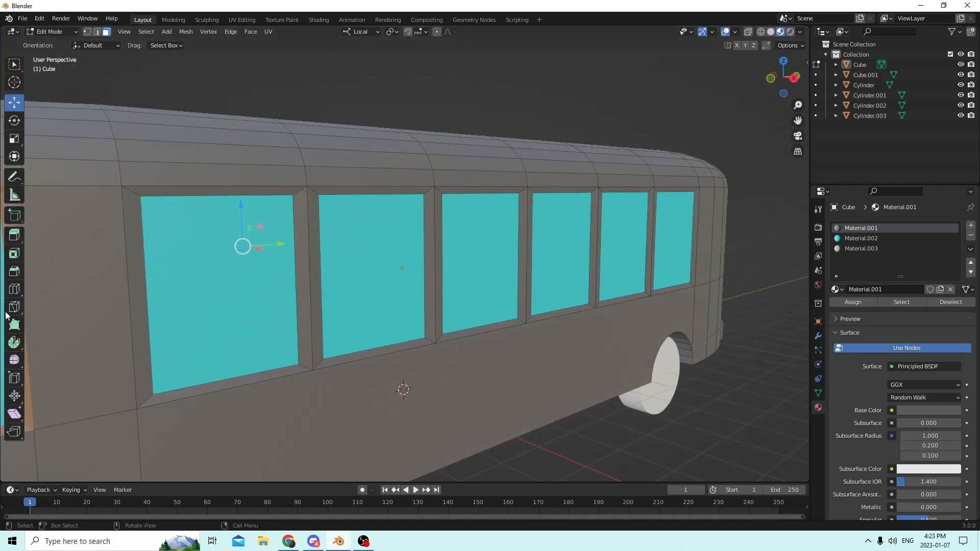
shift+click(140, 279)
shift+click(161, 191)
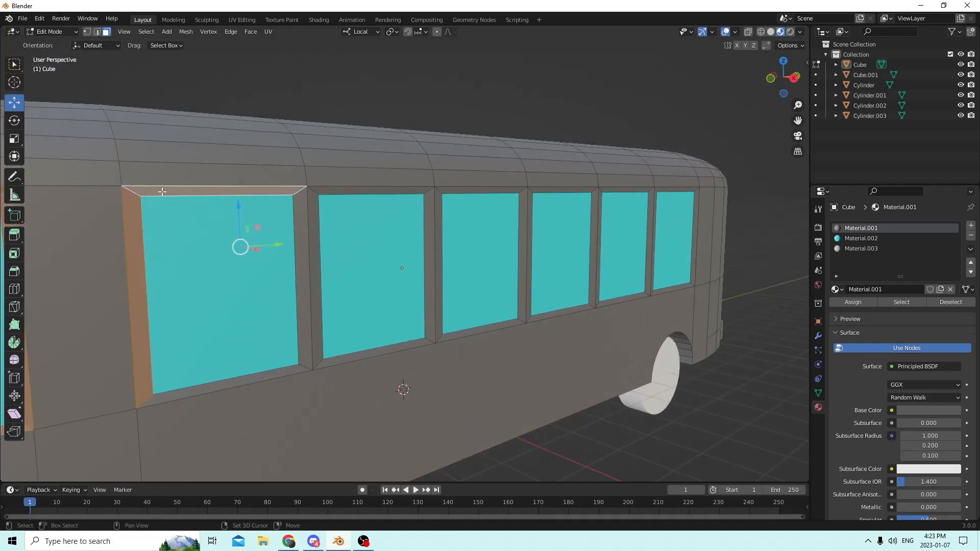
shift+click(300, 227)
shift+click(251, 380)
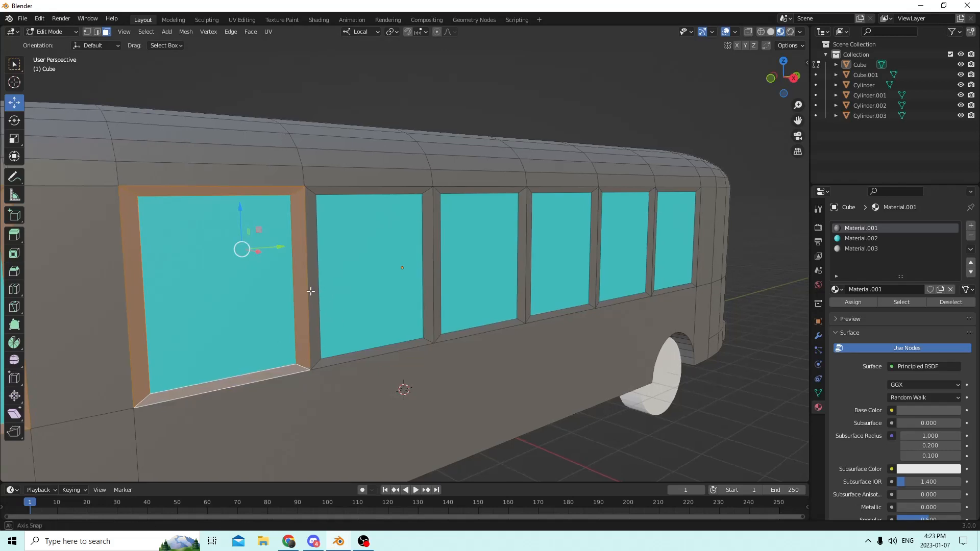
- Add the four frame faces of the second window in the row opposite the door, leaving its glass face unselected
middle_drag(306, 291, 240, 298)
shift+click(227, 283)
shift+click(239, 204)
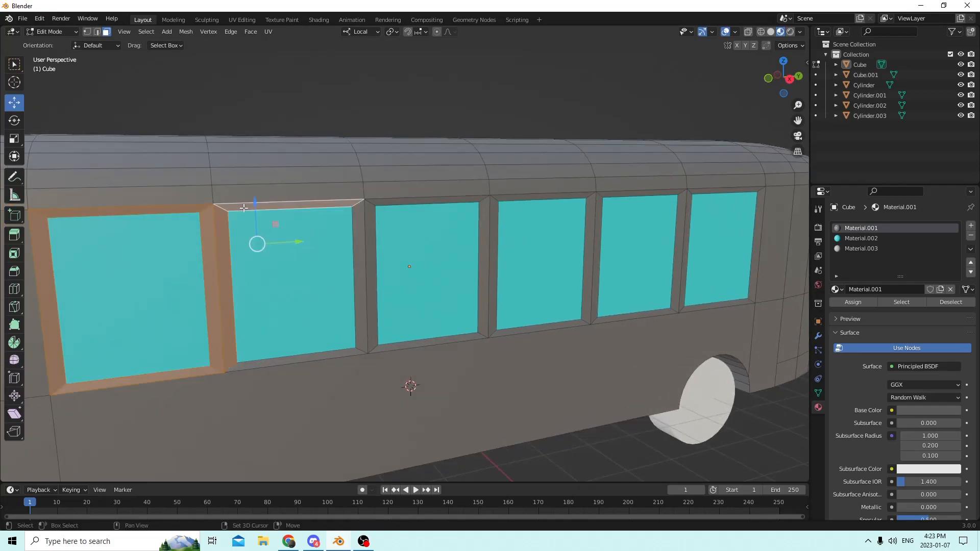
middle_drag(238, 204, 432, 270)
shift+click(402, 263)
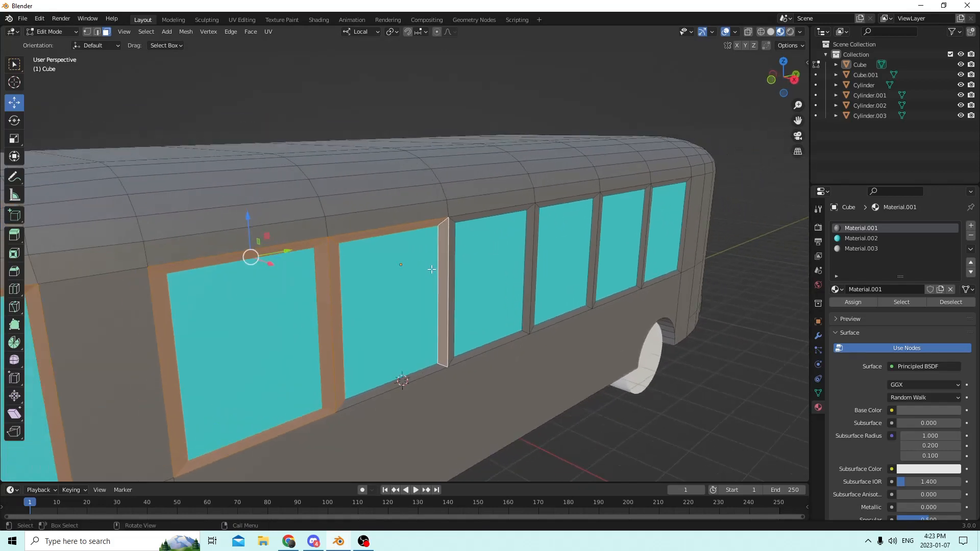
shift+click(401, 341)
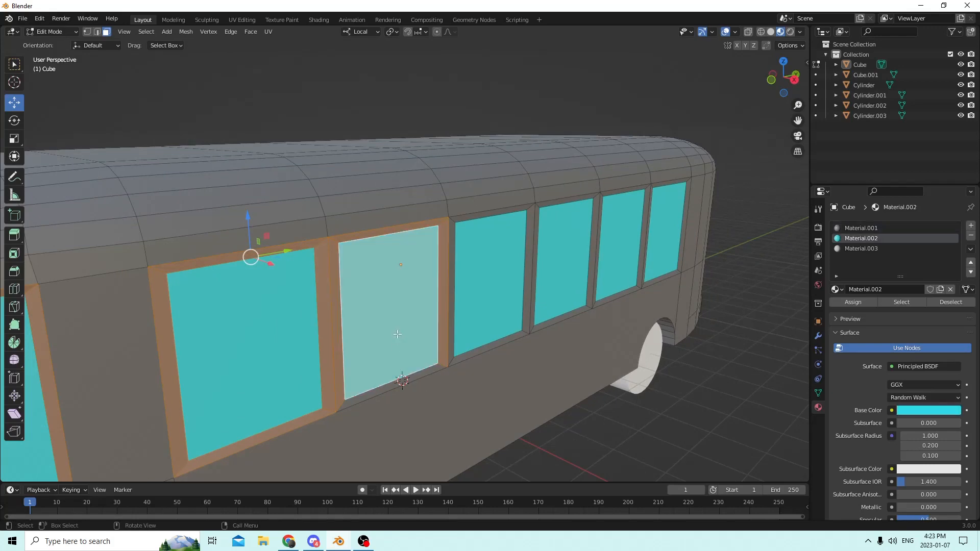
shift+click(398, 334)
shift+click(368, 395)
scroll(394, 326, up, 2)
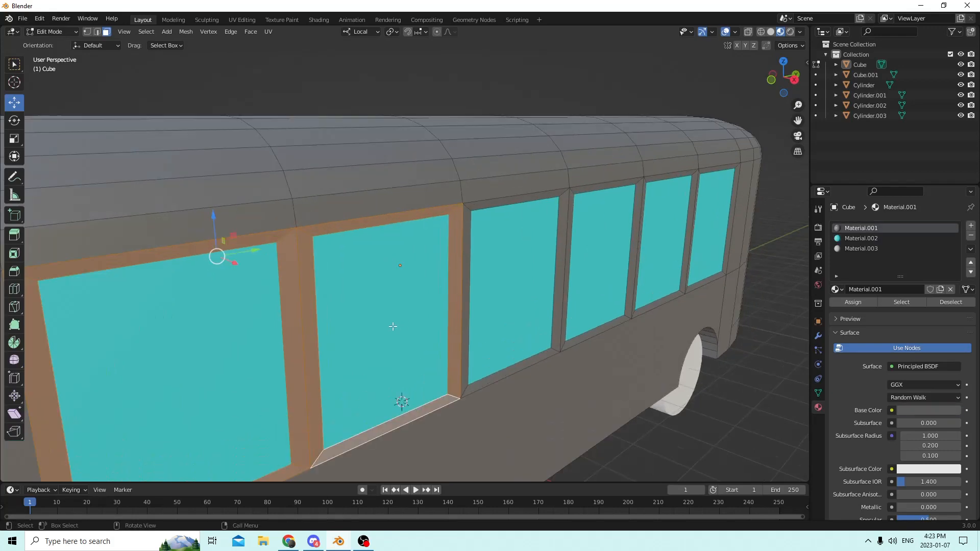
- Add the four frame faces of the third window in the row opposite the door to the selection
middle_drag(392, 327, 326, 284)
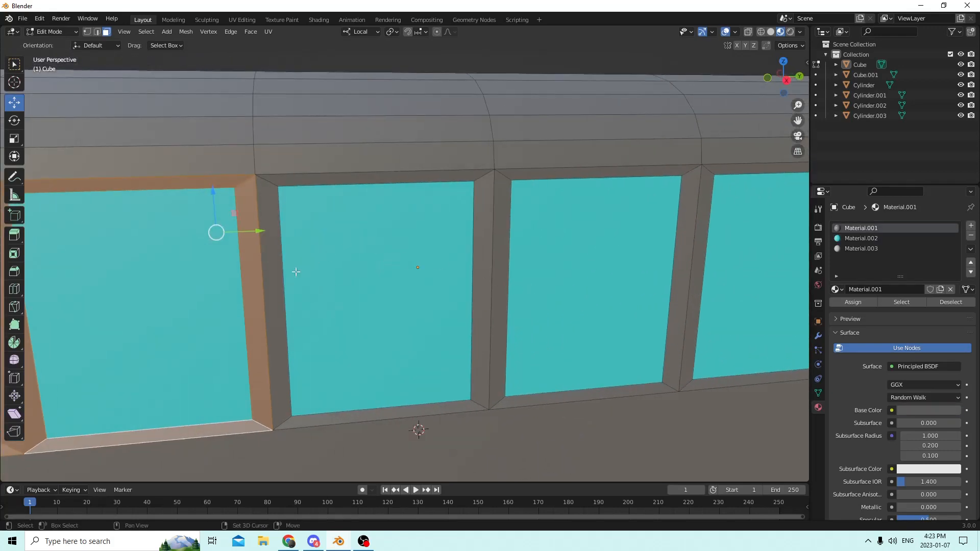
shift+click(277, 276)
shift+click(312, 177)
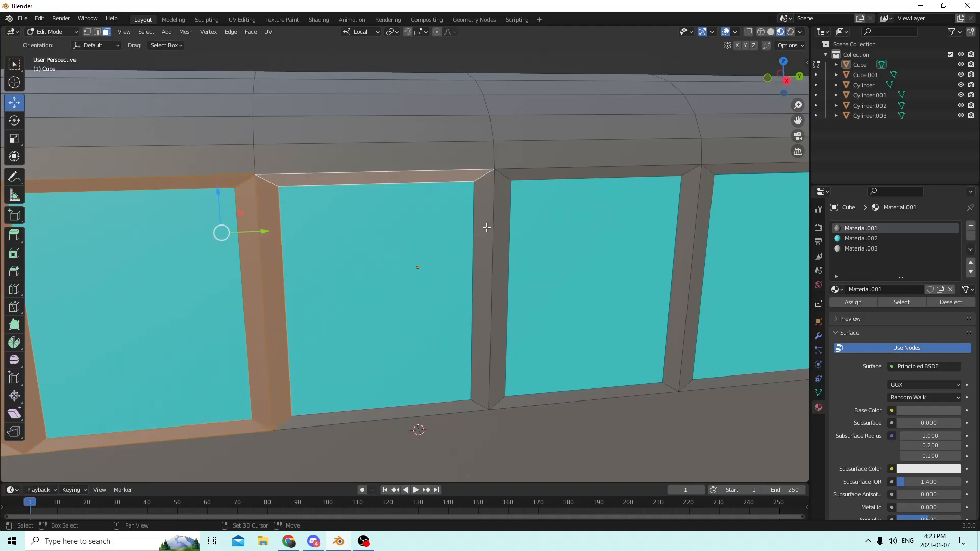
shift+click(486, 227)
shift+click(422, 410)
- Add the four frame faces of the fourth window in the row opposite the door to the selection
middle_drag(421, 409, 302, 245)
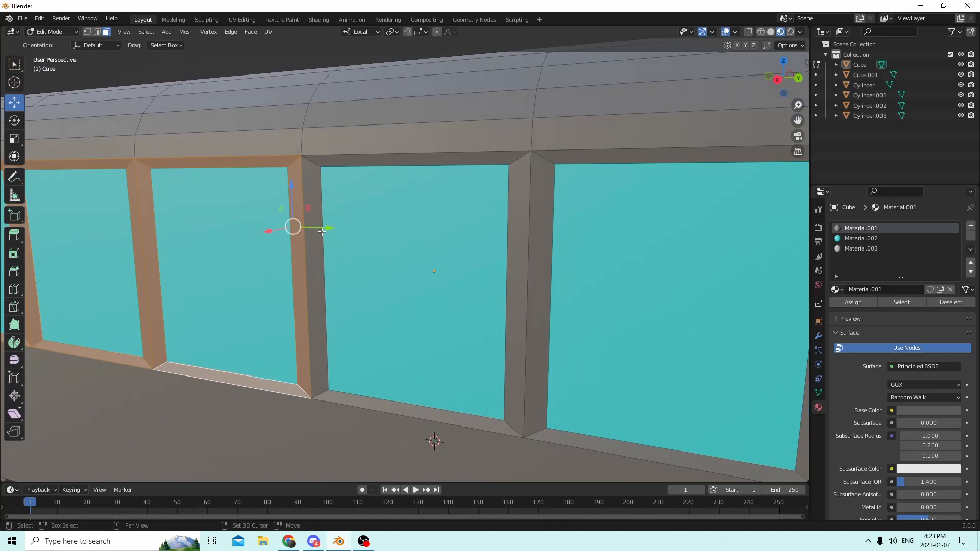
shift+click(321, 232)
shift+click(341, 163)
middle_drag(341, 162, 597, 261)
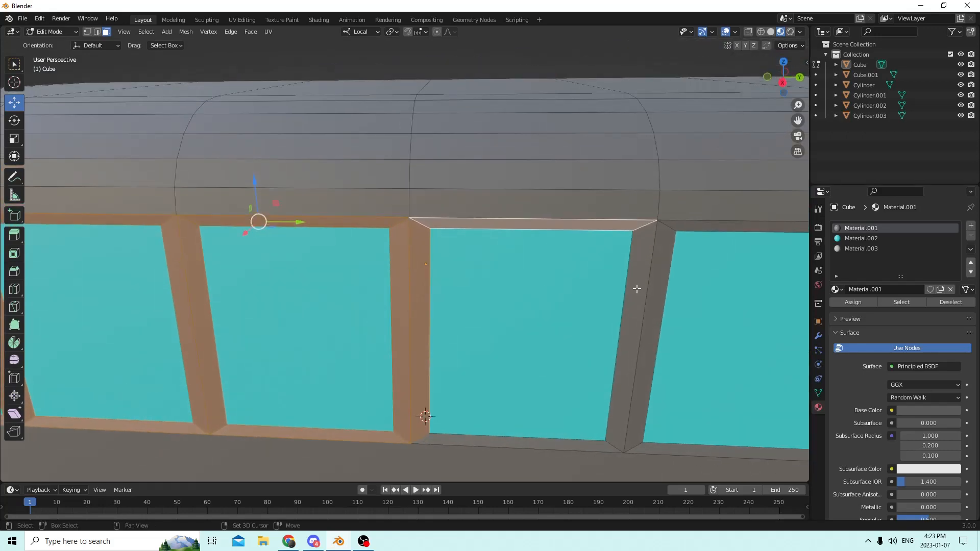
shift+click(637, 289)
middle_drag(538, 447, 432, 368)
shift+click(433, 368)
- Add the frame faces of the fifth window in the row opposite the door to the selection
shift+click(383, 280)
middle_drag(383, 280, 617, 260)
shift+click(564, 118)
middle_drag(565, 122, 639, 191)
shift+click(729, 296)
- Add the four frame faces of the sixth and last window in the row opposite the door to the selection
middle_drag(729, 296, 628, 304)
scroll(647, 289, down, 1)
shift+click(456, 303)
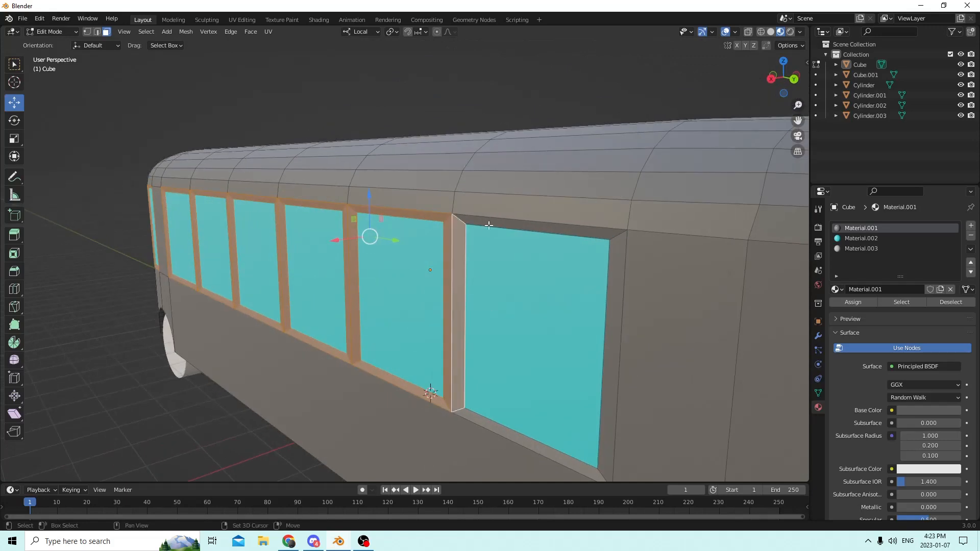
middle_drag(489, 225, 701, 311)
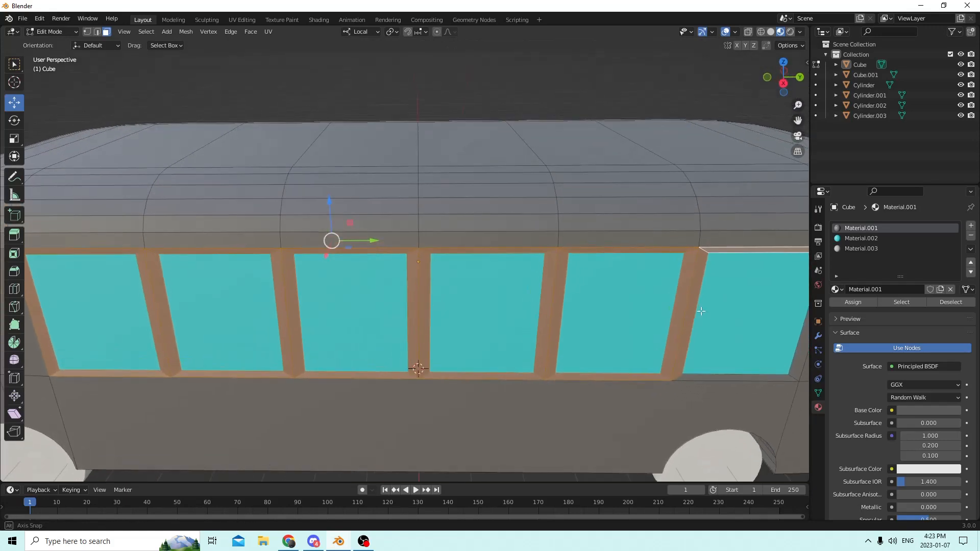
scroll(778, 346, down, 1)
shift+click(719, 320)
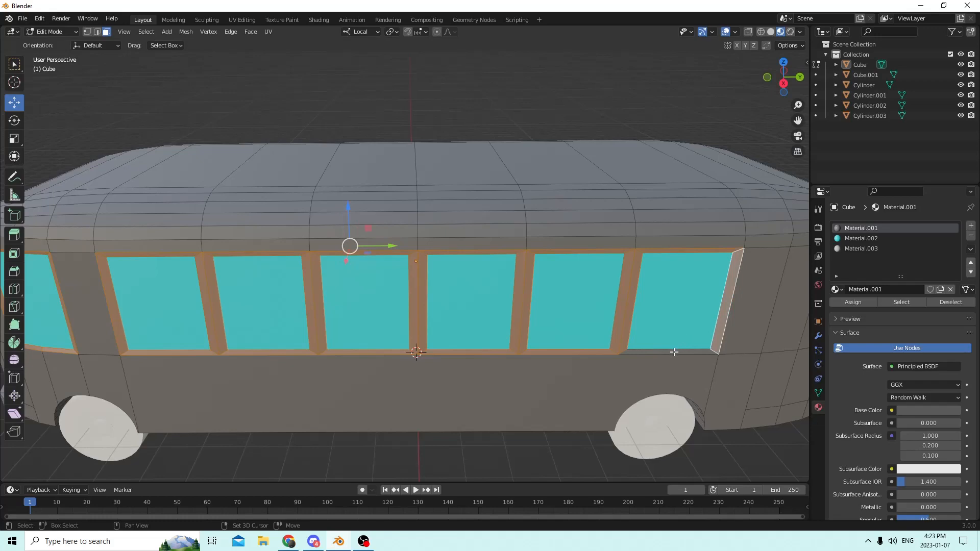
shift+click(673, 352)
- Create a new material in a fourth slot, darken its base color to near black, and assign it to the selected window frames
middle_drag(672, 350, 787, 287)
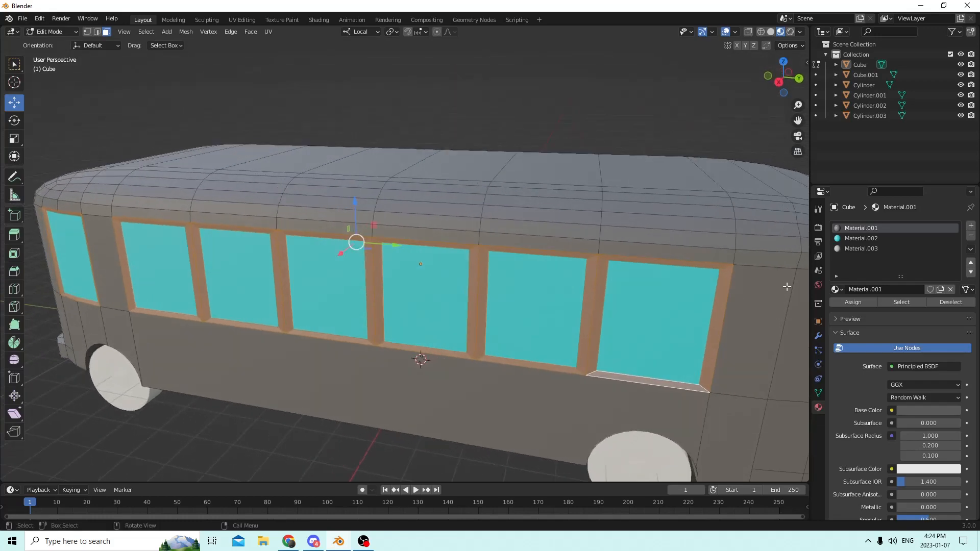
click(971, 226)
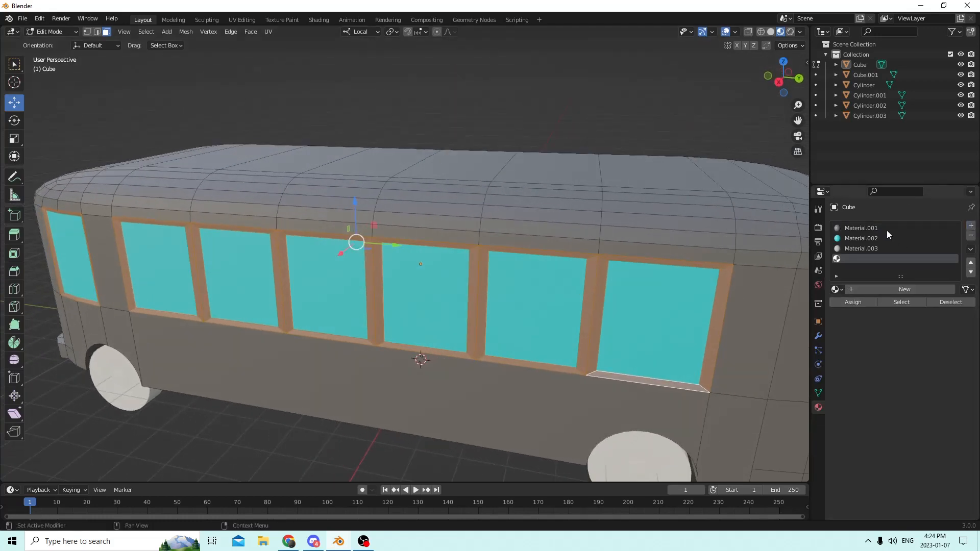
double_click(874, 290)
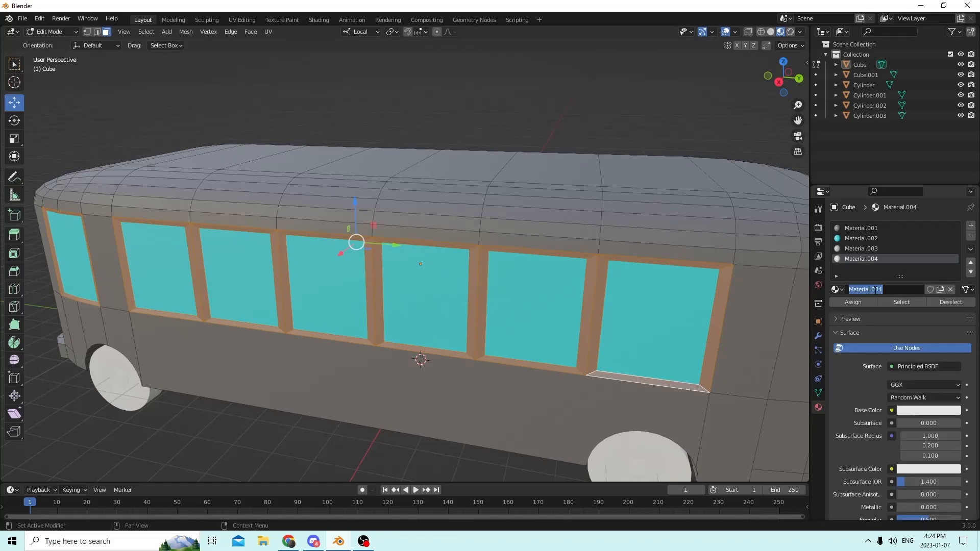
key(Return)
click(918, 413)
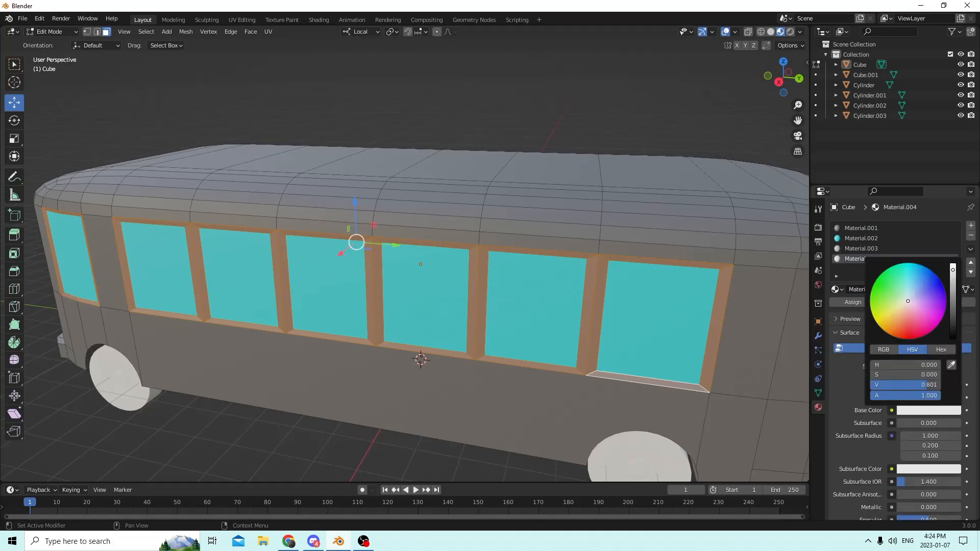
drag(953, 270, 952, 330)
click(840, 303)
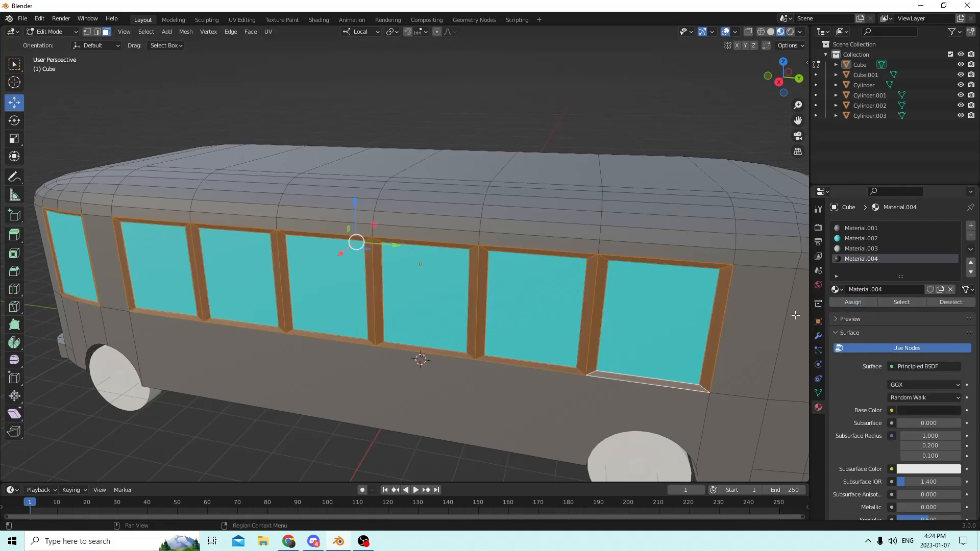
- Clear the selection and select the four frame faces of the large window at the bus end nearest the door
middle_drag(521, 290, 588, 313)
click(616, 454)
scroll(572, 347, down, 1)
middle_drag(525, 318, 441, 277)
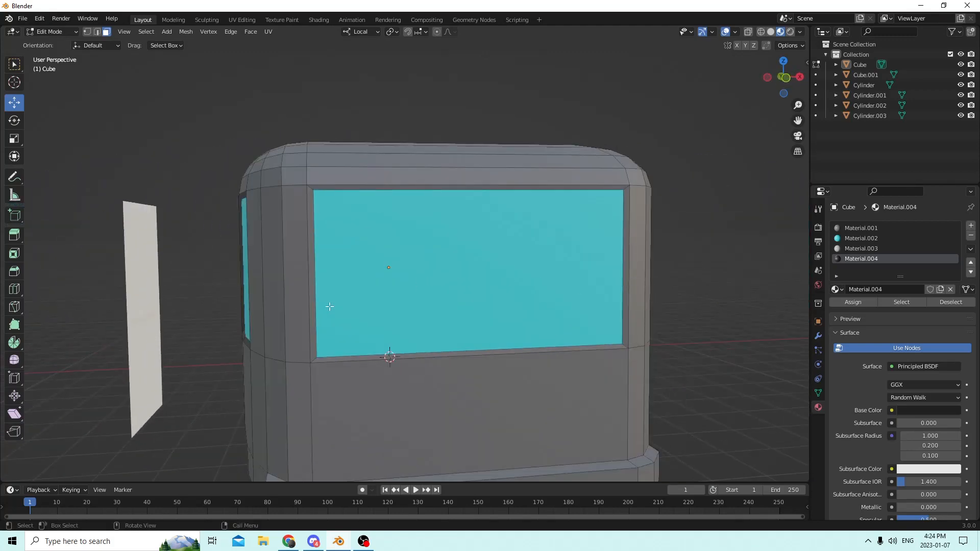
scroll(329, 306, up, 2)
shift+click(253, 228)
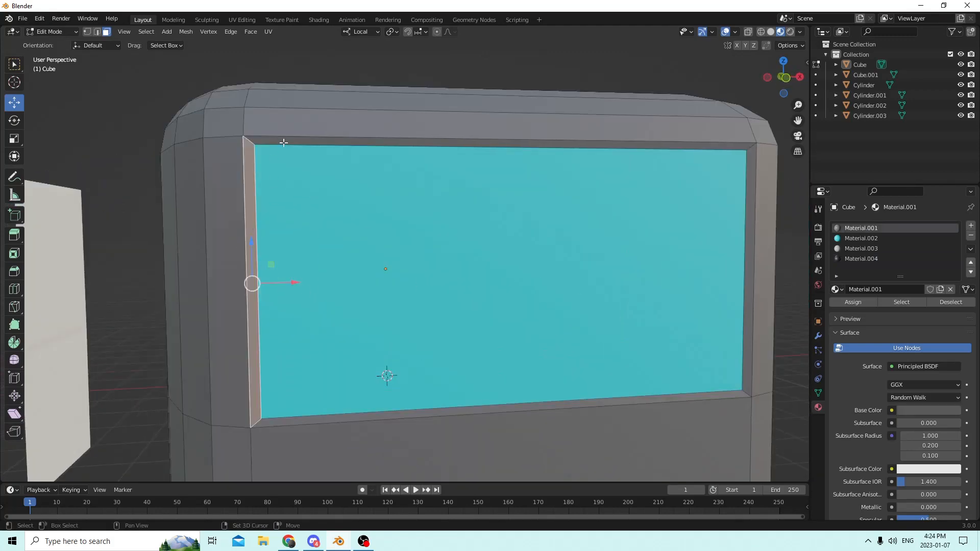
shift+click(283, 142)
shift+click(749, 251)
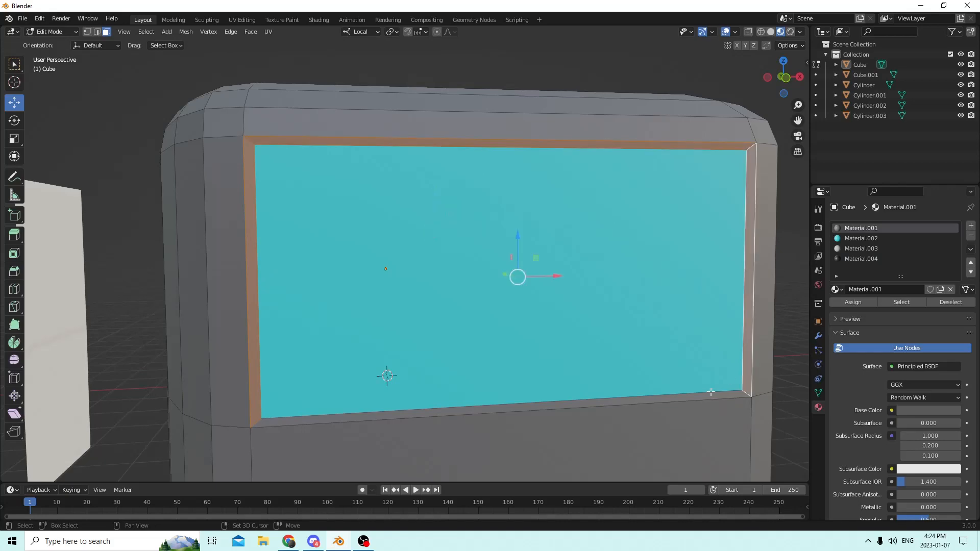
shift+click(711, 392)
- Add the frame faces of the large window at the opposite end of the bus to the selection
middle_drag(751, 293, 446, 278)
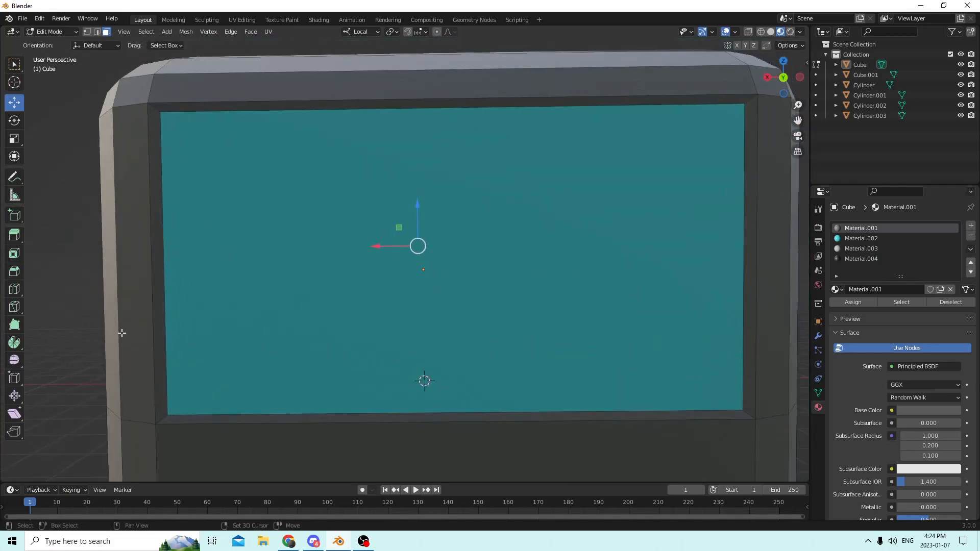
shift+click(159, 329)
shift+click(196, 418)
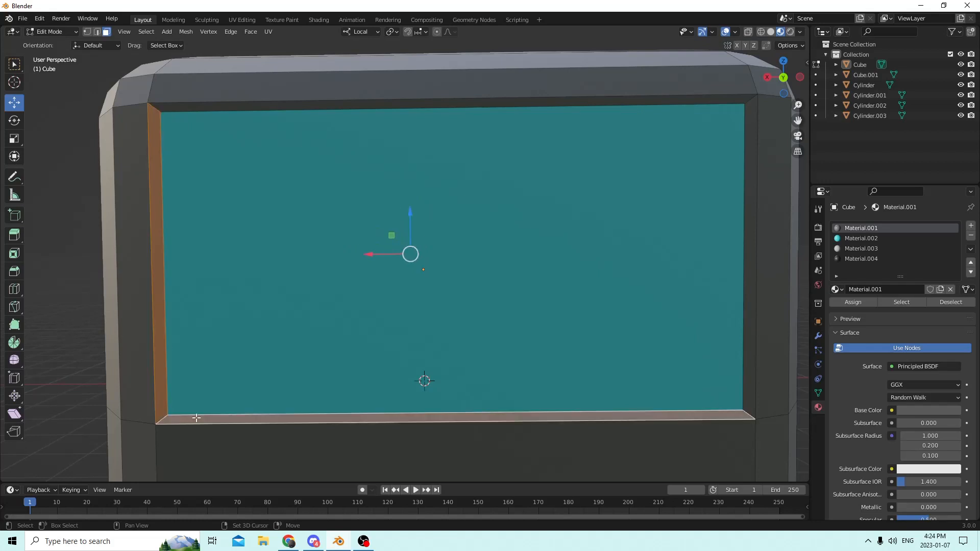
shift+click(284, 104)
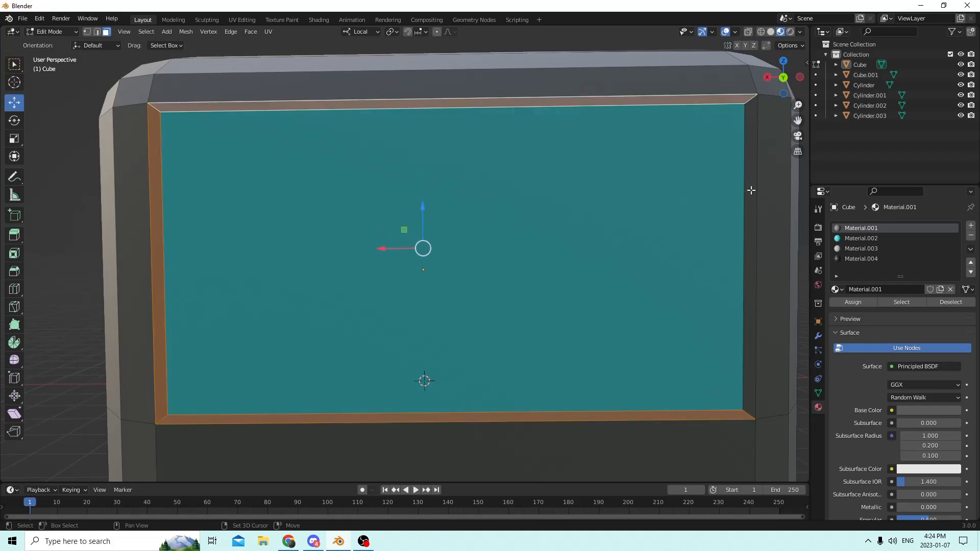
- Assign Material.004 to the selected frame faces of both end windows, then clear the selection
scroll(664, 186, down, 5)
middle_drag(664, 186, 696, 190)
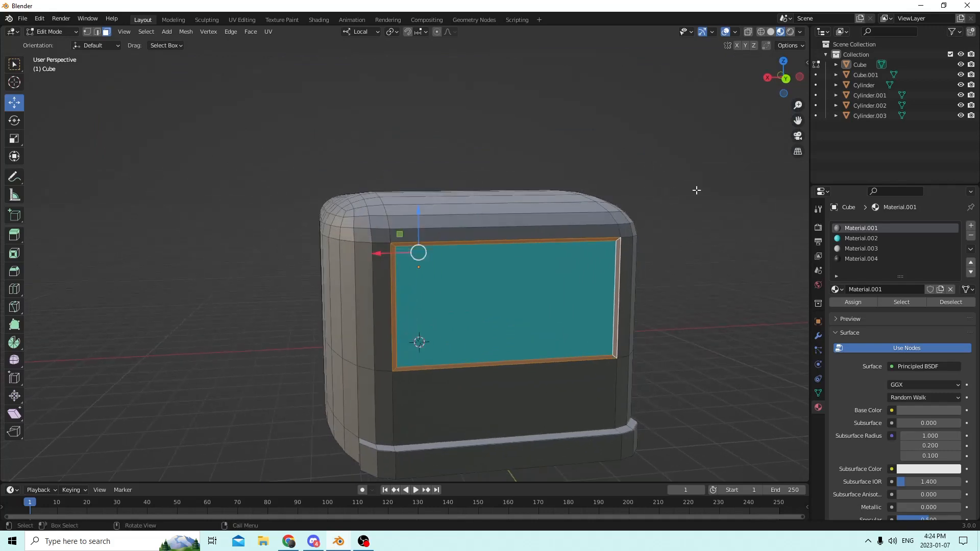
click(856, 259)
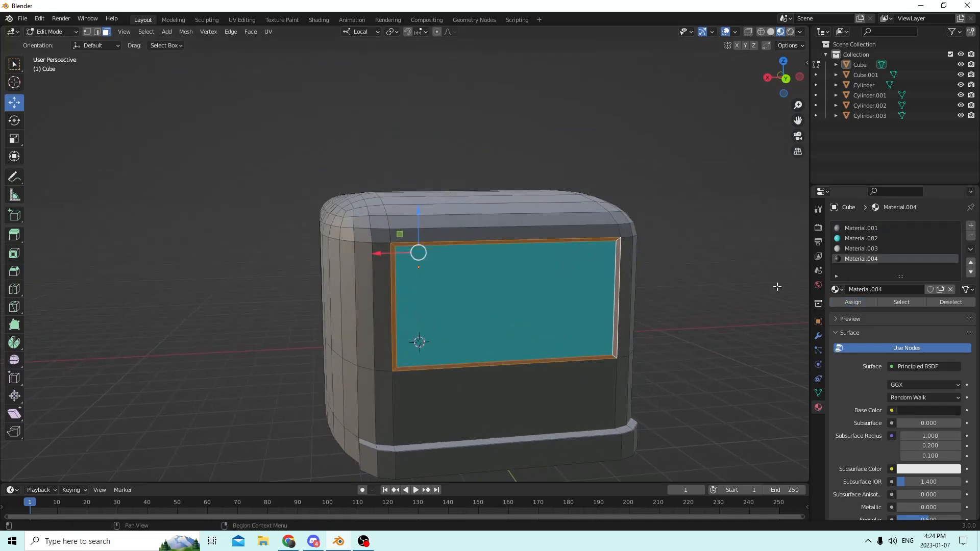
middle_drag(732, 268, 494, 276)
key(Tab)
key(Tab)
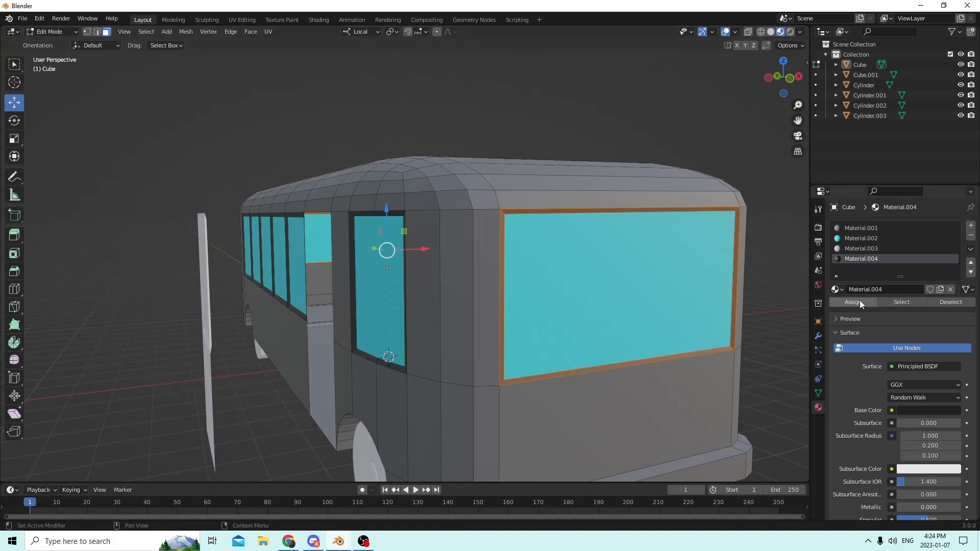
click(794, 263)
- Examine the bus in Object Mode from the door side to check the dark window frames
key(Tab)
scroll(785, 262, down, 2)
middle_drag(731, 259, 601, 348)
scroll(776, 258, up, 2)
scroll(719, 254, up, 3)
scroll(718, 254, down, 3)
scroll(683, 280, down, 2)
scroll(621, 261, up, 1)
- Leave the bus body and open the separate door panel in Edit Mode
key(Tab)
click(623, 284)
scroll(728, 295, up, 2)
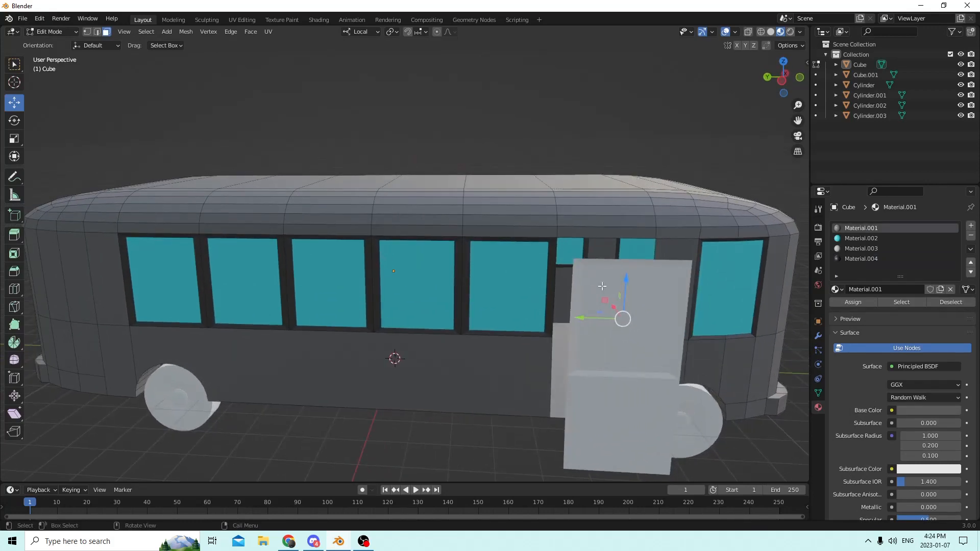
key(Tab)
click(605, 346)
key(Tab)
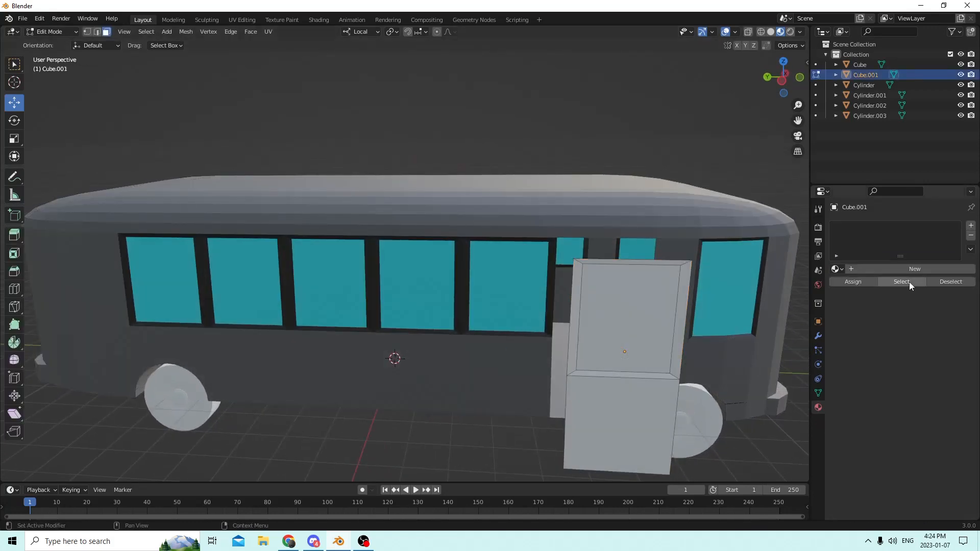
- Create a material with a medium grey base colour for the door panel and add an empty second material slot
click(905, 269)
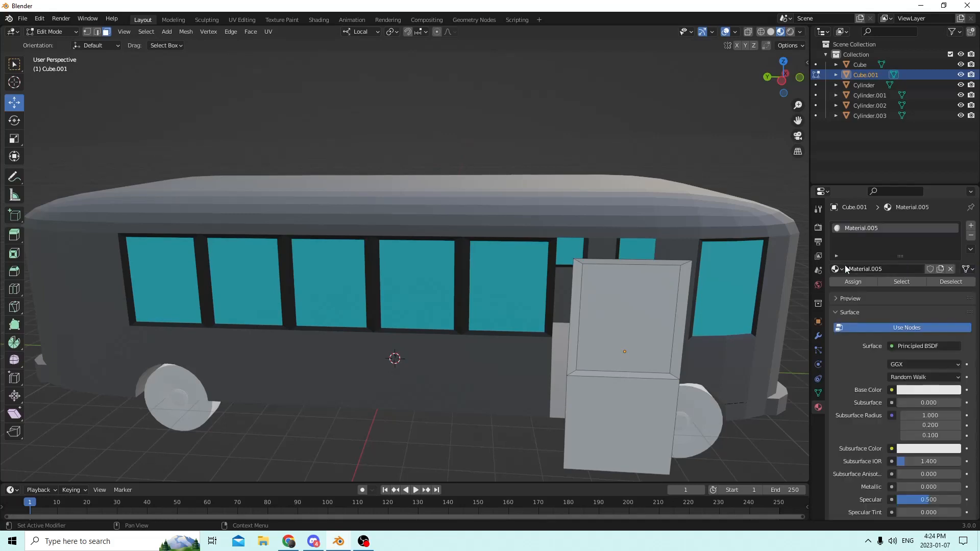
click(970, 226)
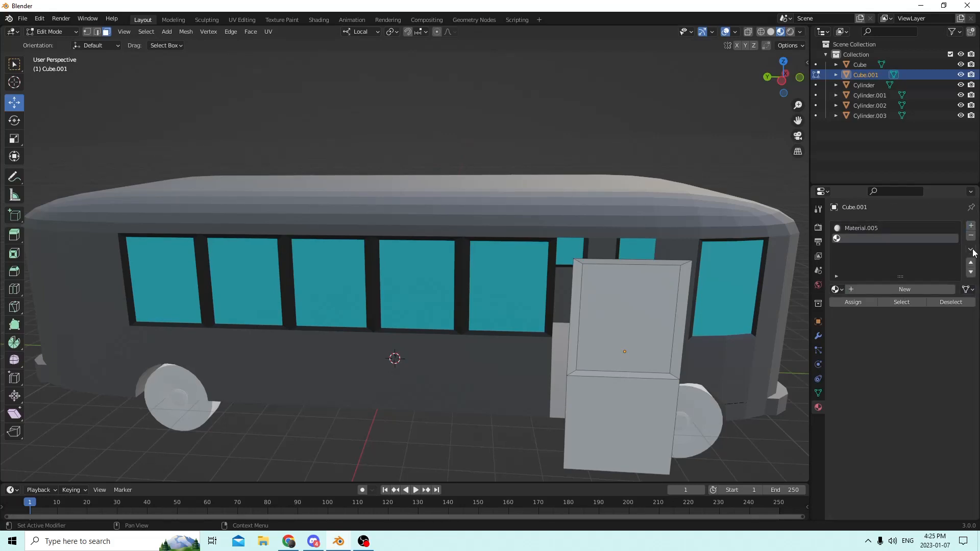
click(890, 228)
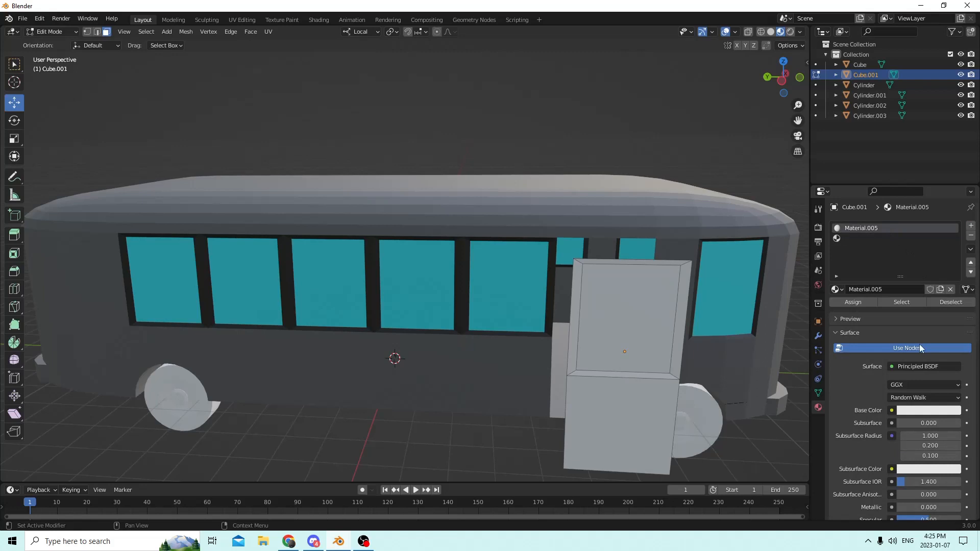
click(919, 412)
drag(953, 269, 952, 301)
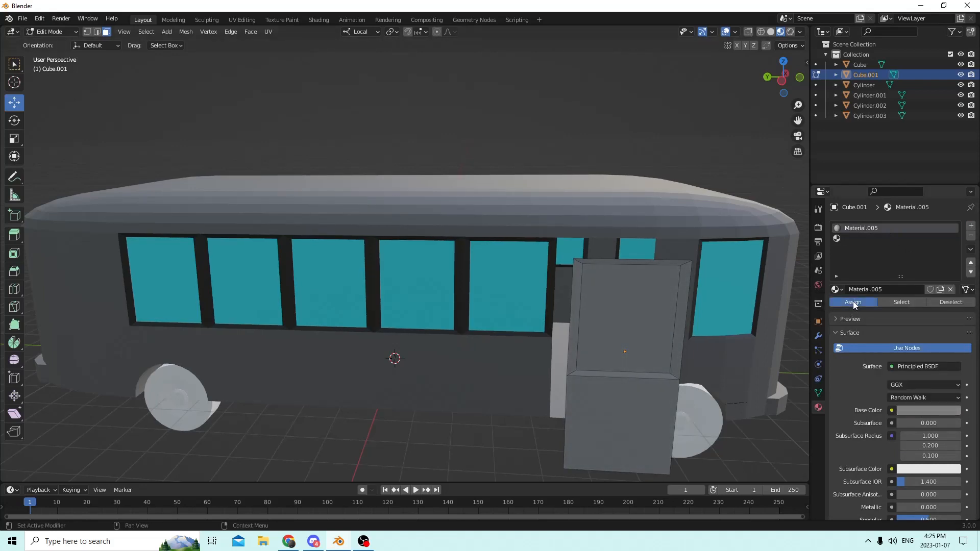
- Select the four frame faces around the window of the door panel
scroll(645, 245, up, 3)
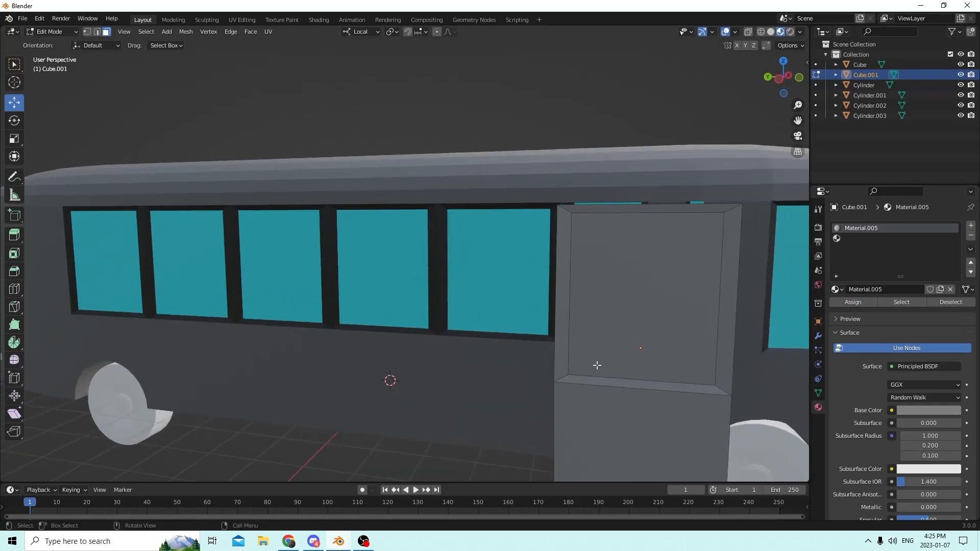
click(593, 378)
shift+click(564, 330)
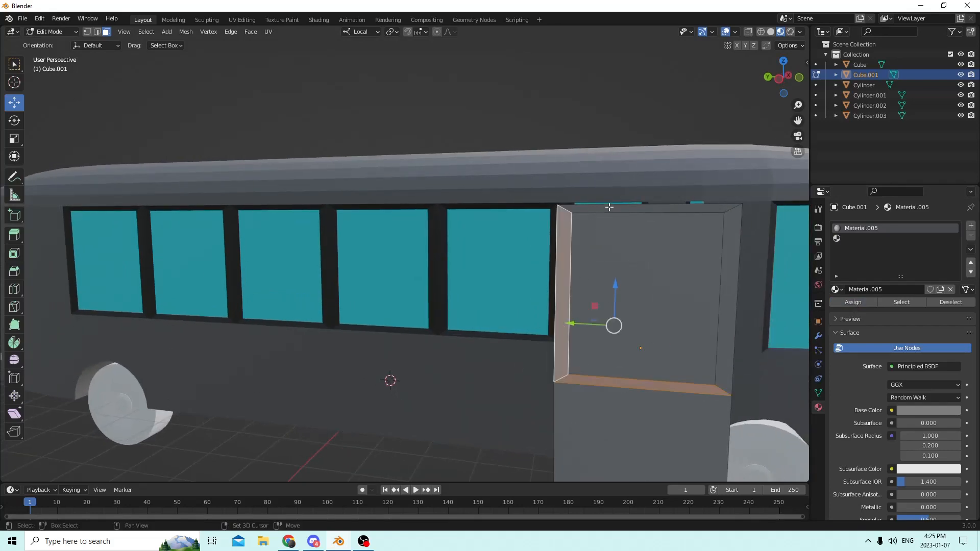
shift+click(609, 206)
shift+click(737, 244)
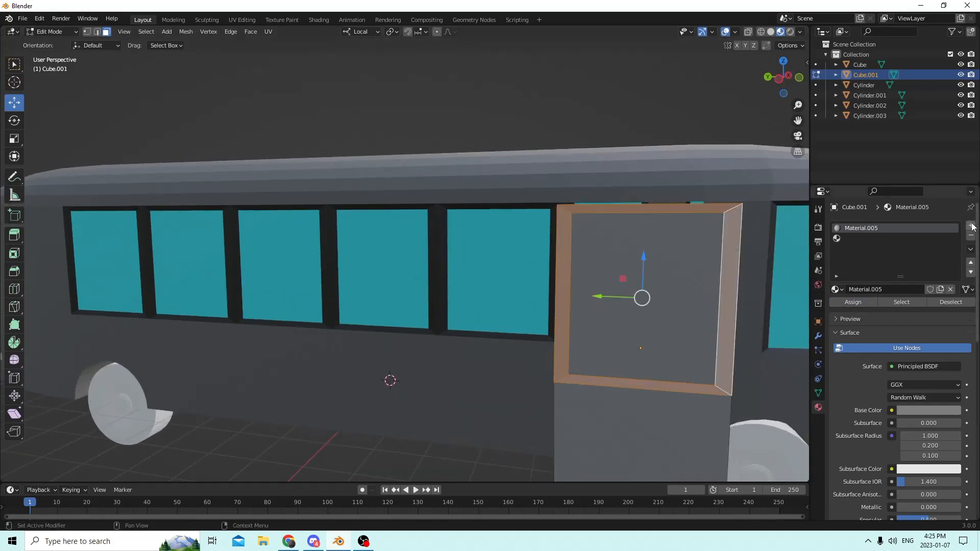
- Create a dark grey material with value 0.087 in a third slot and assign it to the selected door frame faces
click(971, 226)
click(894, 289)
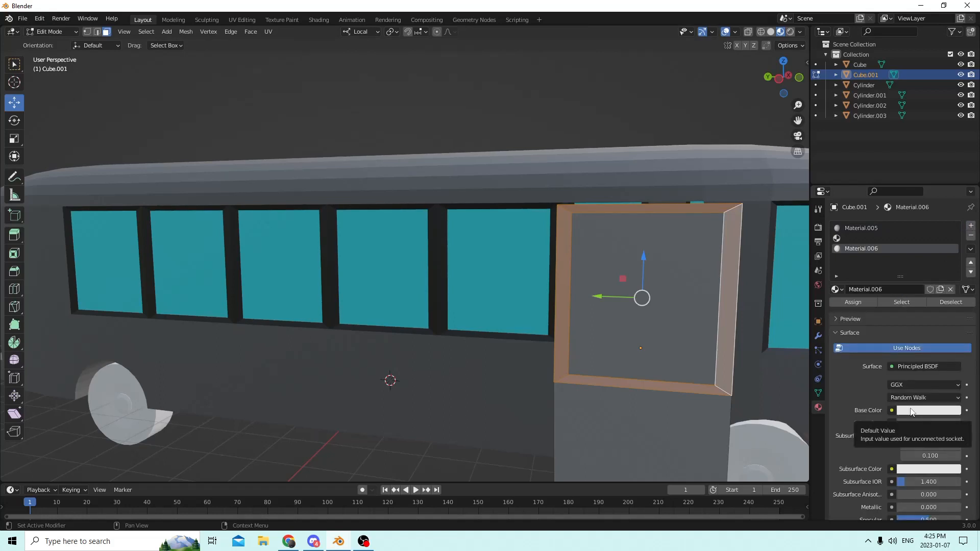
click(911, 412)
drag(953, 271, 952, 340)
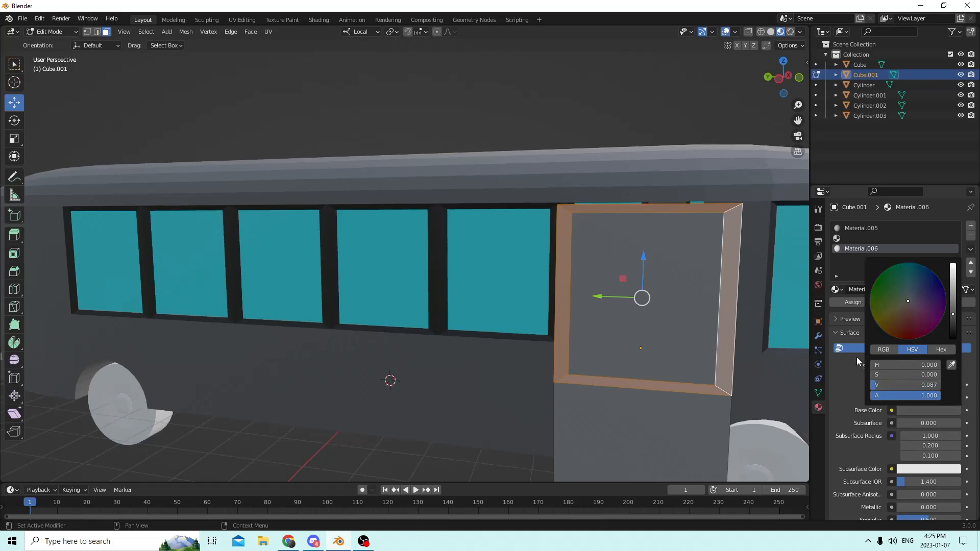
click(854, 304)
- Create a turquoise material in the empty second slot with hue 0.462, saturation 0.944 and value 0.800
click(846, 238)
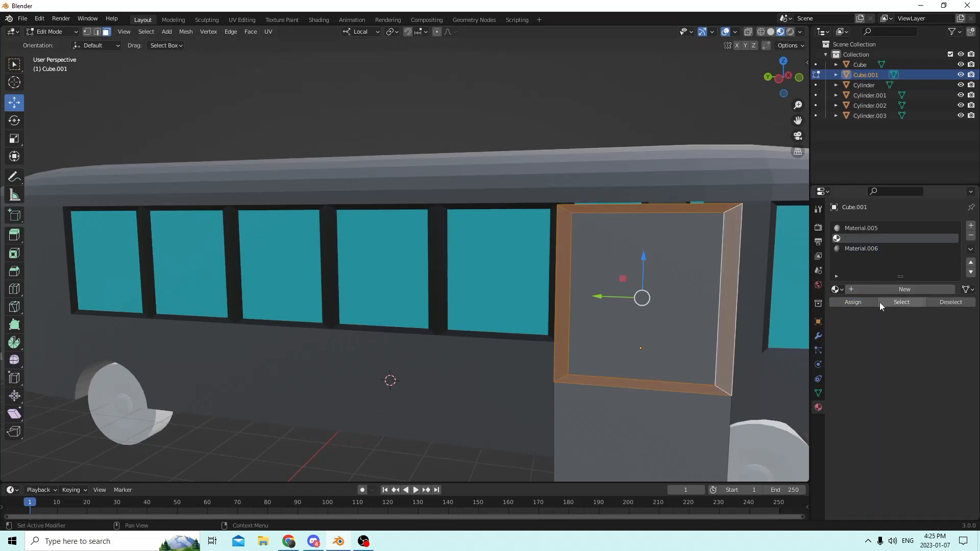
click(898, 289)
click(916, 411)
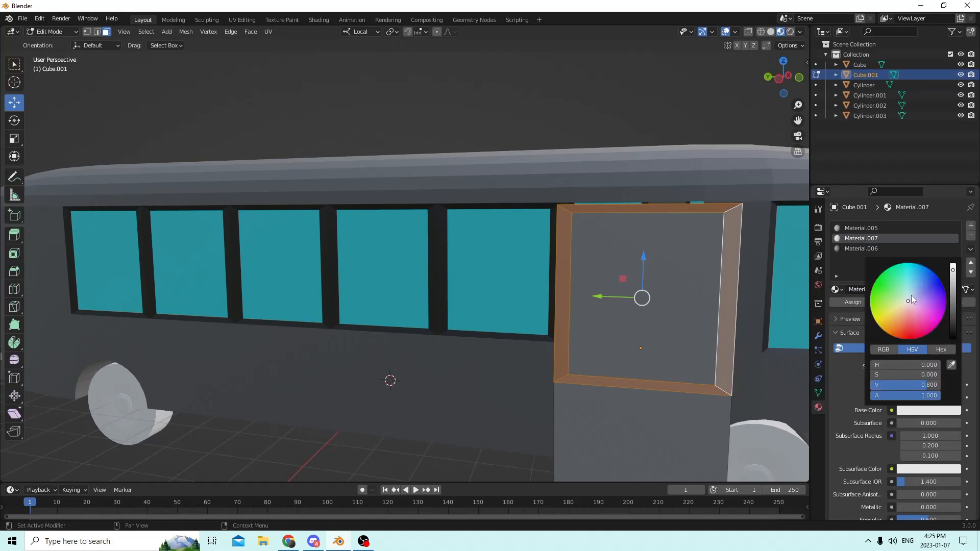
drag(911, 300, 905, 277)
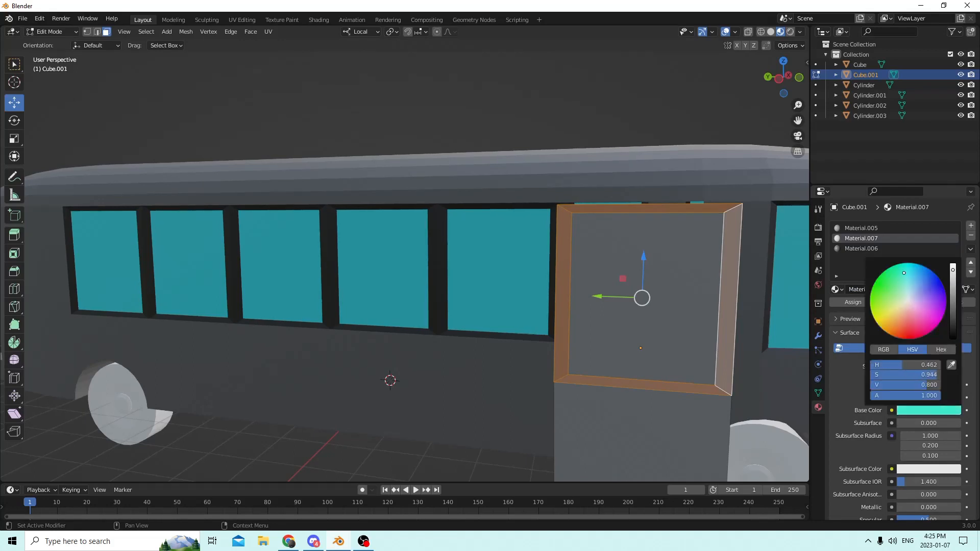
- Select the window face of the door panel and assign the turquoise Material.007 to it
click(655, 284)
scroll(786, 328, down, 5)
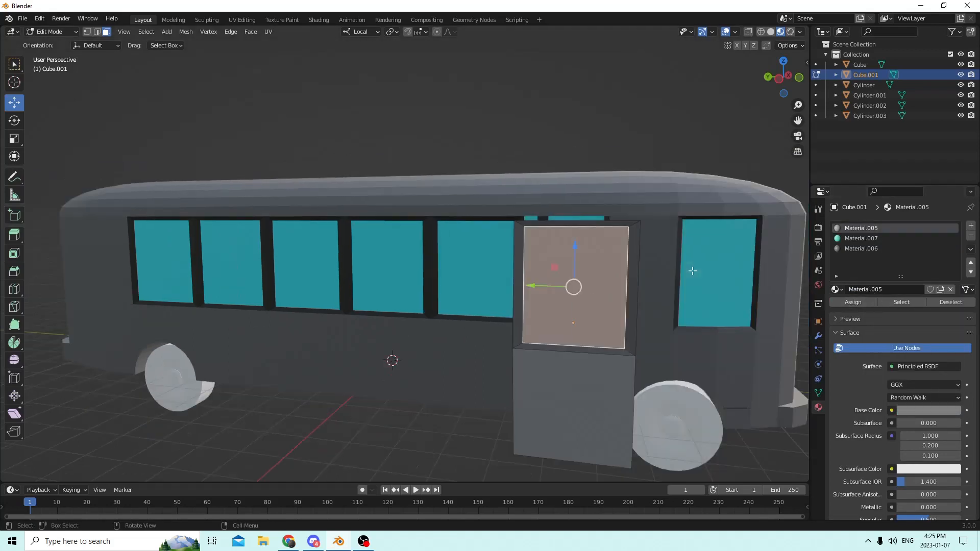
middle_drag(786, 329, 624, 295)
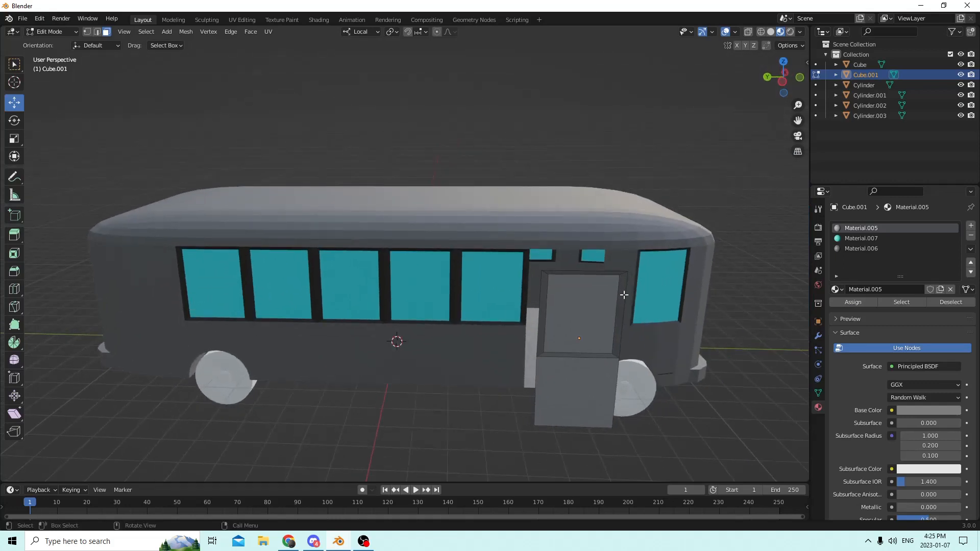
click(606, 311)
click(847, 238)
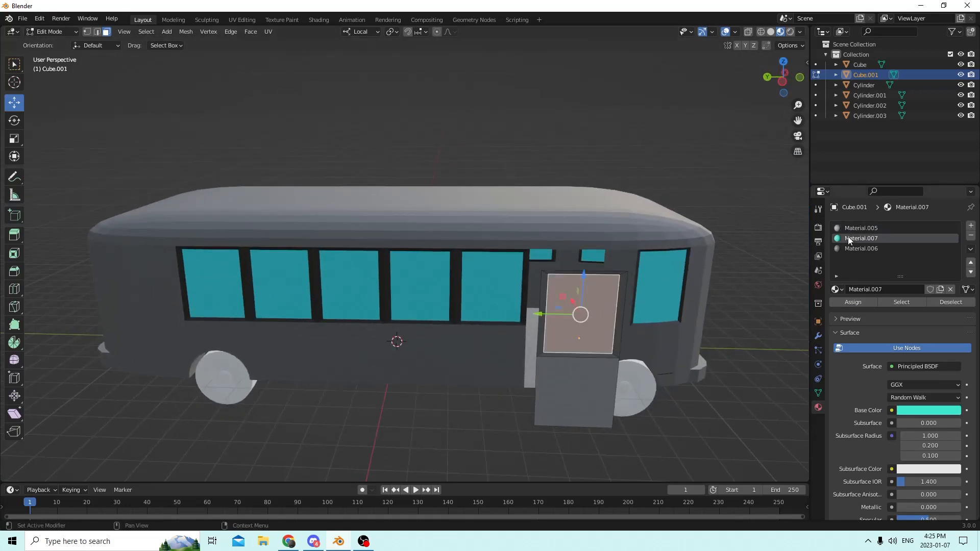
click(853, 302)
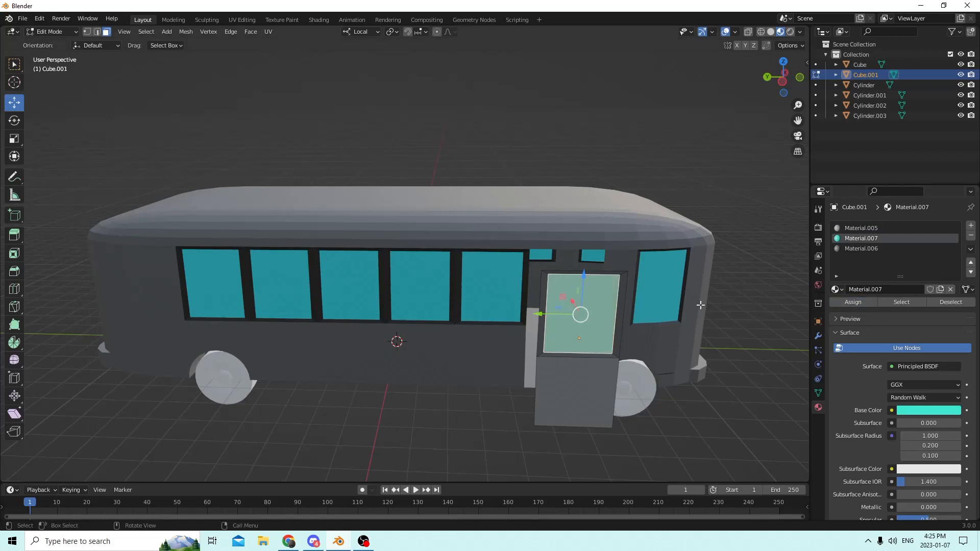
- Darken the base colour of the door frame's Material.006 to near black and return to Object Mode
scroll(776, 286, up, 2)
click(852, 248)
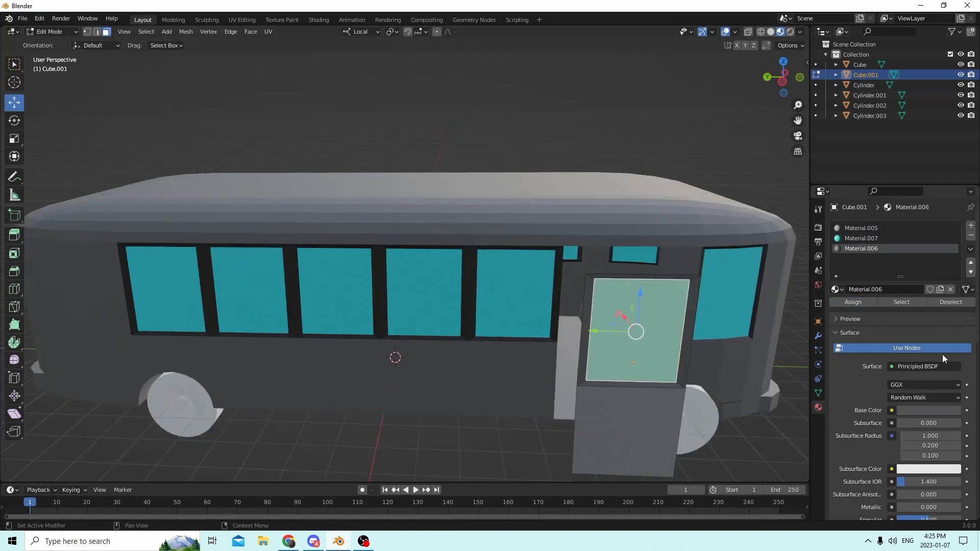
click(920, 411)
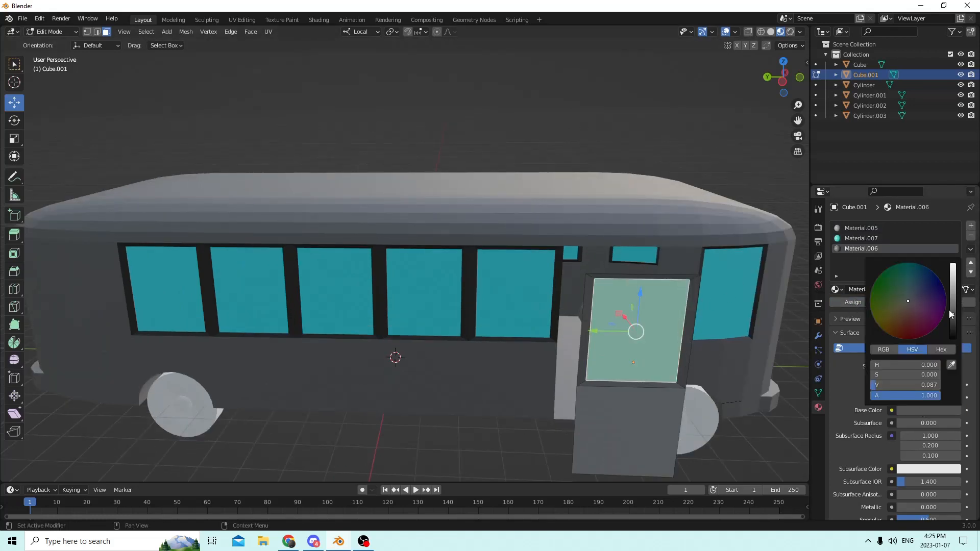
drag(952, 318, 953, 338)
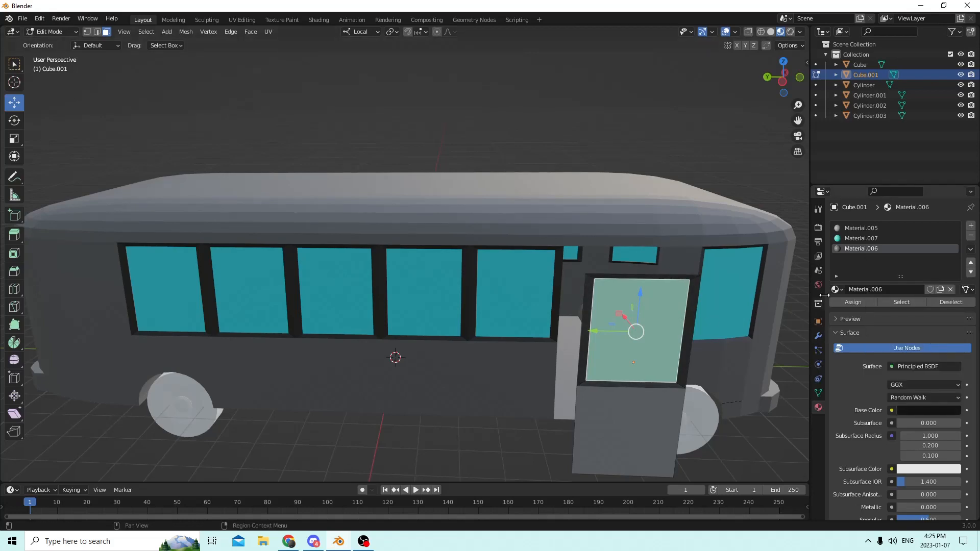
middle_drag(621, 221, 613, 200)
scroll(618, 204, down, 1)
middle_drag(739, 245, 760, 256)
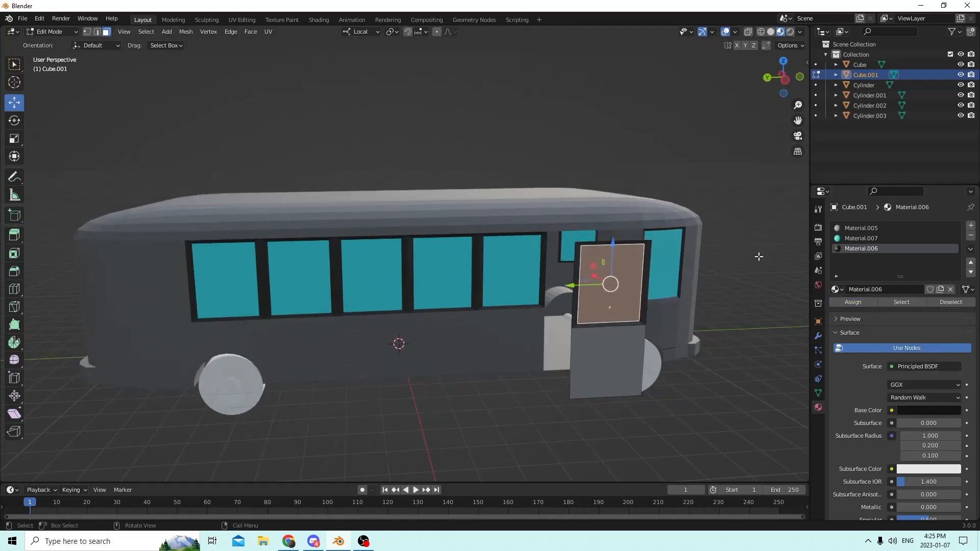
click(779, 254)
key(Tab)
middle_drag(719, 213, 699, 213)
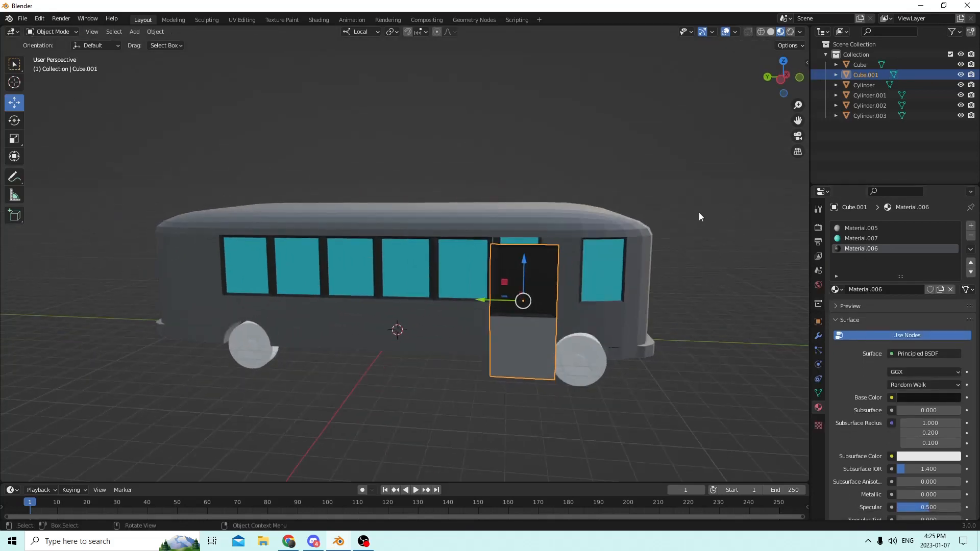
- Reassign Material.007 to the door panel's window face in Edit Mode and go back to Object Mode
scroll(645, 282, up, 2)
click(652, 282)
click(626, 282)
key(Tab)
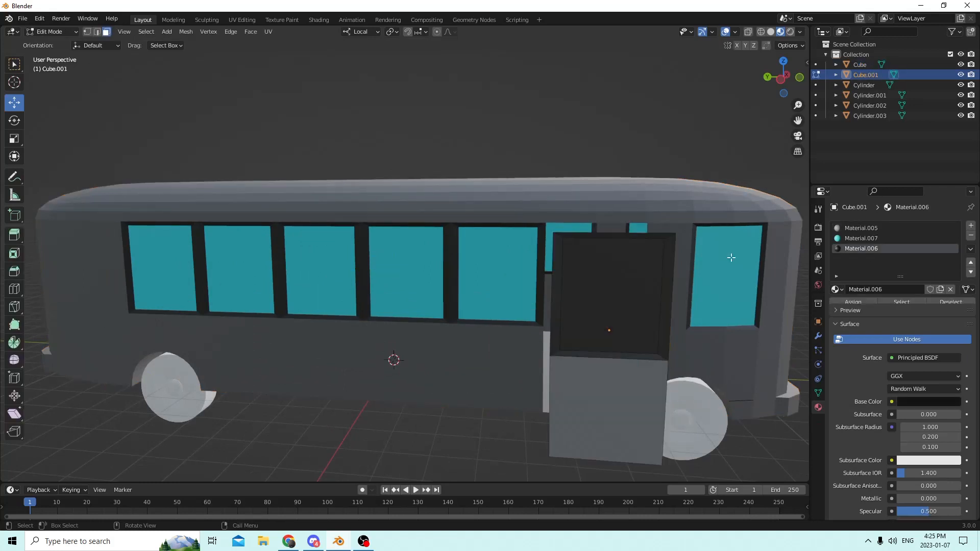
click(634, 289)
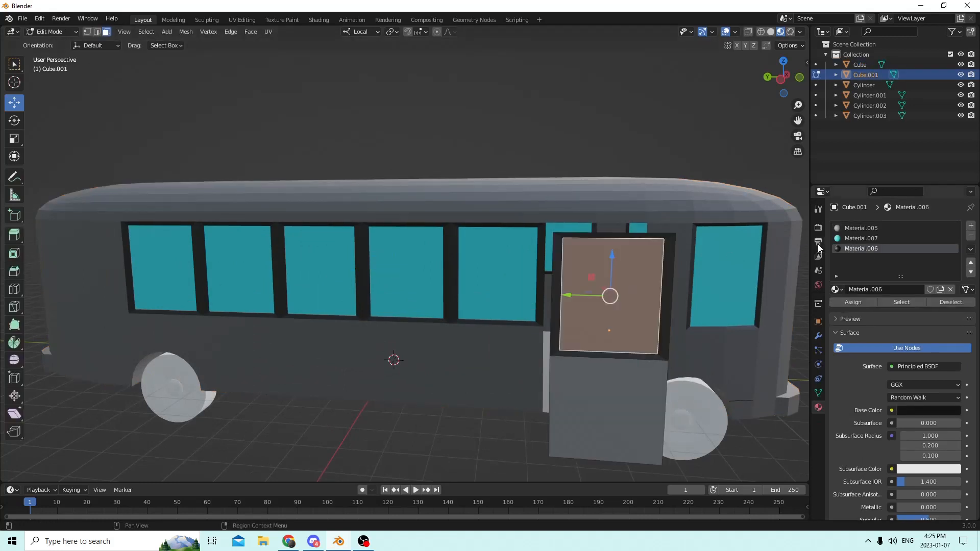
click(850, 237)
click(852, 301)
scroll(724, 235, down, 1)
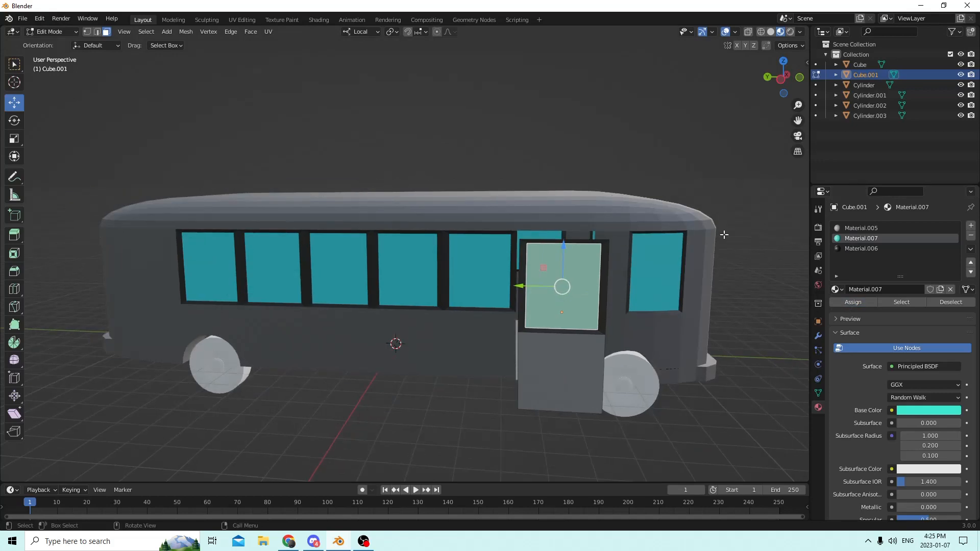
click(723, 235)
key(Tab)
- Select the bus body through the doorway and open it in Edit Mode
middle_drag(719, 226, 583, 188)
scroll(779, 221, up, 1)
scroll(717, 187, up, 1)
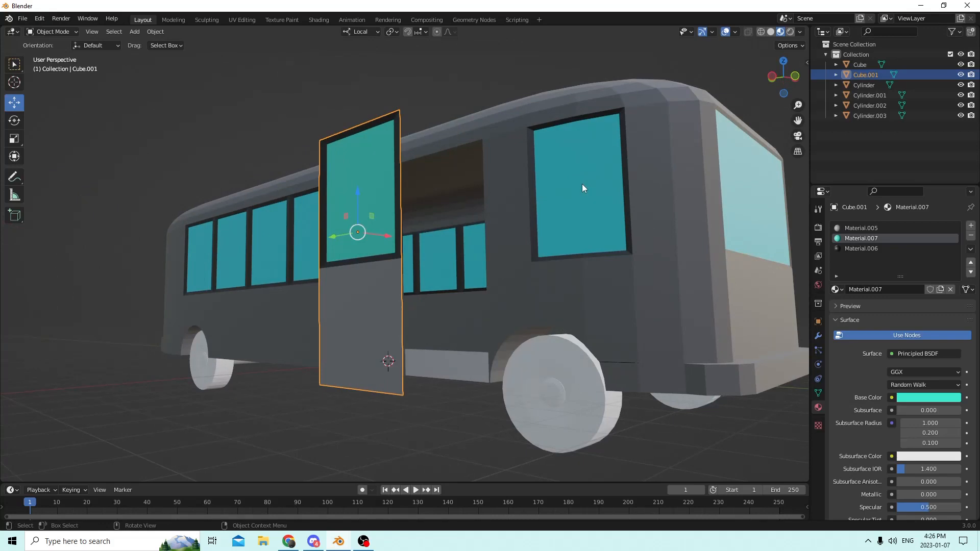
middle_drag(591, 184, 773, 115)
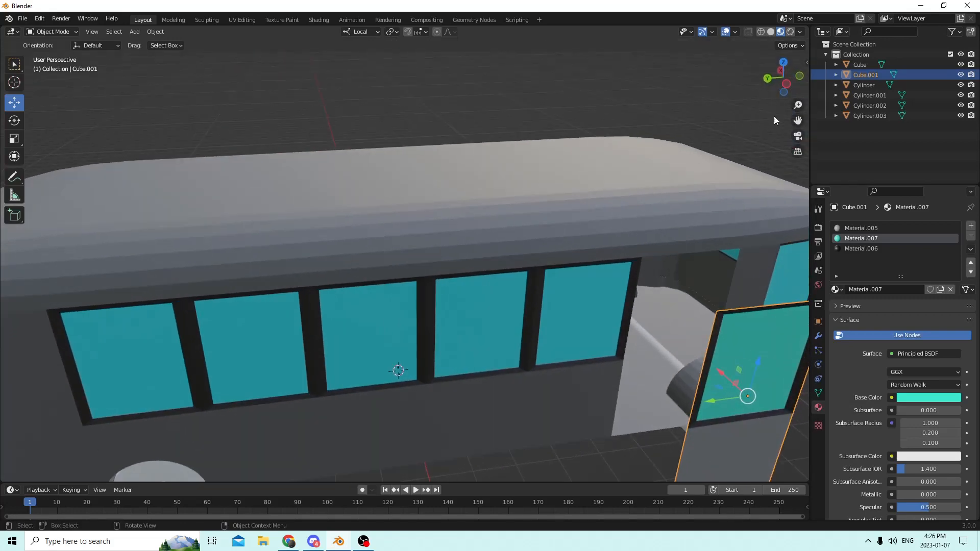
drag(797, 122, 662, 128)
scroll(648, 158, up, 6)
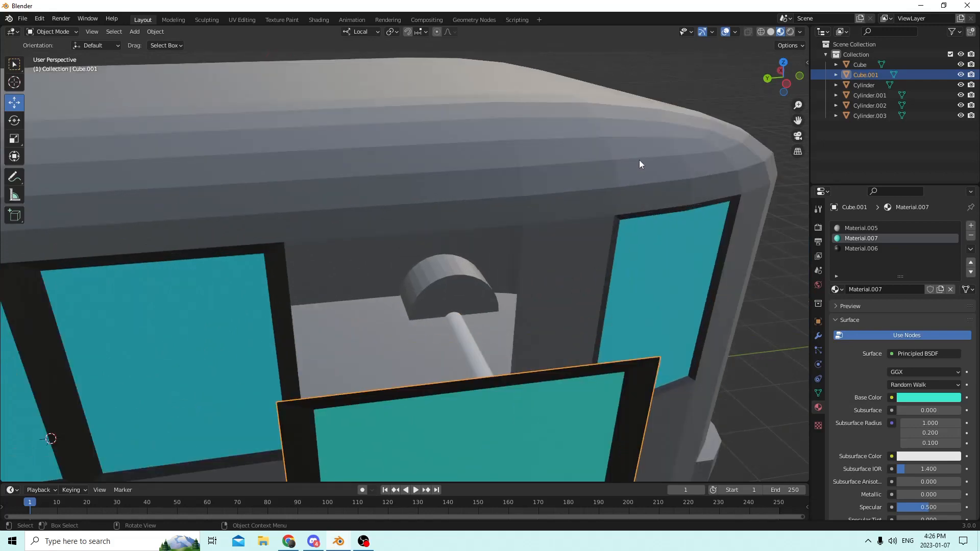
middle_drag(632, 184, 443, 203)
click(431, 245)
key(Tab)
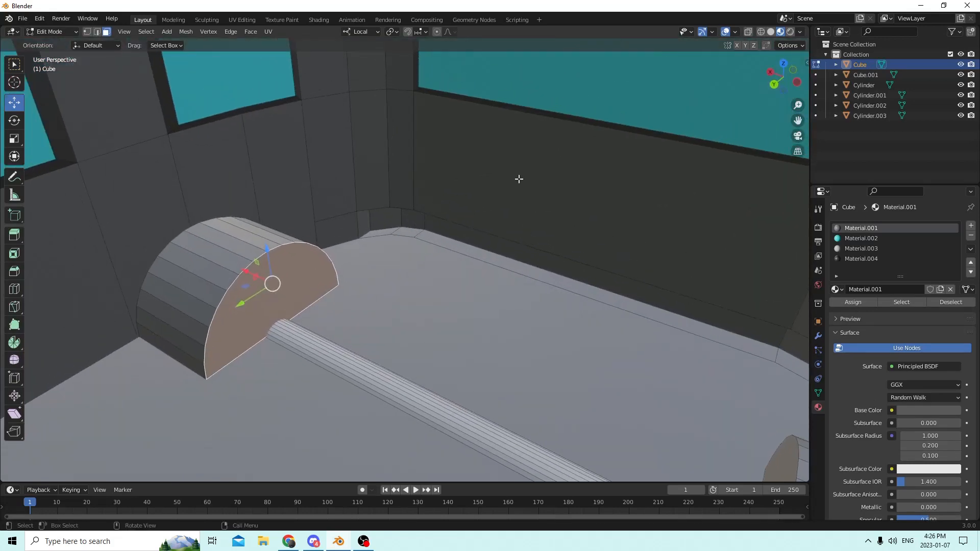
- Select the chain of floor border edges inside the bus's end wall in edge mode, including the short upright edge at one corner
drag(799, 117, 837, 163)
middle_drag(496, 104, 512, 109)
scroll(425, 60, up, 2)
scroll(425, 60, down, 3)
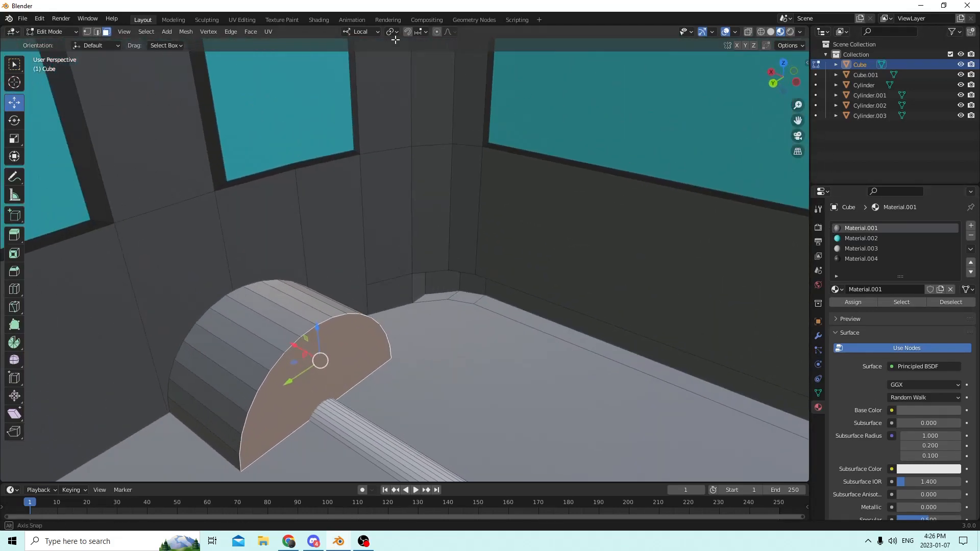
click(439, 303)
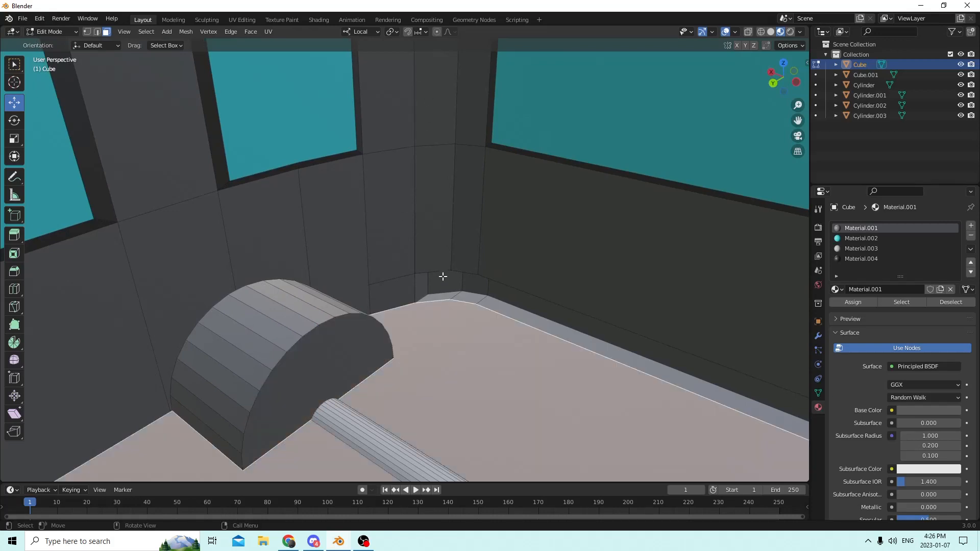
middle_drag(444, 276, 337, 246)
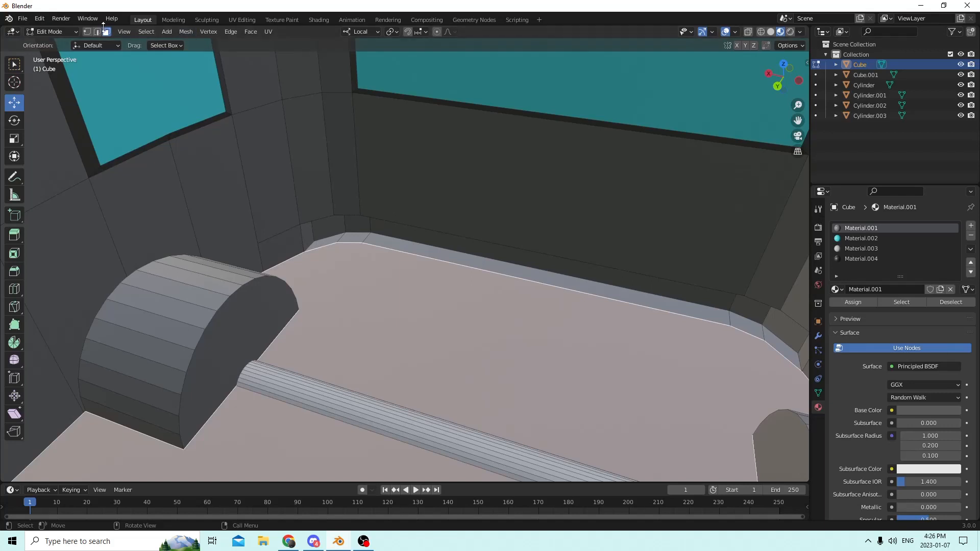
click(97, 31)
click(314, 245)
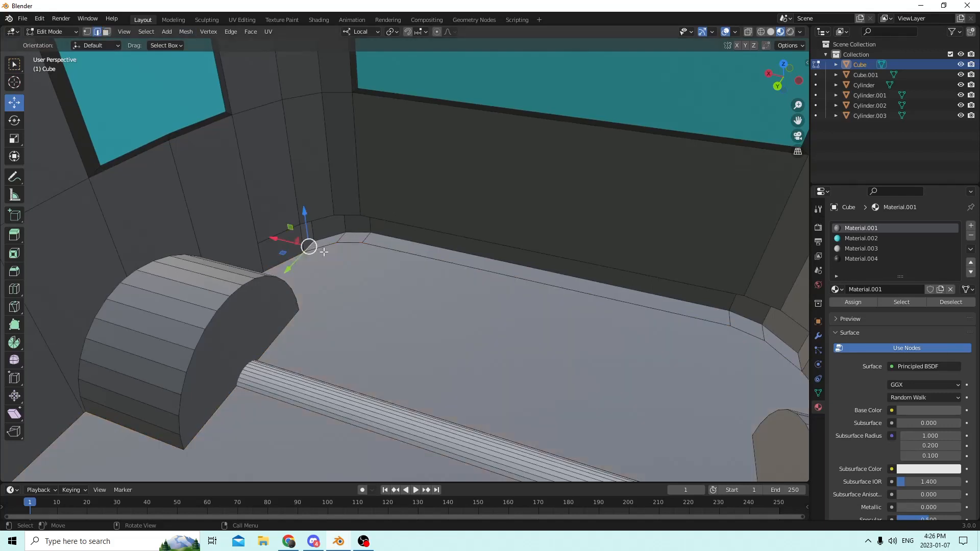
ctrl+click(490, 271)
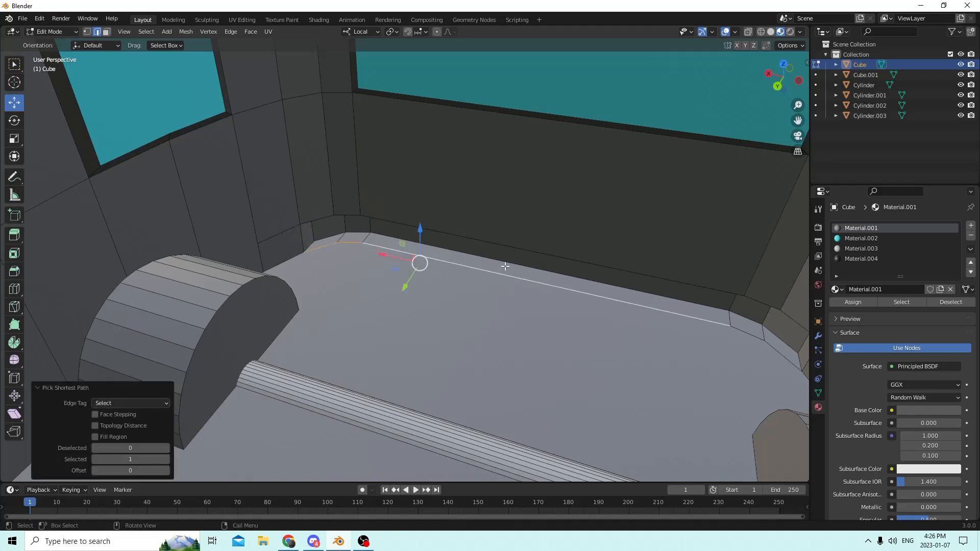
middle_drag(489, 271, 489, 242)
ctrl+click(469, 240)
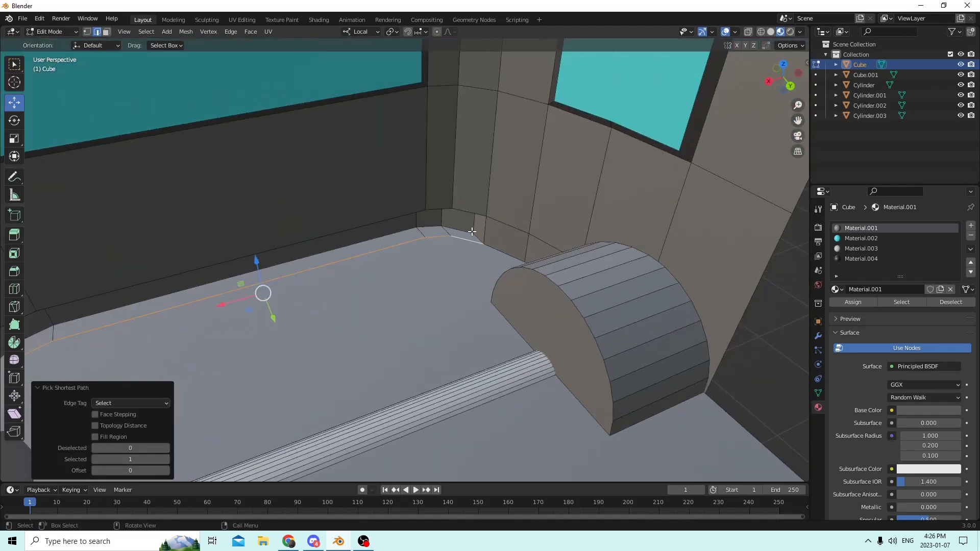
shift+click(484, 231)
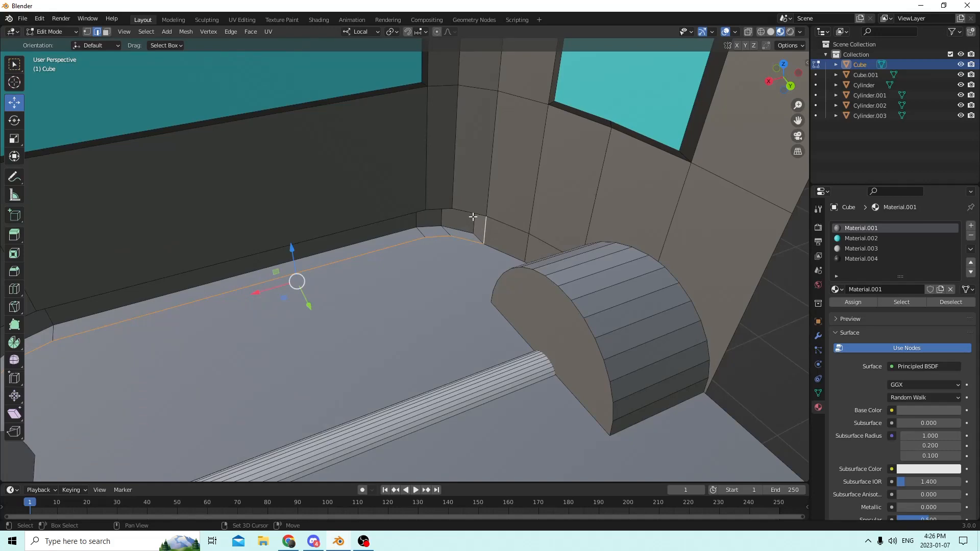
- Extend the edge selection along the upper rim of the low wall strip and close the loop with the upright edge at the opposite corner
shift+click(471, 213)
middle_drag(472, 213, 224, 204)
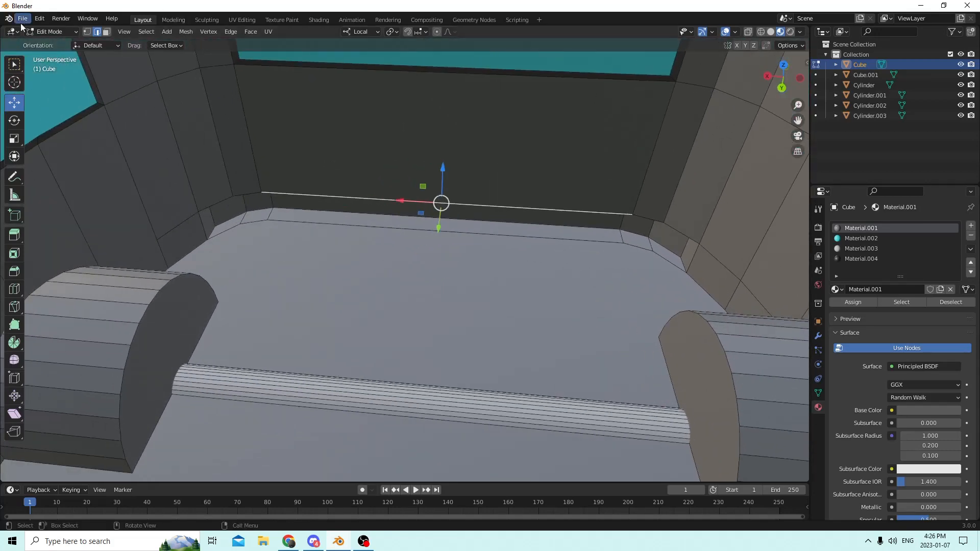
click(40, 18)
click(88, 30)
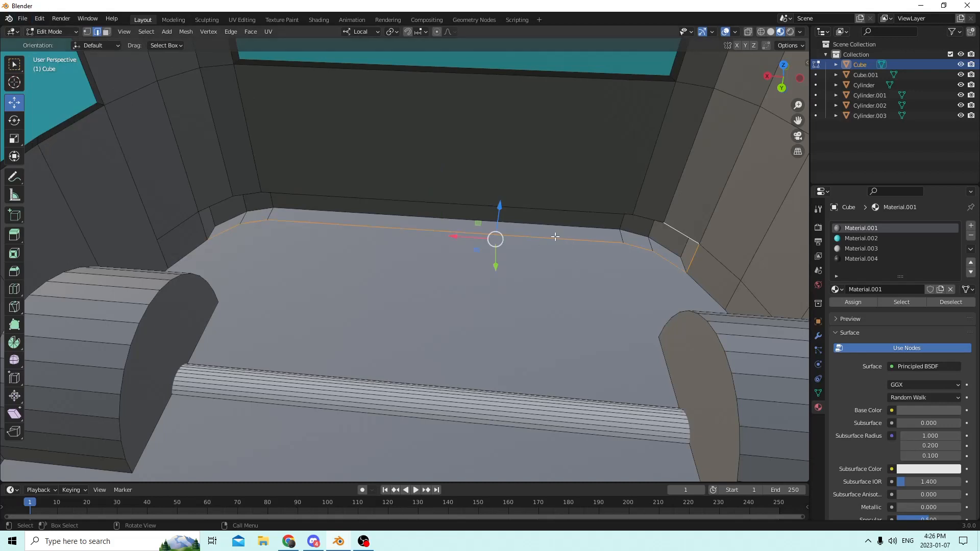
ctrl+click(546, 210)
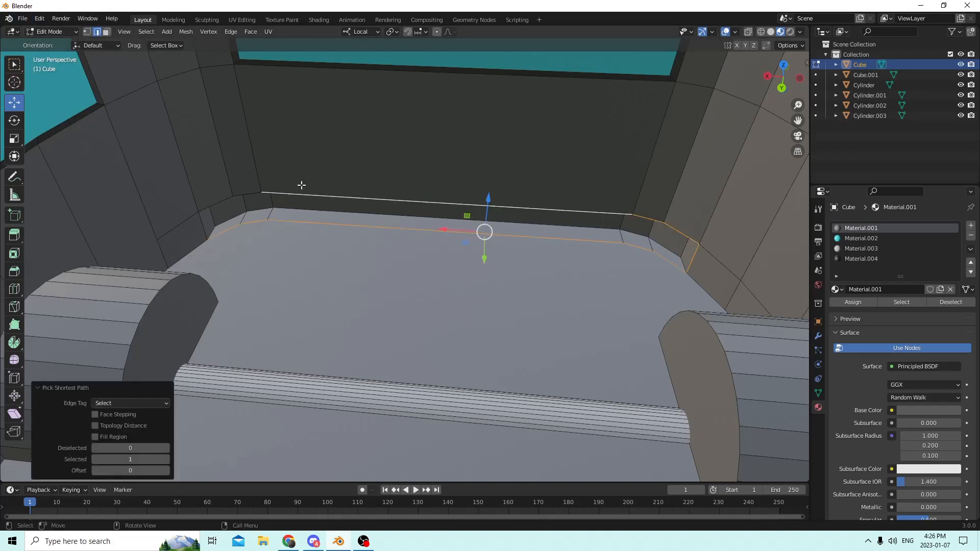
ctrl+click(209, 205)
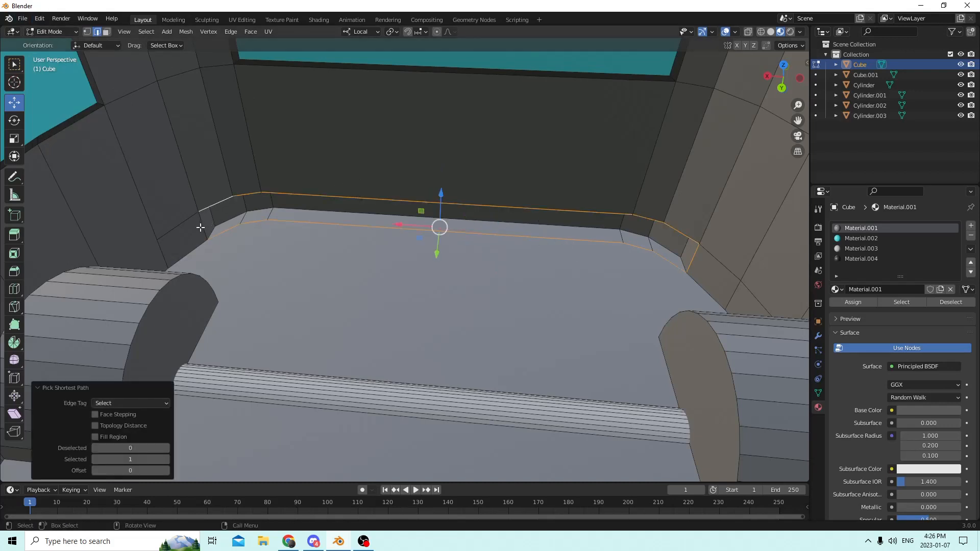
shift+click(203, 224)
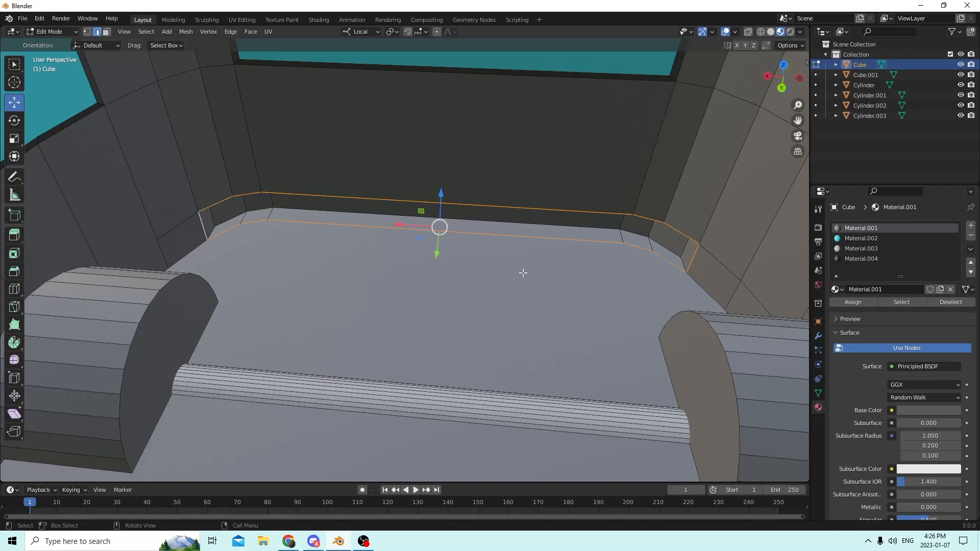
- Try to fill the selected edge loop around the interior floor border with a single face, and undo the fill
key(f)
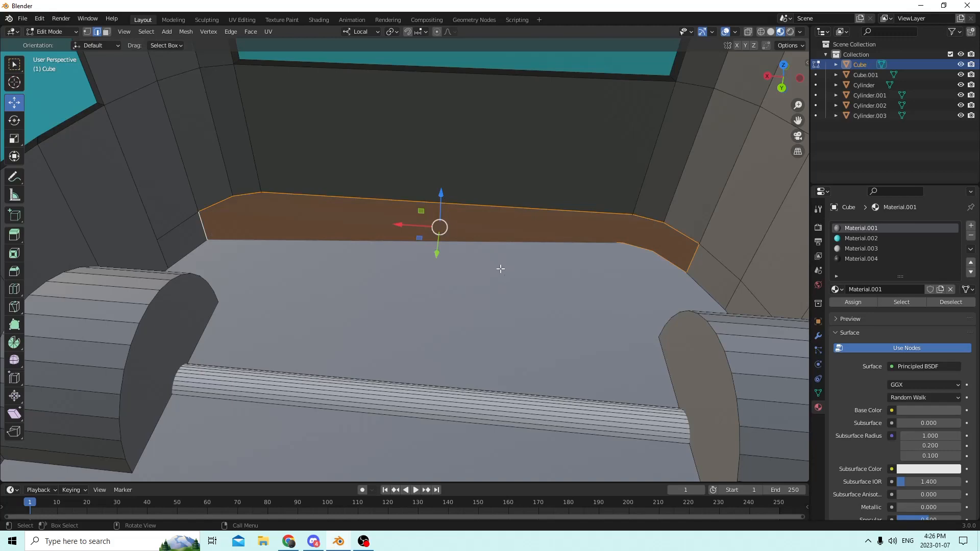
click(32, 18)
click(48, 28)
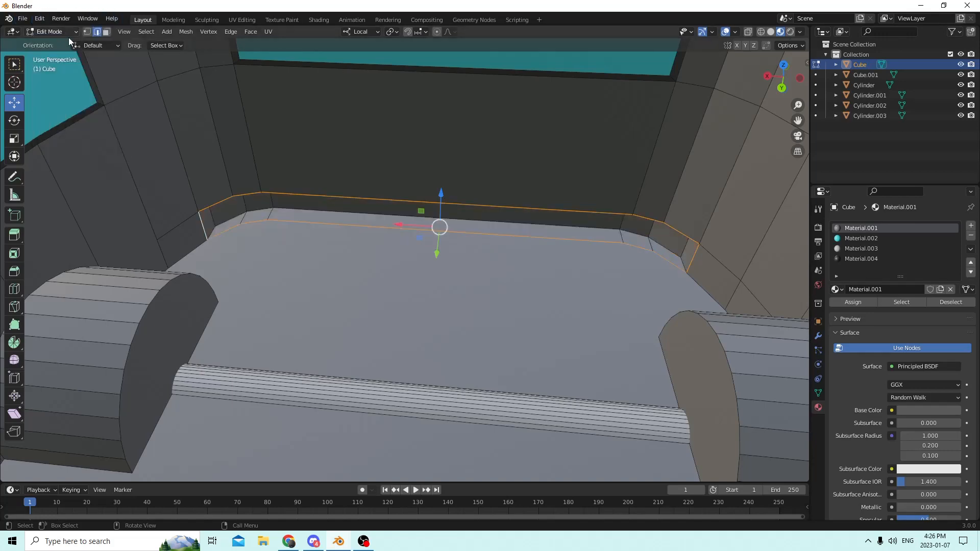
- Examine the floor border and its rounded corners inside the bus, and inspect the body, door panel and bumper from outside
scroll(370, 196, up, 3)
mouse_move(370, 196)
middle_down()
mouse_move(357, 133)
mouse_move(372, 191)
middle_up()
drag(797, 122, 843, 61)
middle_drag(520, 348, 572, 273)
scroll(528, 319, up, 2)
scroll(470, 378, up, 4)
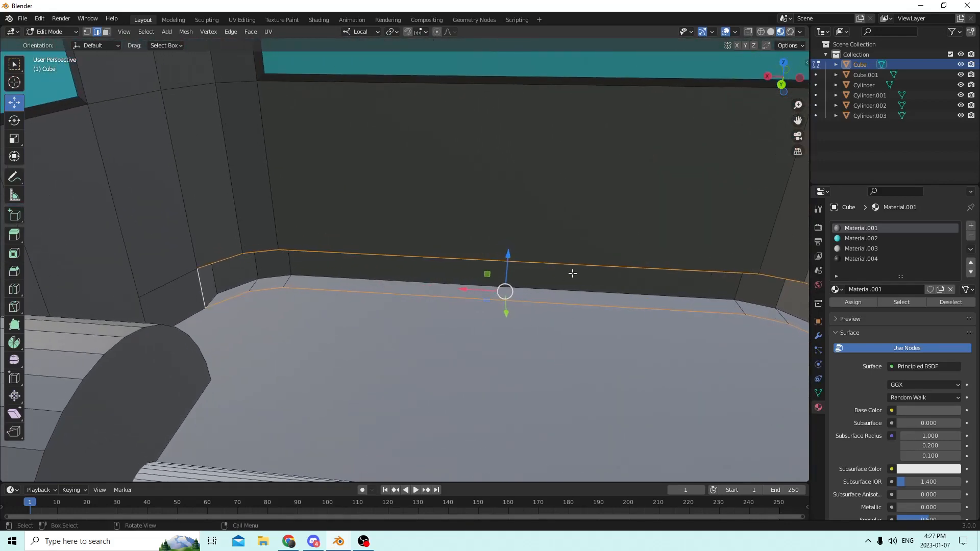
drag(797, 121, 798, 151)
middle_drag(628, 62, 659, 69)
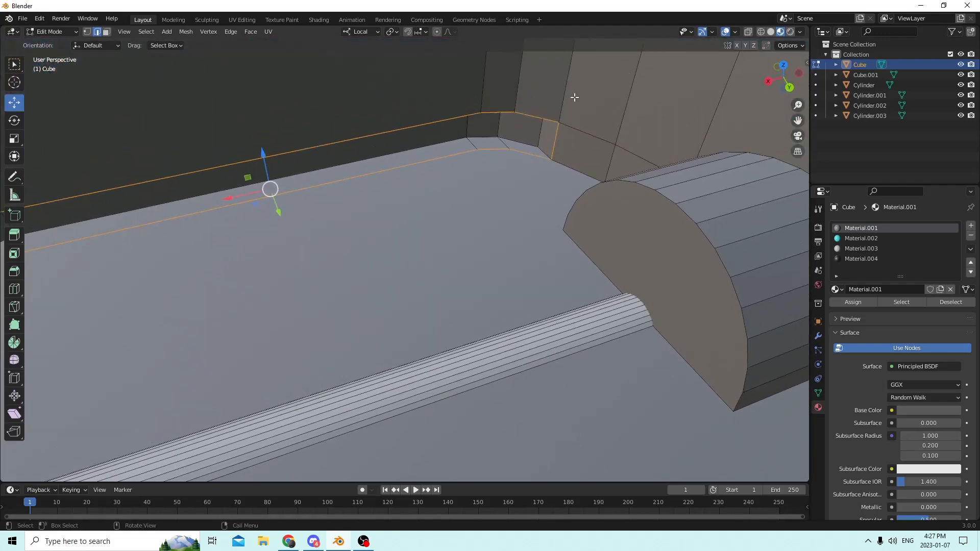
middle_drag(574, 97, 380, 170)
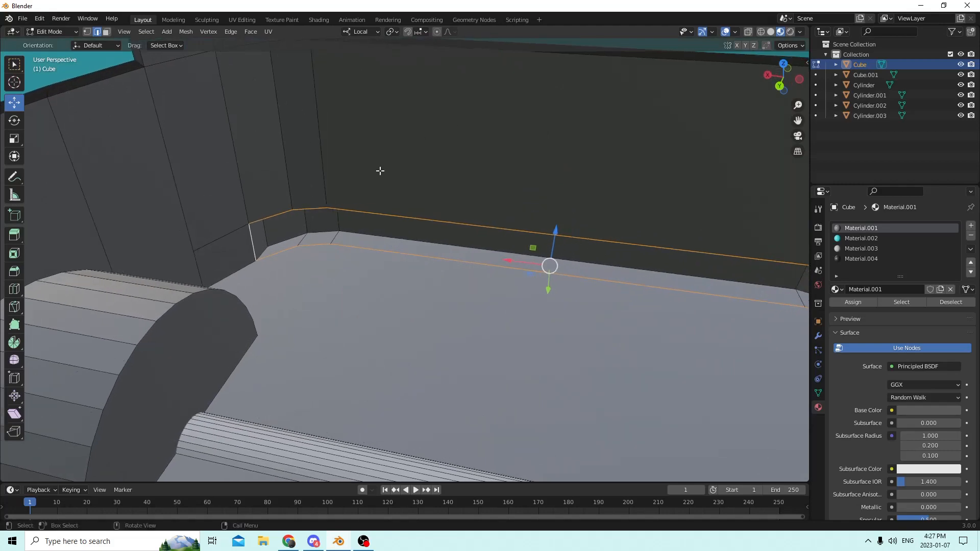
middle_drag(254, 244, 79, 250)
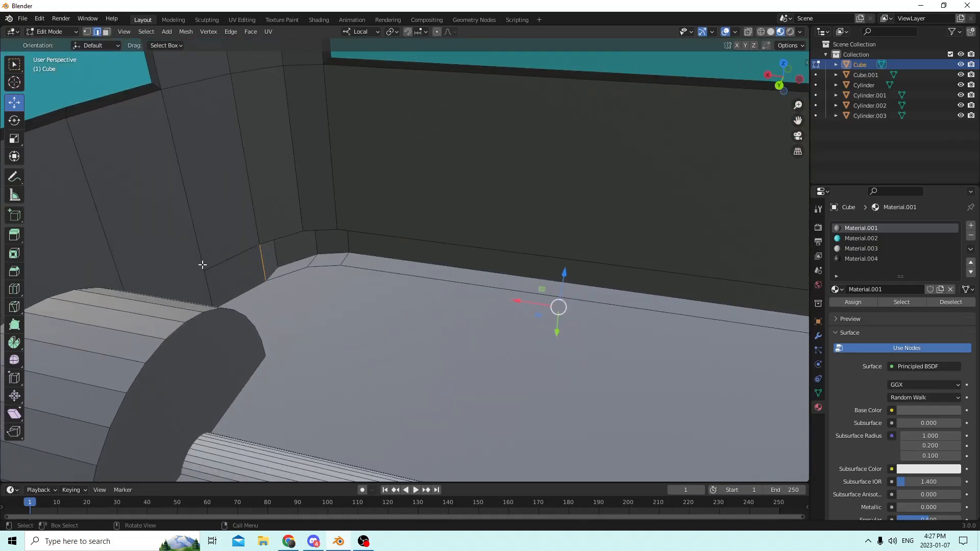
middle_drag(202, 265, 297, 181)
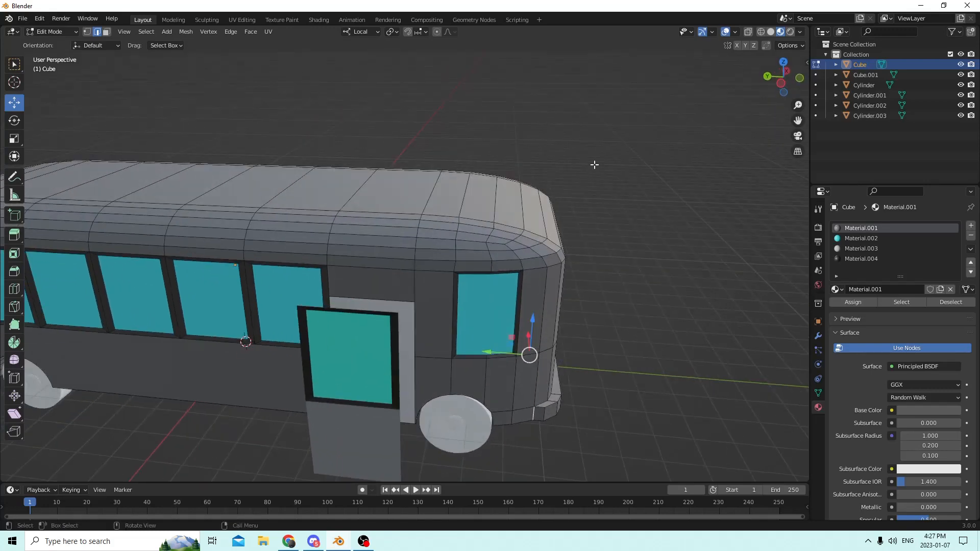
middle_drag(594, 164, 480, 155)
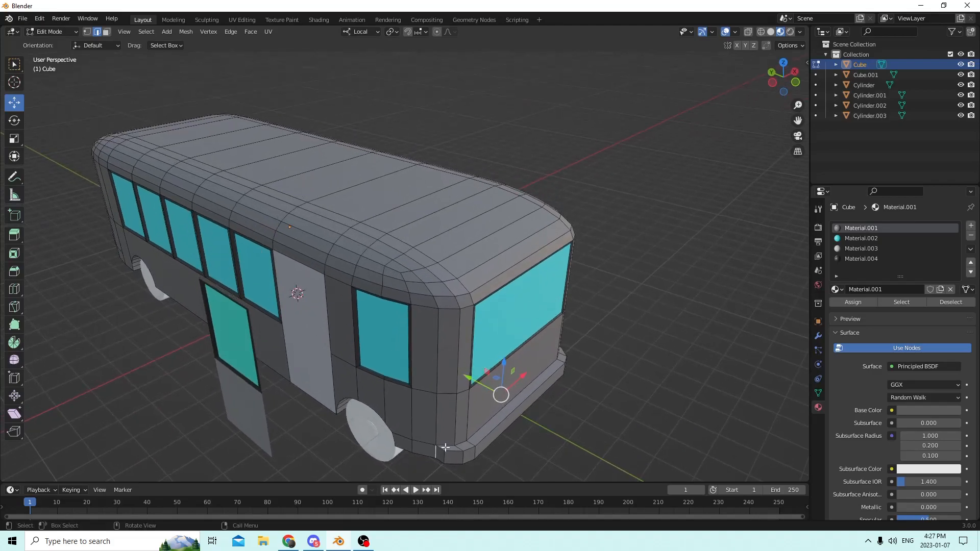